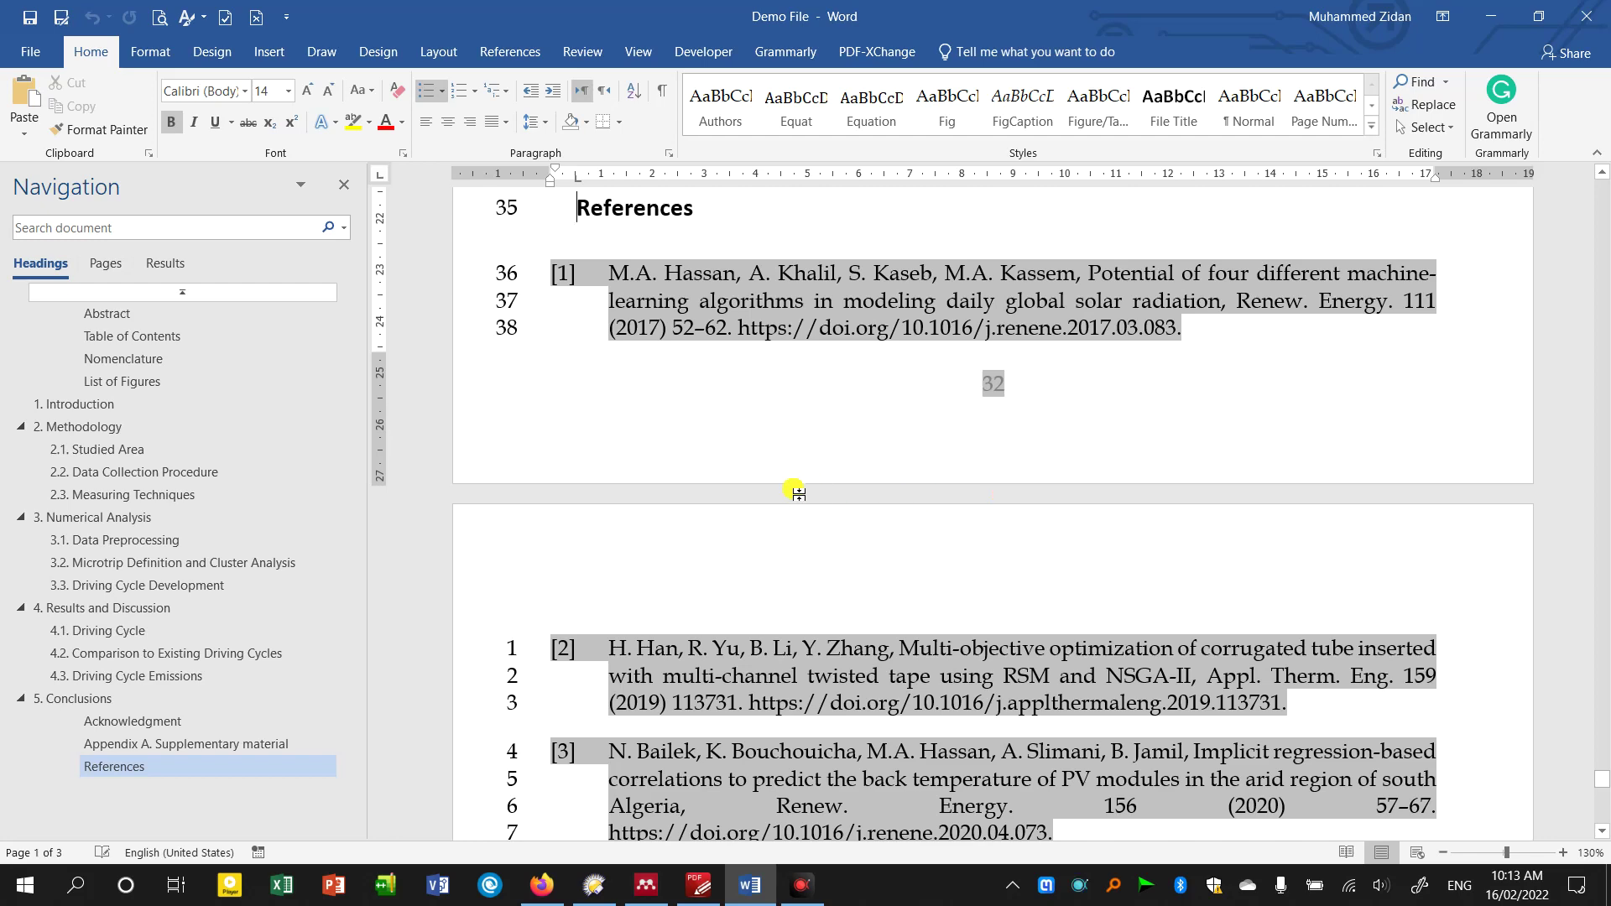
# - Scroll through the References list, select part of reference [4], then clear the selection
pyautogui.scroll(7, 798, 492)
pyautogui.scroll(1, 798, 492)
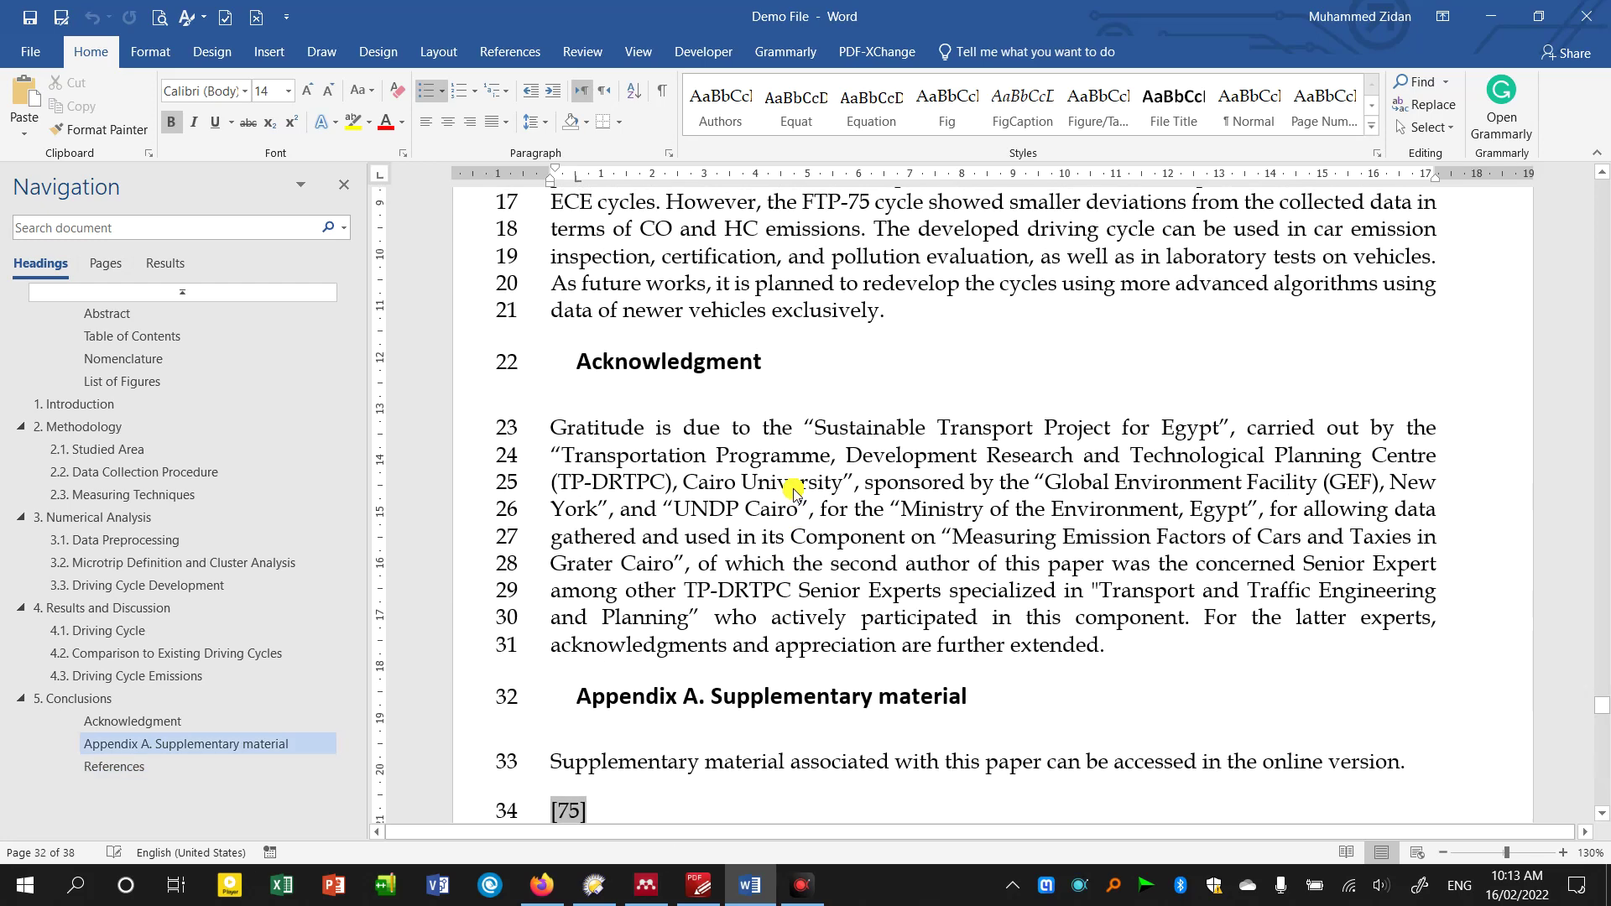
pyautogui.scroll(-5, 918, 626)
pyautogui.scroll(-4, 923, 497)
pyautogui.scroll(-3, 923, 497)
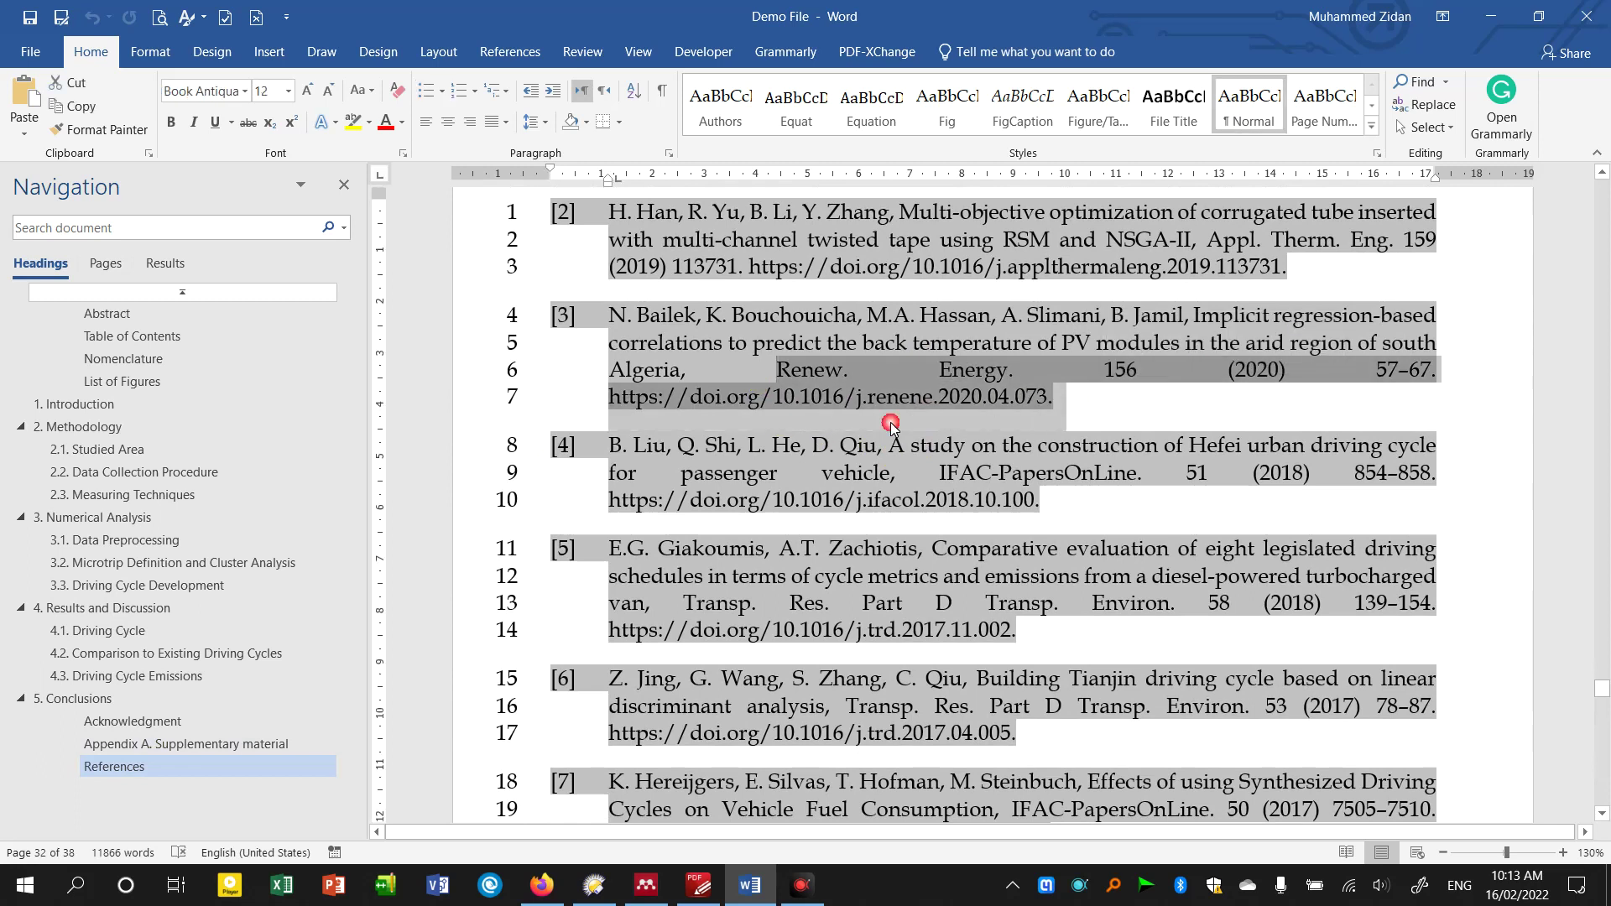
pyautogui.click(777, 456)
pyautogui.moveTo(777, 456); pyautogui.dragTo(889, 502)
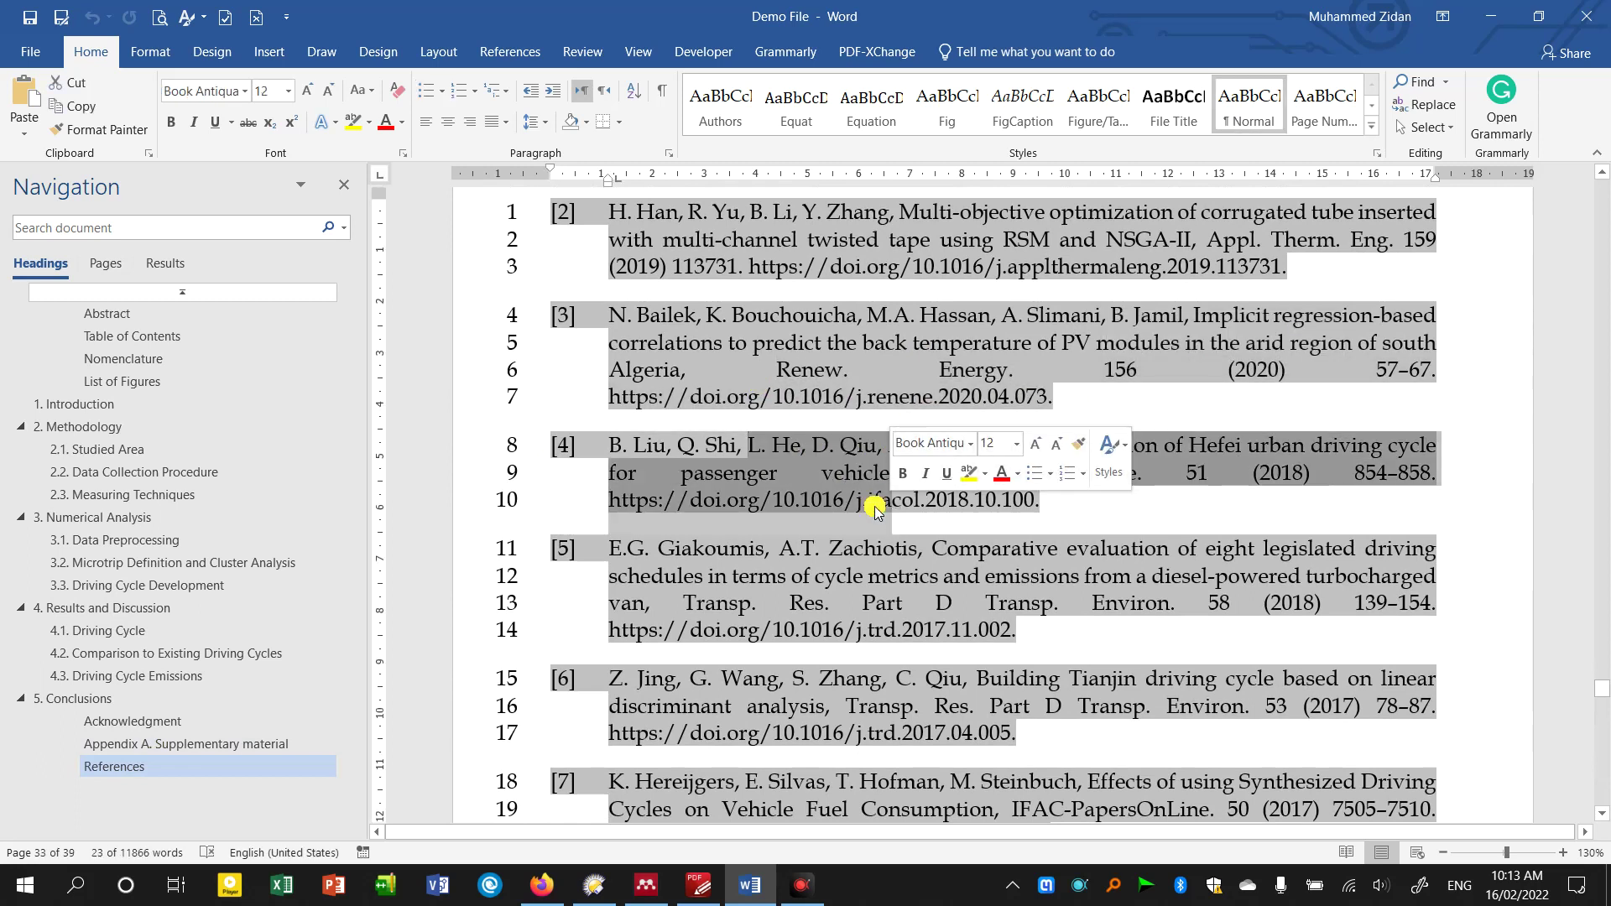
pyautogui.click(938, 319)
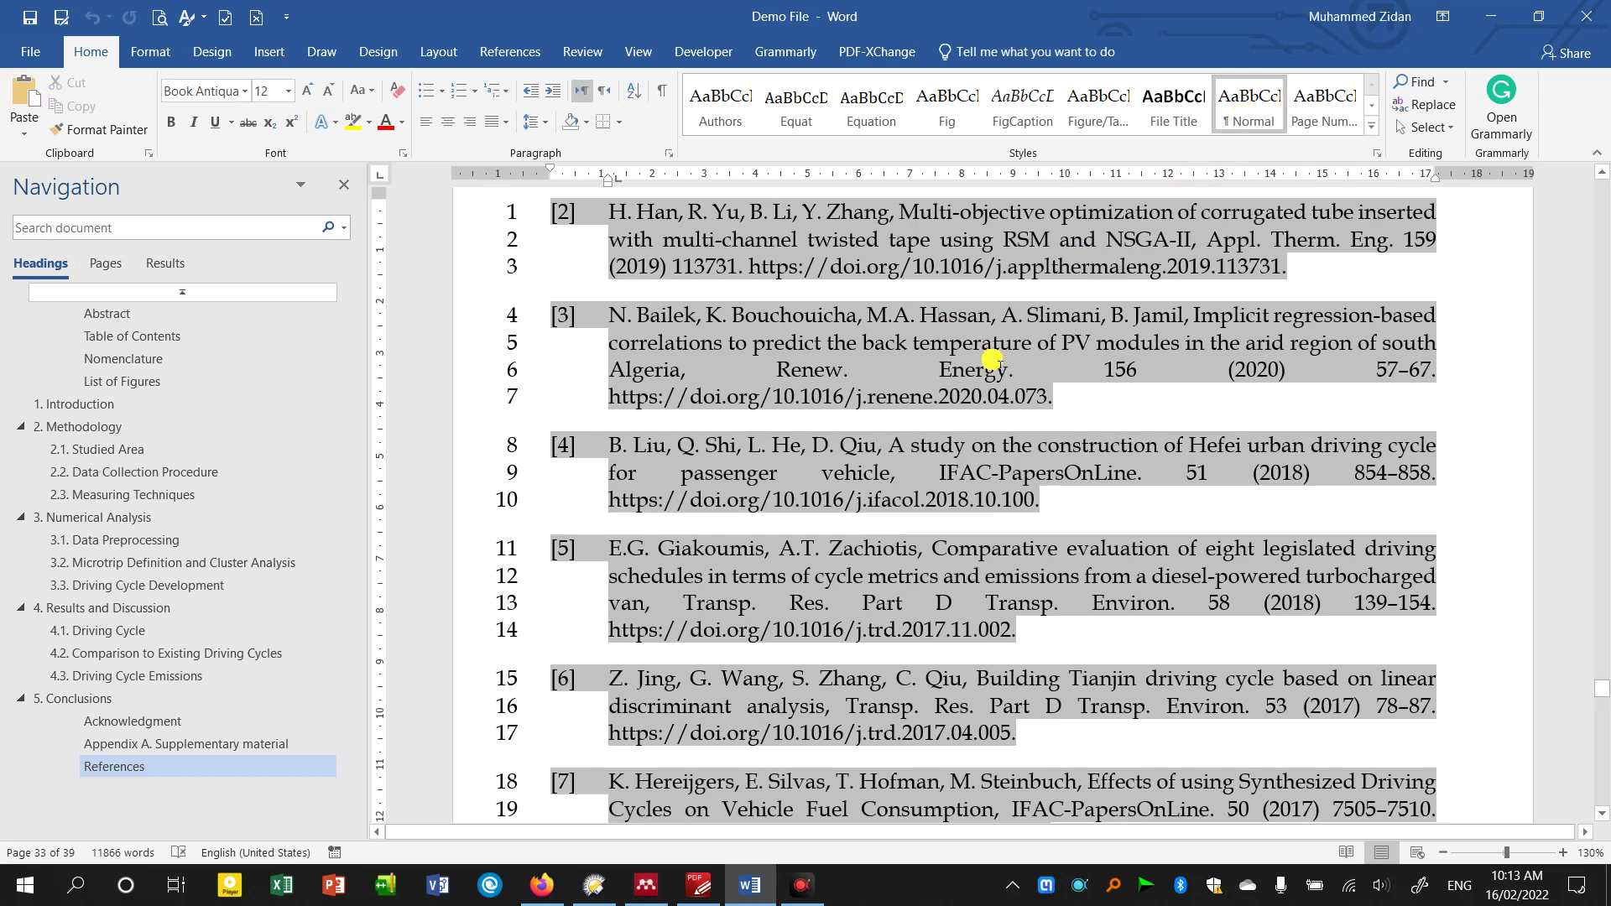
# - Scroll back up and select the entire Acknowledgment paragraph
pyautogui.scroll(7, 1018, 377)
pyautogui.scroll(3, 990, 369)
pyautogui.scroll(3, 588, 378)
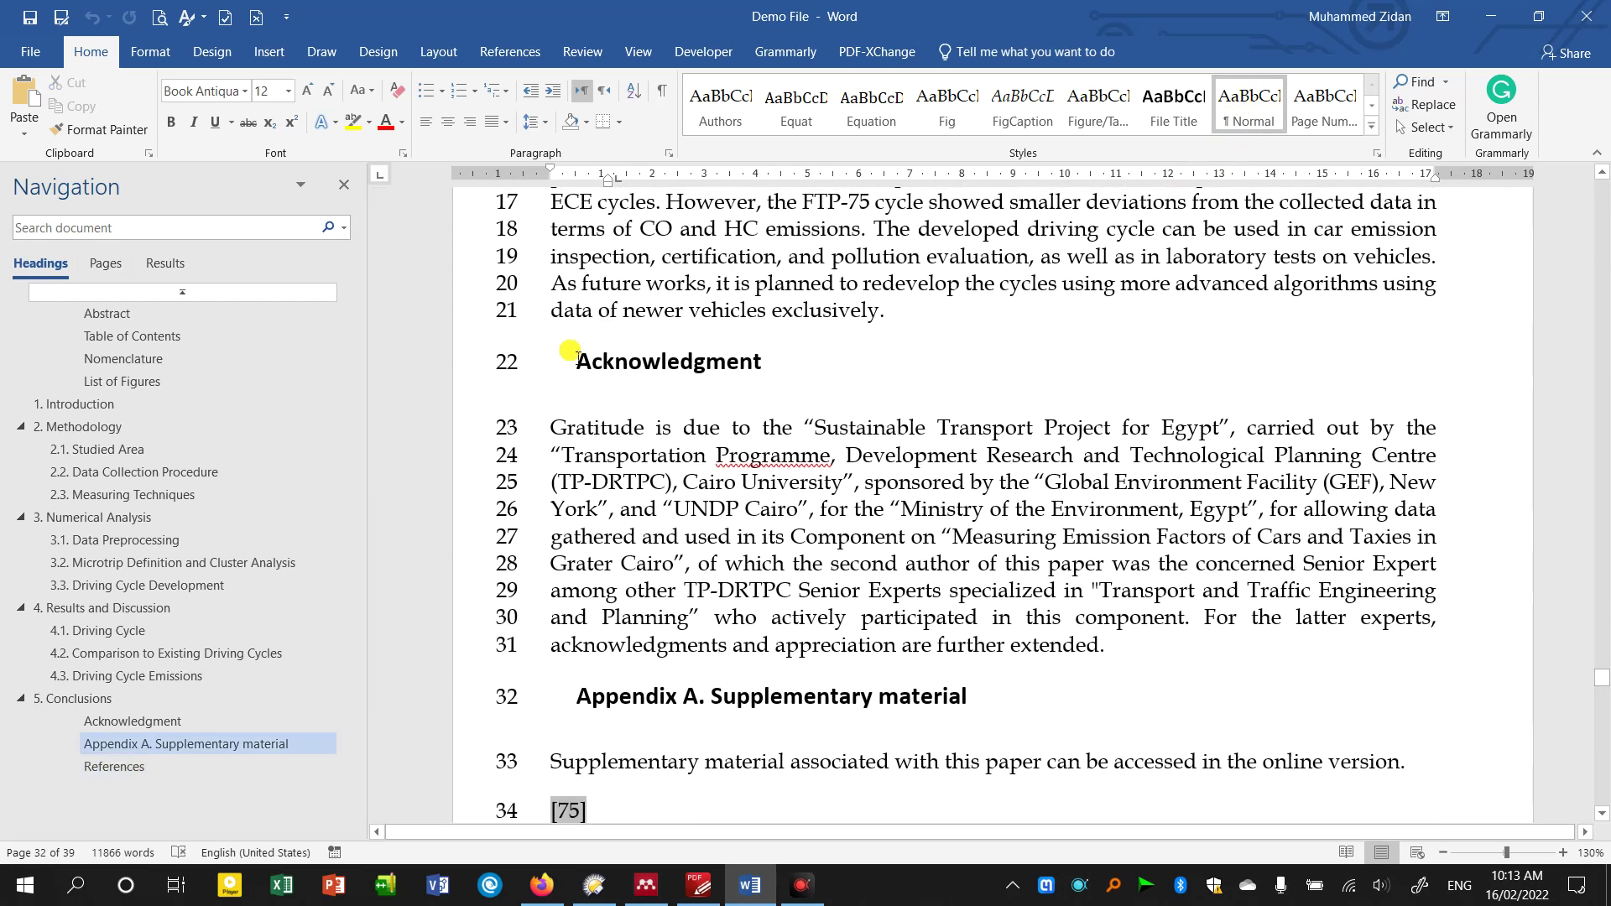
pyautogui.doubleClick(541, 440)
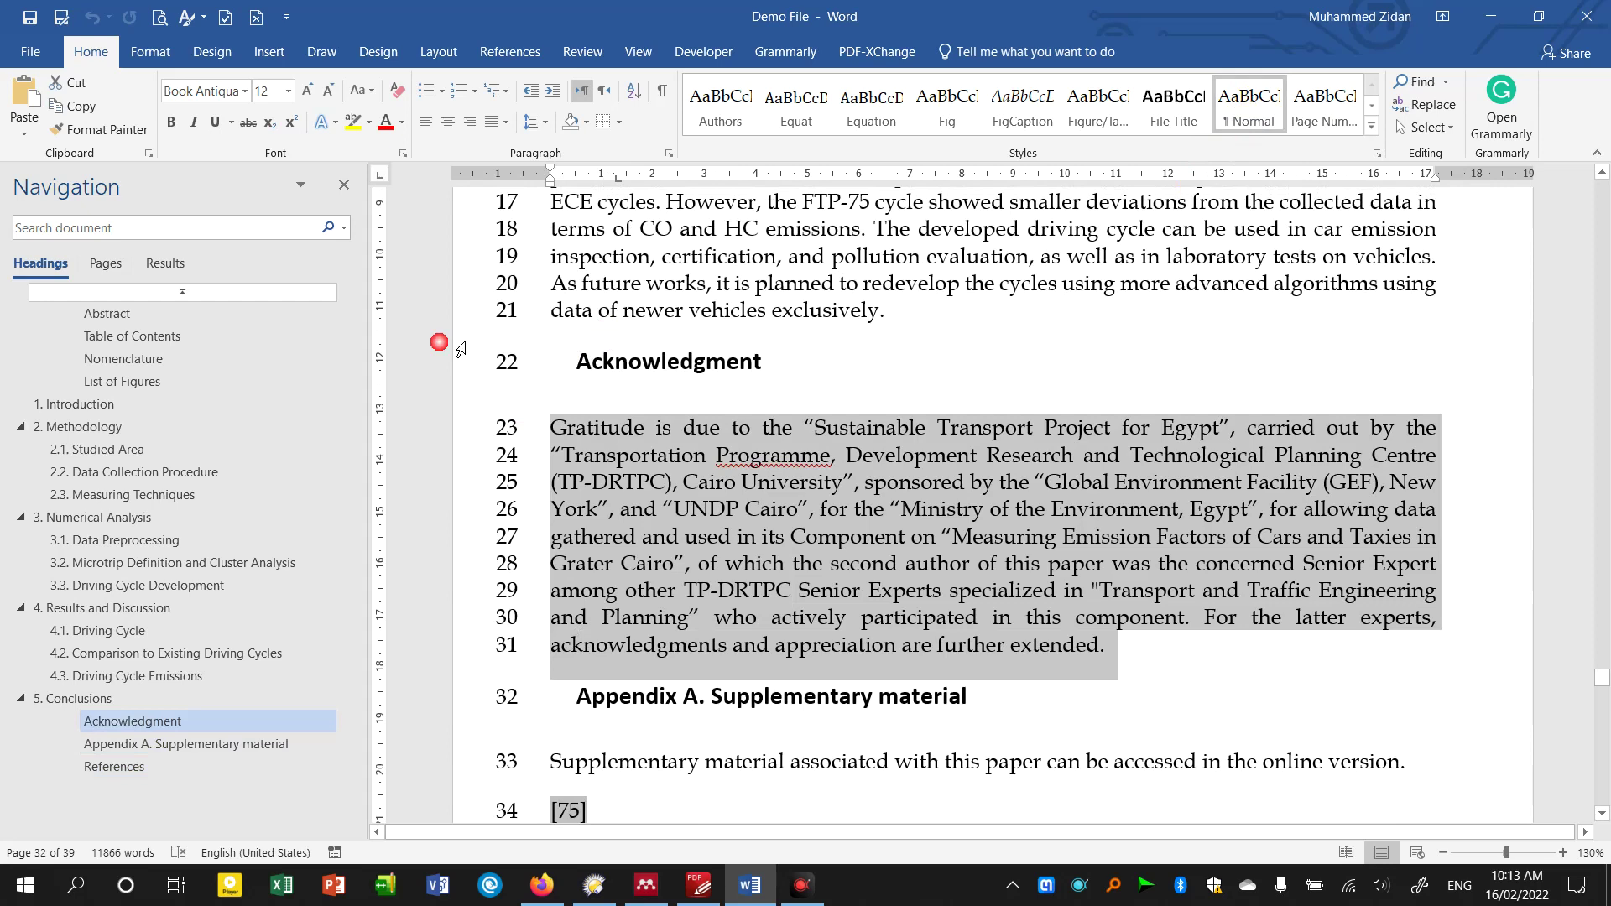
# - Set the Acknowledgment paragraph to Times New Roman and update the Normal style to match
pyautogui.click(244, 91)
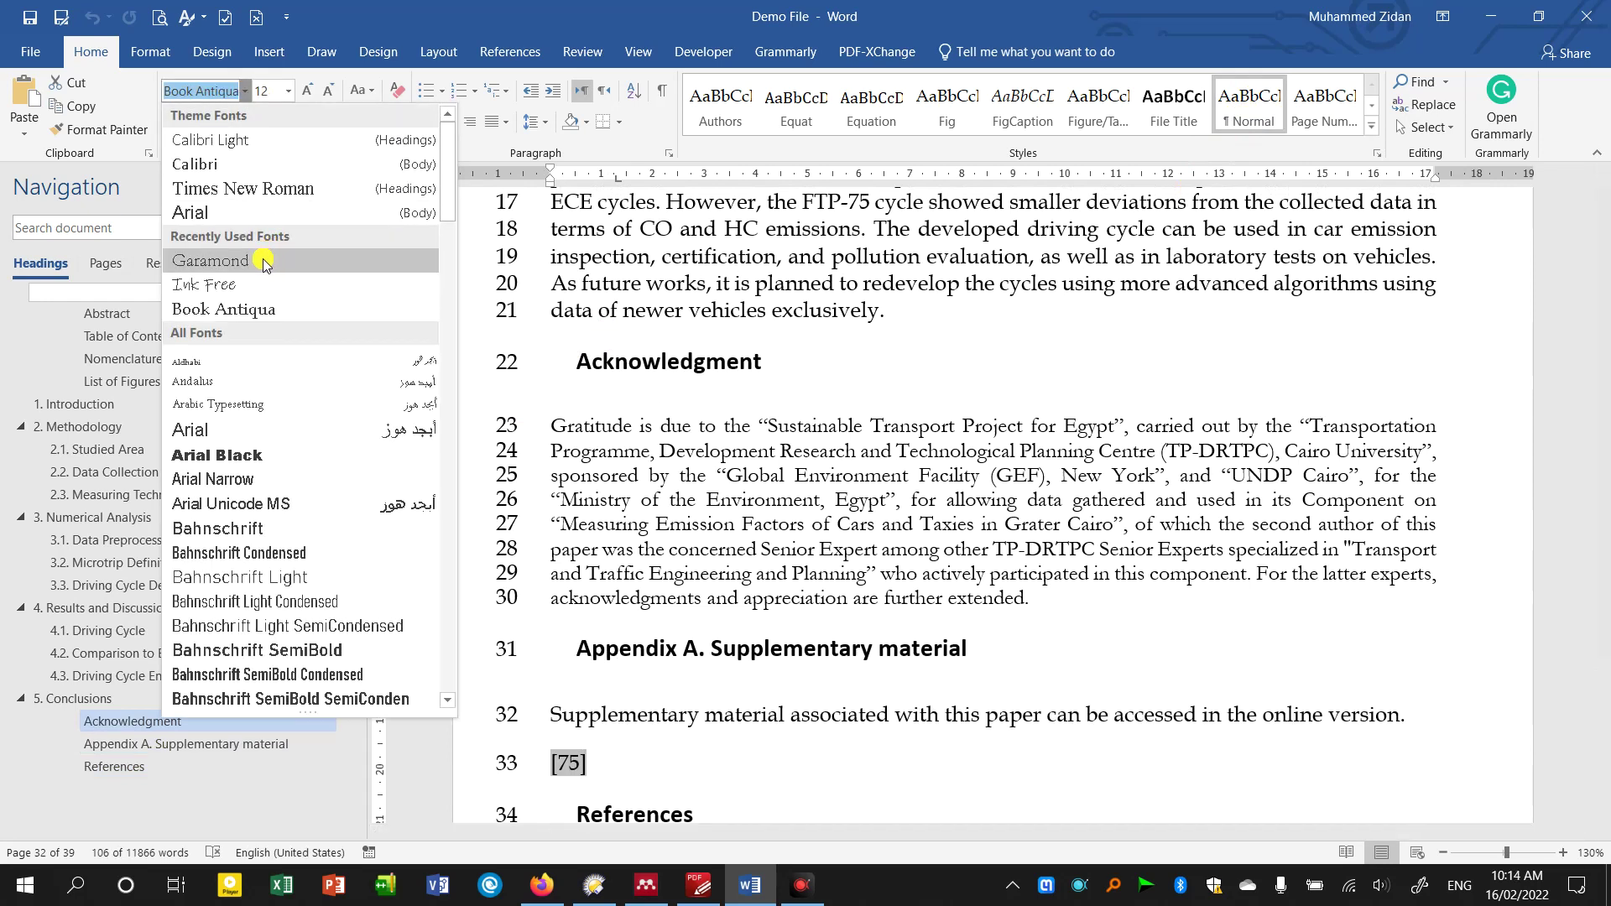
pyautogui.click(270, 189)
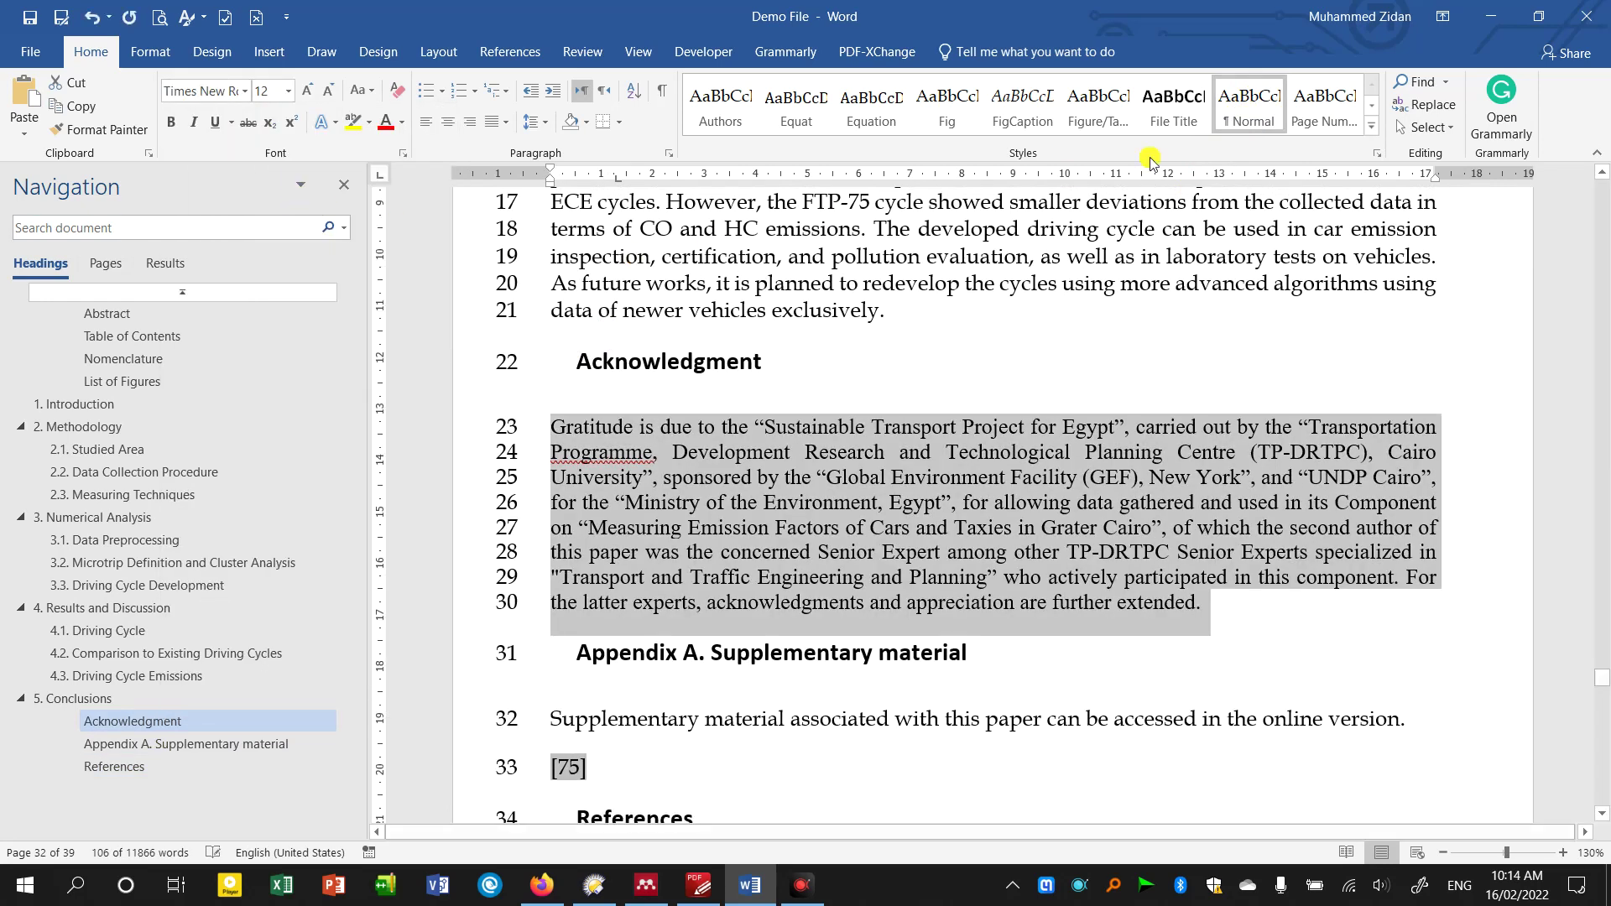
pyautogui.rightClick(1295, 98)
pyautogui.click(1351, 107)
# - Browse the References section, selecting several reference entries and then deselecting them
pyautogui.scroll(-4, 766, 461)
pyautogui.click(768, 455)
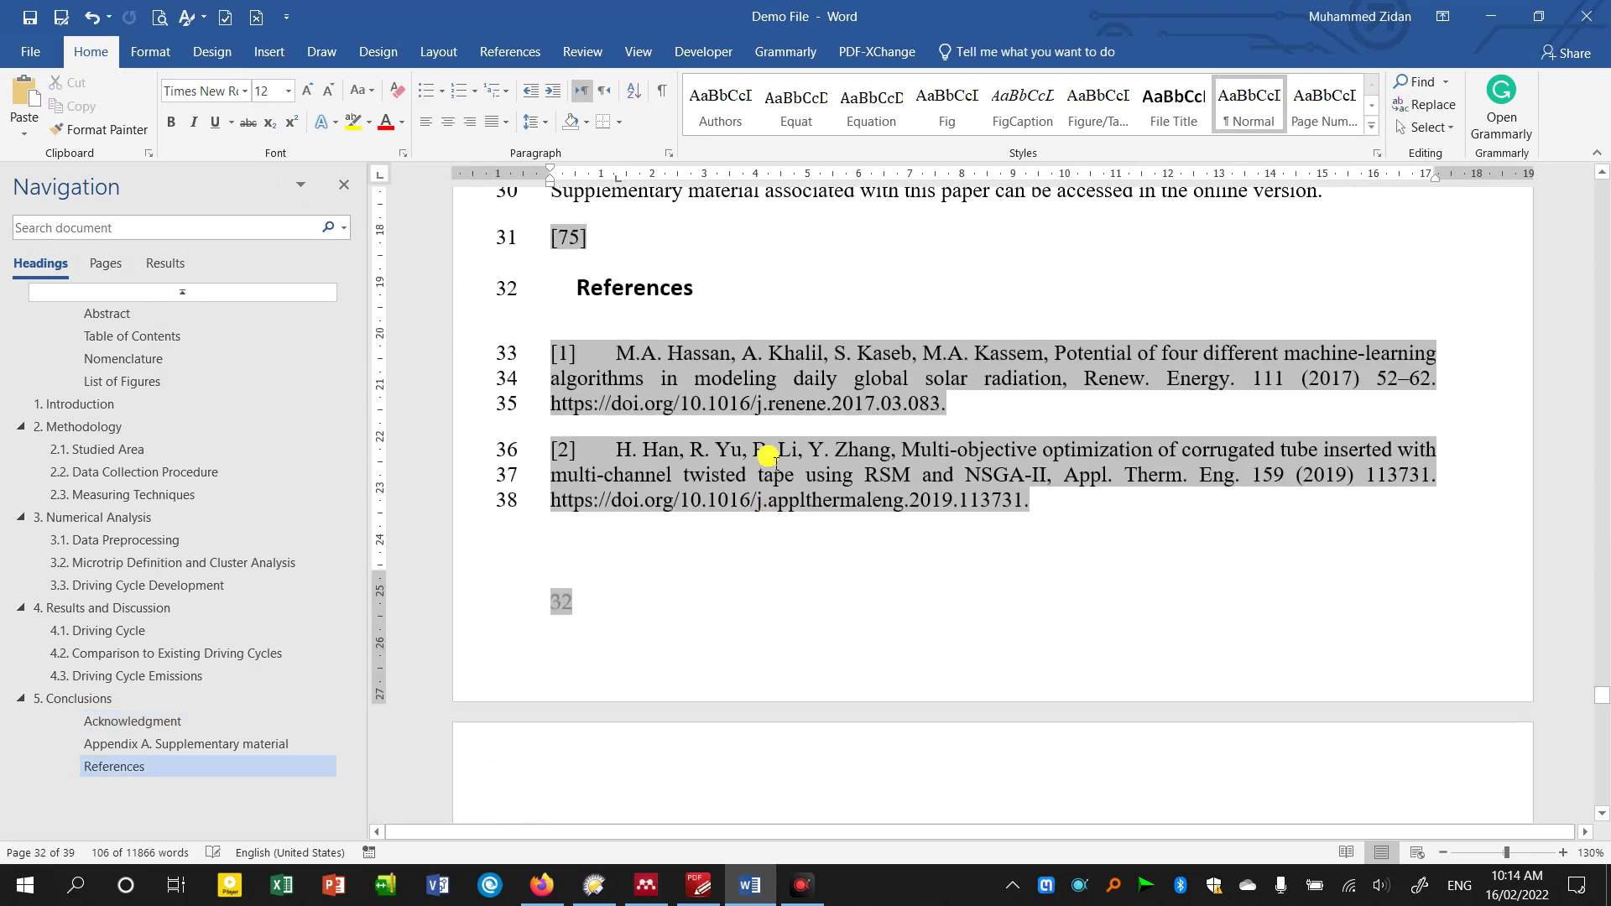
pyautogui.scroll(1, 713, 425)
pyautogui.moveTo(691, 403)
pyautogui.mouseDown()
pyautogui.moveTo(701, 457)
pyautogui.moveTo(663, 550)
pyautogui.mouseUp()
pyautogui.scroll(-5, 690, 497)
pyautogui.scroll(-1, 691, 496)
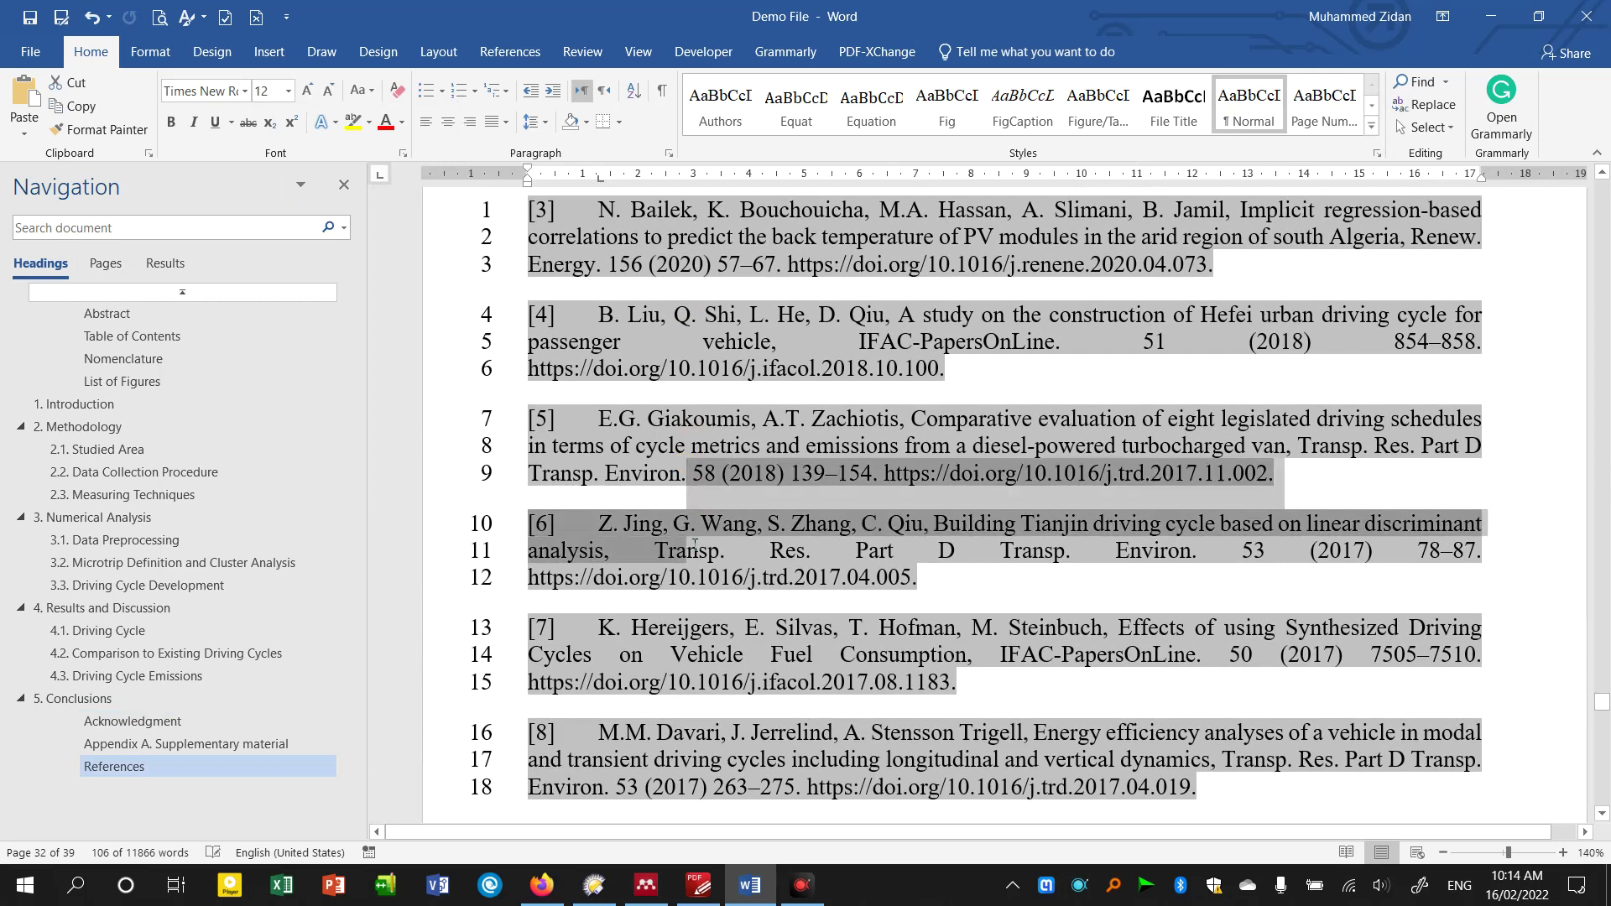
pyautogui.click(655, 560)
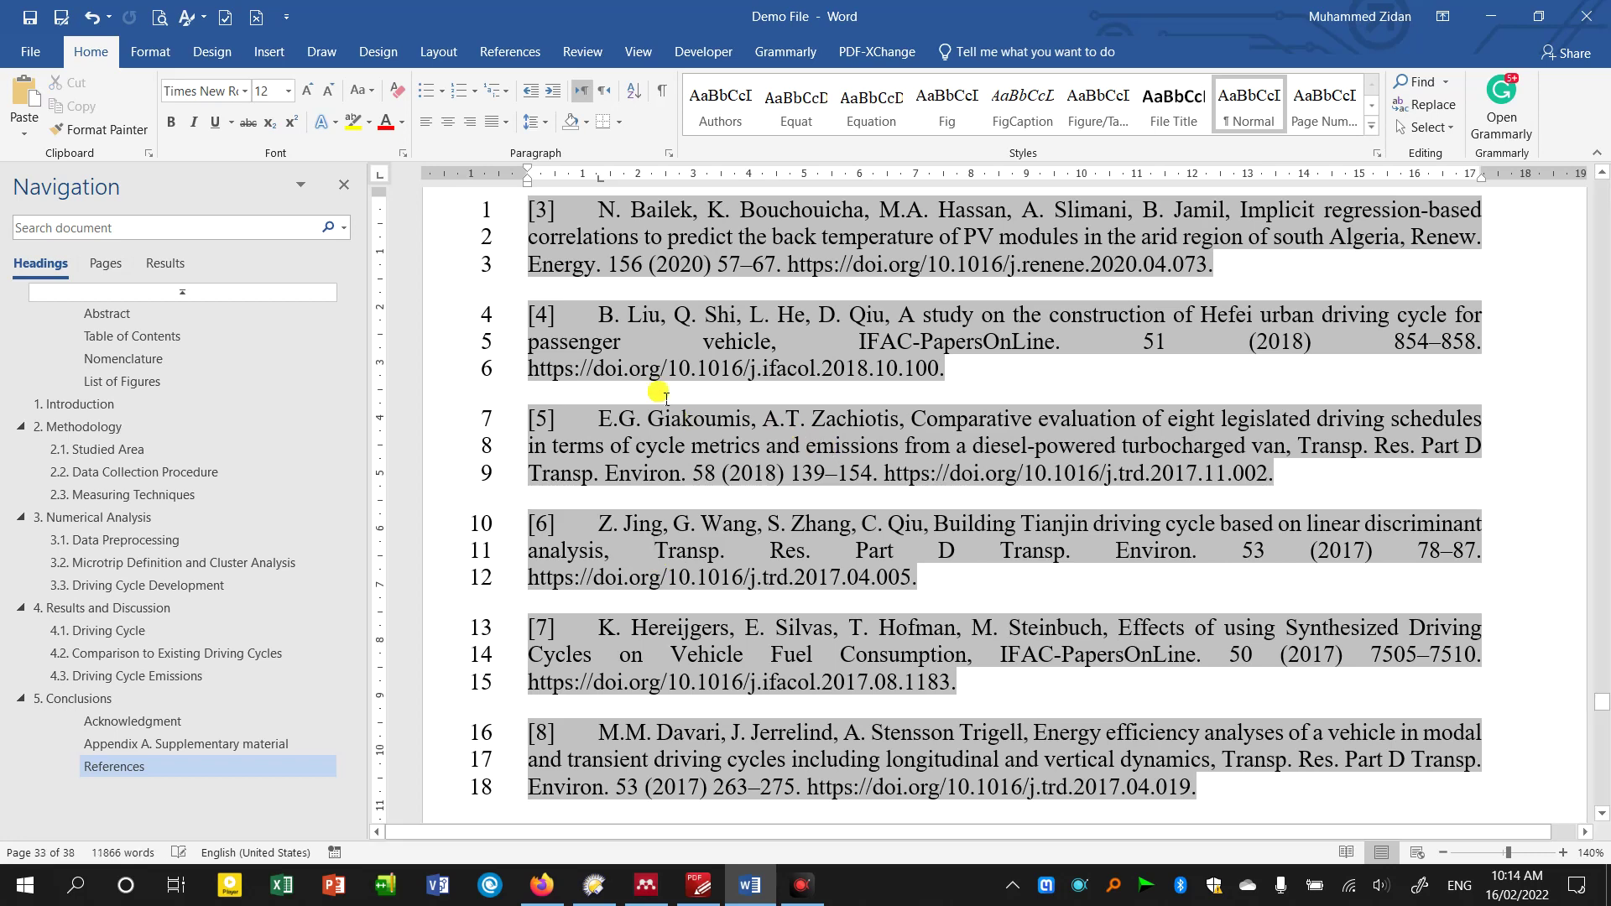
# - Undo both changes so the Acknowledgment returns to Book Antiqua, then bring up Mendeley Desktop
pyautogui.hotkey('ctrl', 'z')
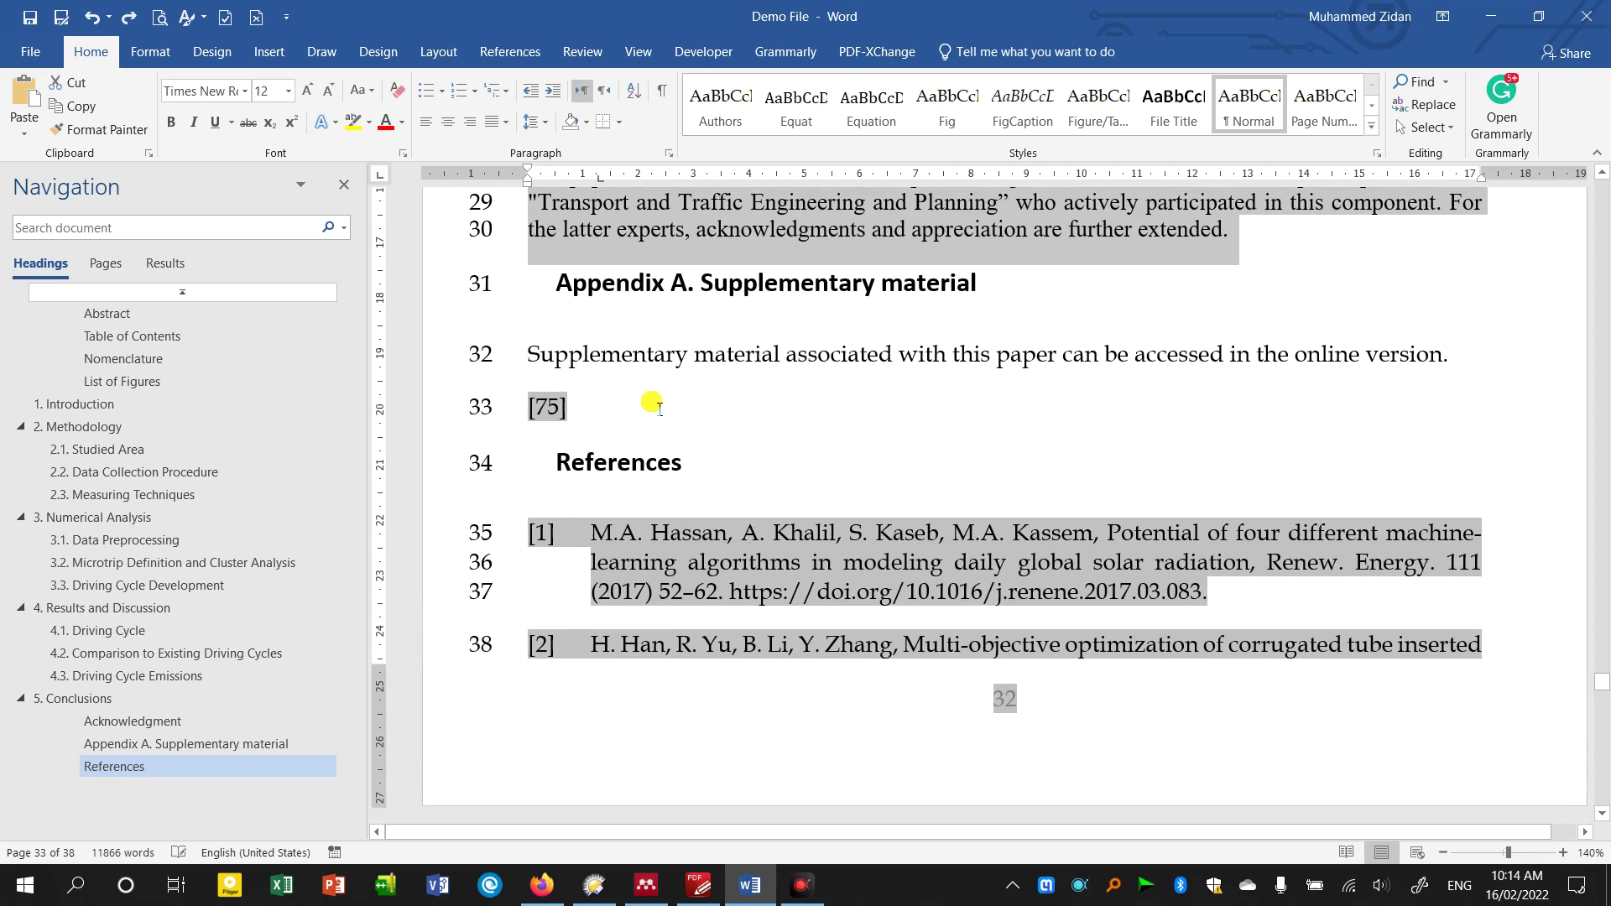
pyautogui.hotkey('ctrl', 'z')
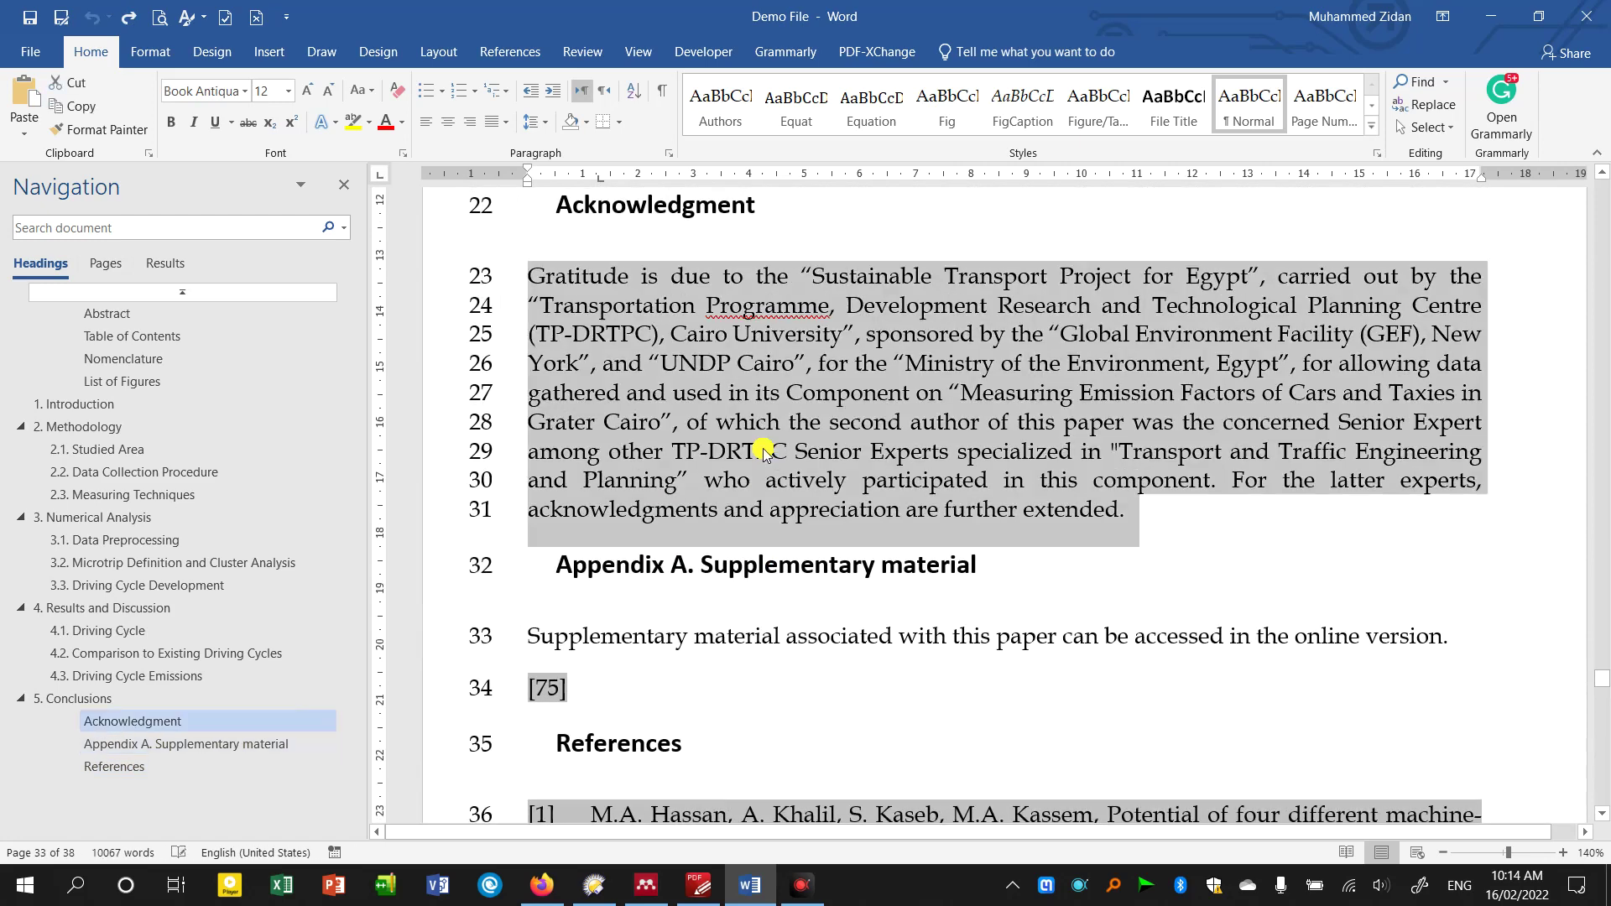
pyautogui.click(742, 394)
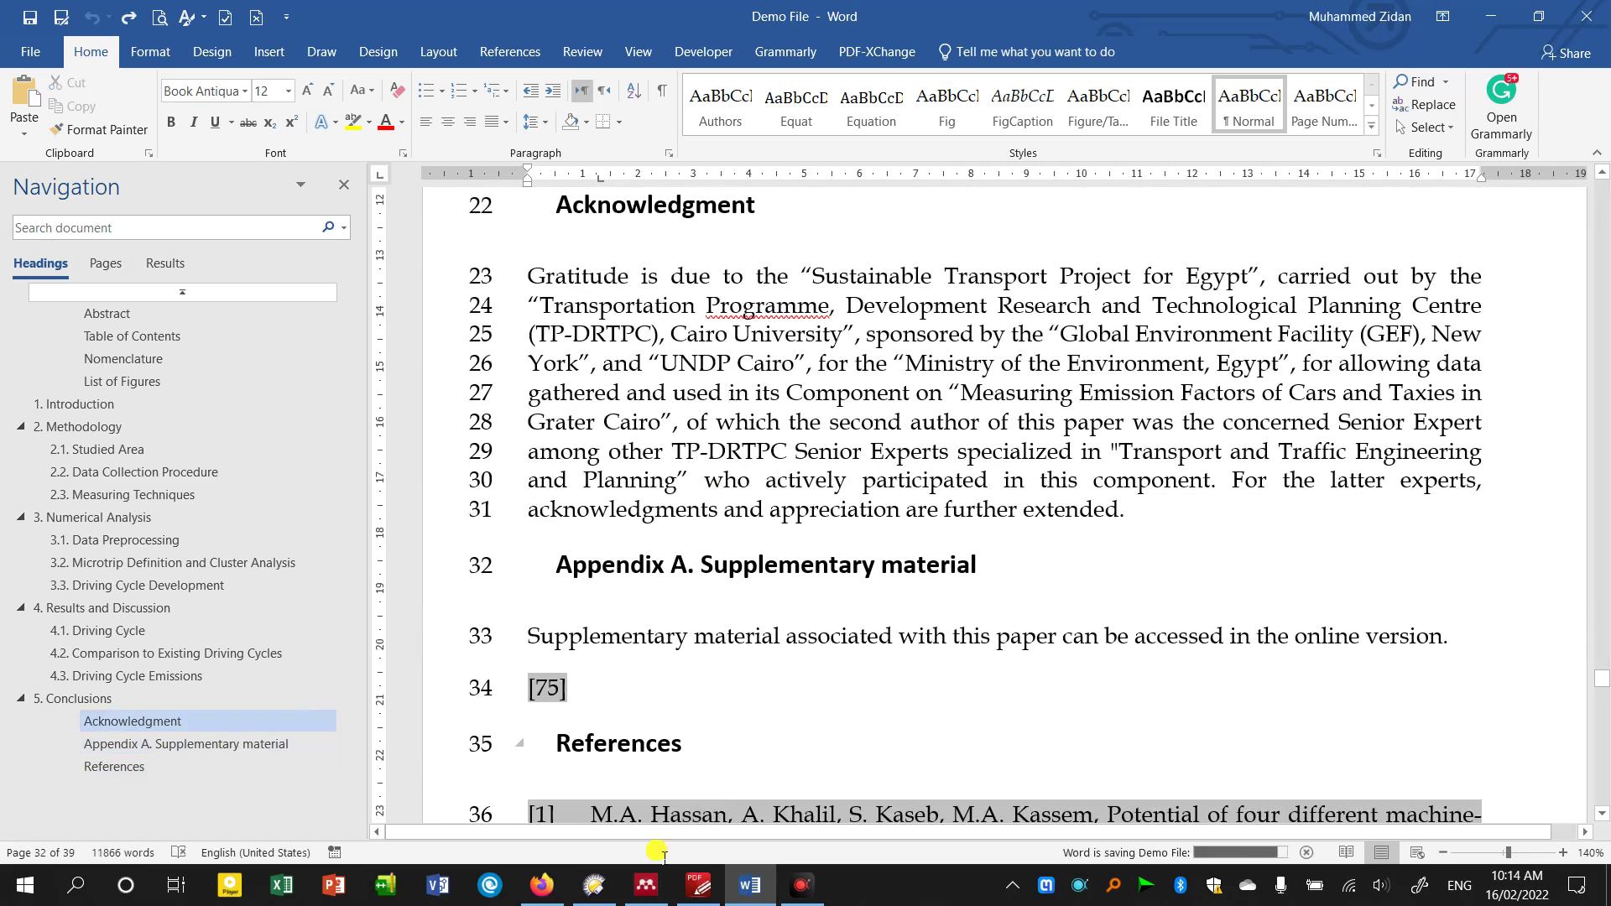
pyautogui.click(646, 886)
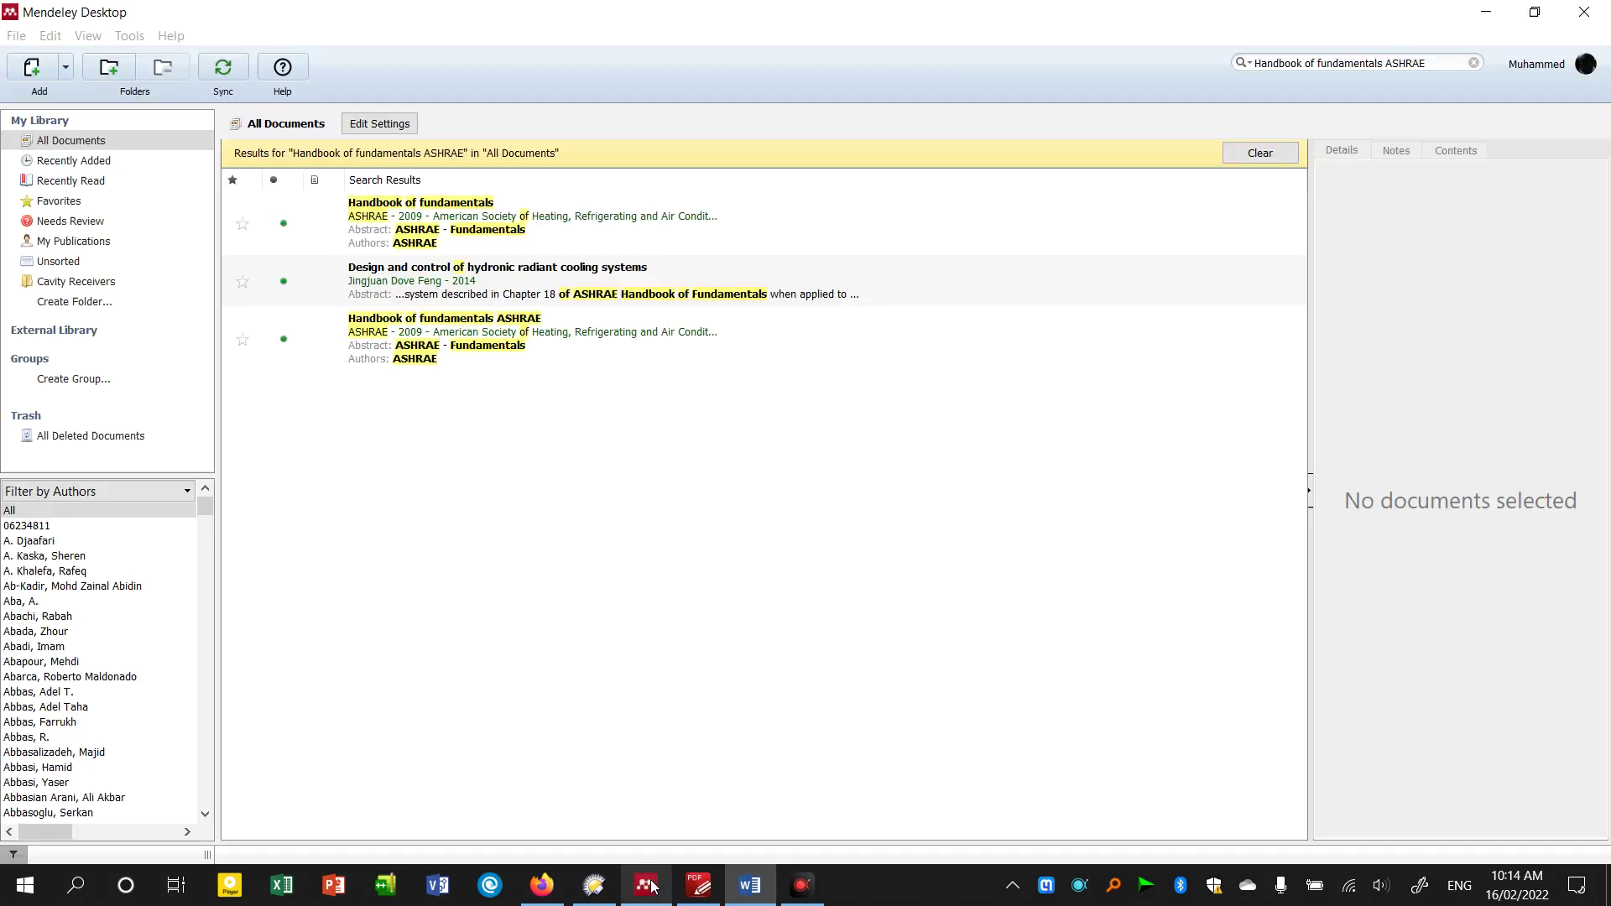
# - Clear the ASHRAE search, select the radiant cooling panel condensation paper, and sync the library
pyautogui.click(1292, 160)
pyautogui.click(776, 281)
pyautogui.click(218, 68)
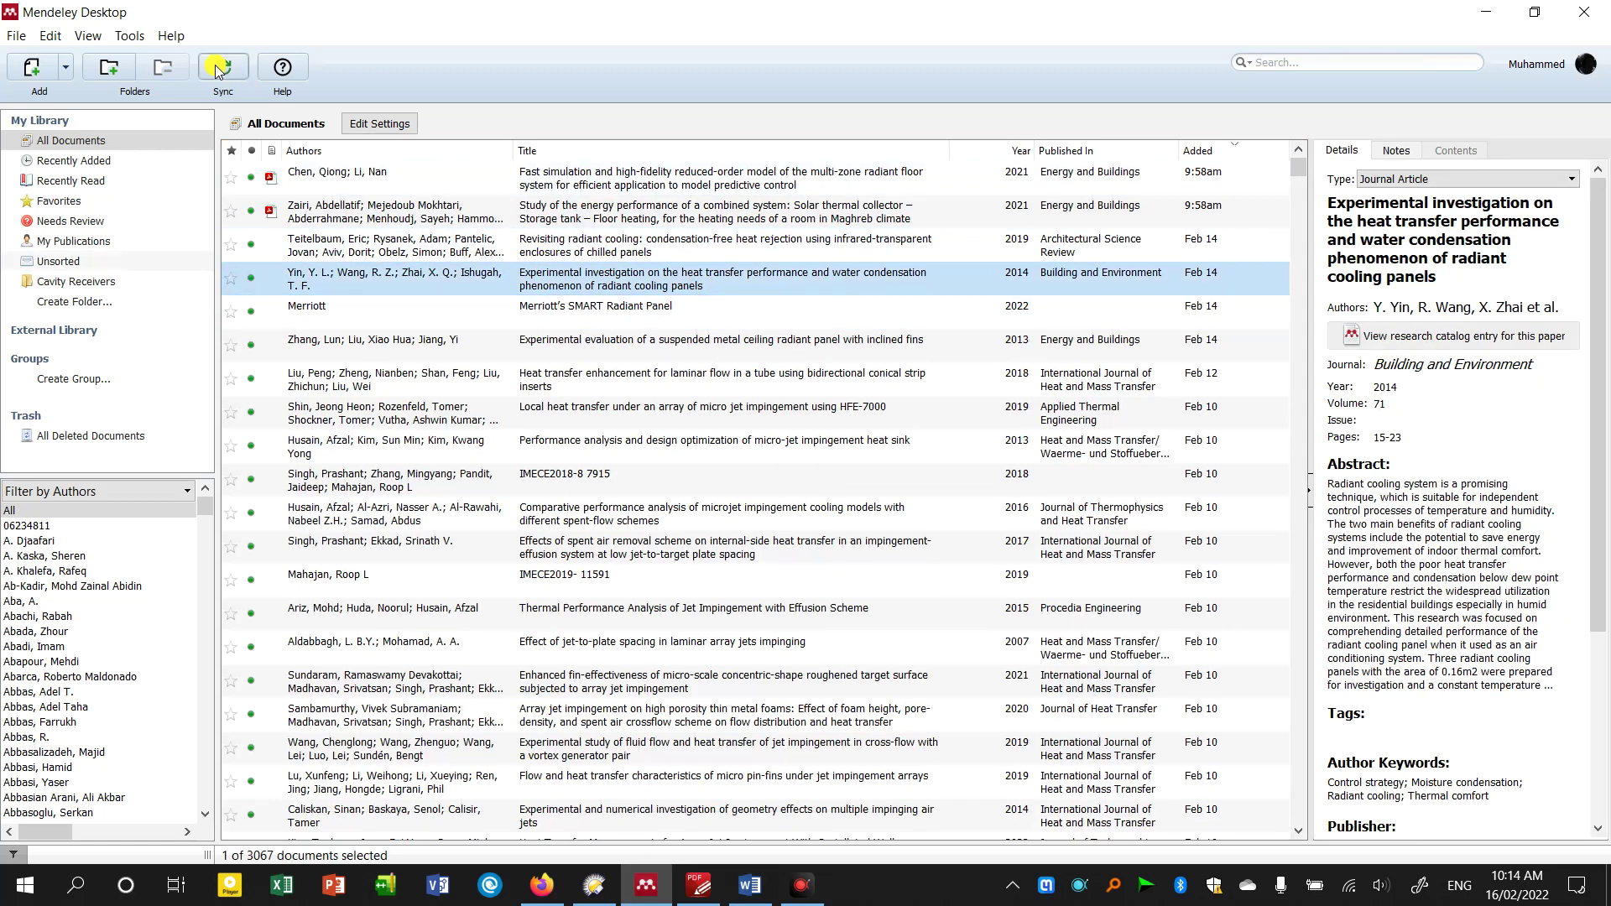
# - Look through the Show fields list in Tools > Options and close it unchanged
pyautogui.click(130, 35)
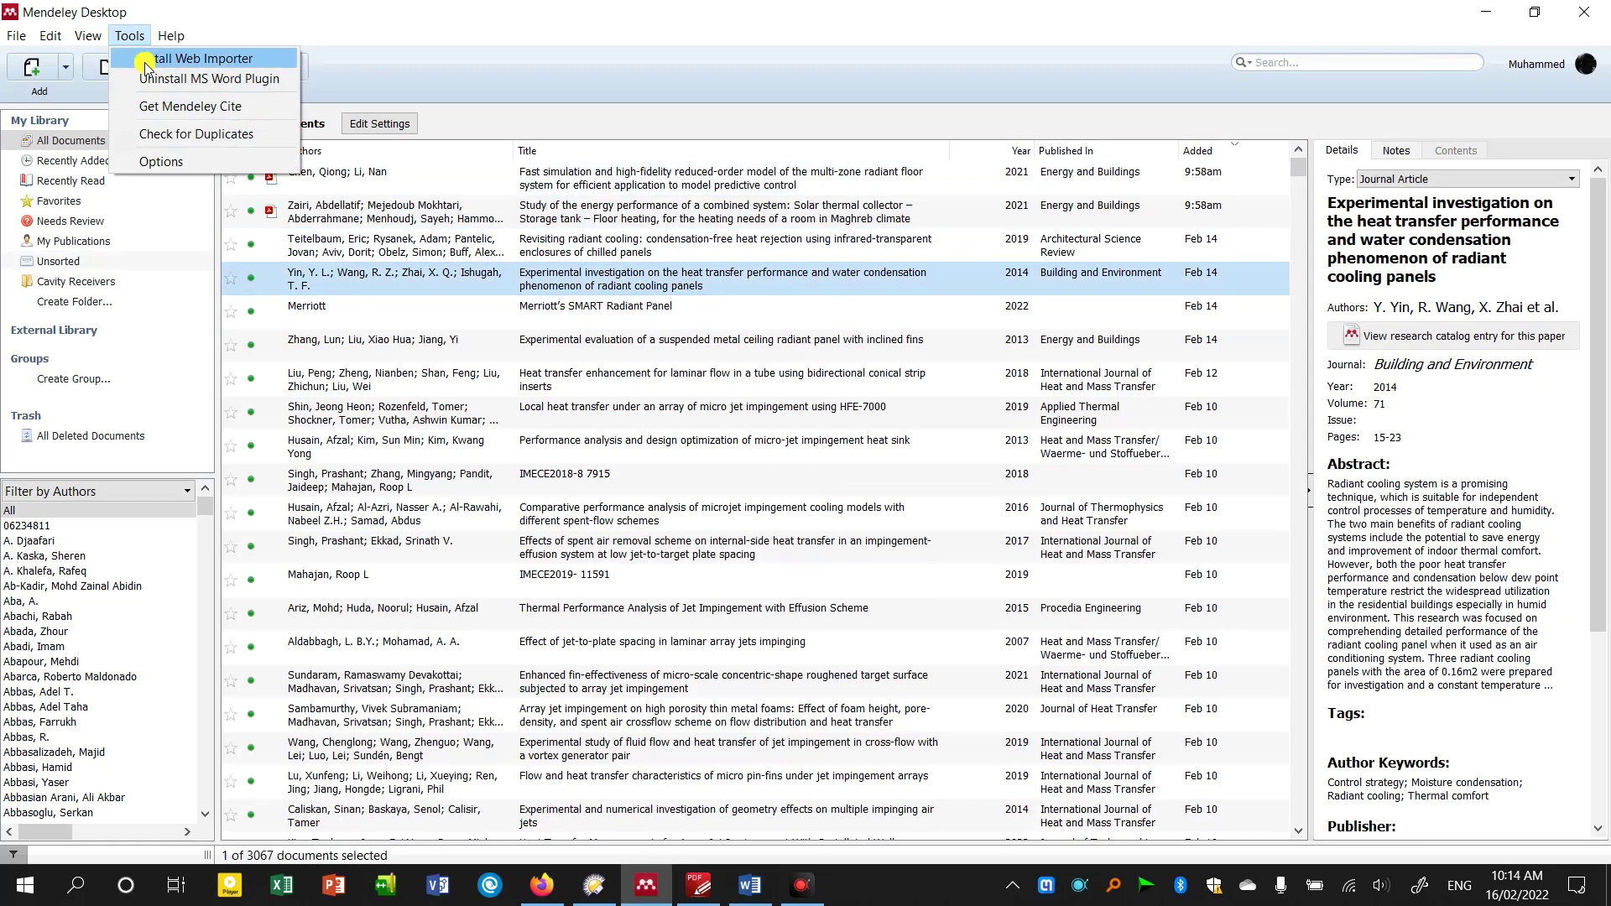
pyautogui.click(164, 162)
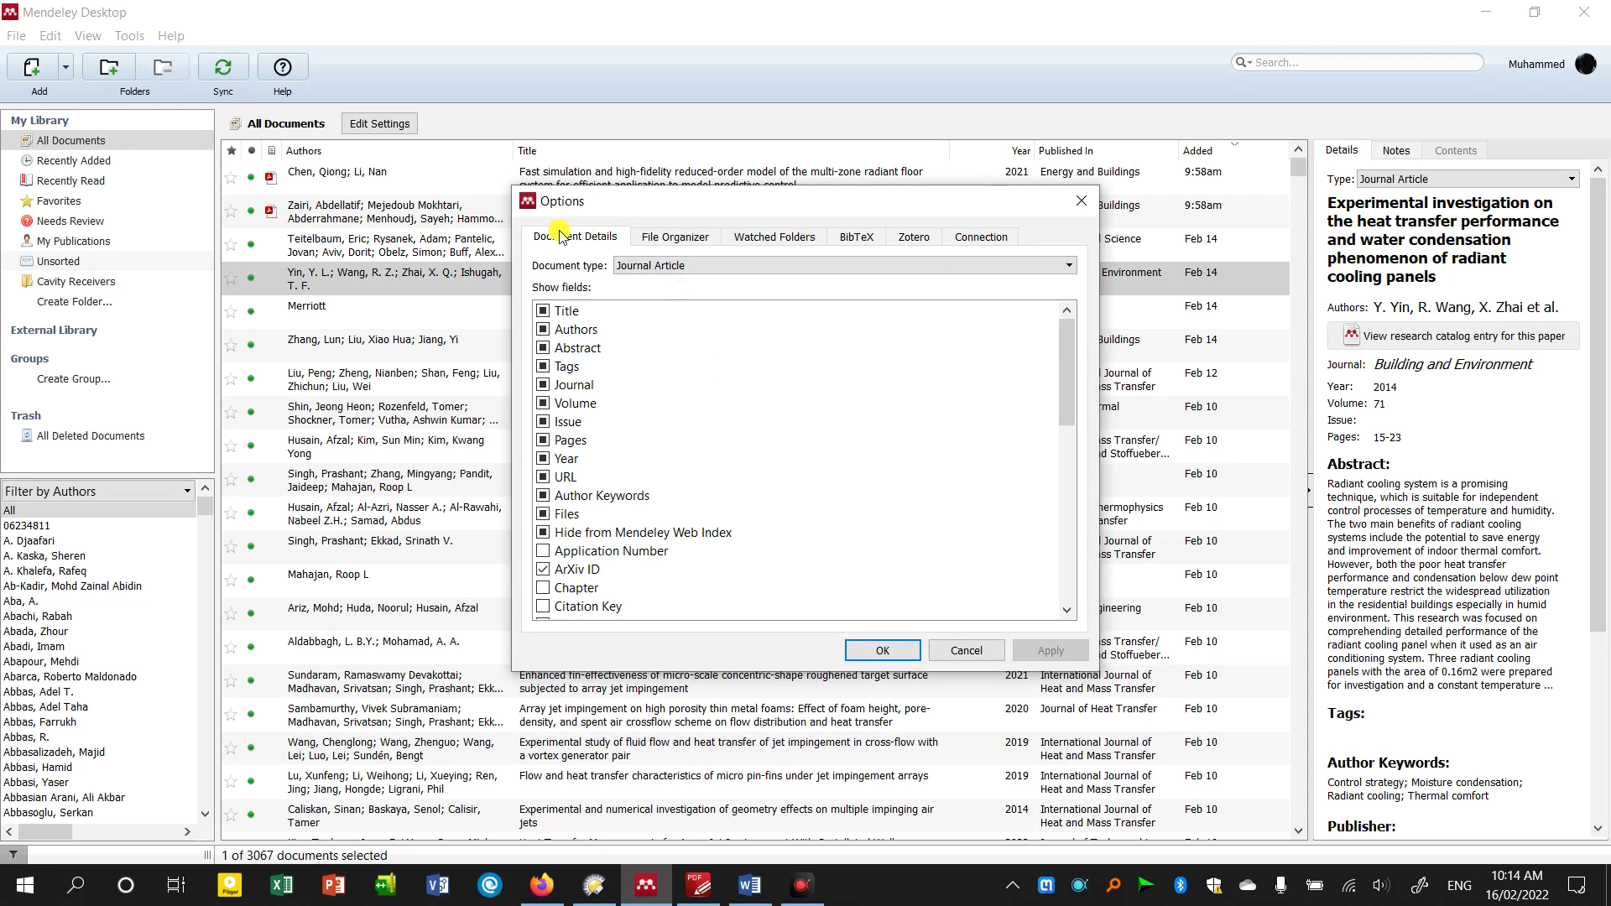
pyautogui.scroll(-3, 640, 363)
pyautogui.scroll(-3, 640, 363)
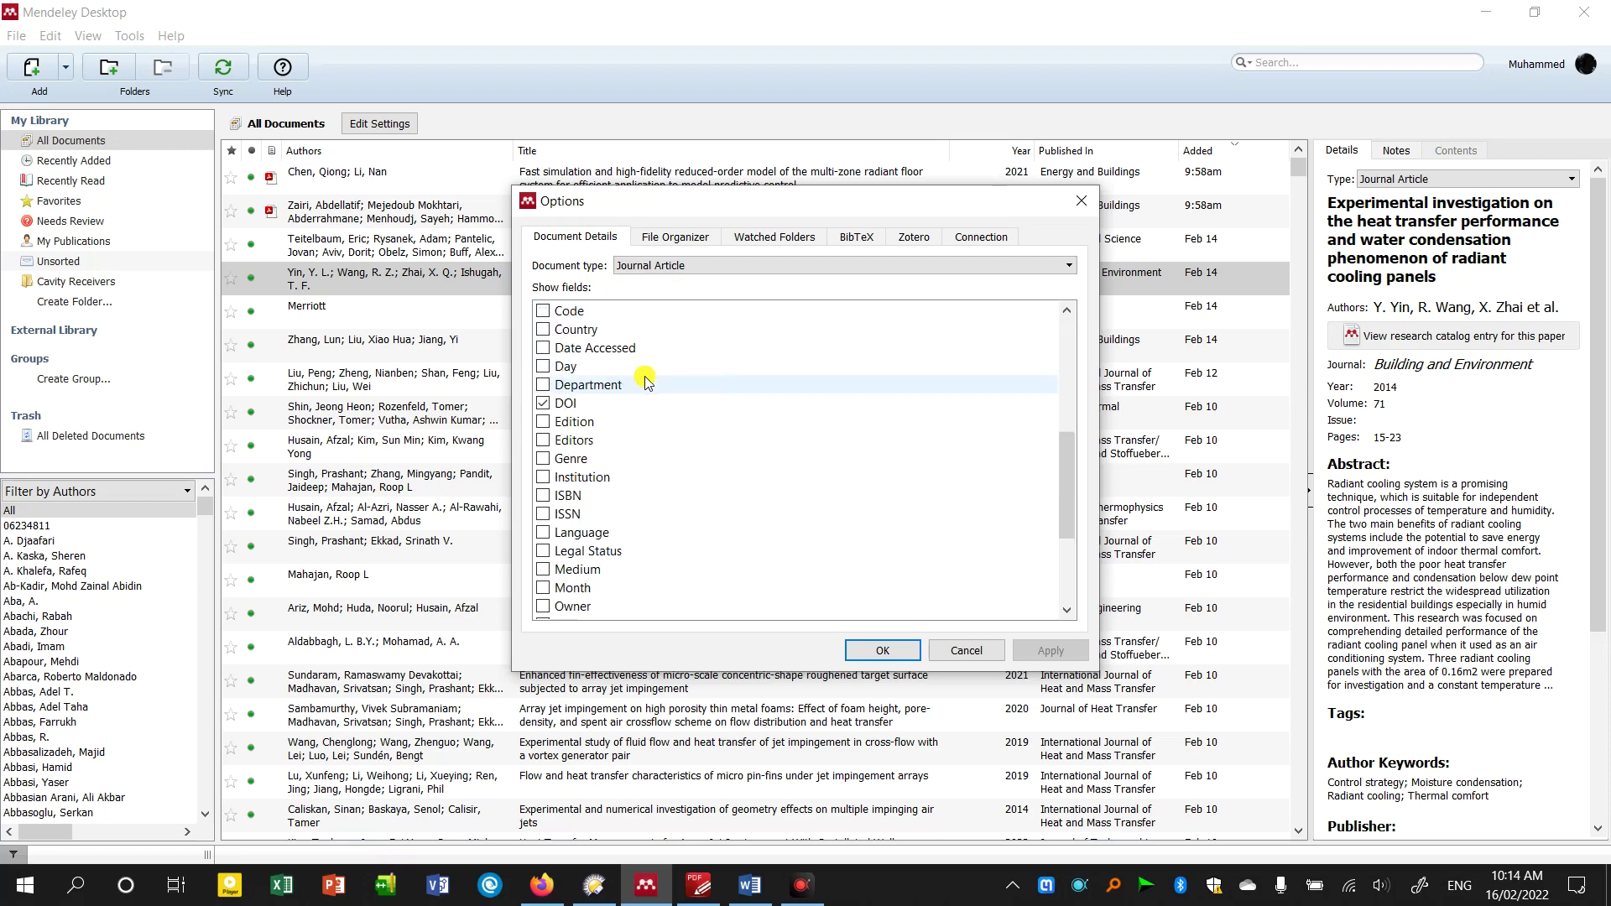
pyautogui.click(1082, 200)
pyautogui.scroll(-10, 663, 444)
pyautogui.scroll(10, 663, 445)
pyautogui.press('Up')
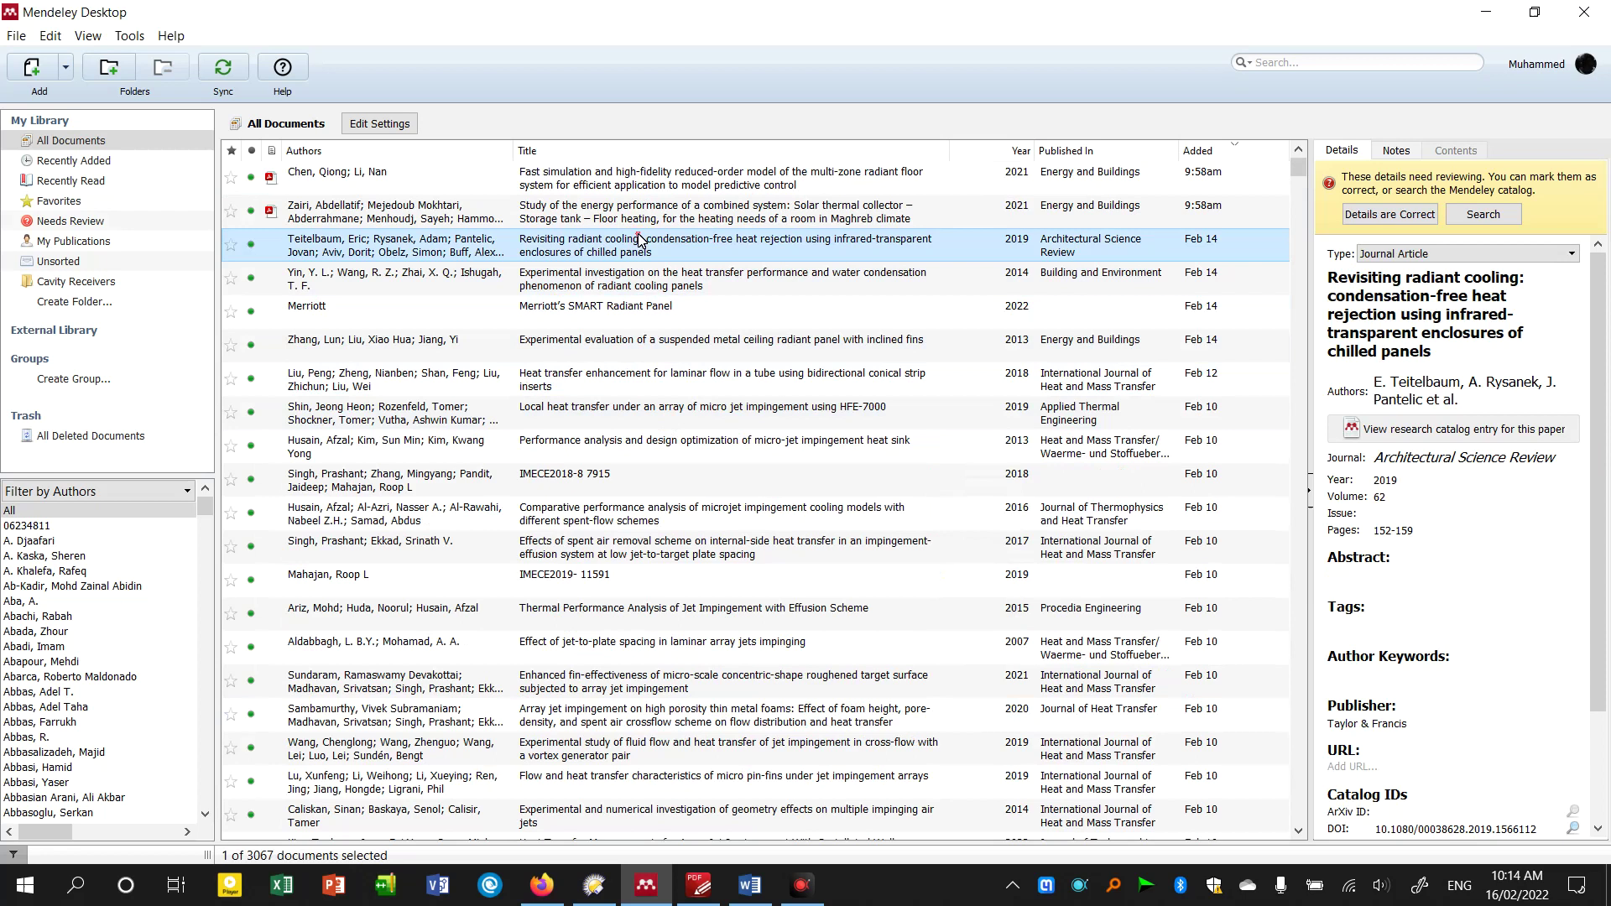
# - Sort the library by Title, then by Date Added with newest additions first
pyautogui.press('Up')
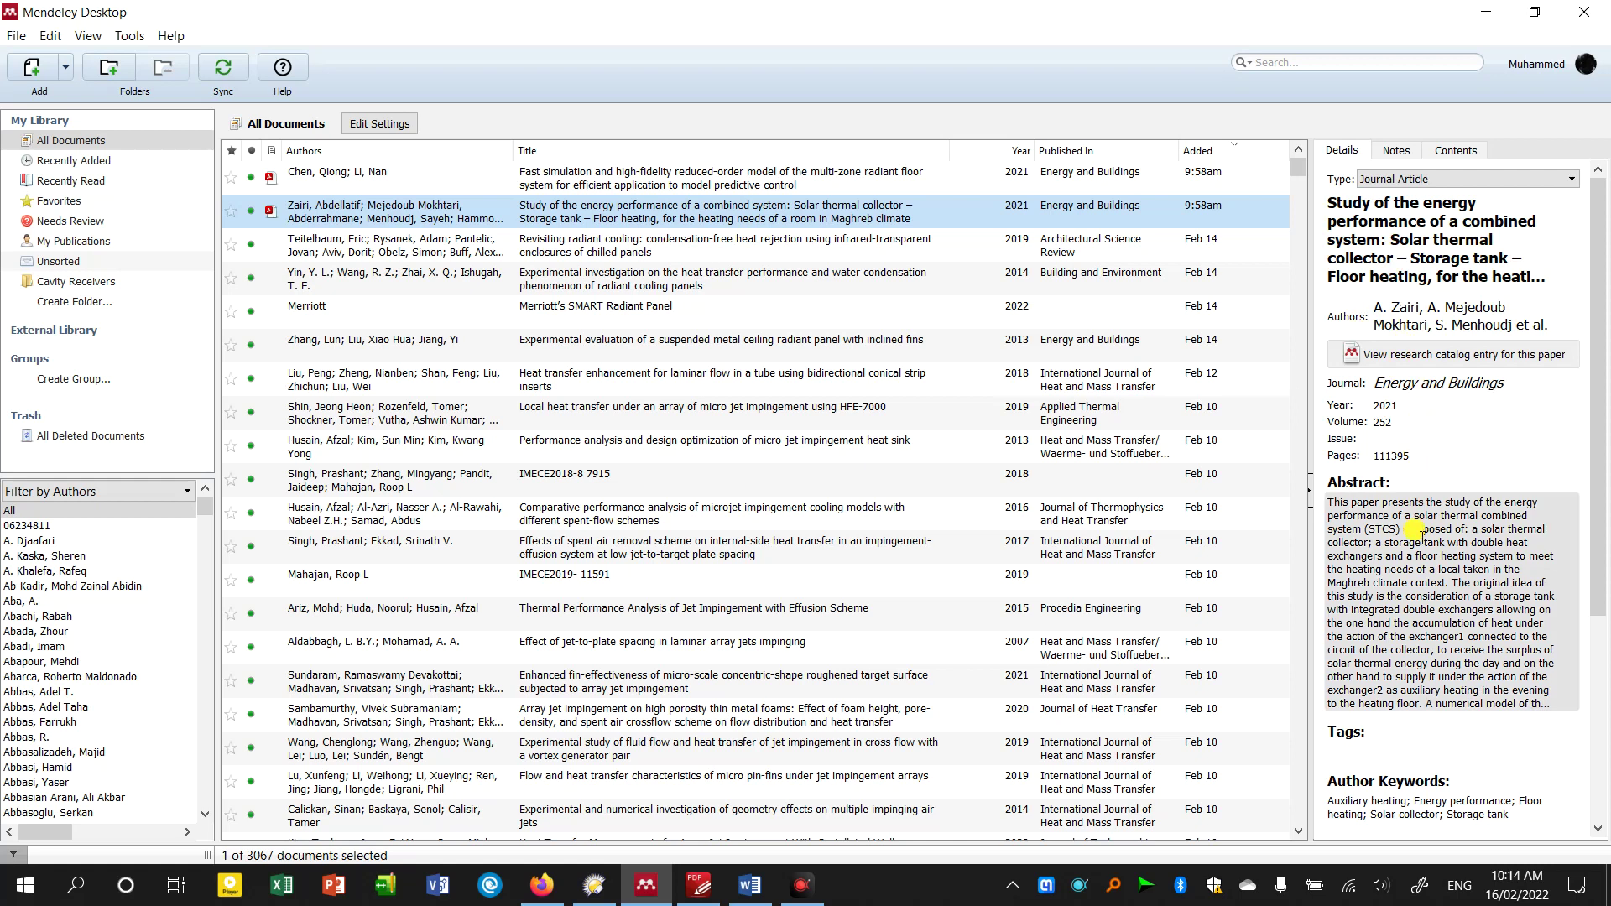
pyautogui.scroll(-5, 1417, 504)
pyautogui.click(742, 159)
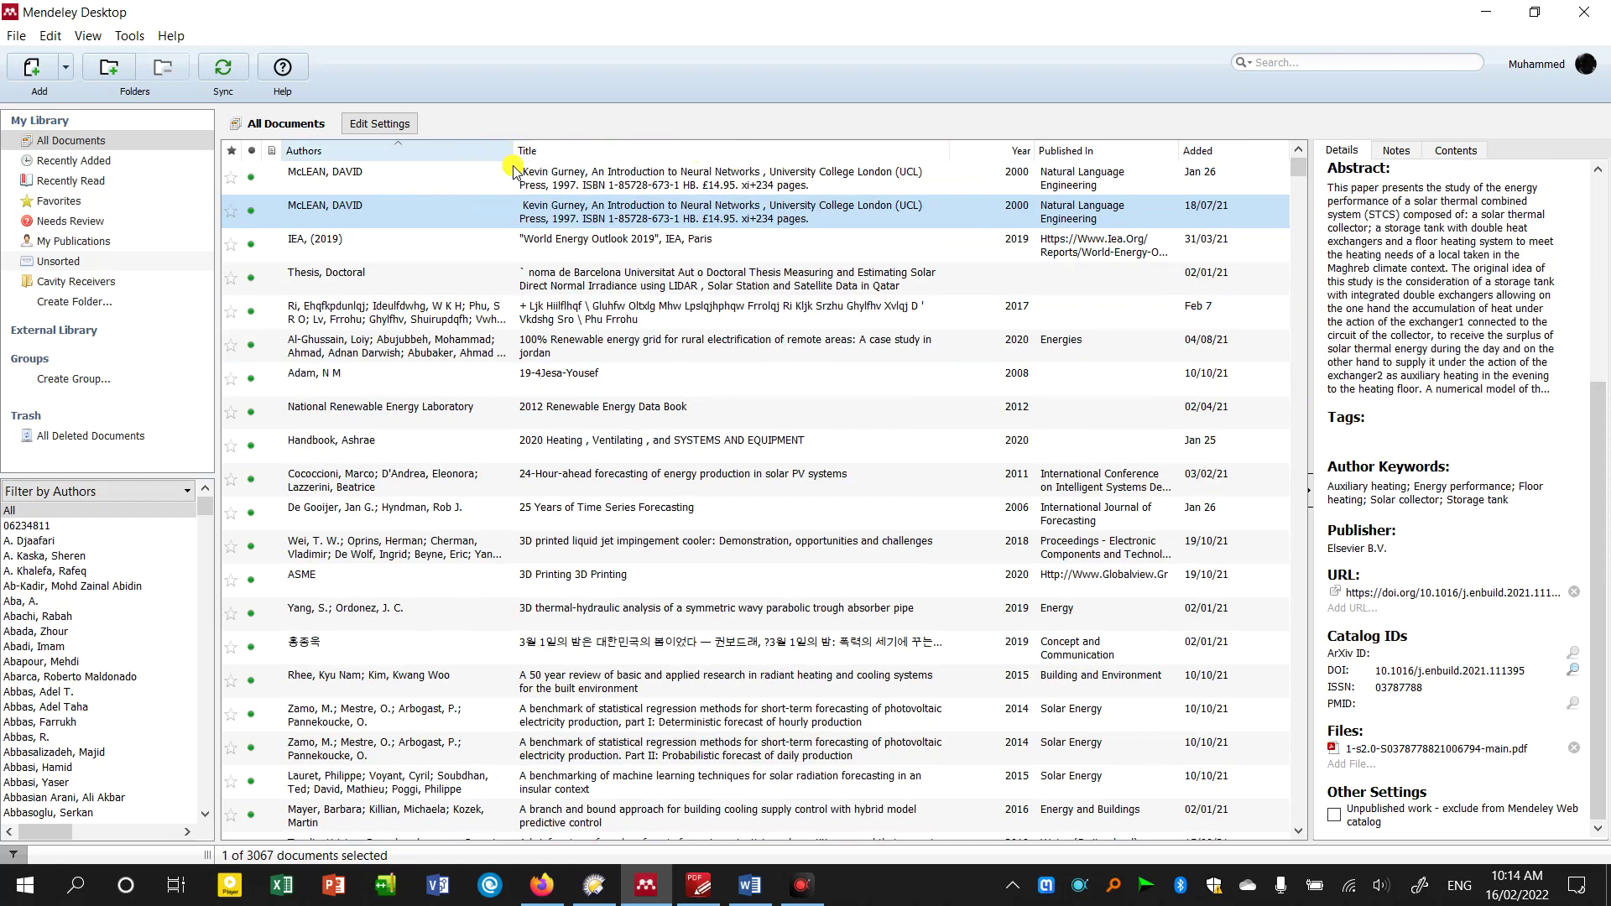
pyautogui.click(517, 152)
pyautogui.click(1198, 153)
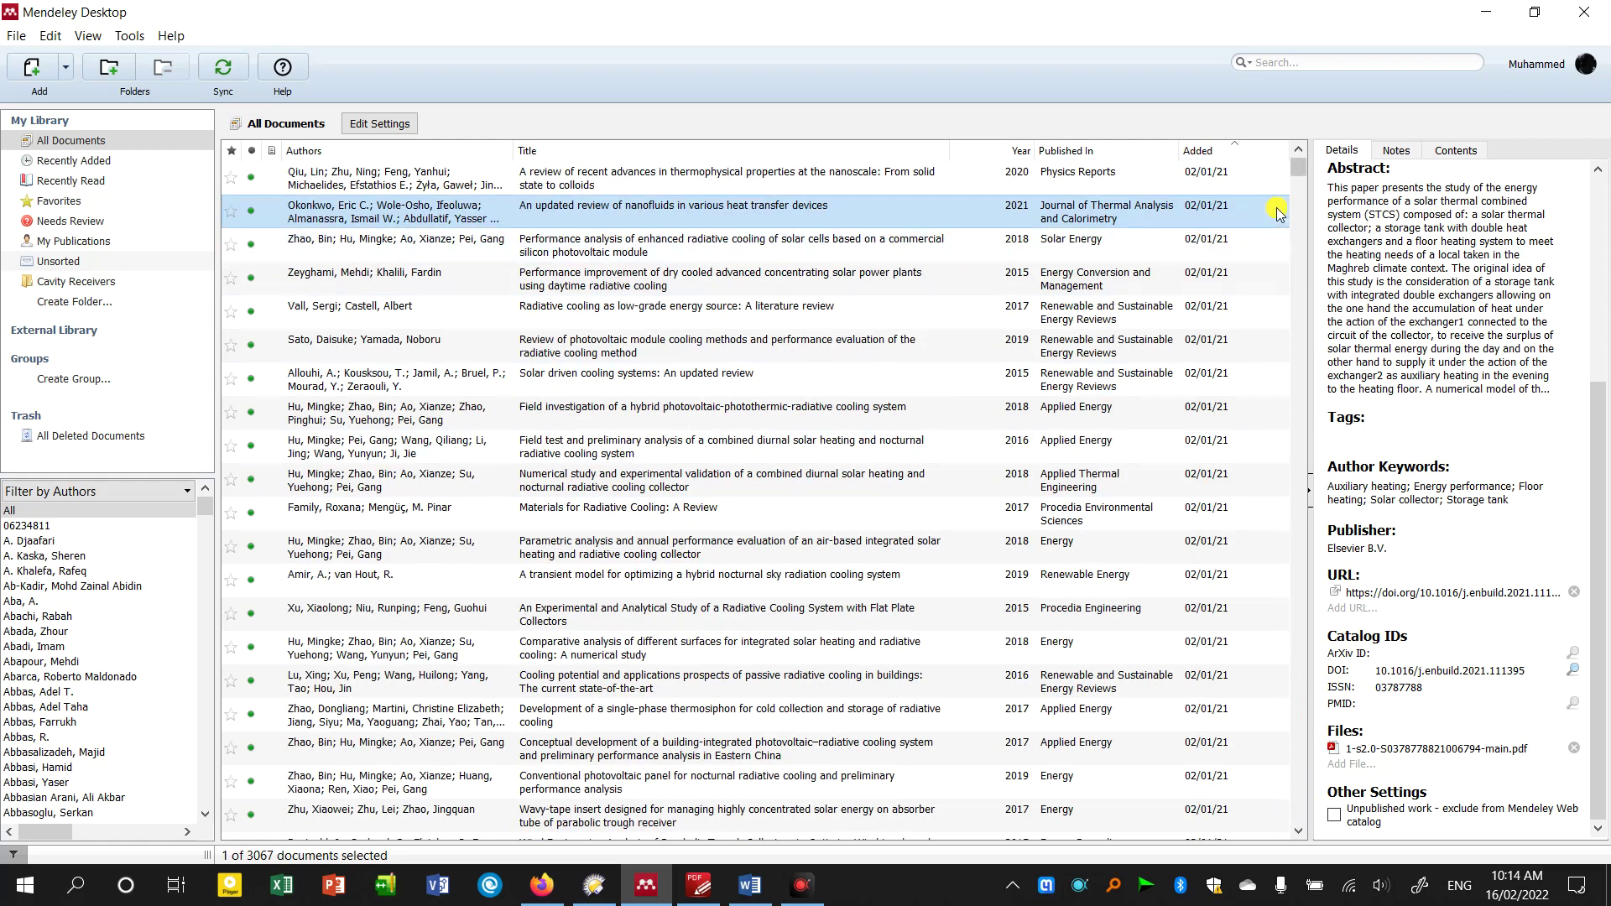
pyautogui.click(1219, 153)
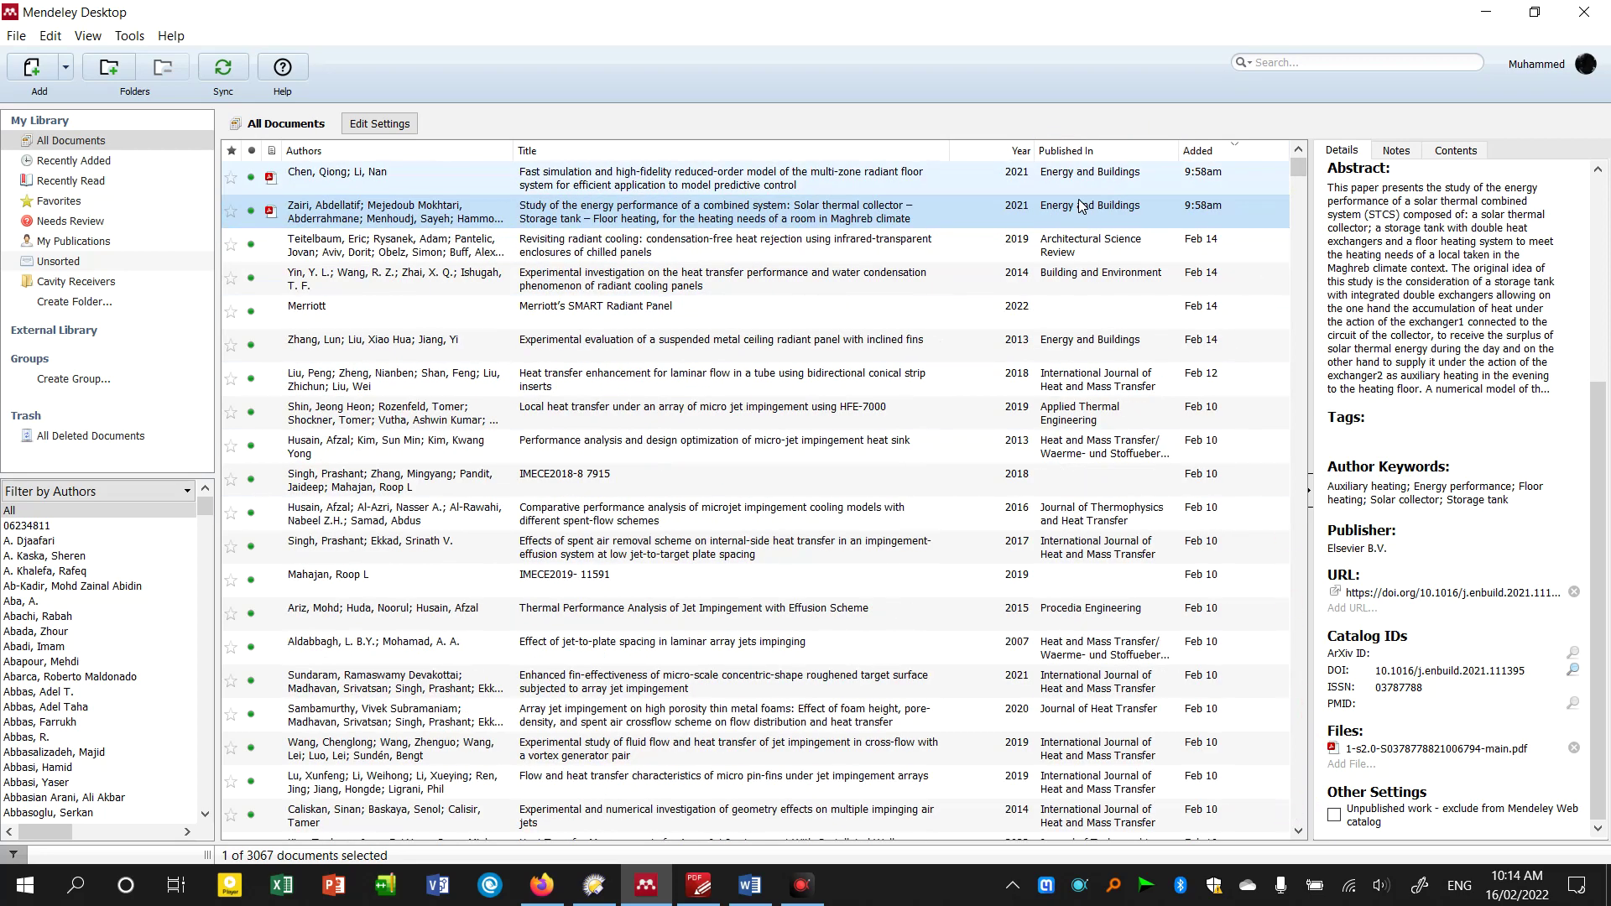
# - Select the radiant floor simulation paper and view its abstract, catalog entry and general notes
pyautogui.click(1082, 179)
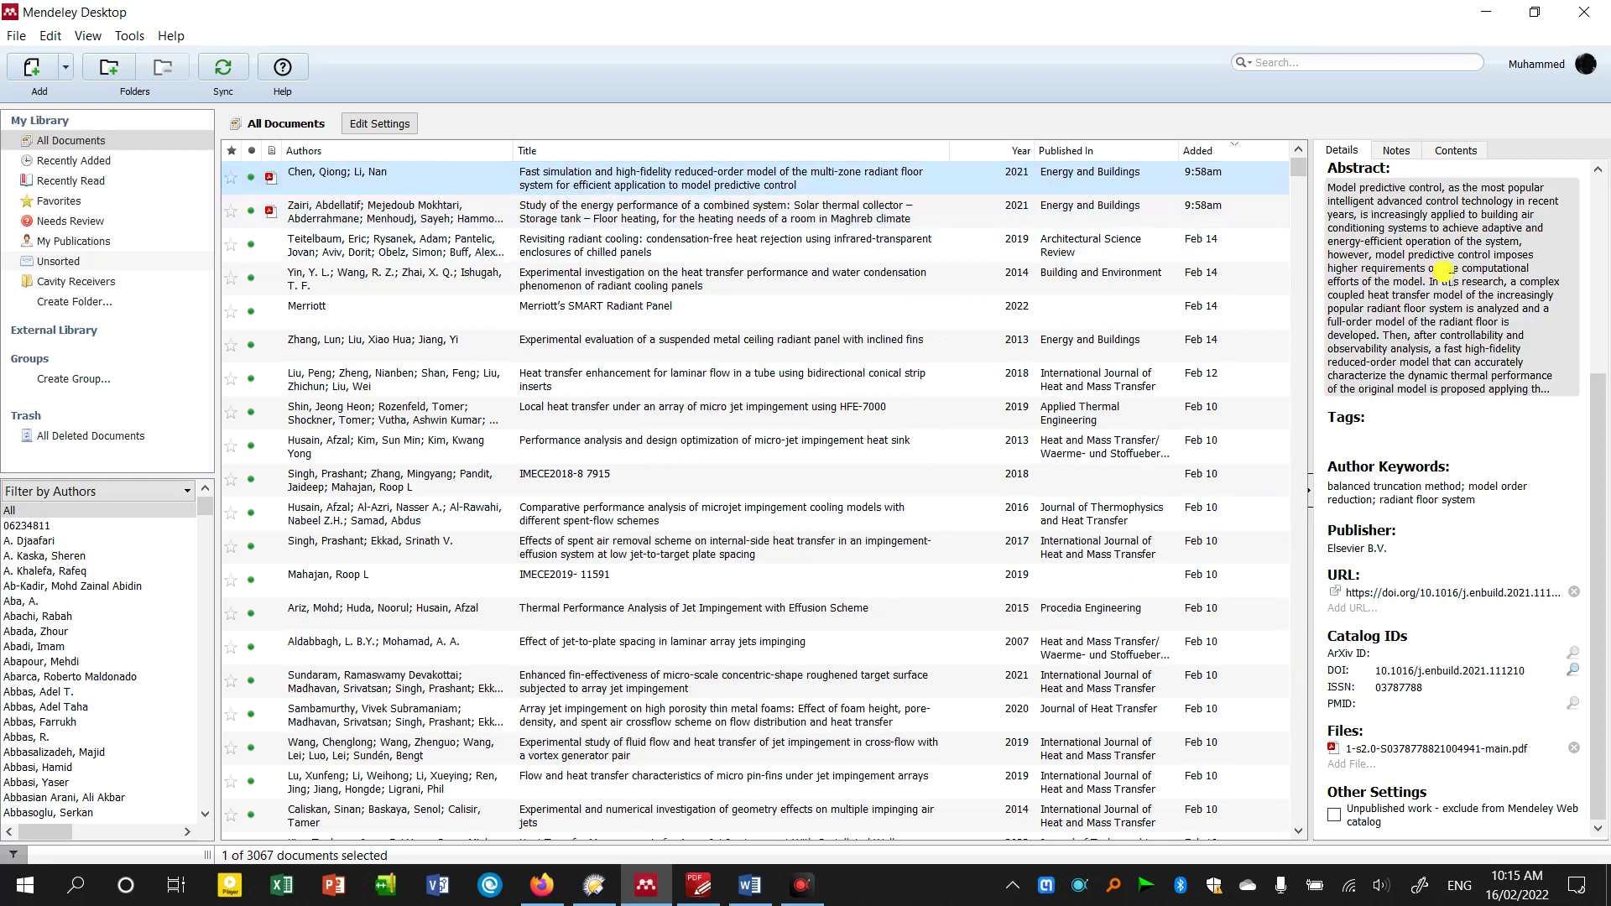
pyautogui.scroll(5, 1410, 413)
pyautogui.scroll(-2, 1410, 413)
pyautogui.scroll(-3, 1410, 413)
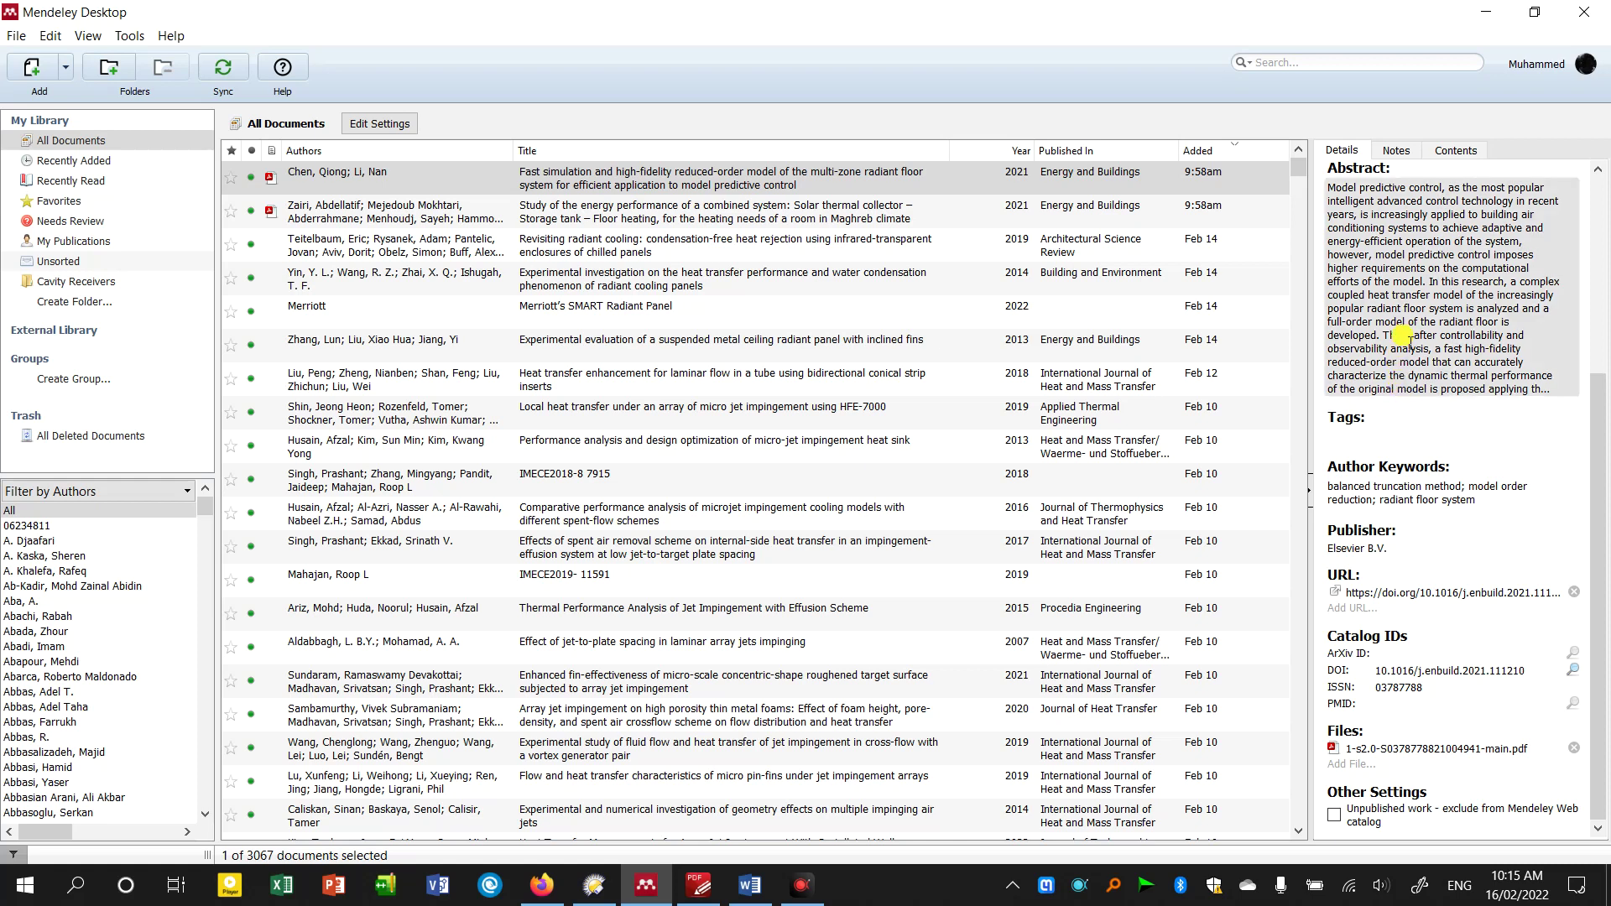
pyautogui.click(1381, 317)
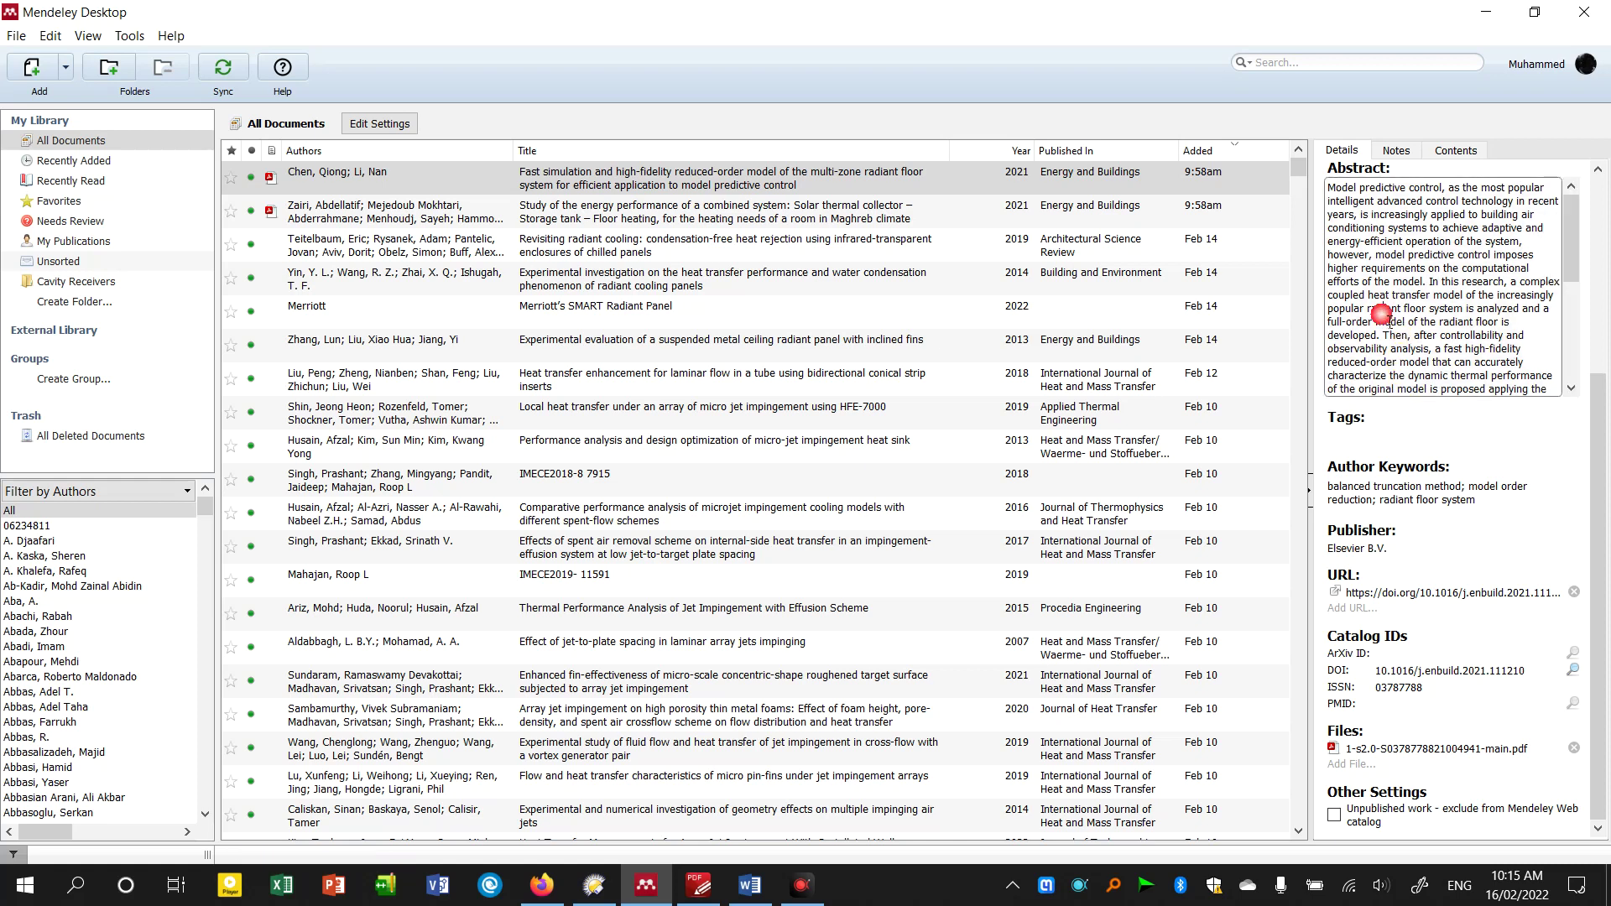
pyautogui.scroll(4, 1380, 317)
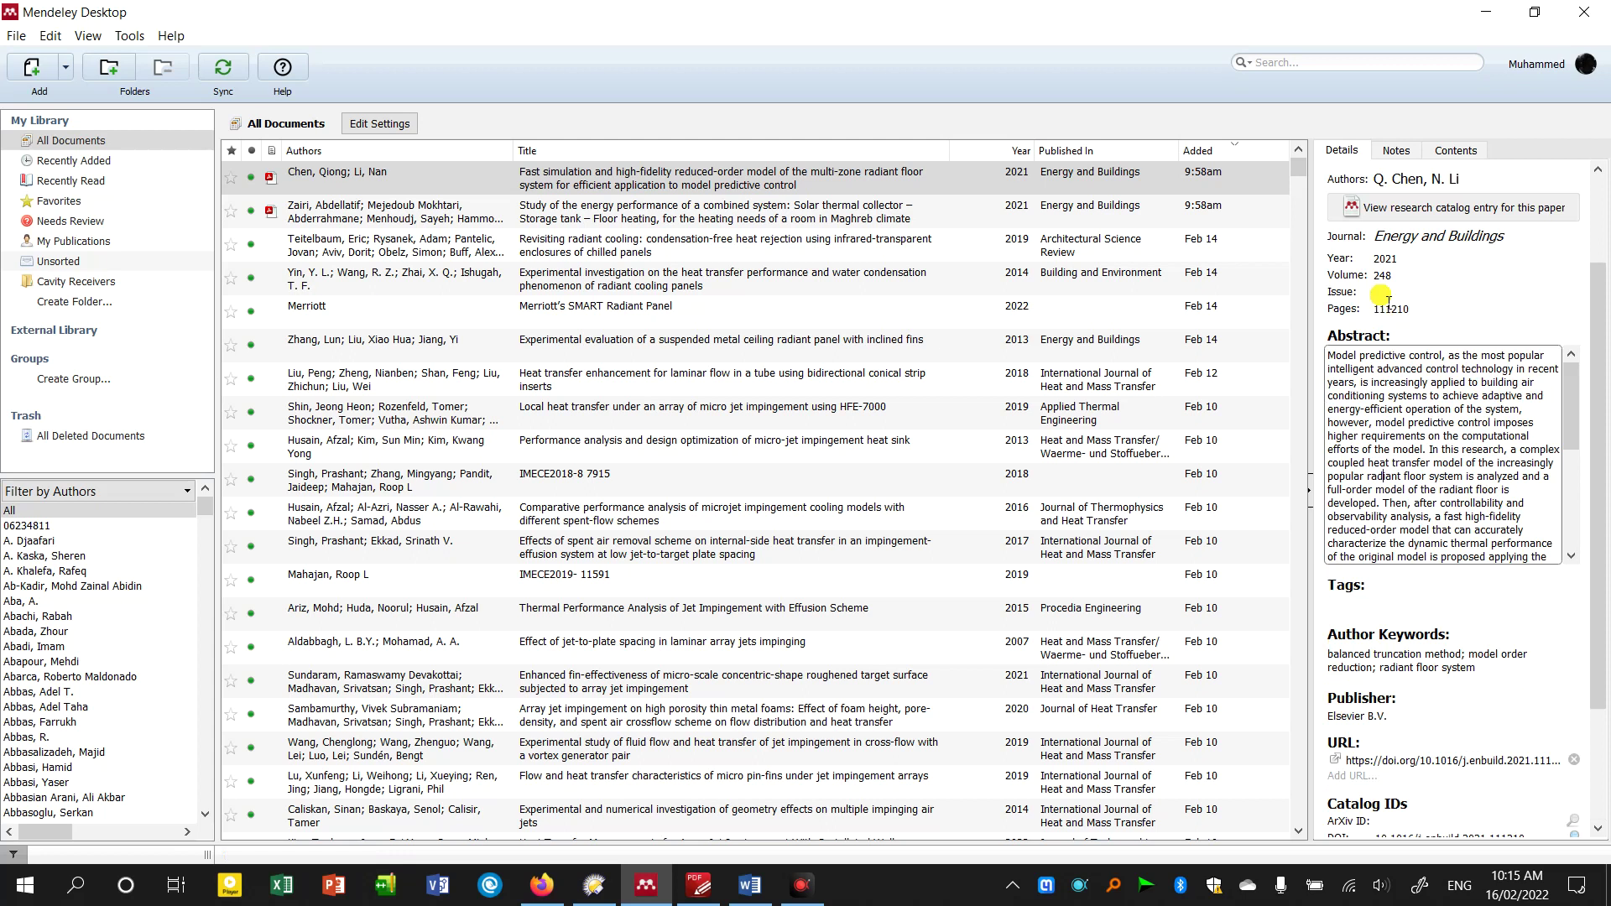
pyautogui.click(1386, 208)
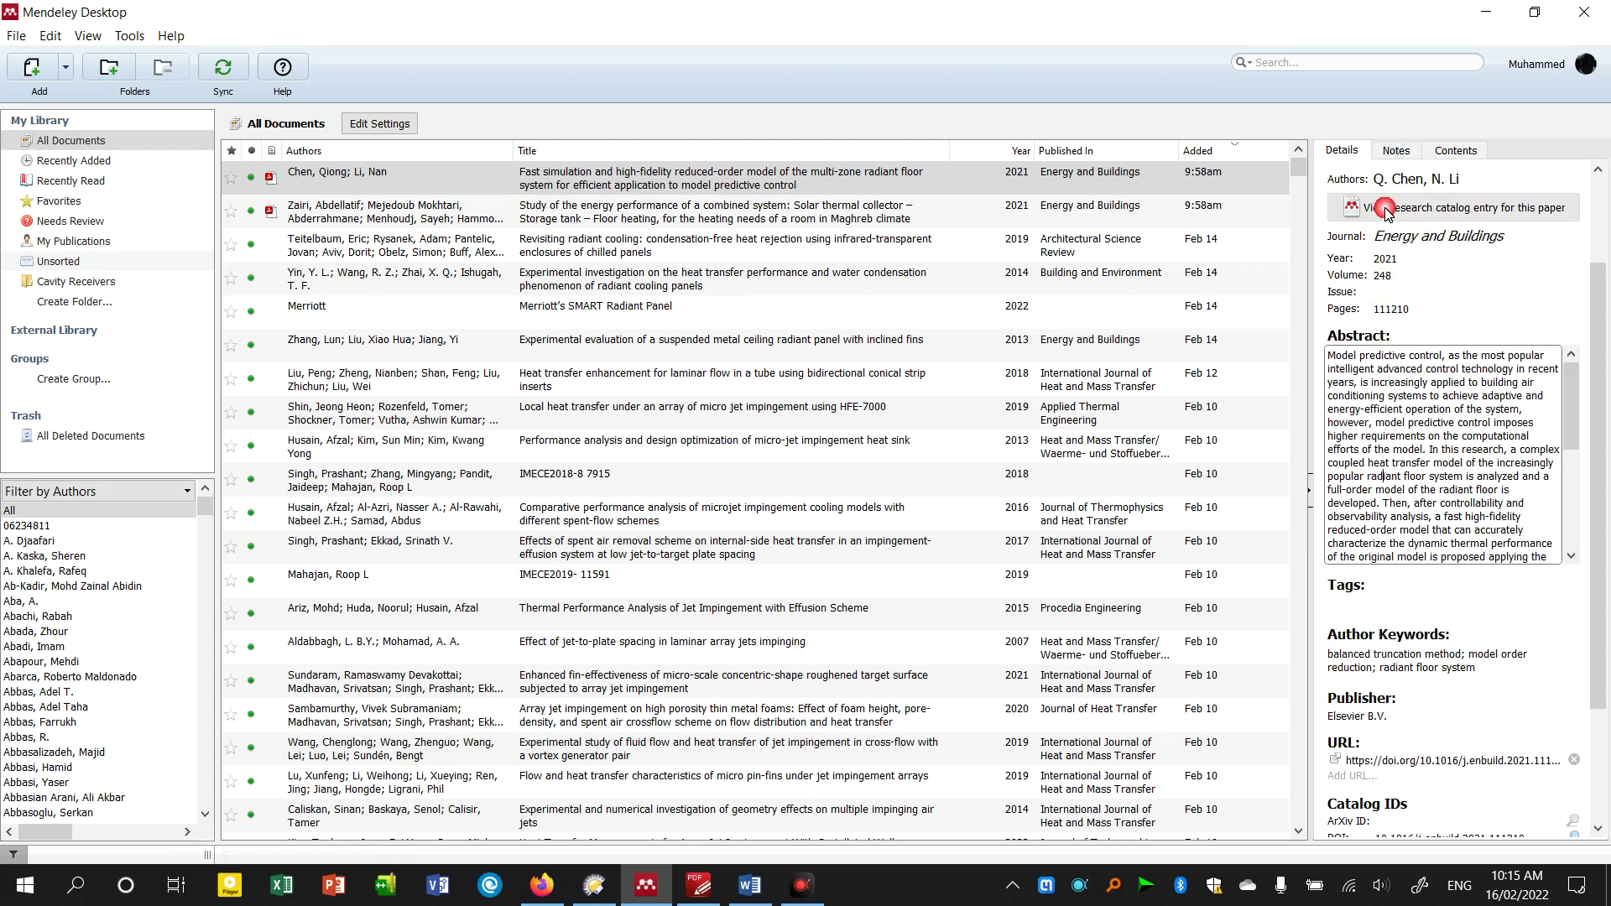
pyautogui.click(1396, 151)
pyautogui.write('dsdsc dcds dscs')
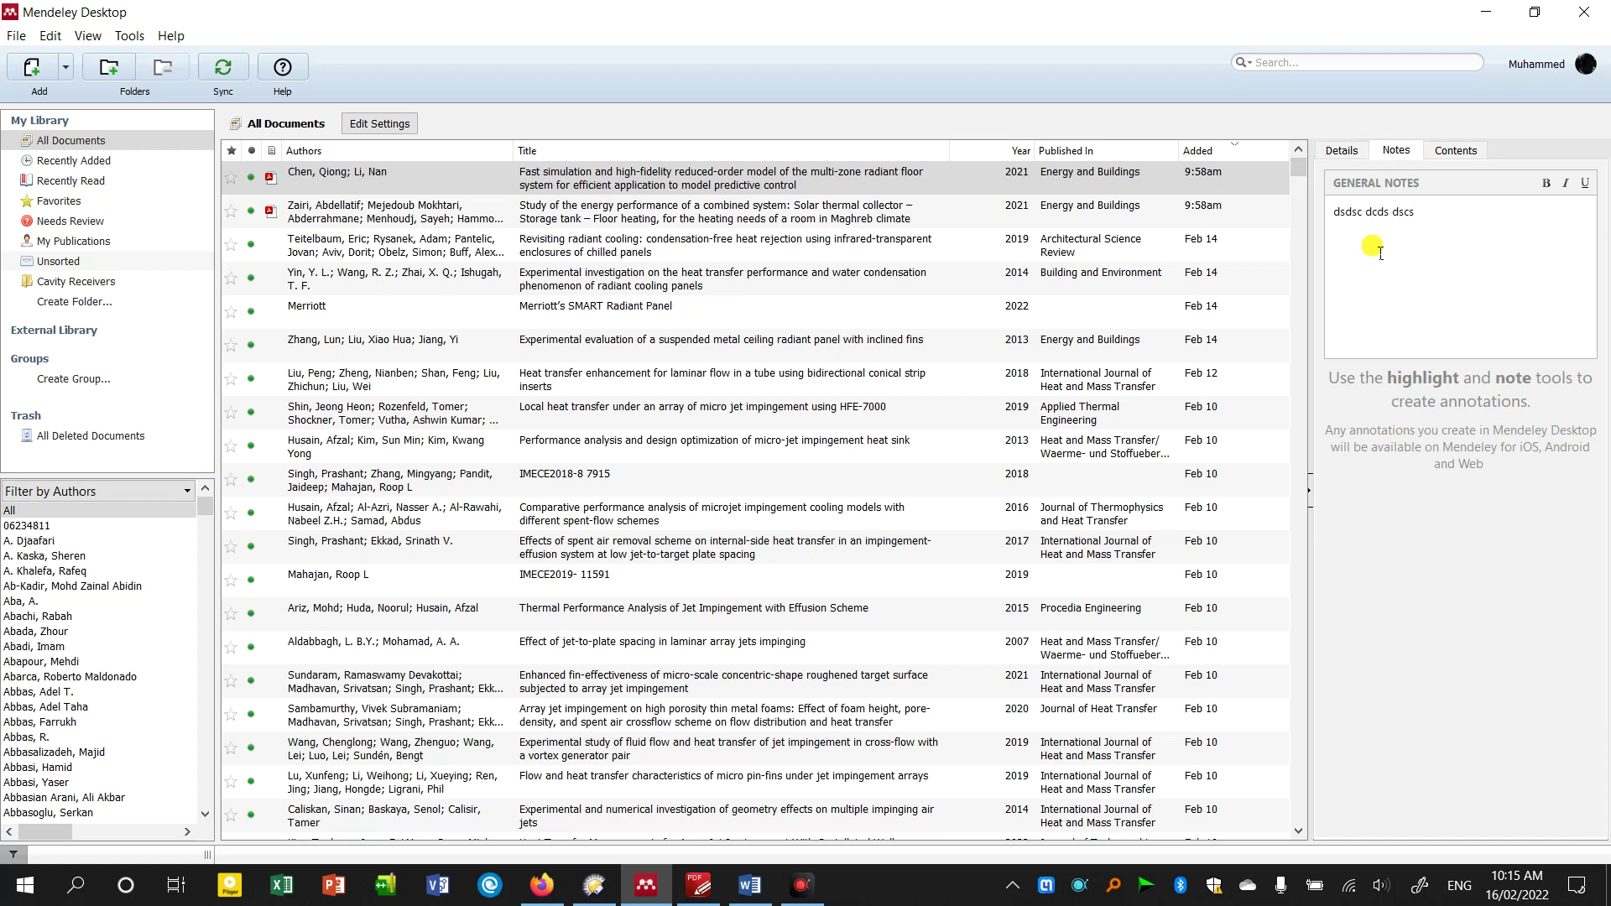
pyautogui.click(1072, 187)
# - Open the radiant floor PDF, highlight the first four Introduction lines, and add note 'xsasdc'
pyautogui.doubleClick(929, 184)
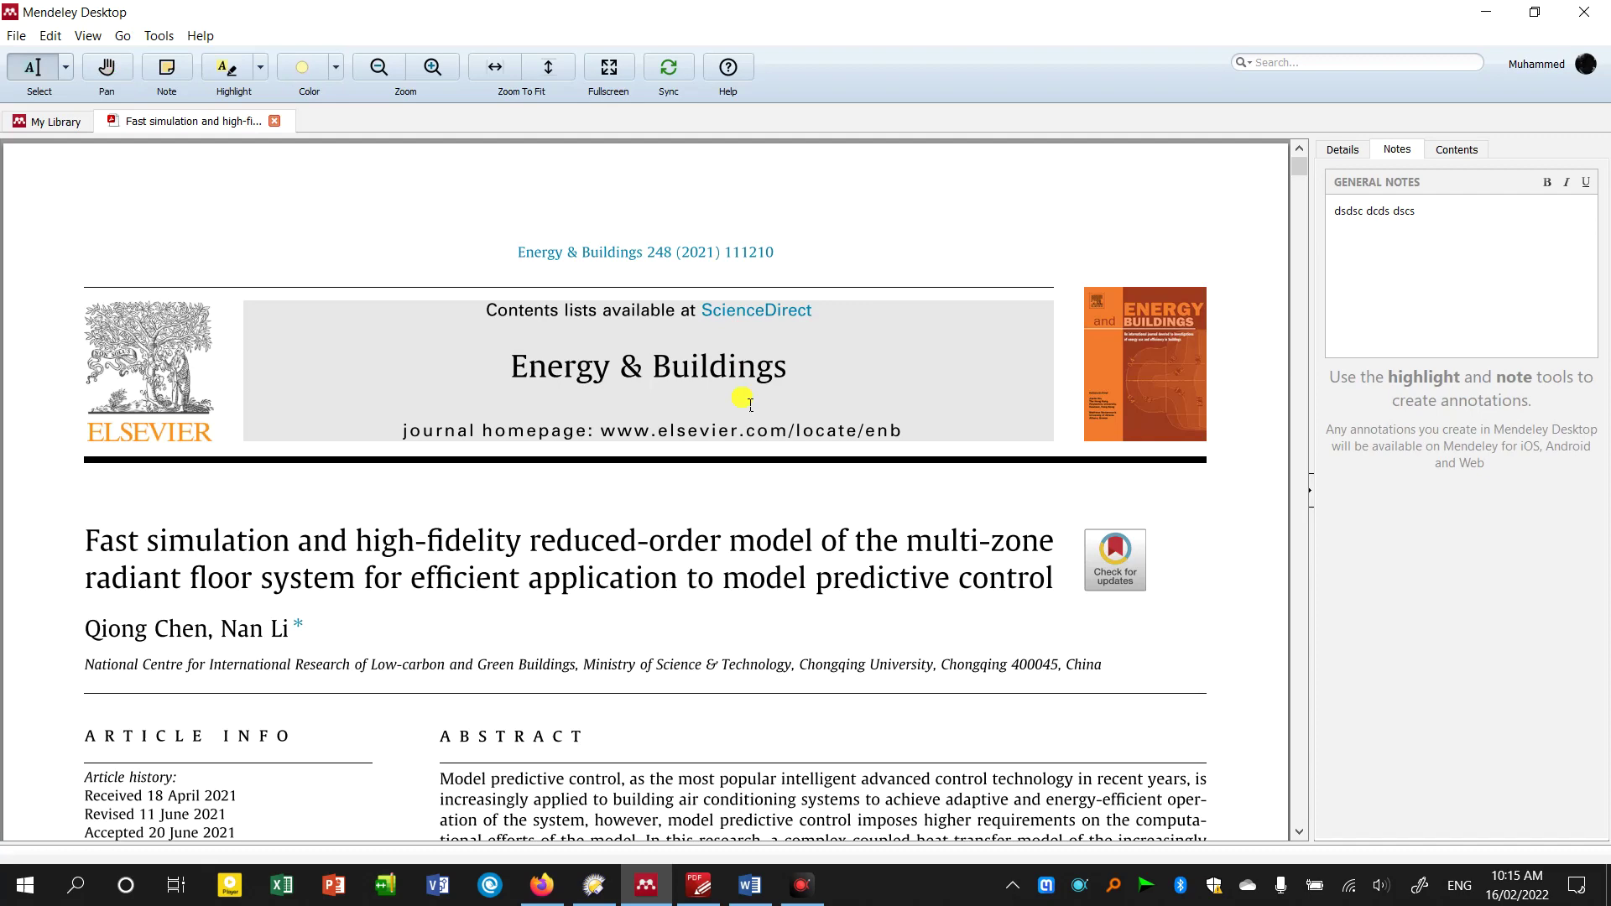
pyautogui.scroll(-10, 370, 383)
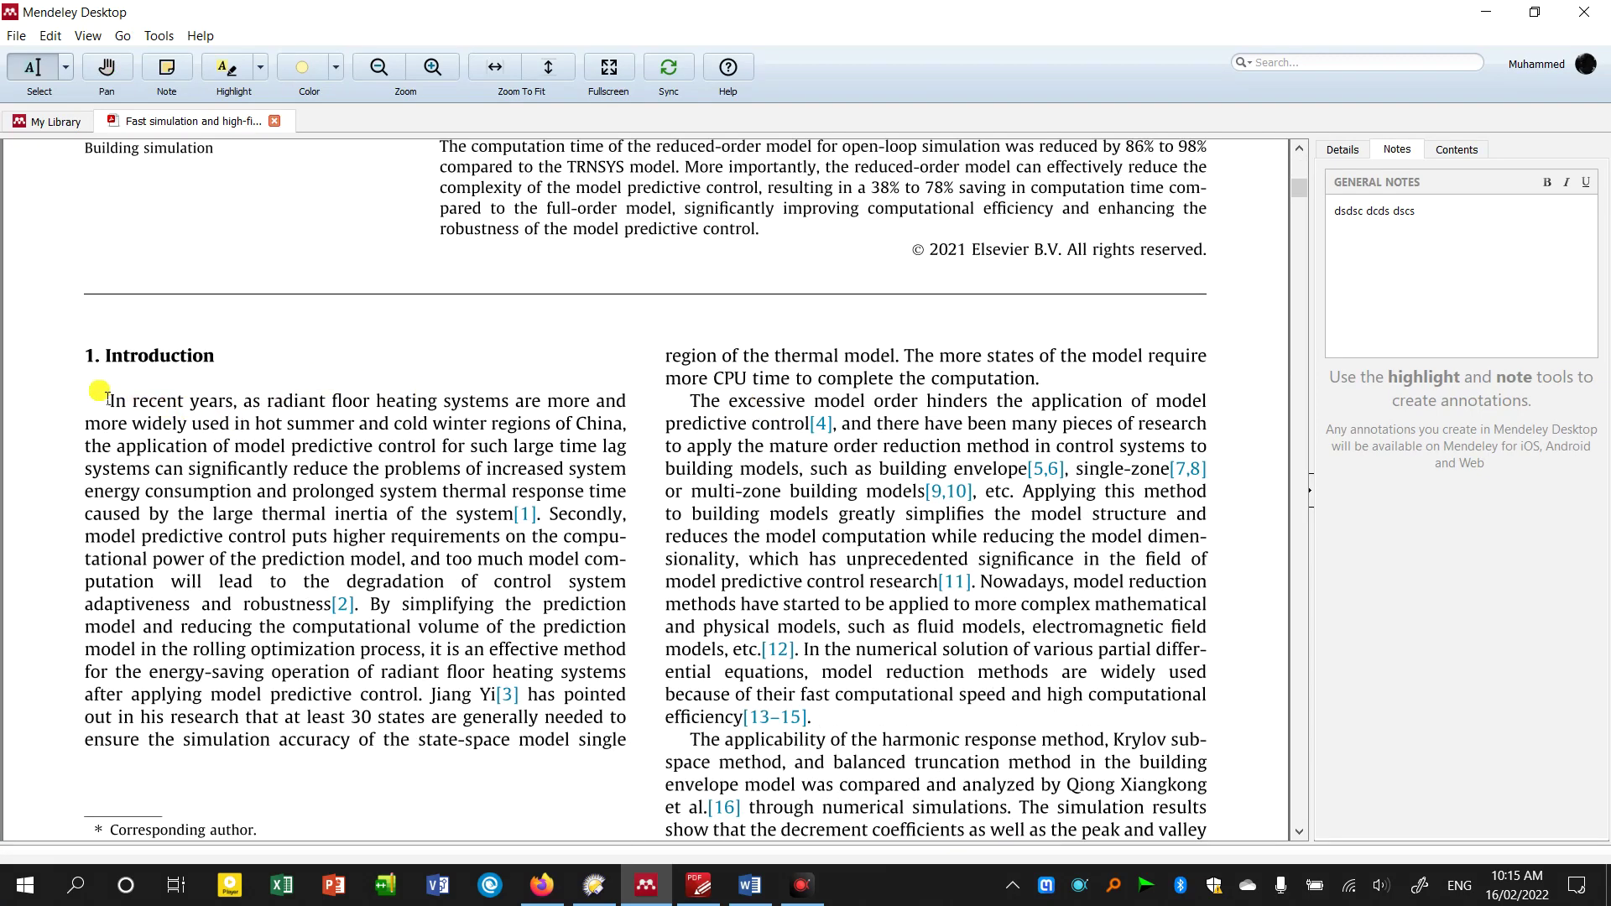
pyautogui.moveTo(108, 399); pyautogui.dragTo(619, 477)
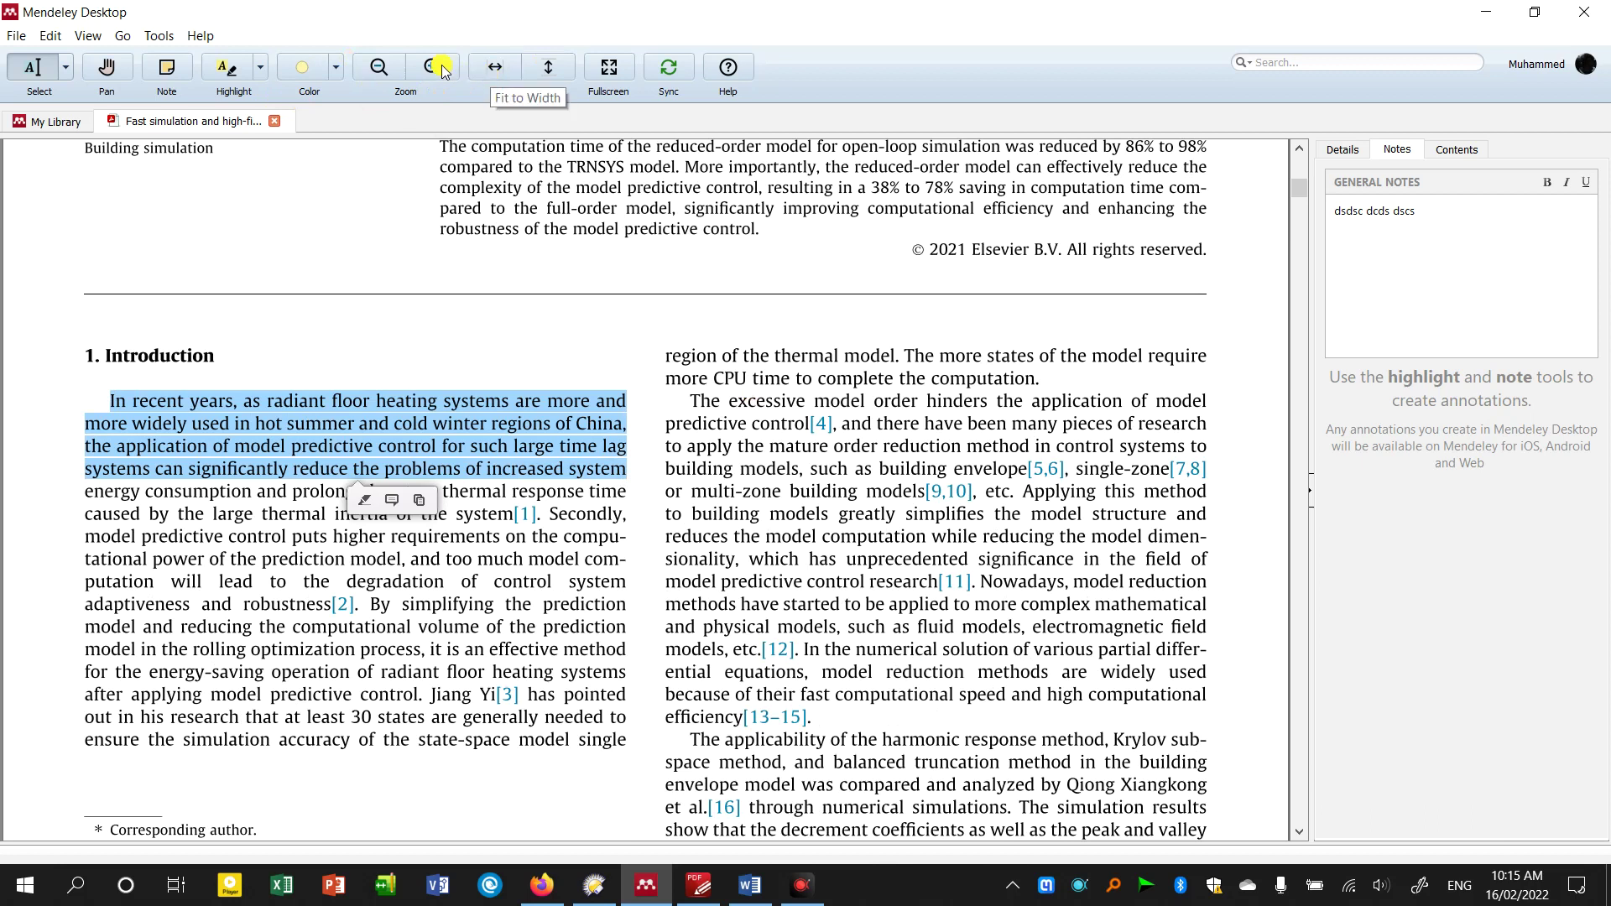
pyautogui.click(235, 73)
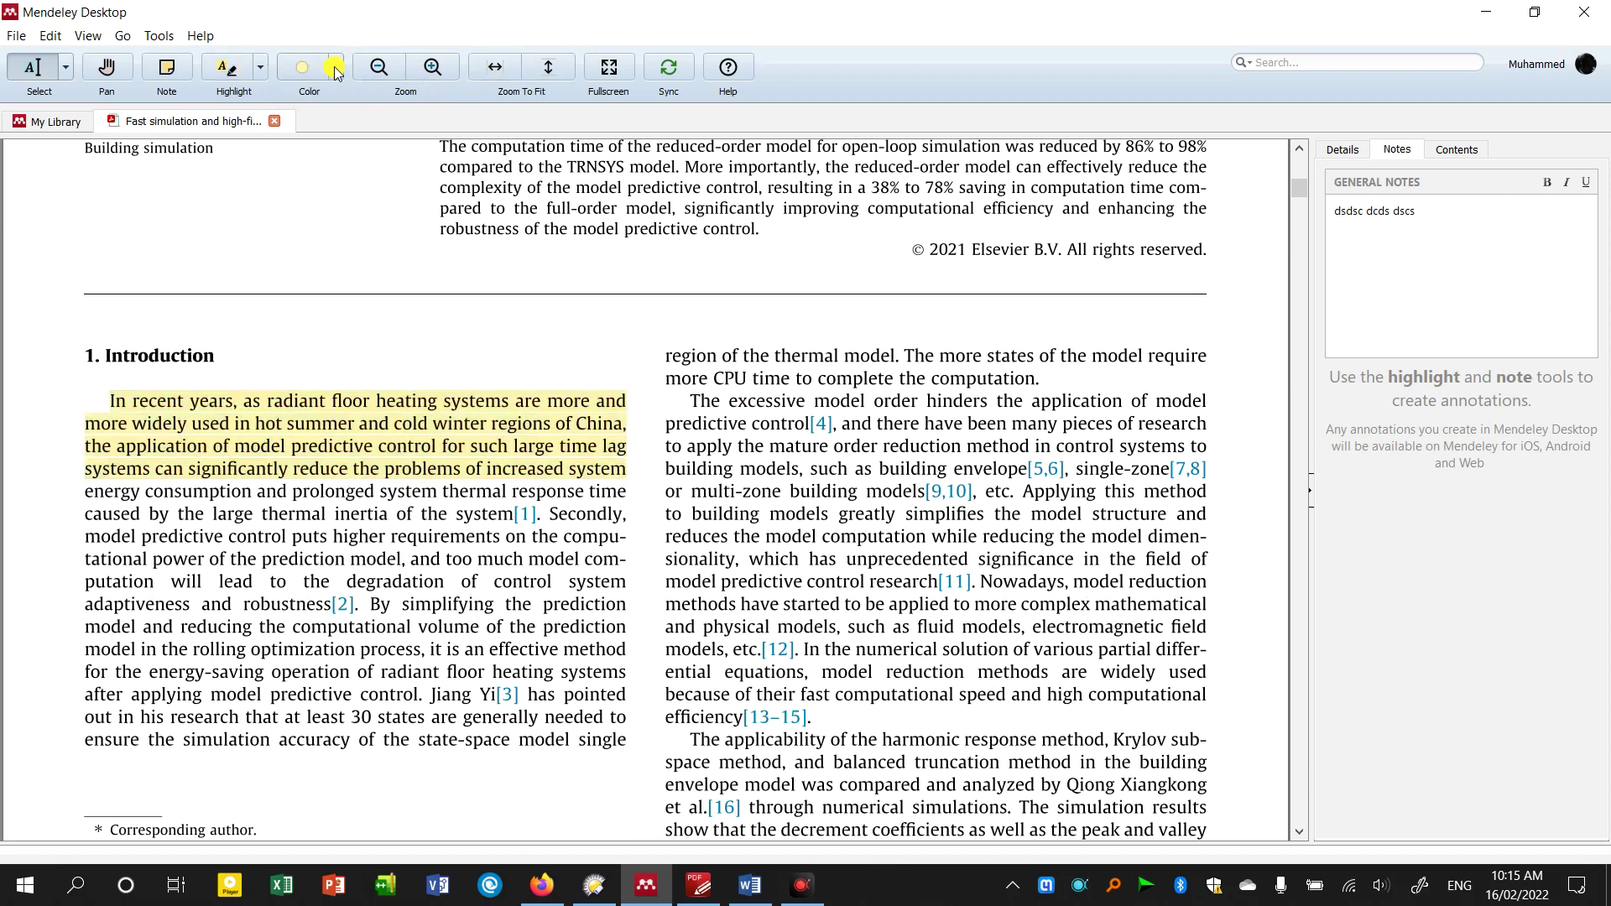
pyautogui.click(167, 68)
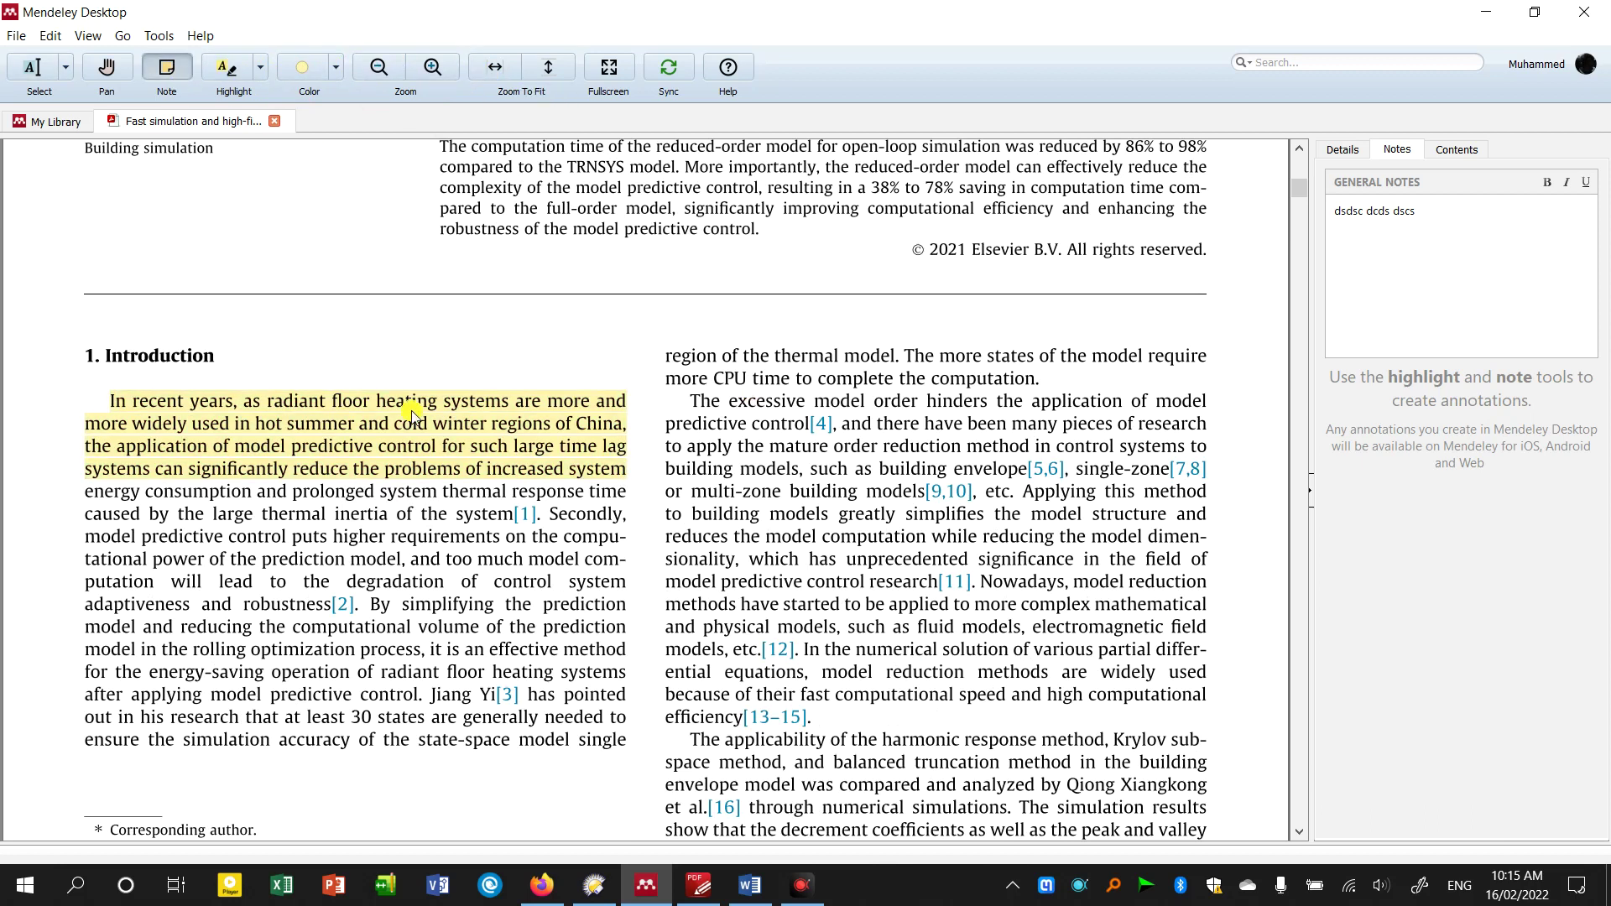
pyautogui.click(412, 419)
pyautogui.write('xsasdc')
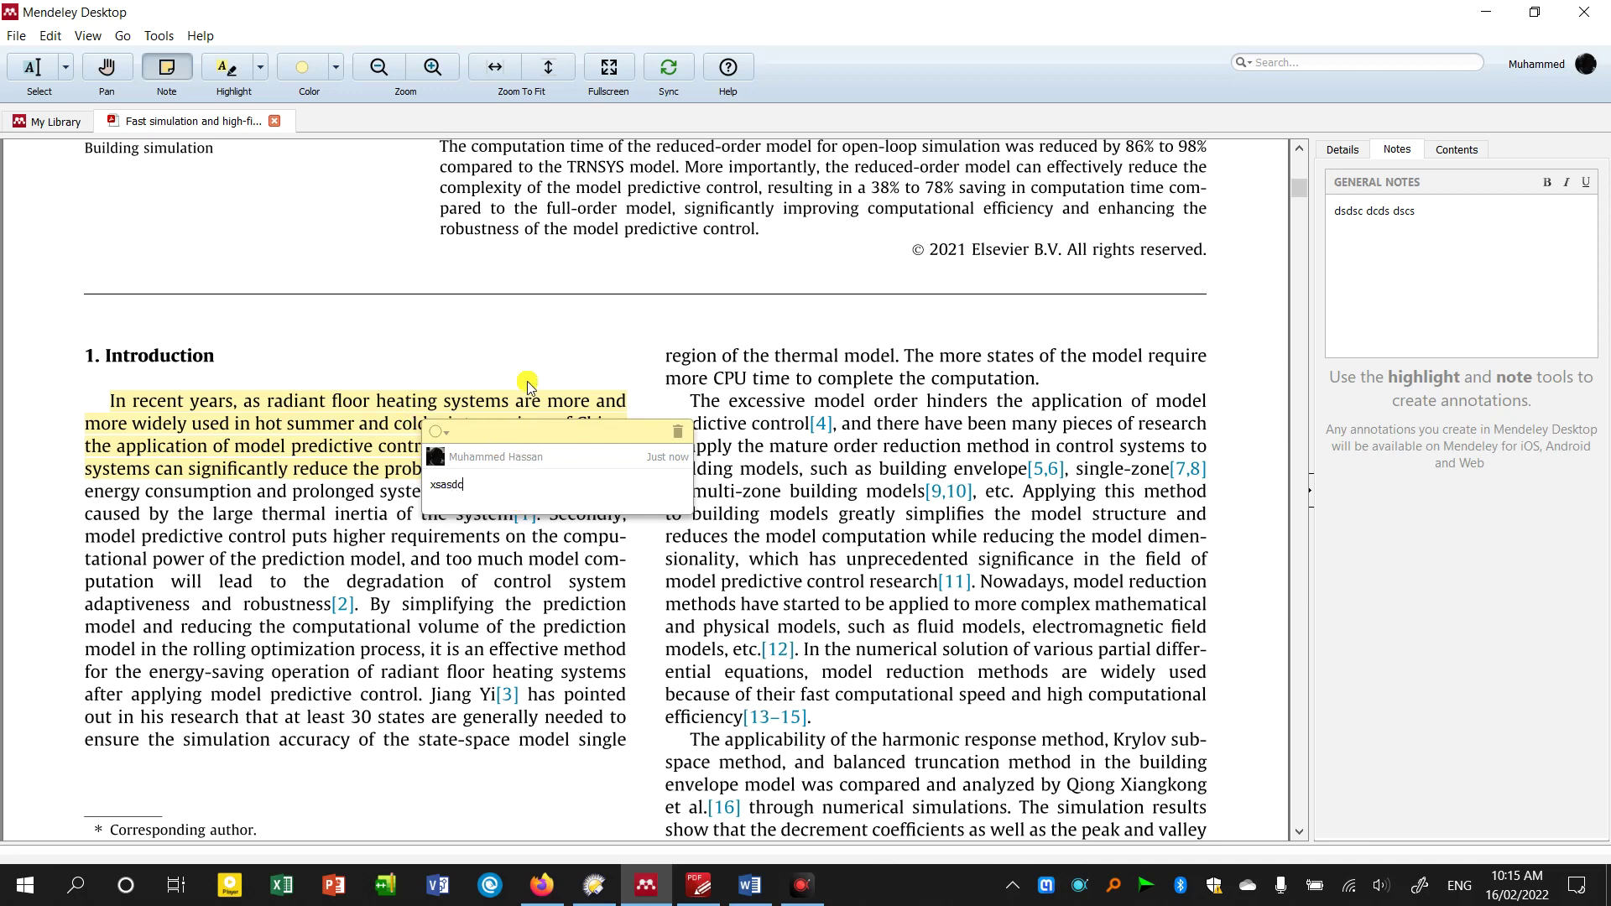
pyautogui.click(529, 340)
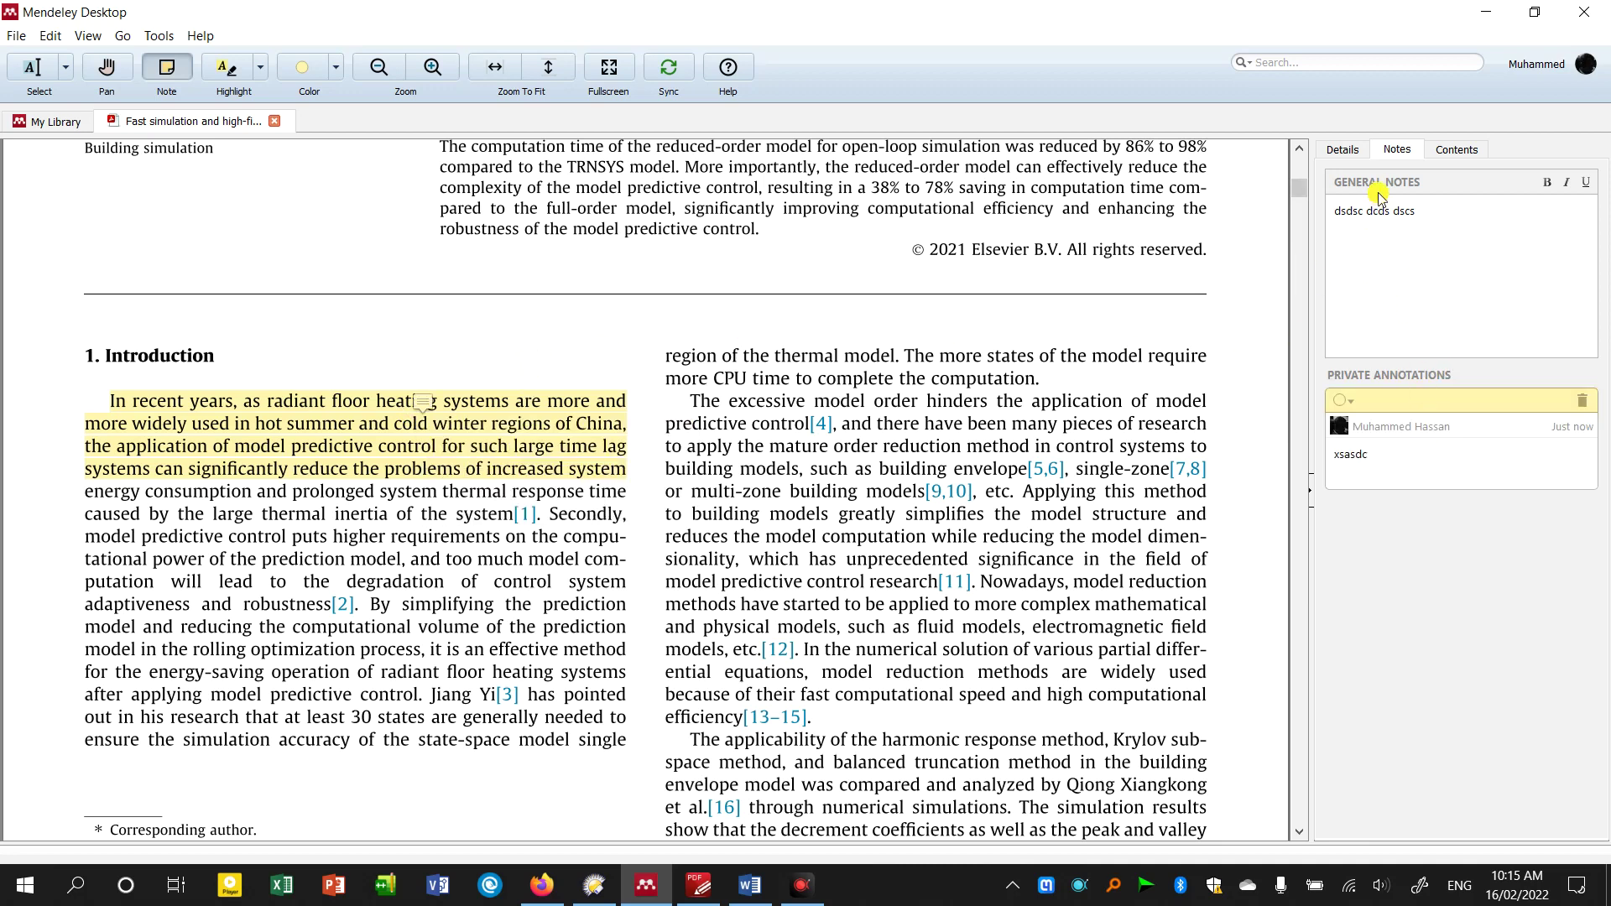
# - Jump through sections 1.2, 2.1 and Declaration of Competing Interest, then view the paper's Details
pyautogui.click(1457, 149)
pyautogui.click(1454, 261)
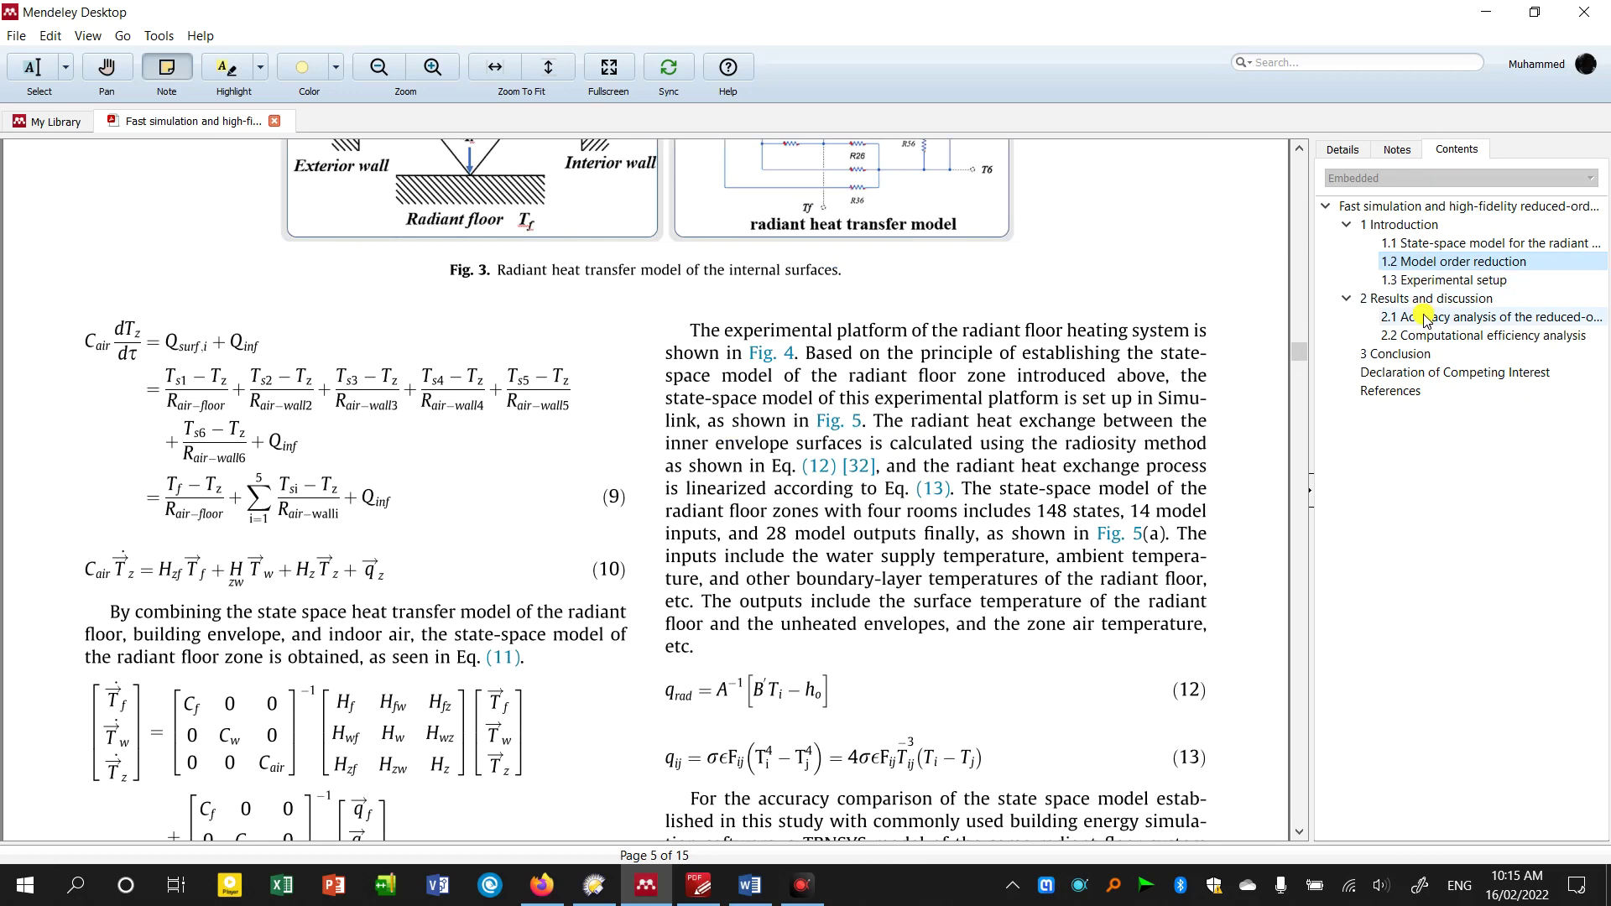
pyautogui.click(1424, 317)
pyautogui.click(1421, 372)
pyautogui.click(1444, 261)
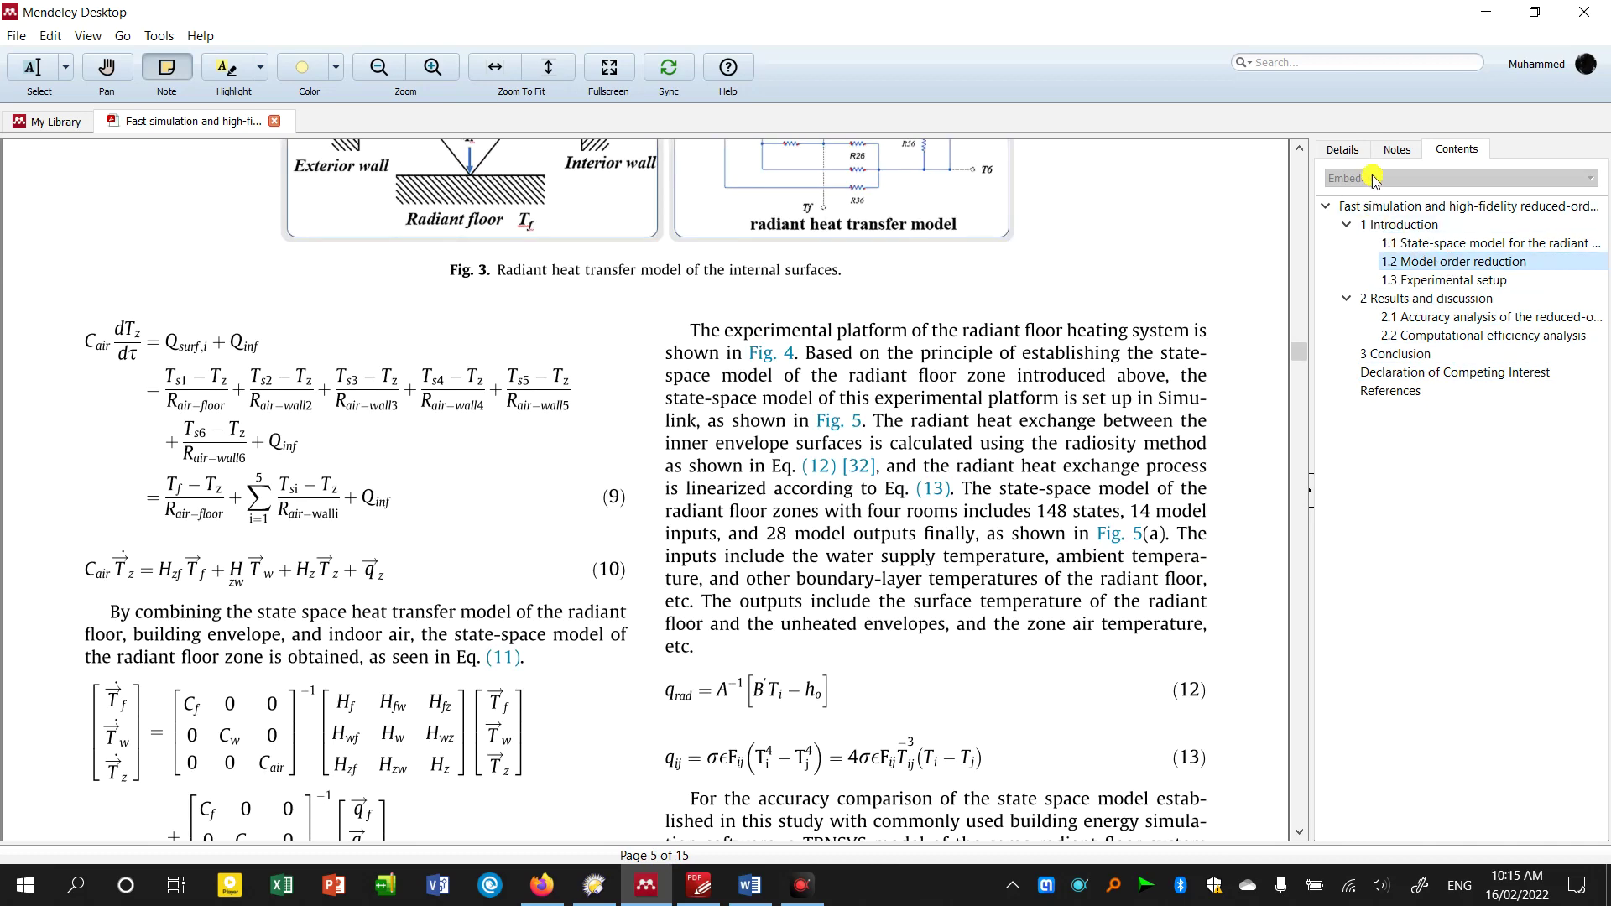
pyautogui.click(1343, 150)
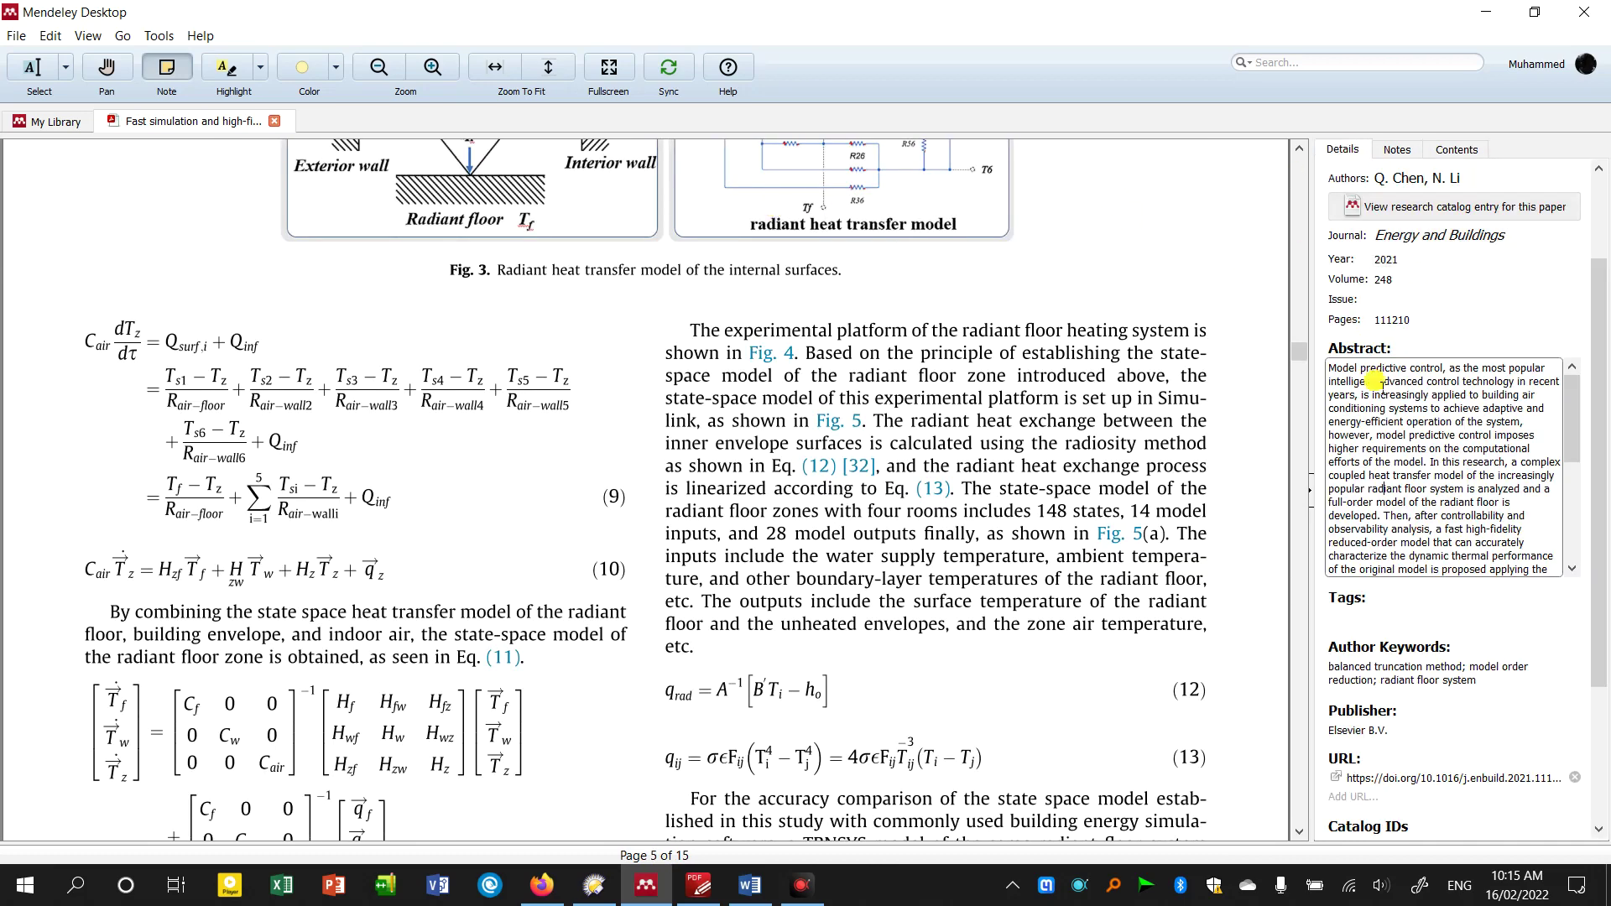
# - Close the PDF tab, select the Revisiting radiant cooling paper, and open Tools > Options
pyautogui.click(272, 121)
pyautogui.click(759, 243)
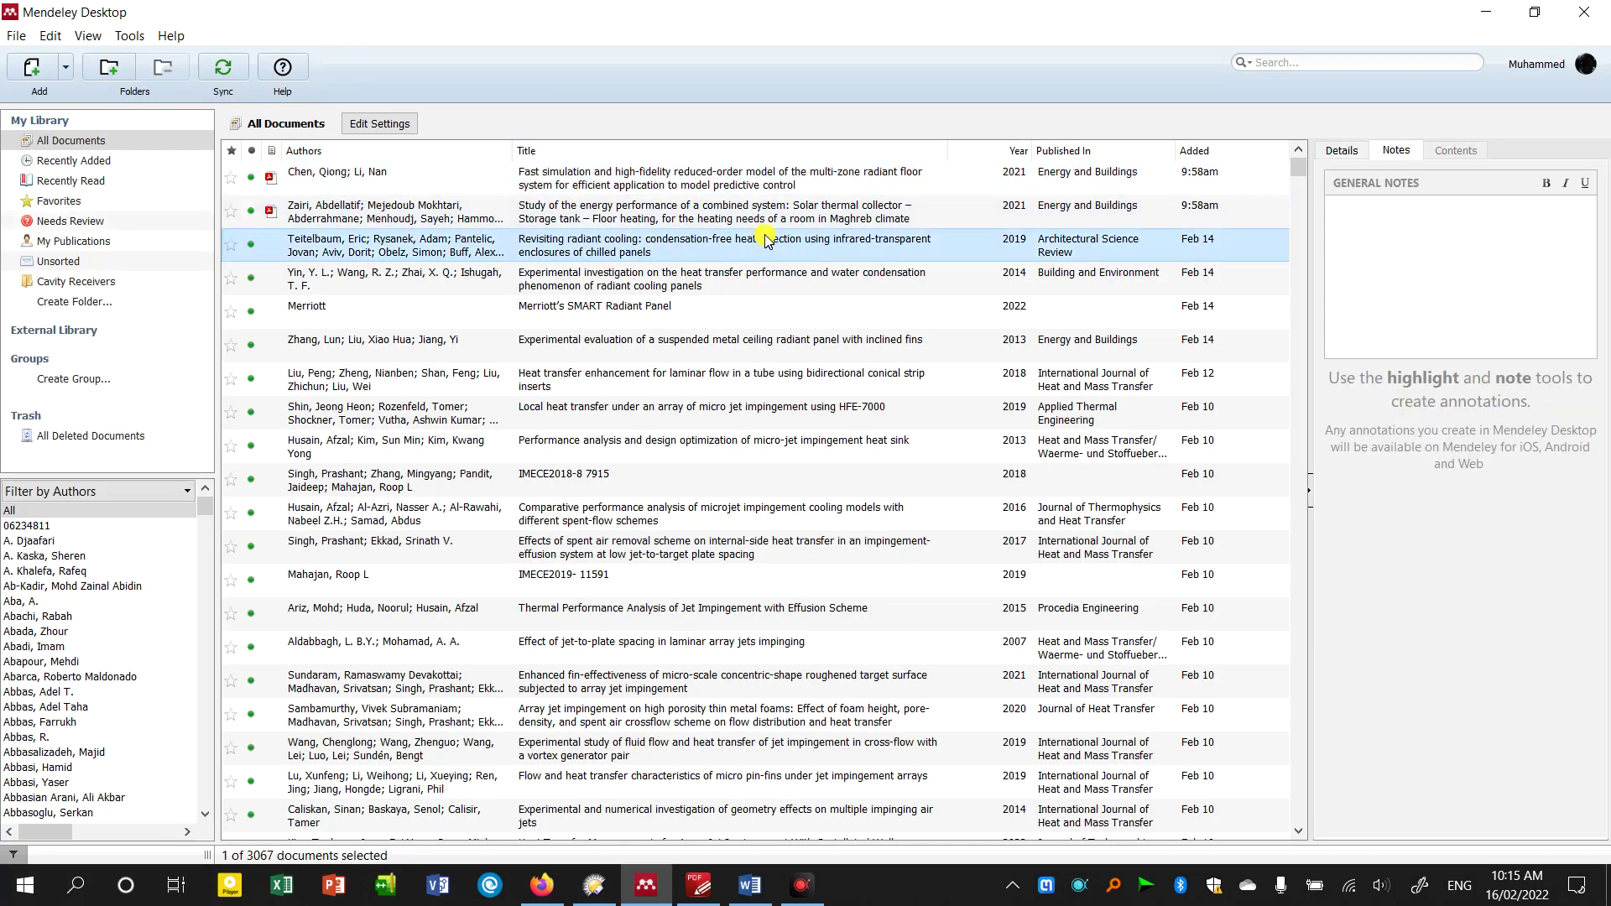
pyautogui.click(130, 41)
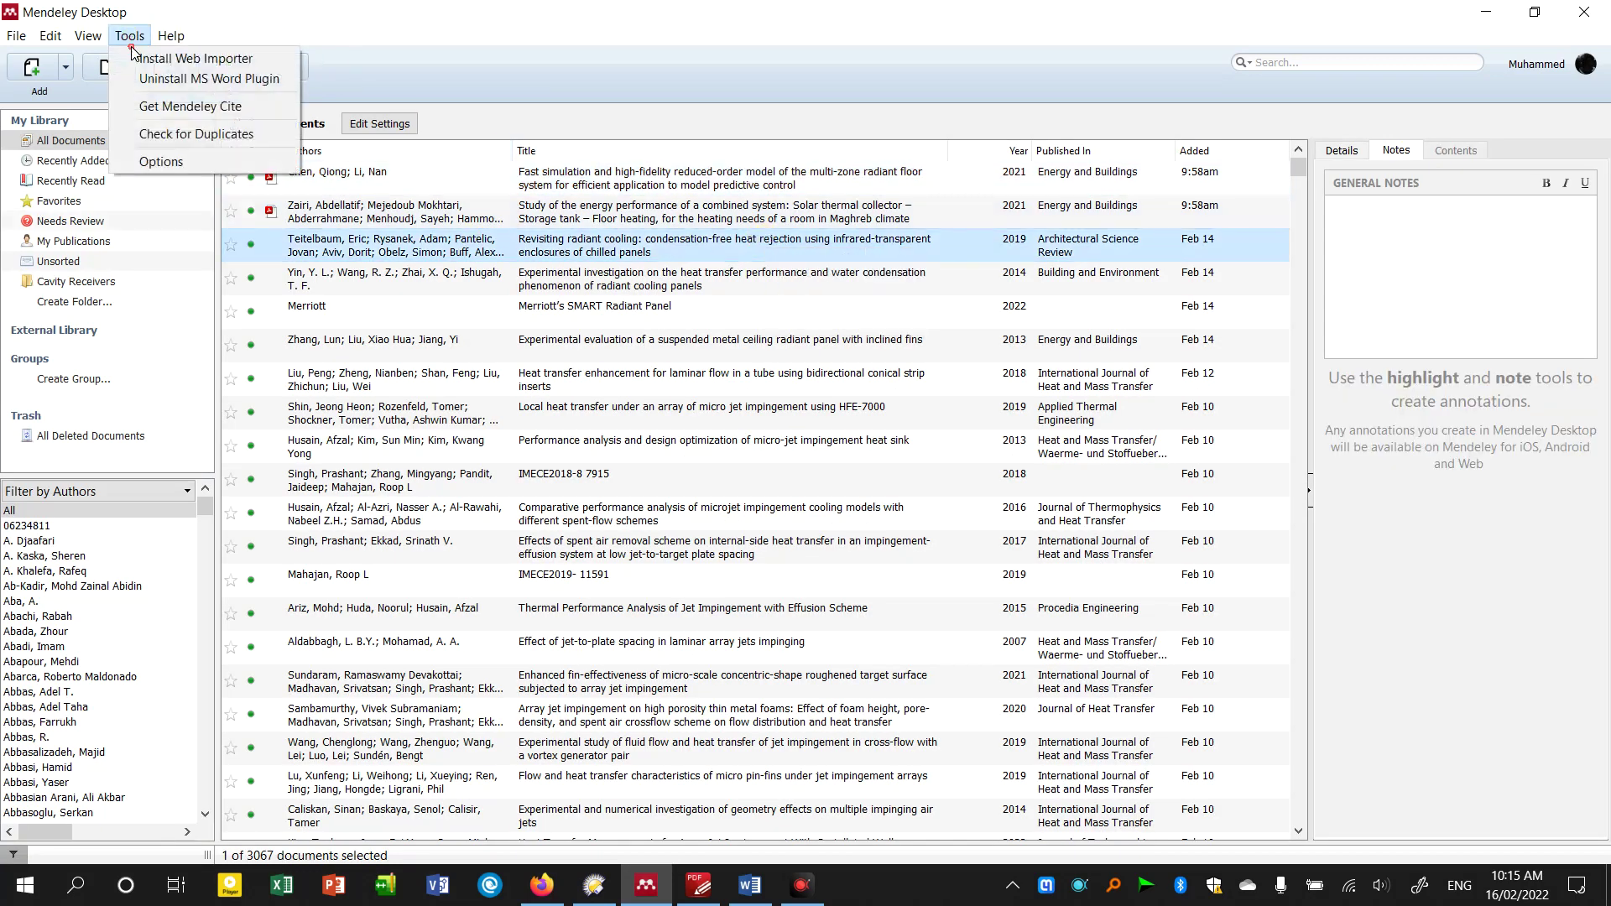
pyautogui.click(168, 160)
pyautogui.scroll(-4, 629, 387)
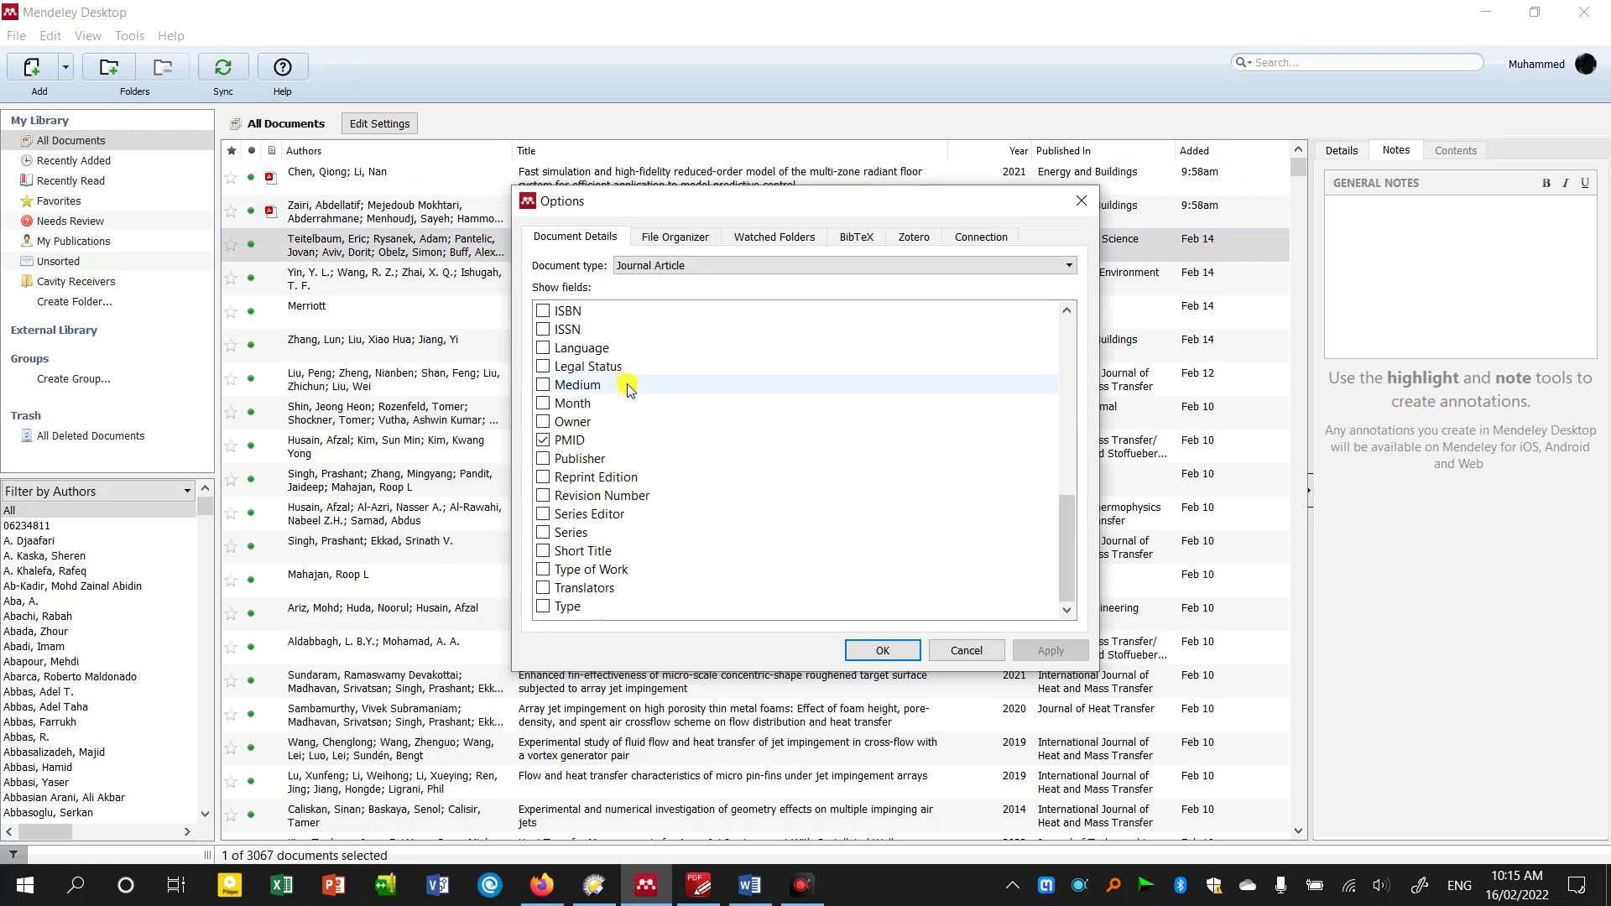
pyautogui.scroll(5, 601, 515)
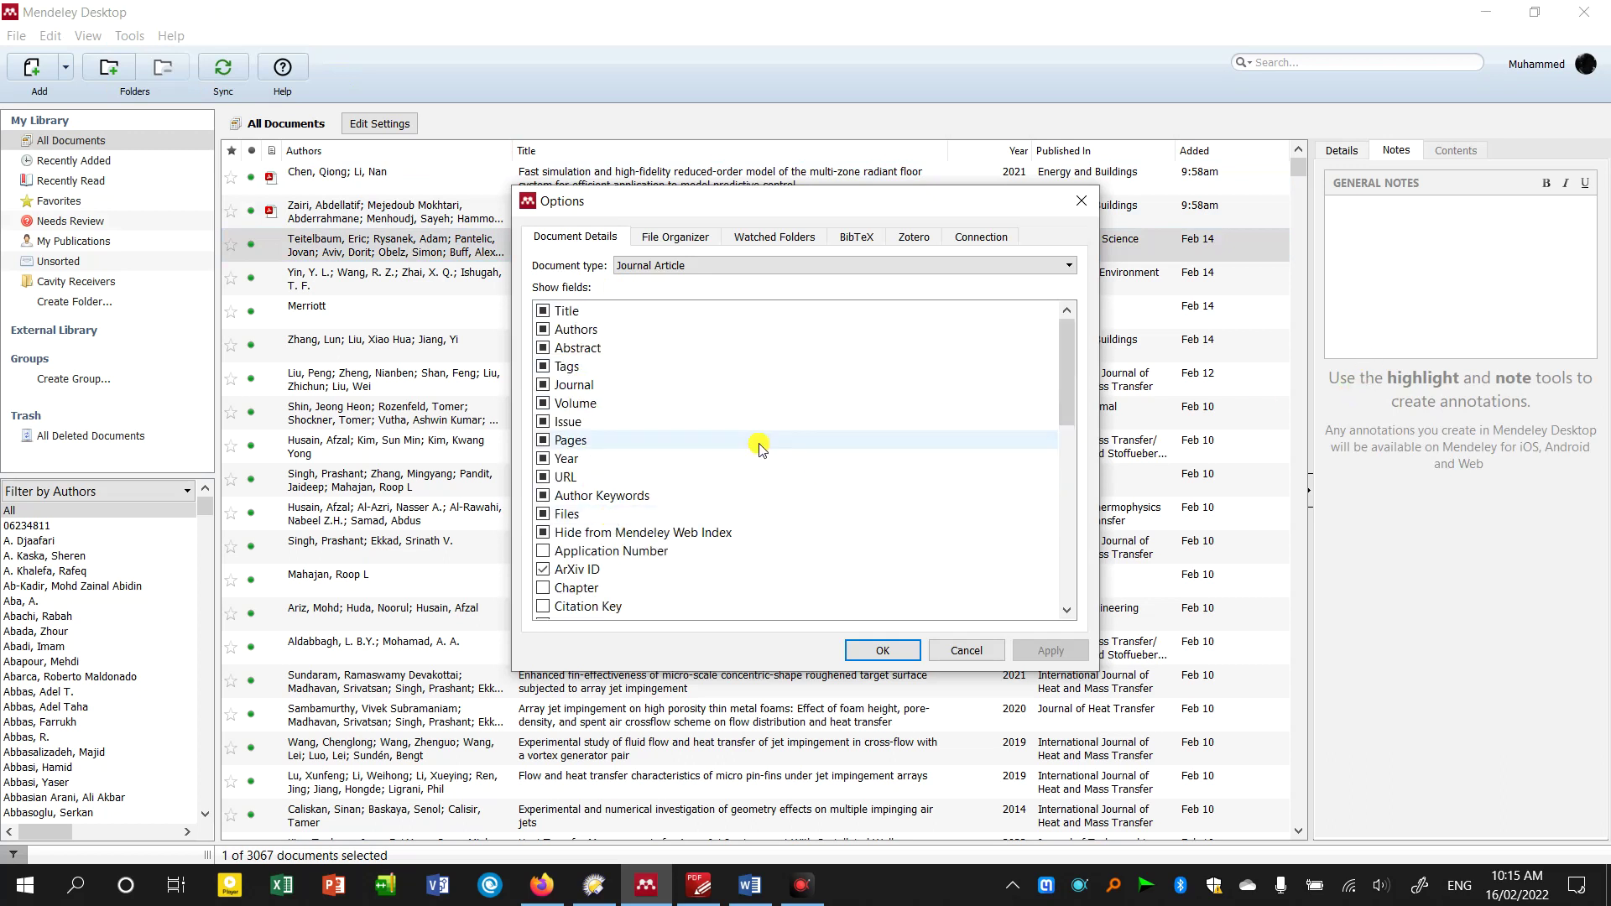
pyautogui.scroll(-7, 759, 449)
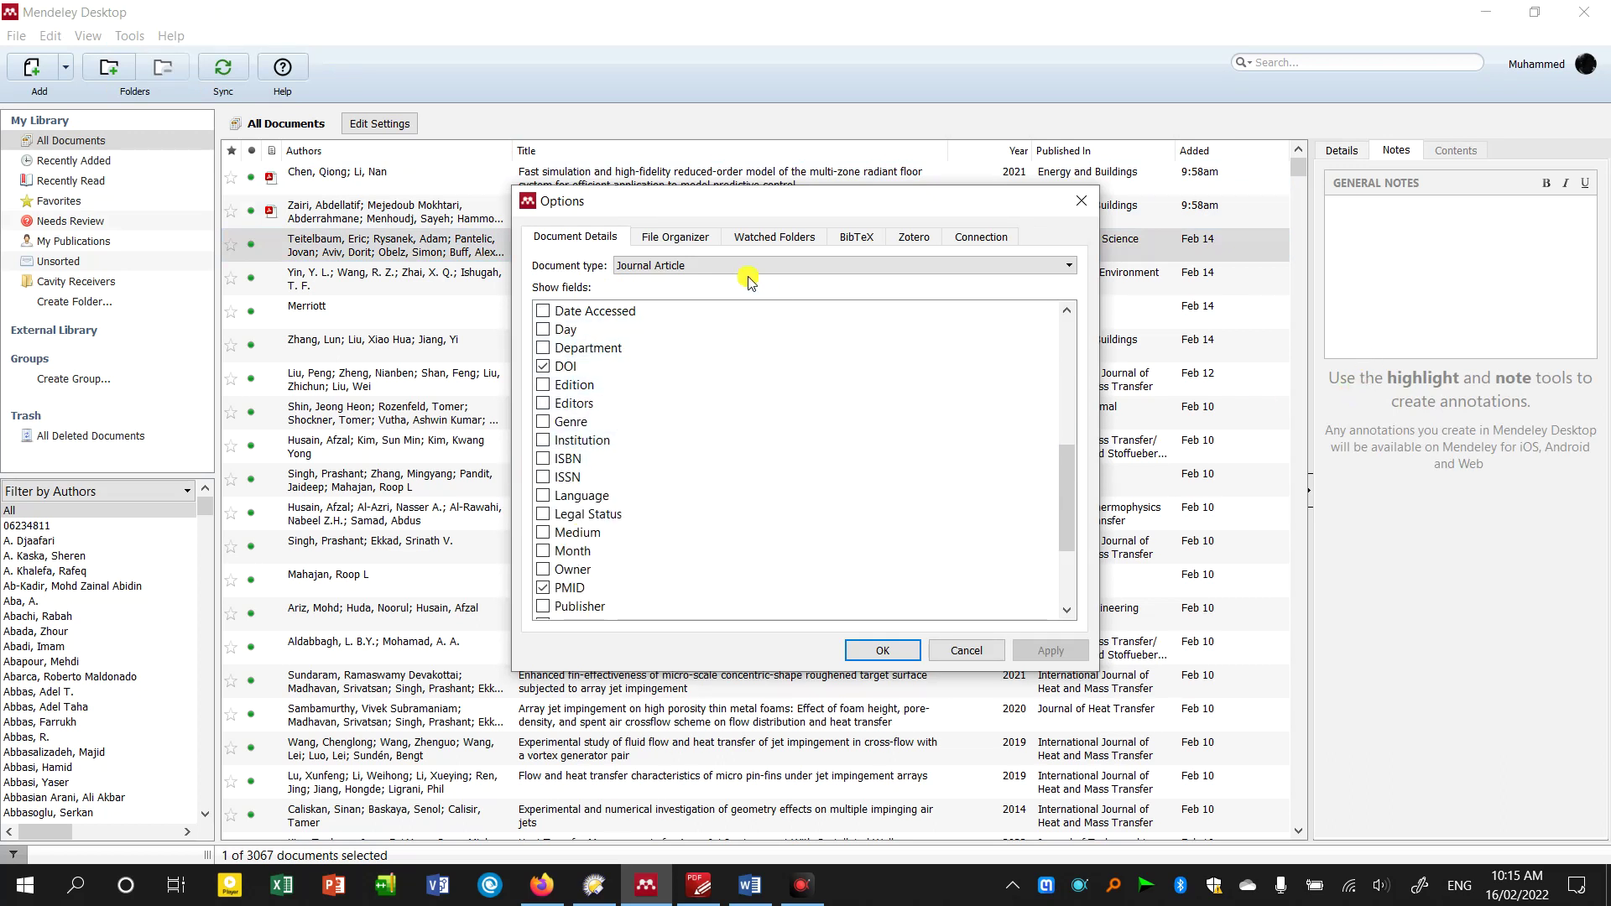
pyautogui.click(657, 236)
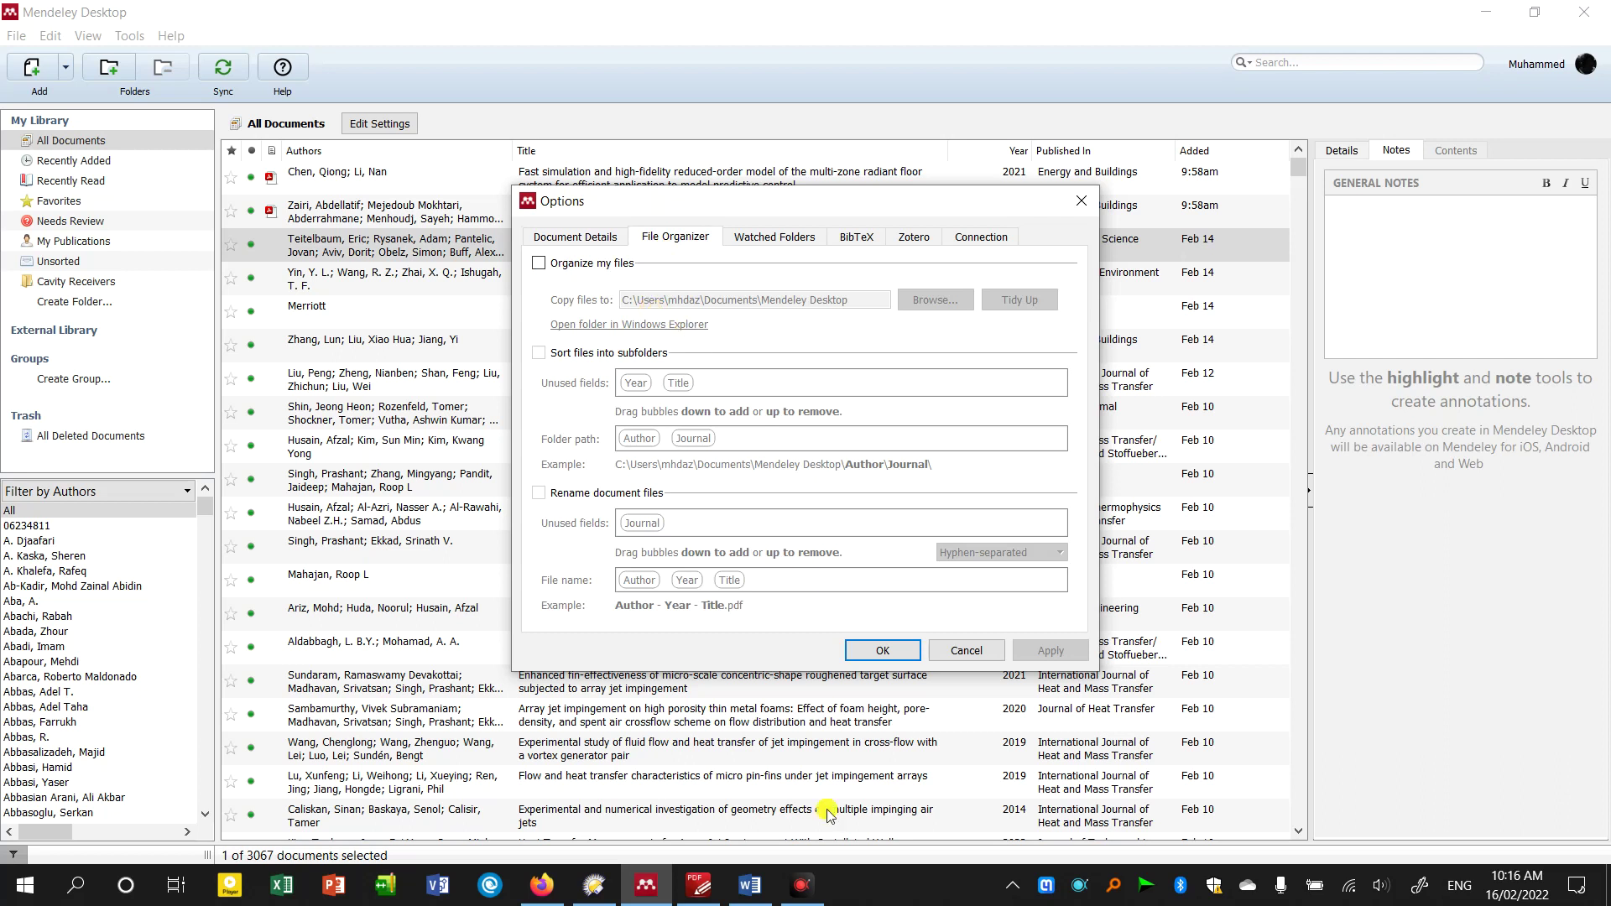
pyautogui.click(595, 884)
pyautogui.click(172, 587)
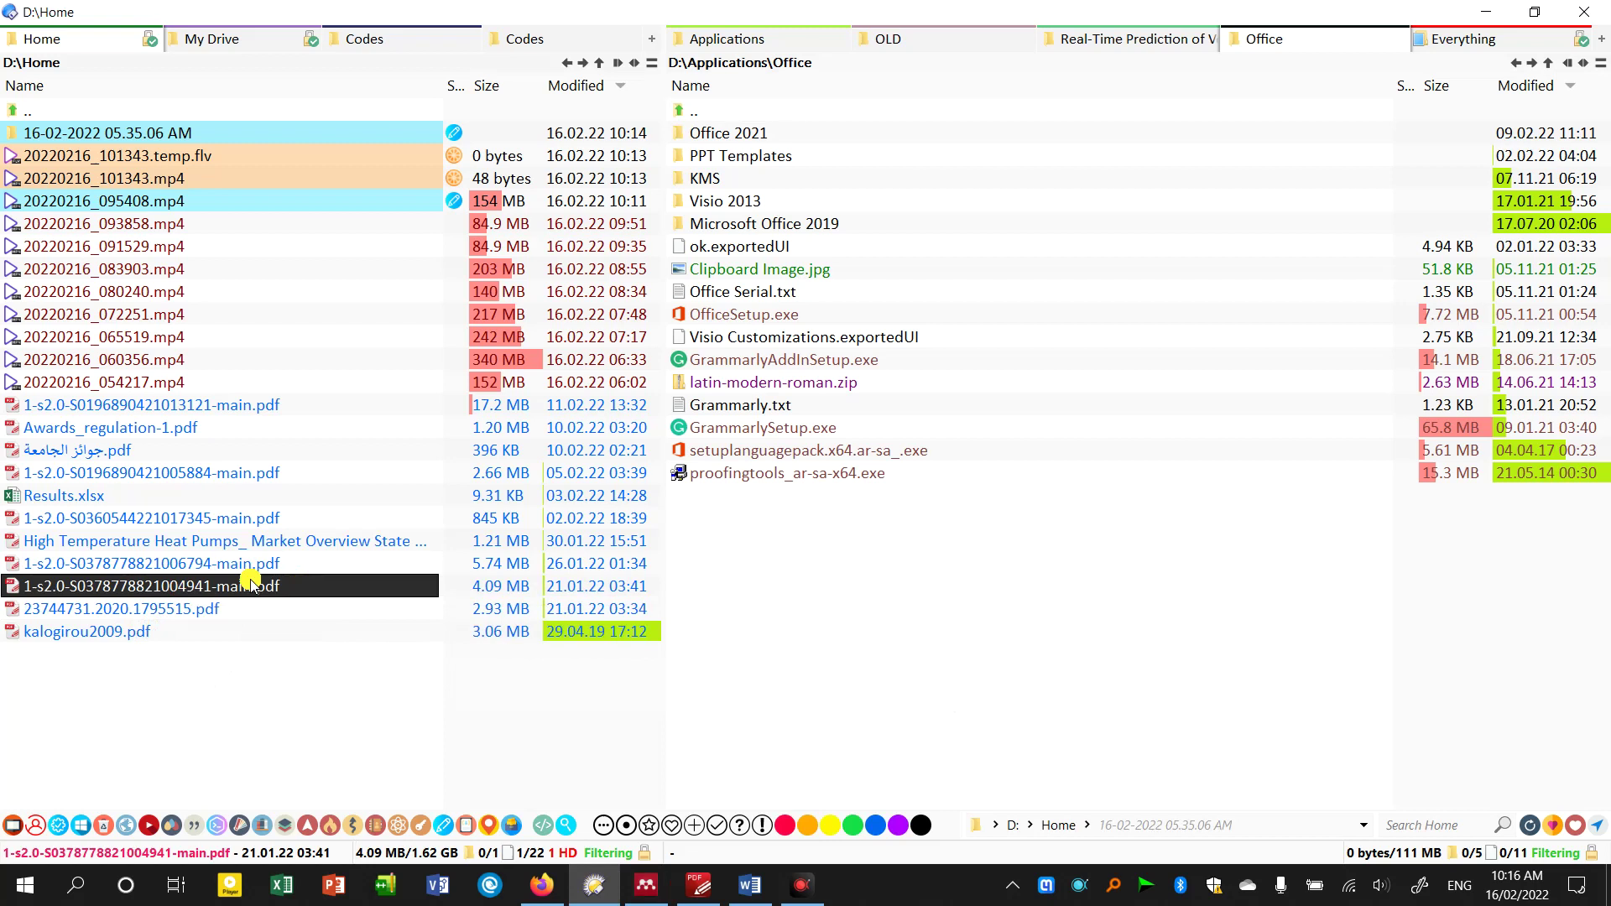
# - Select the 1-s2.0 PDFs in the left pane and open the Real-Time Prediction of Vehicular Emissions folder
pyautogui.click(289, 573)
pyautogui.click(294, 585)
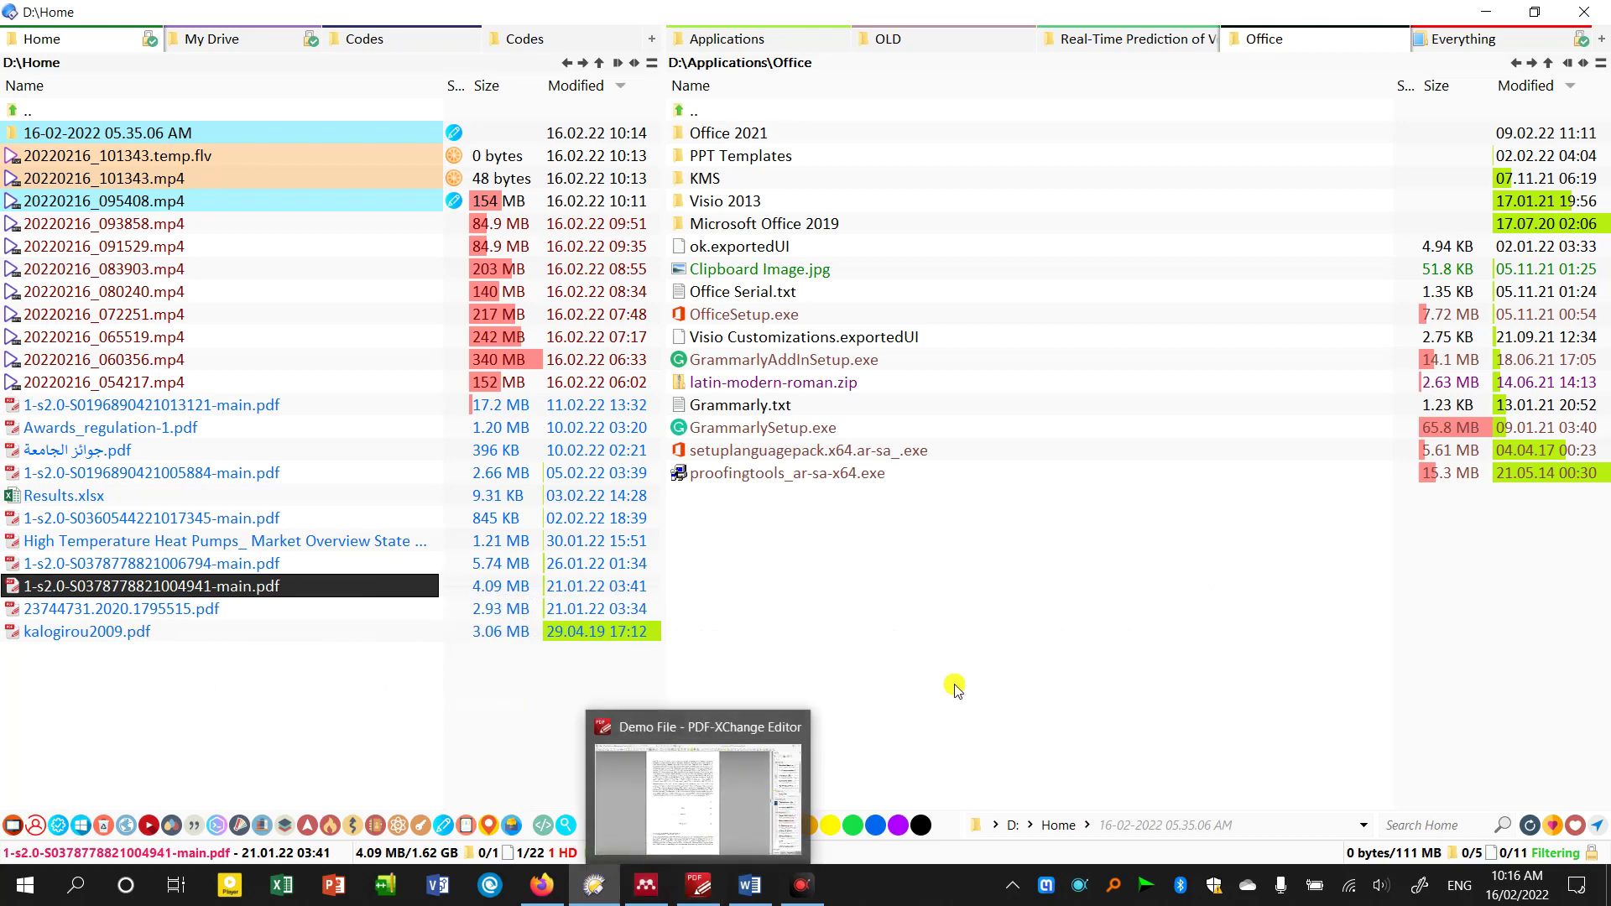
pyautogui.click(1091, 486)
pyautogui.click(1173, 52)
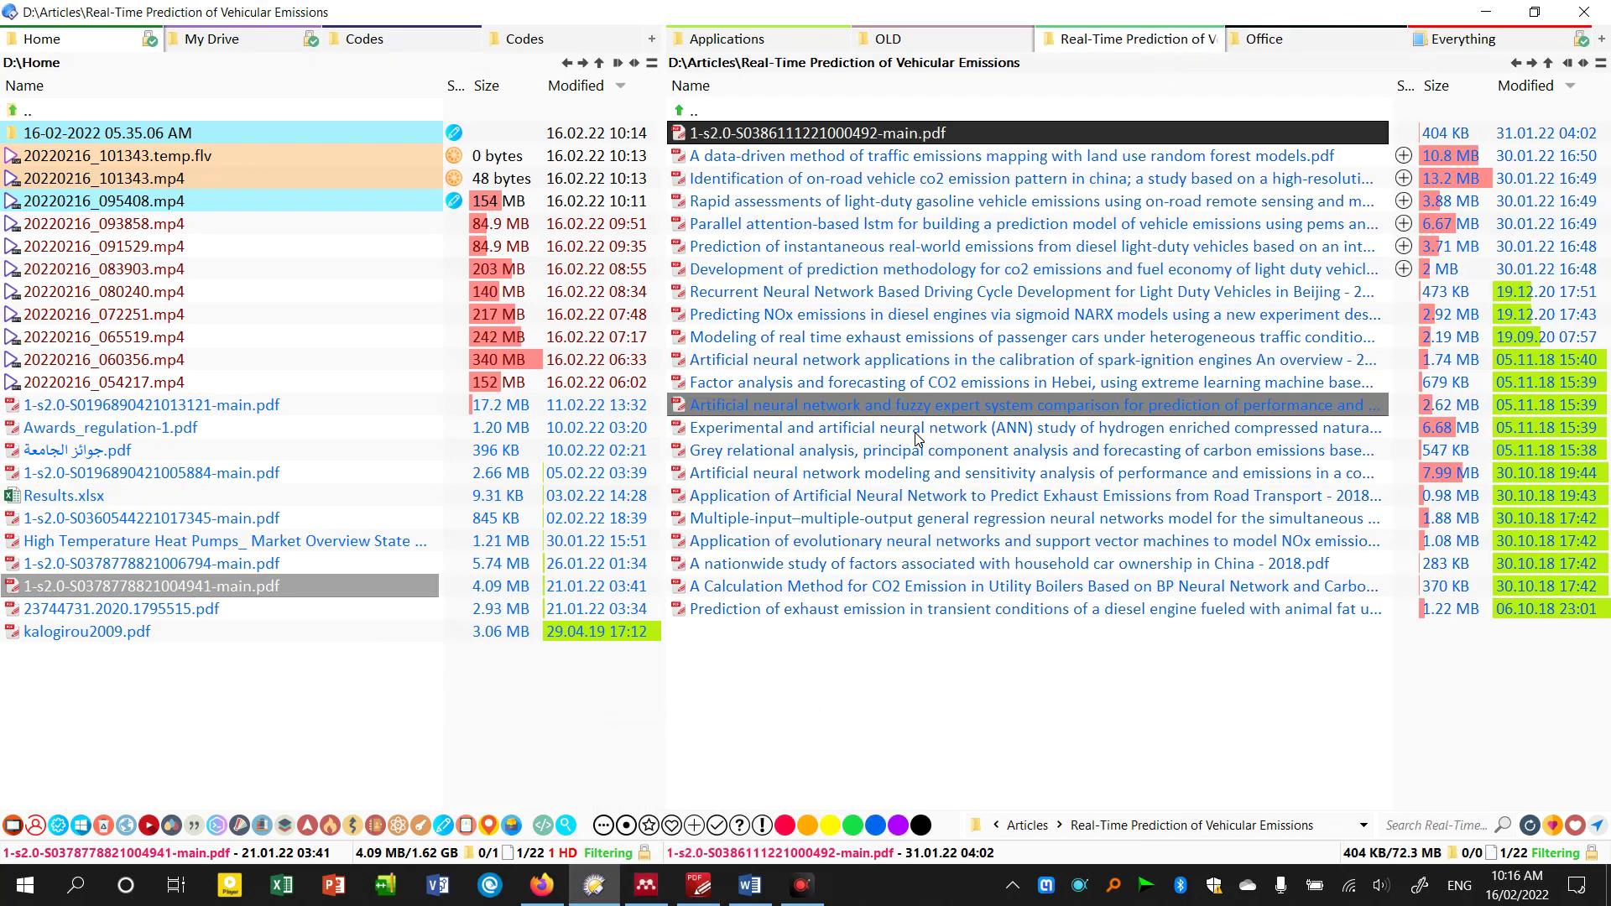
# - Select the fuzzy expert system and CO2 emissions prediction PDFs, then return to Mendeley
pyautogui.moveTo(873, 695)
pyautogui.mouseDown()
pyautogui.moveTo(920, 359)
pyautogui.moveTo(863, 647)
pyautogui.mouseUp()
pyautogui.click(877, 406)
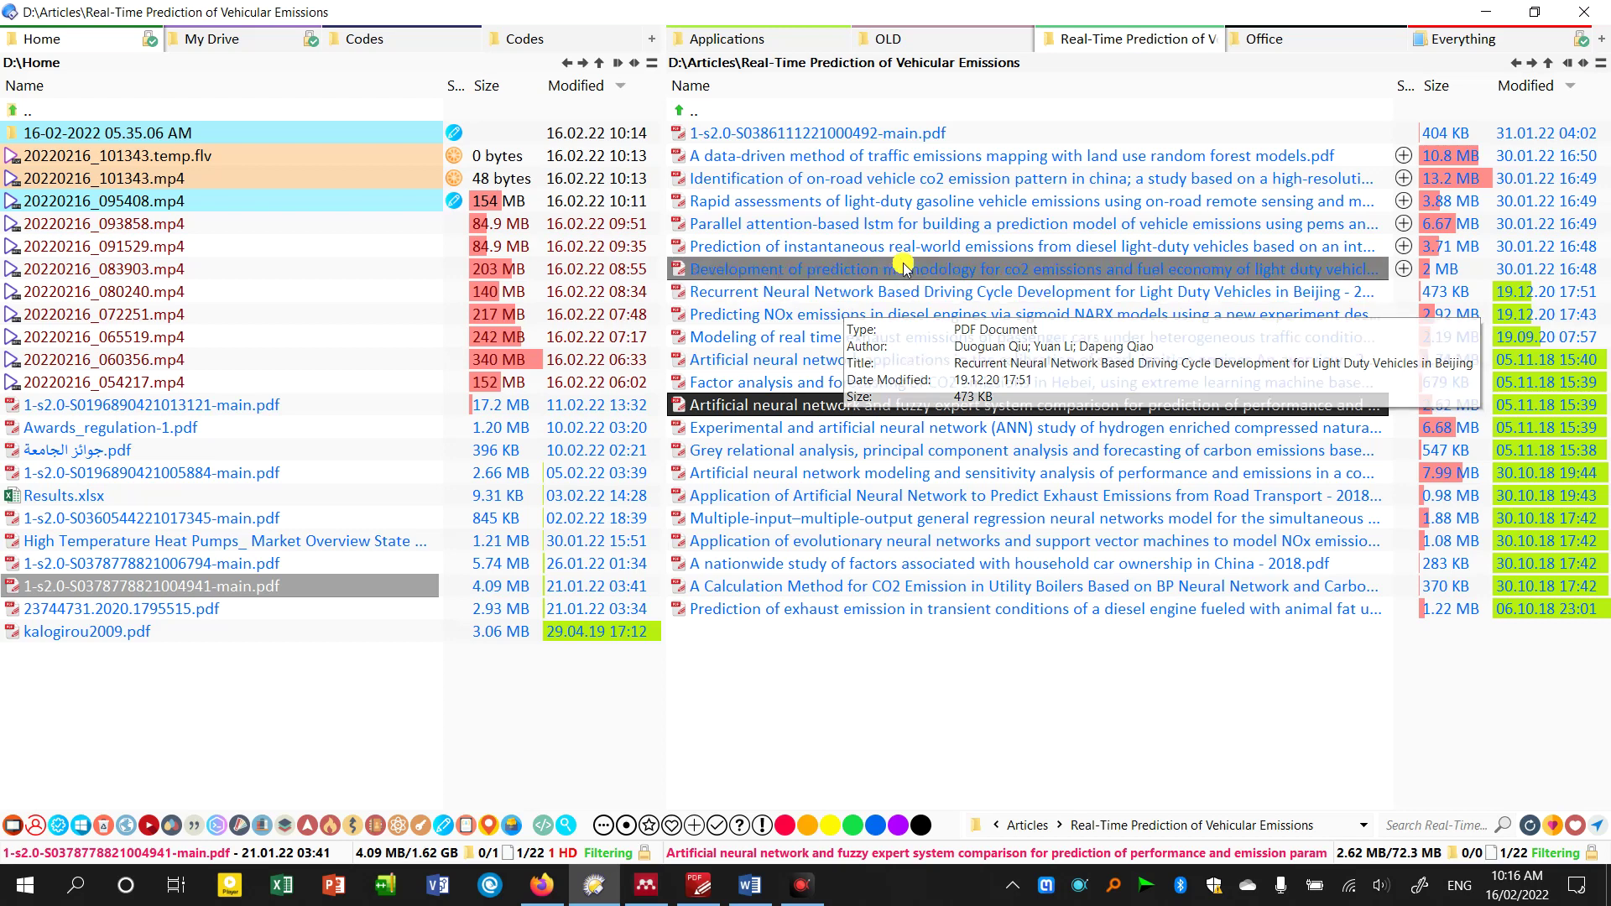
pyautogui.click(843, 270)
pyautogui.click(648, 886)
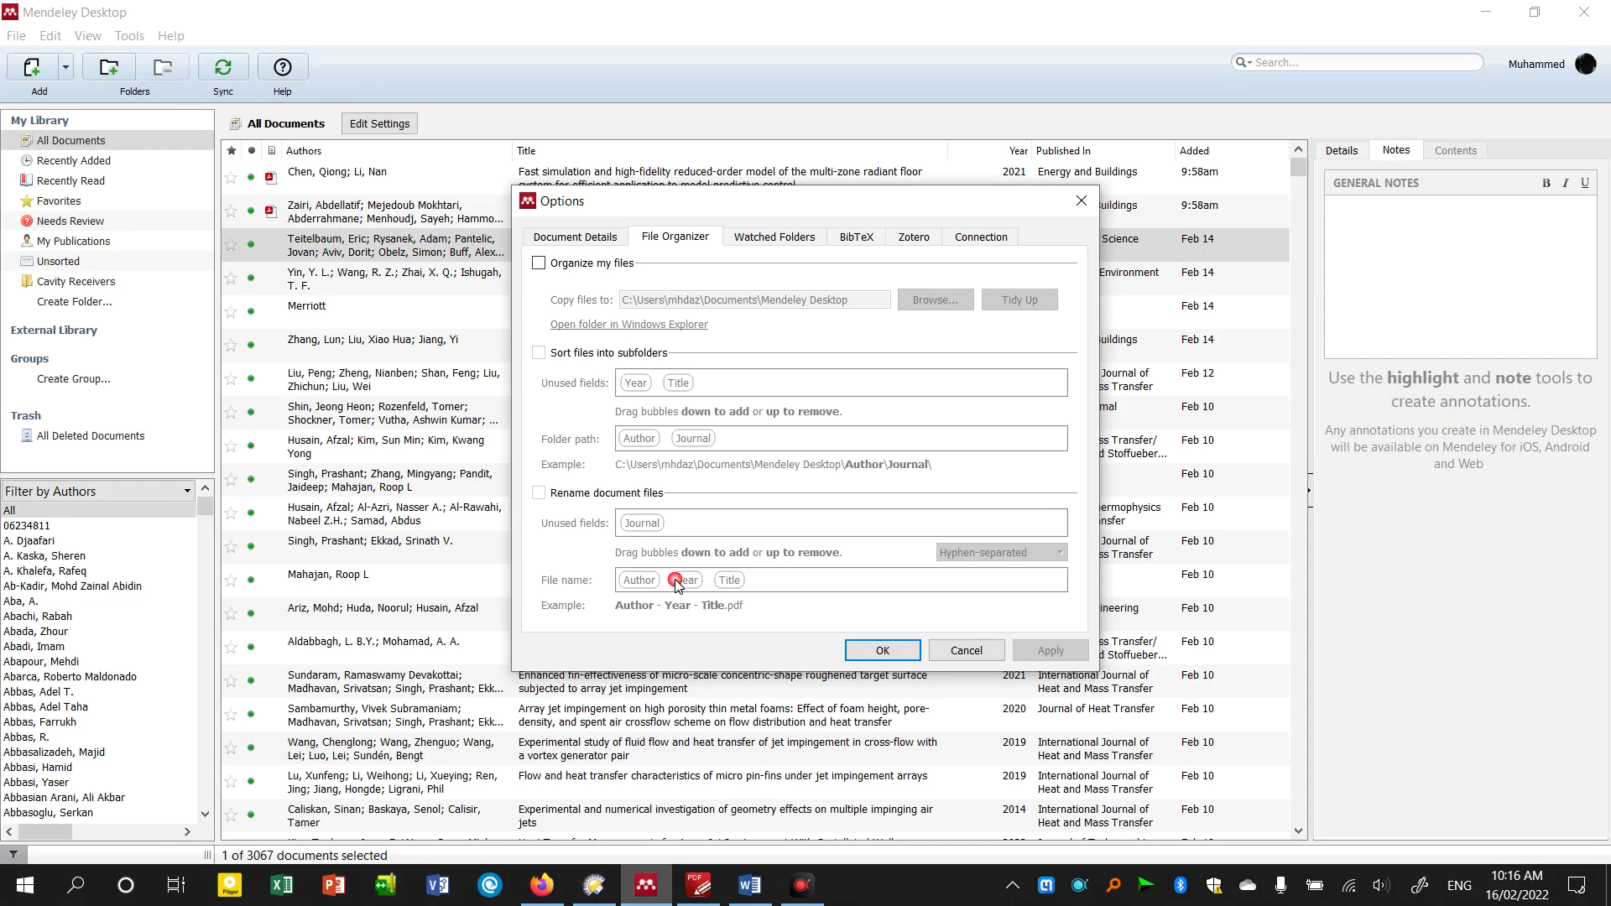
# - Enable Organize my files into the library folder and Rename document files, then go back to XYplorer
pyautogui.click(539, 262)
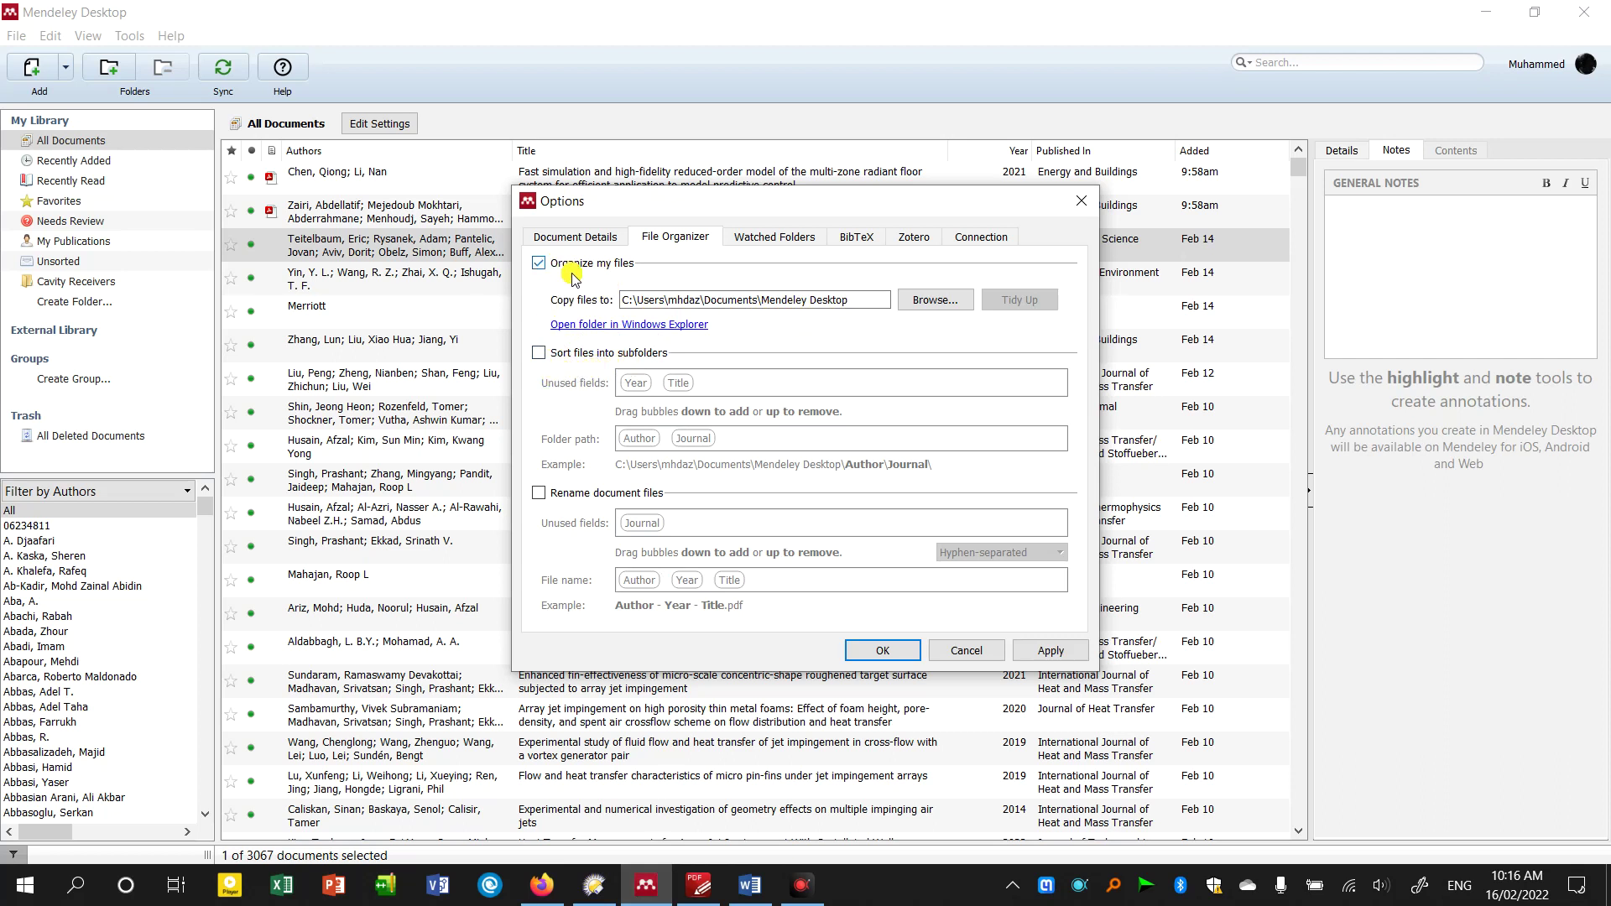
pyautogui.click(821, 300)
pyautogui.moveTo(729, 300); pyautogui.dragTo(735, 300)
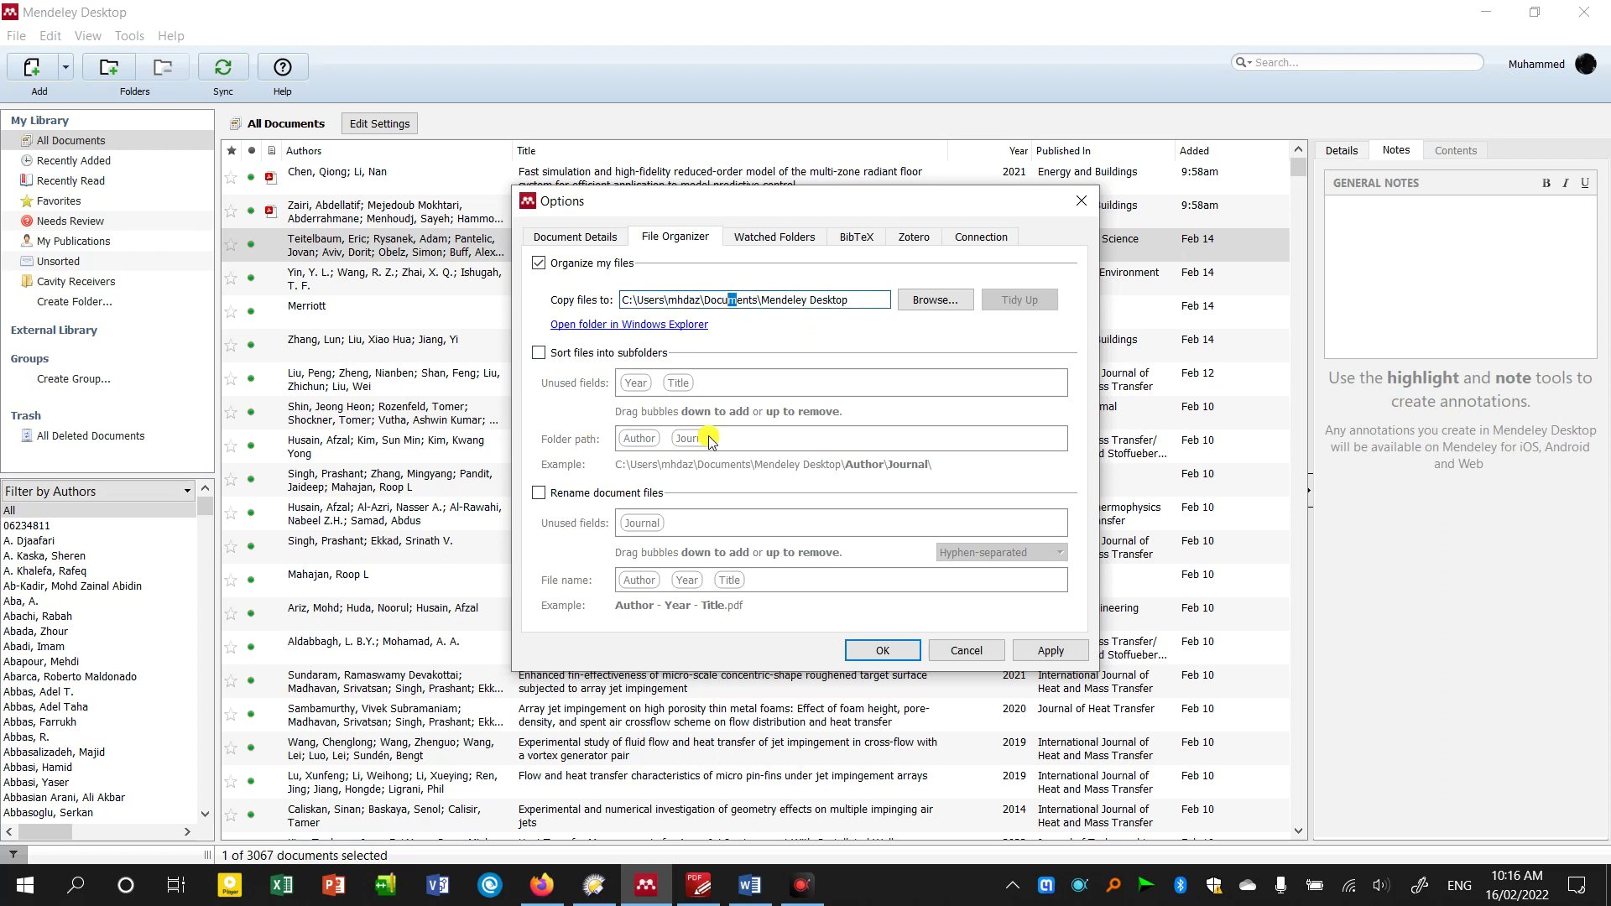
pyautogui.click(561, 265)
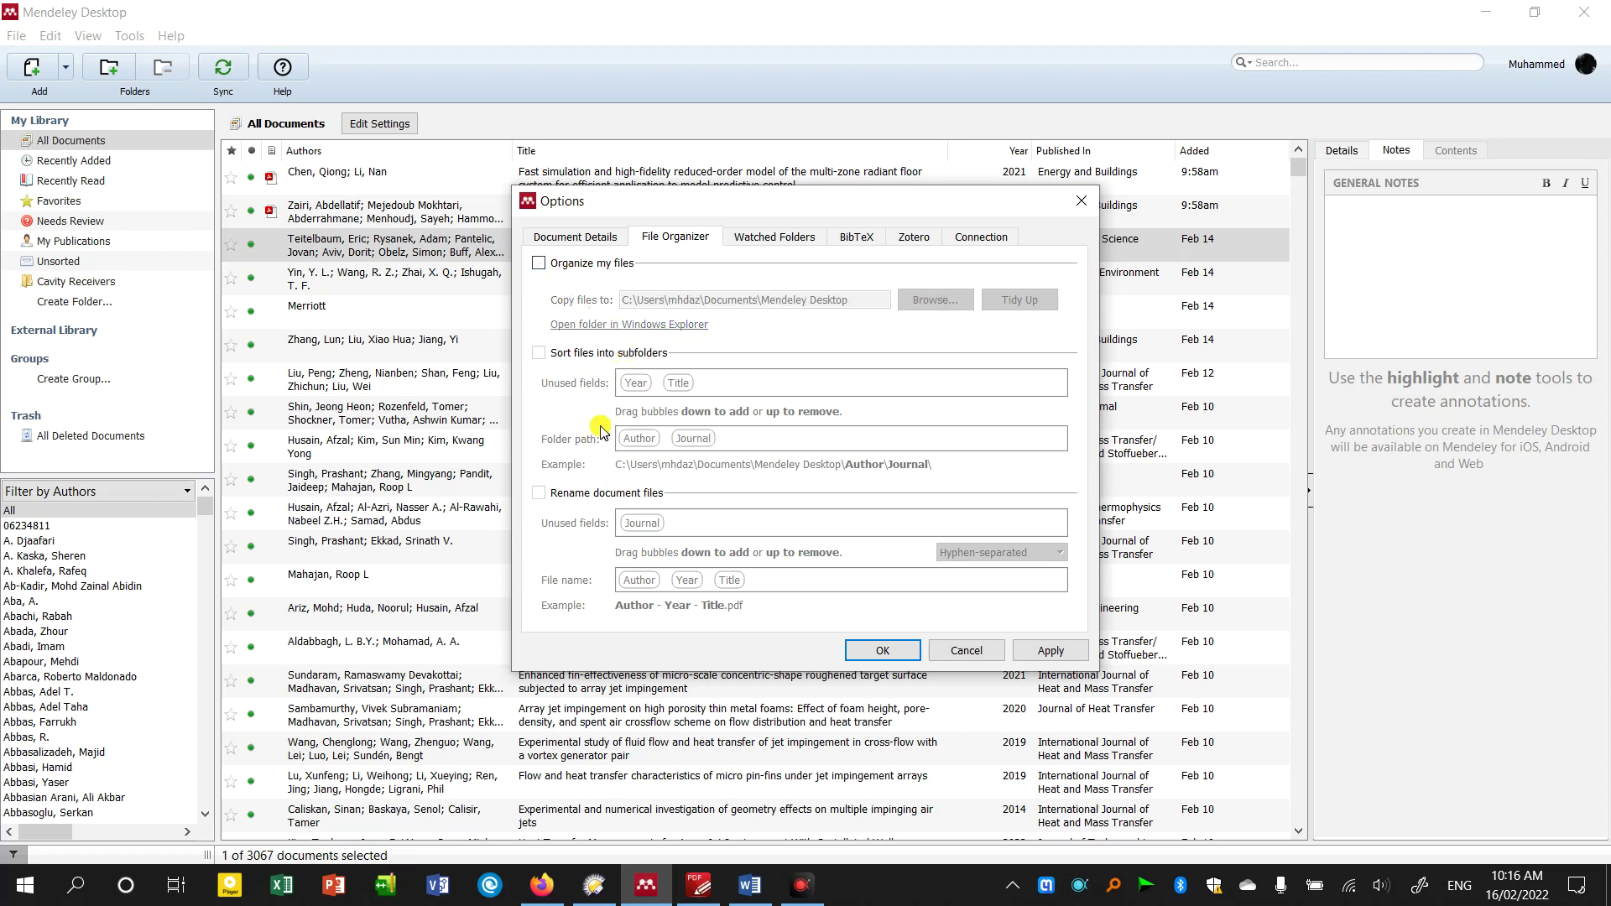
pyautogui.click(579, 266)
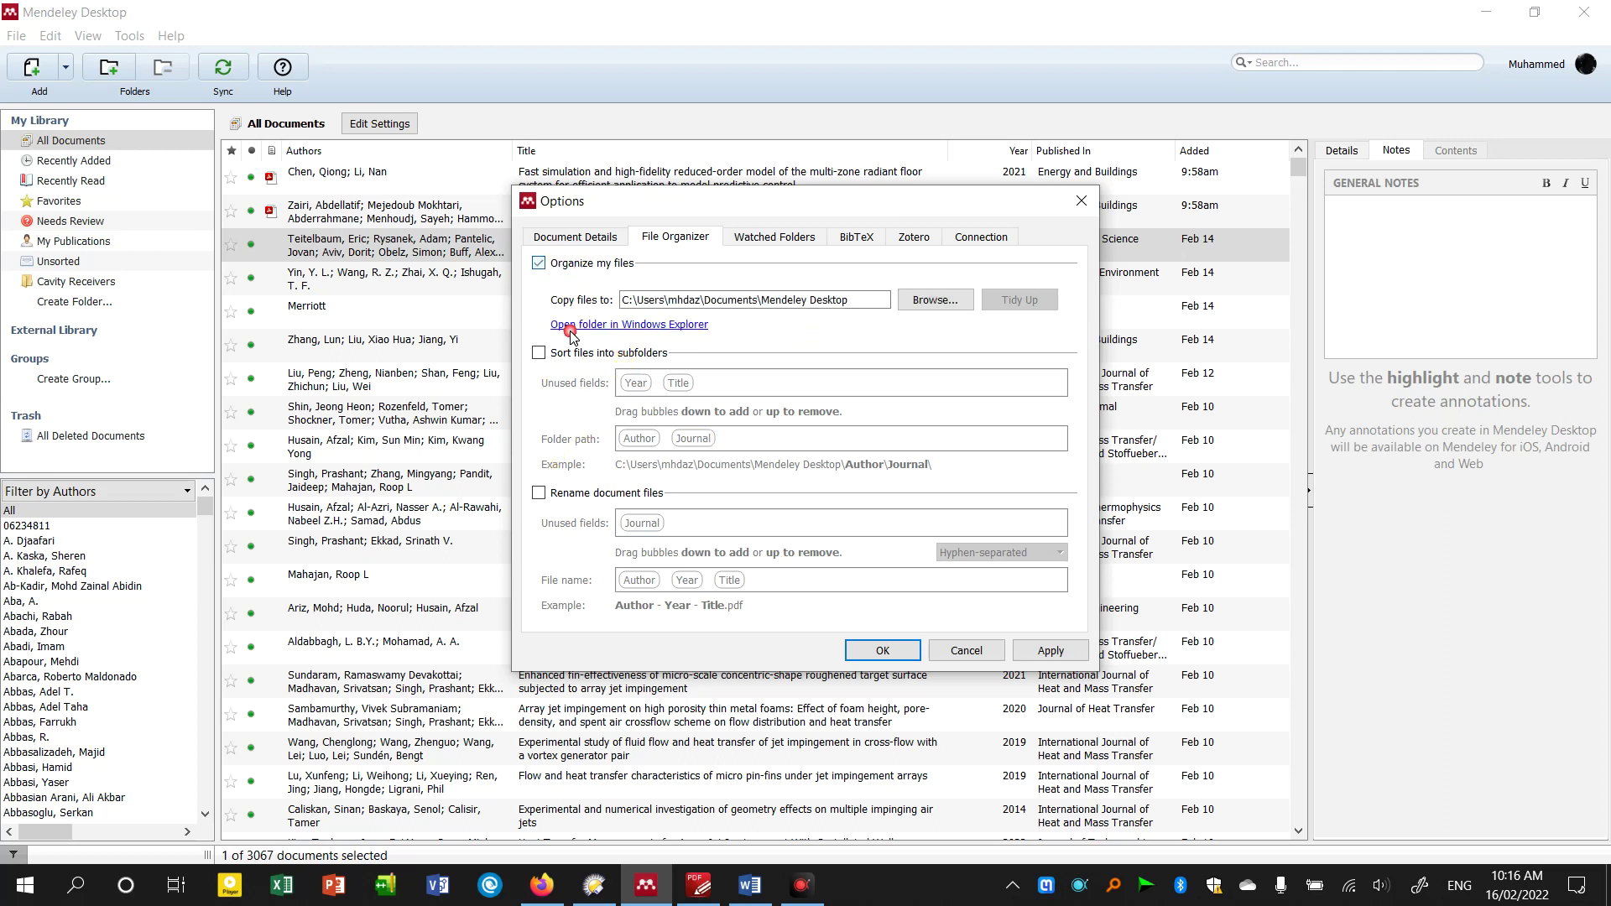
pyautogui.click(574, 494)
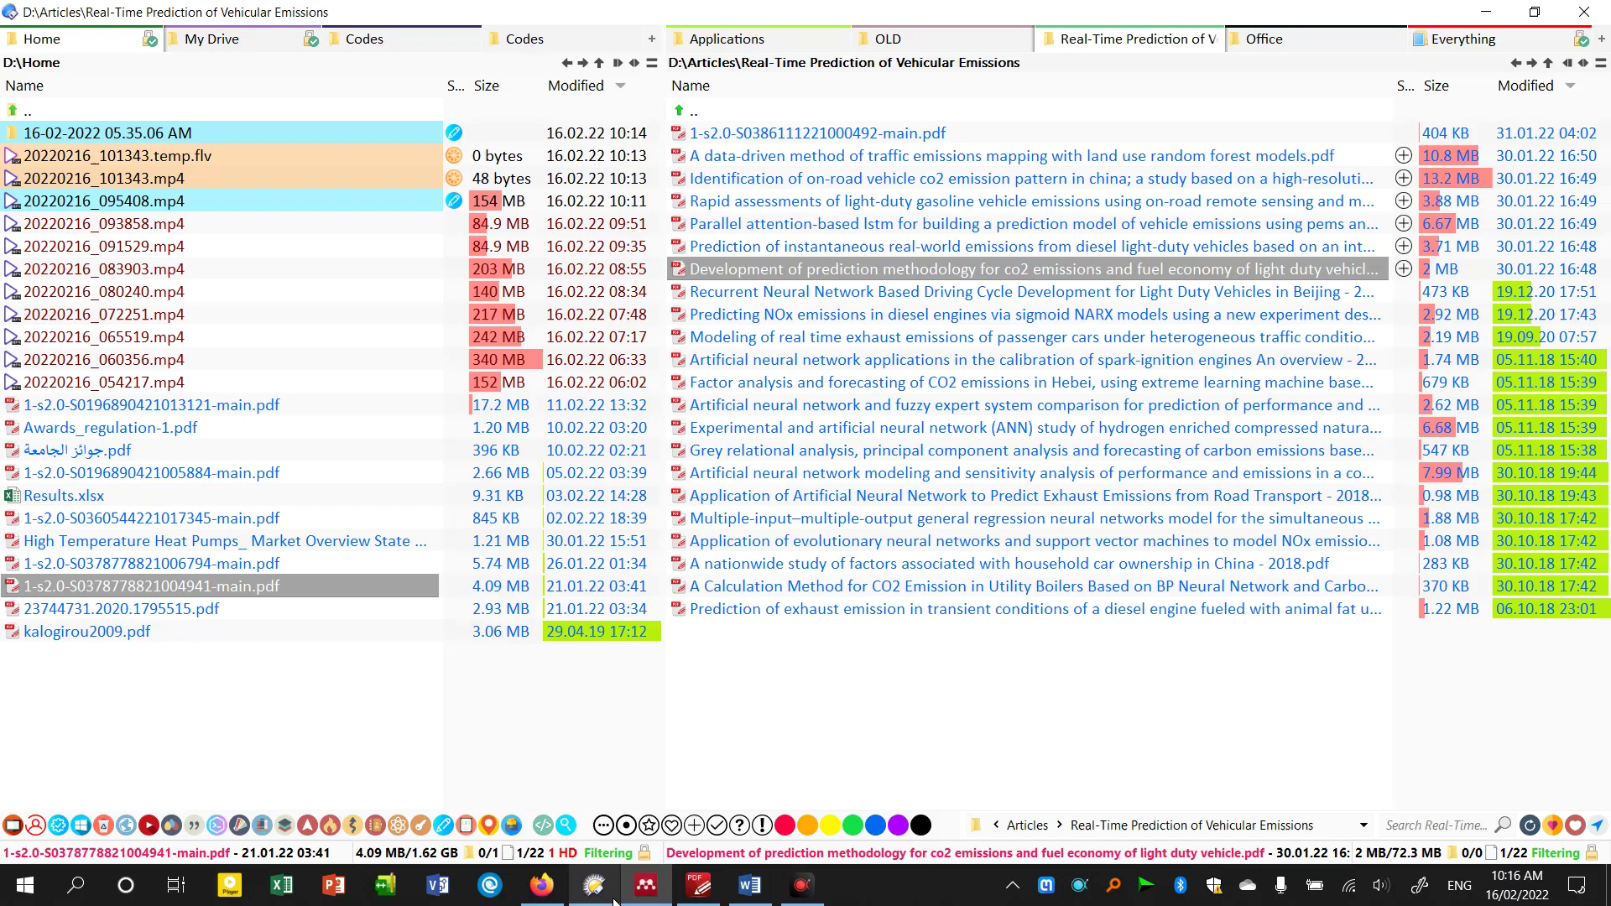
pyautogui.click(594, 886)
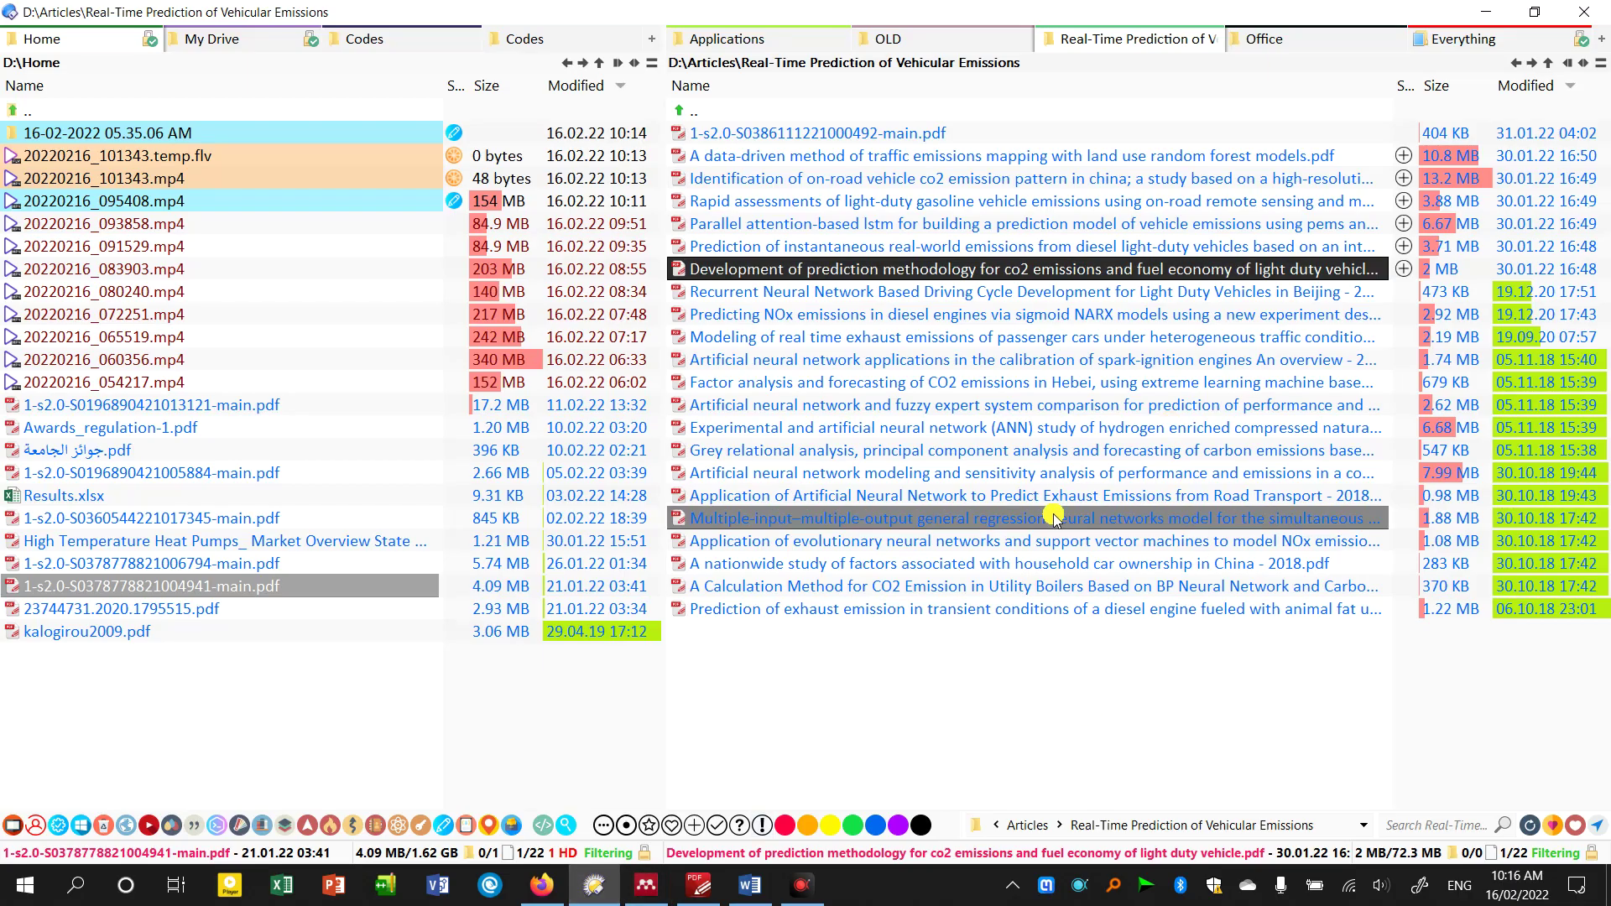
# - Widen the emissions PDF pane, select the Modeling of real time exhaust emissions PDF, then return to Mendeley
pyautogui.click(856, 662)
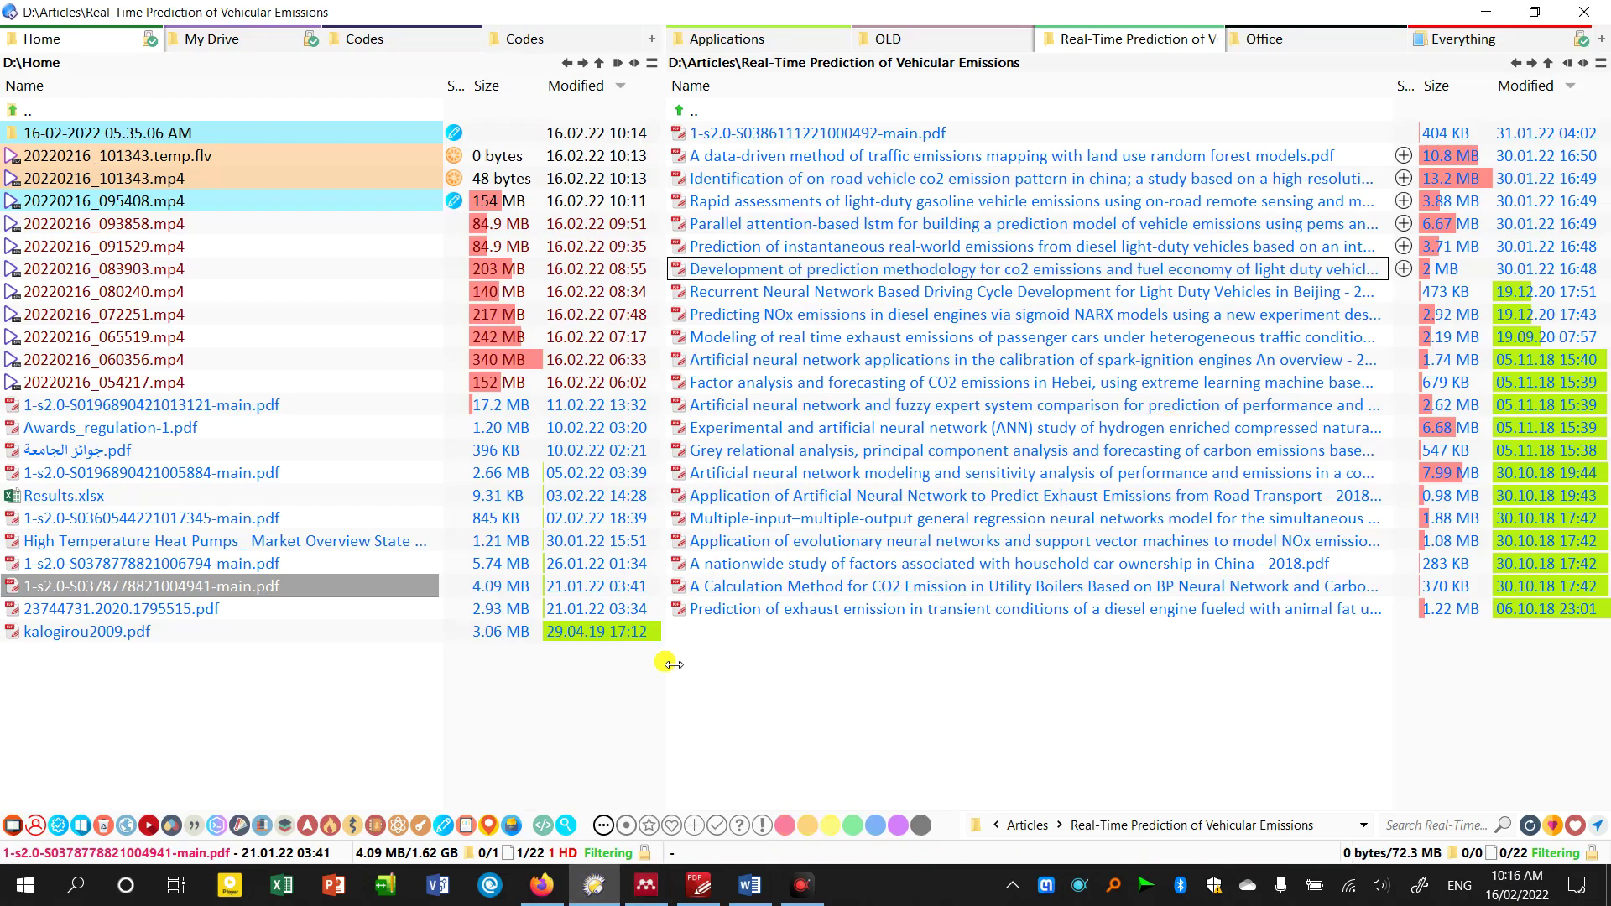
pyautogui.moveTo(453, 647); pyautogui.dragTo(384, 647)
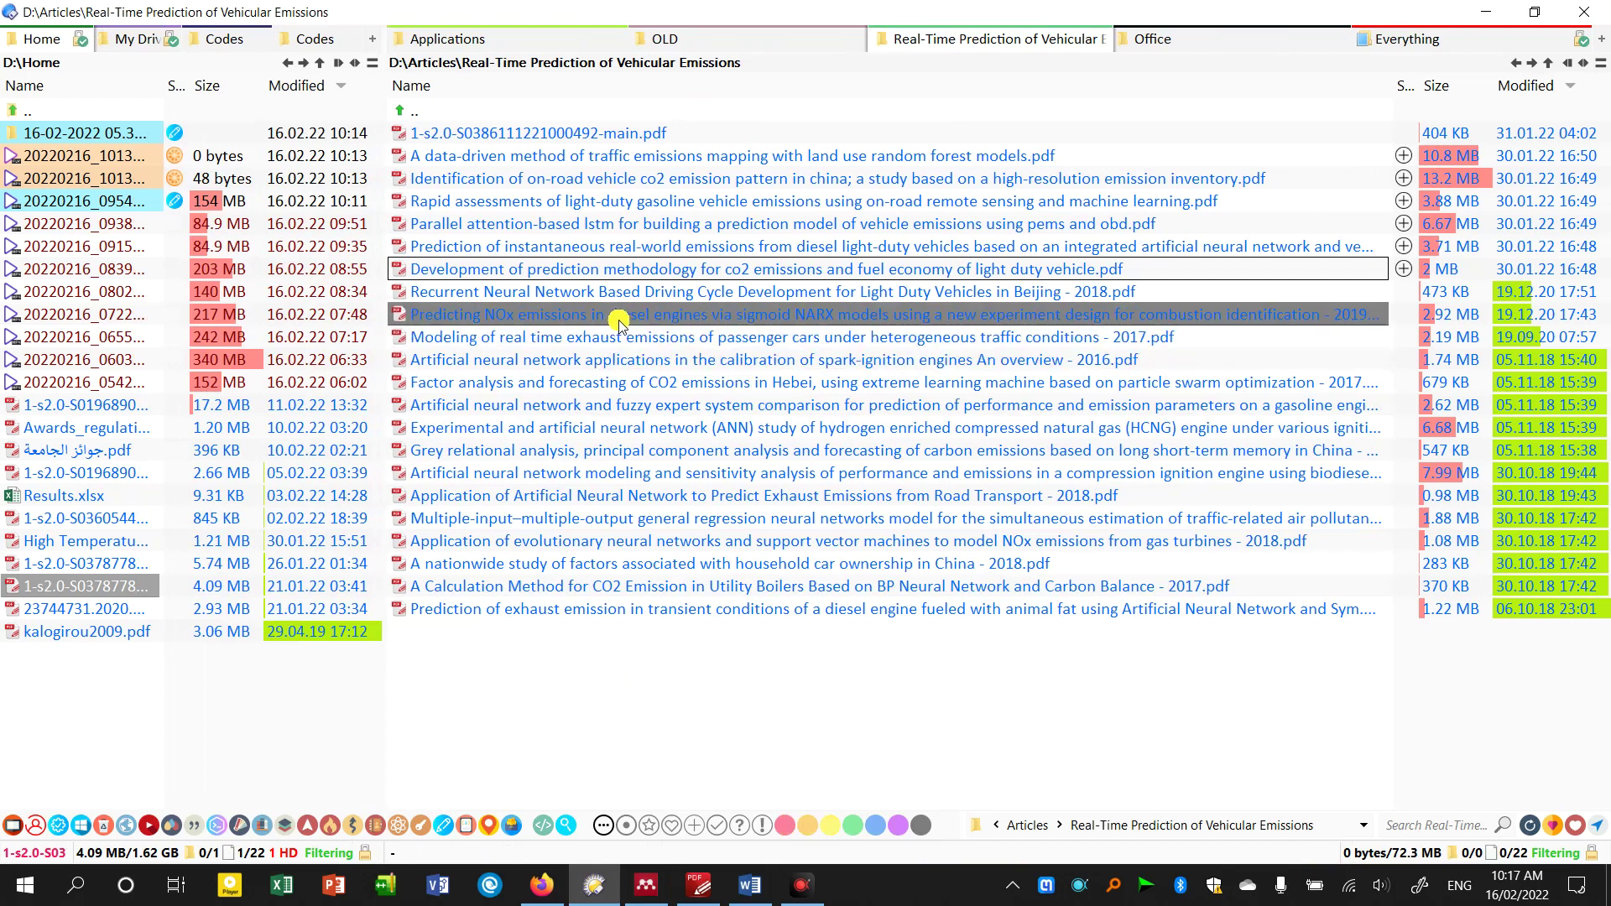
pyautogui.click(597, 337)
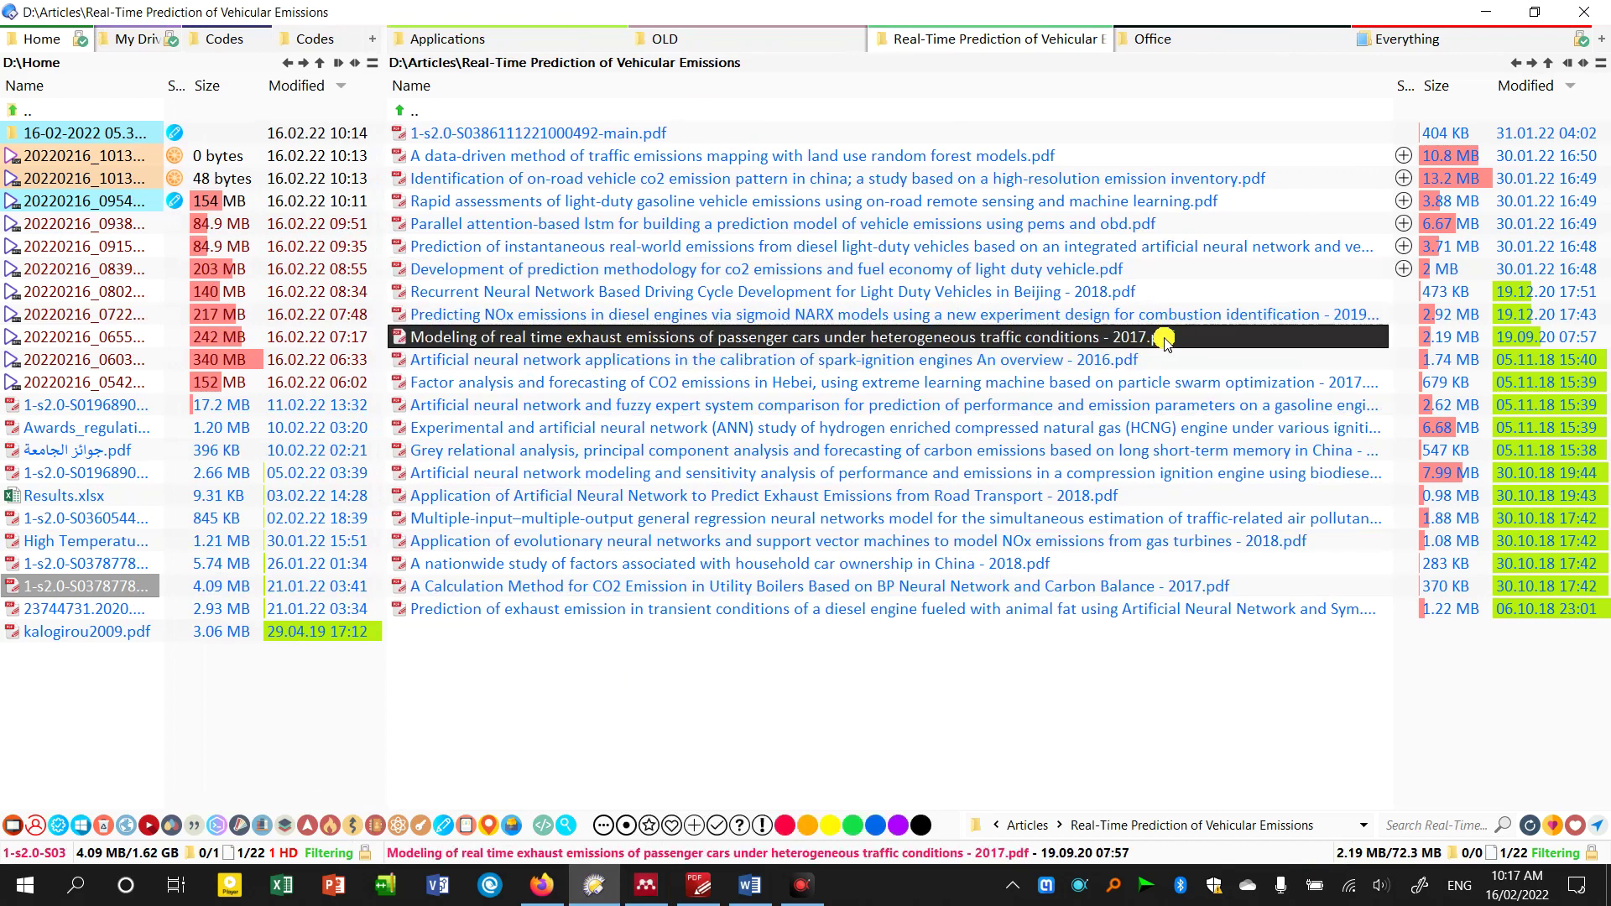
pyautogui.click(585, 883)
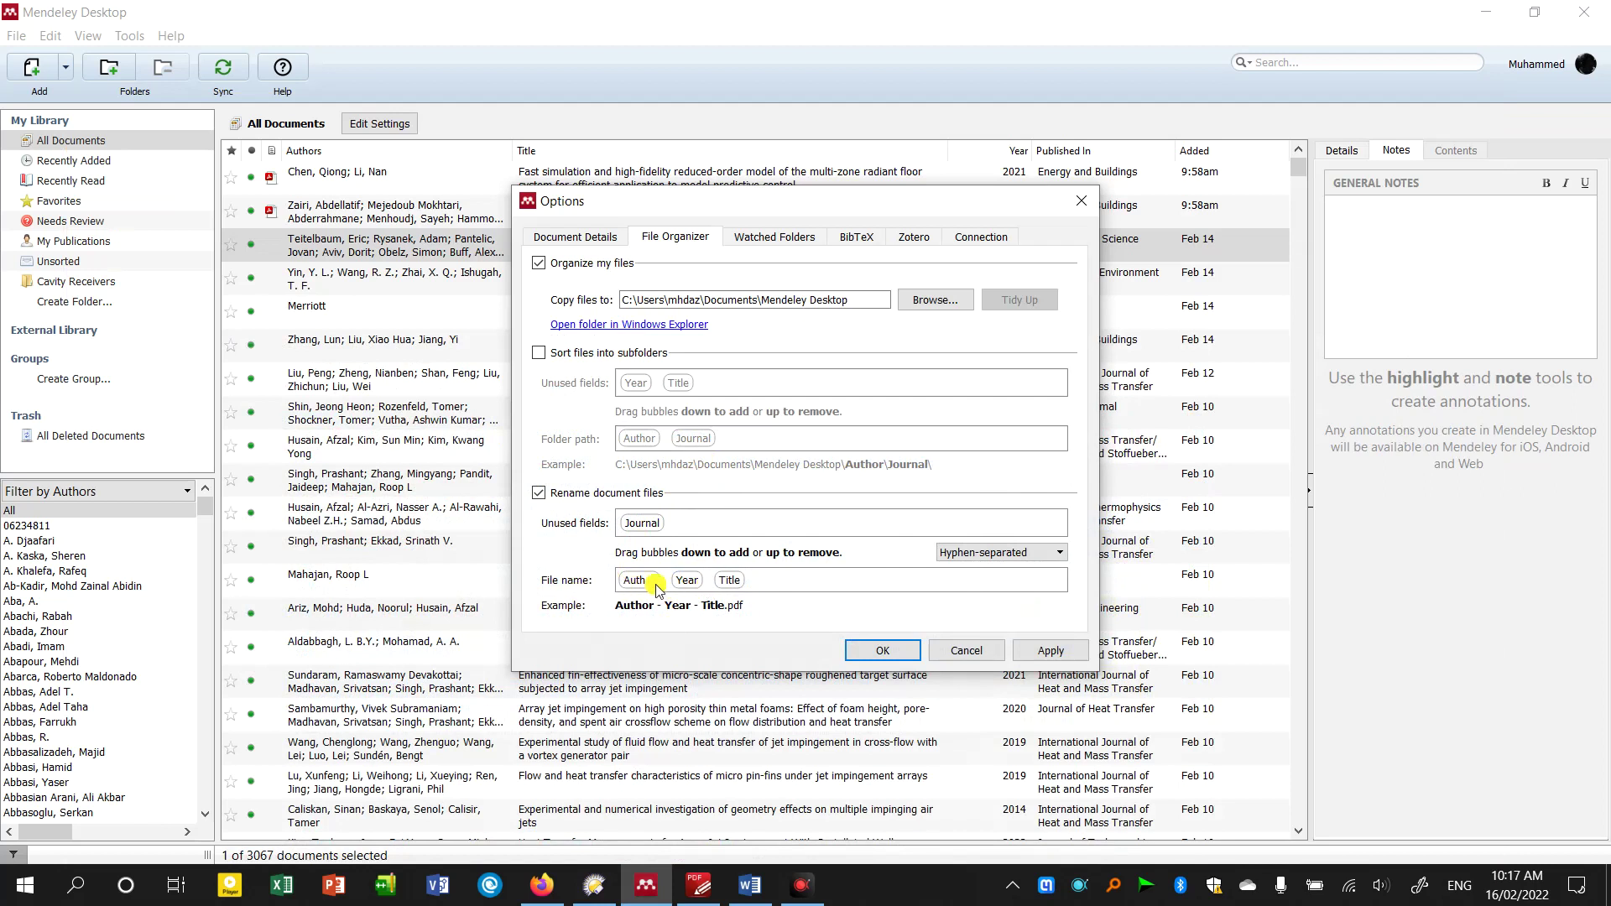
# - Drop Author and move Year after Title in the rename pattern, disable organizing, then open Watched Folders
pyautogui.moveTo(649, 585); pyautogui.dragTo(709, 537)
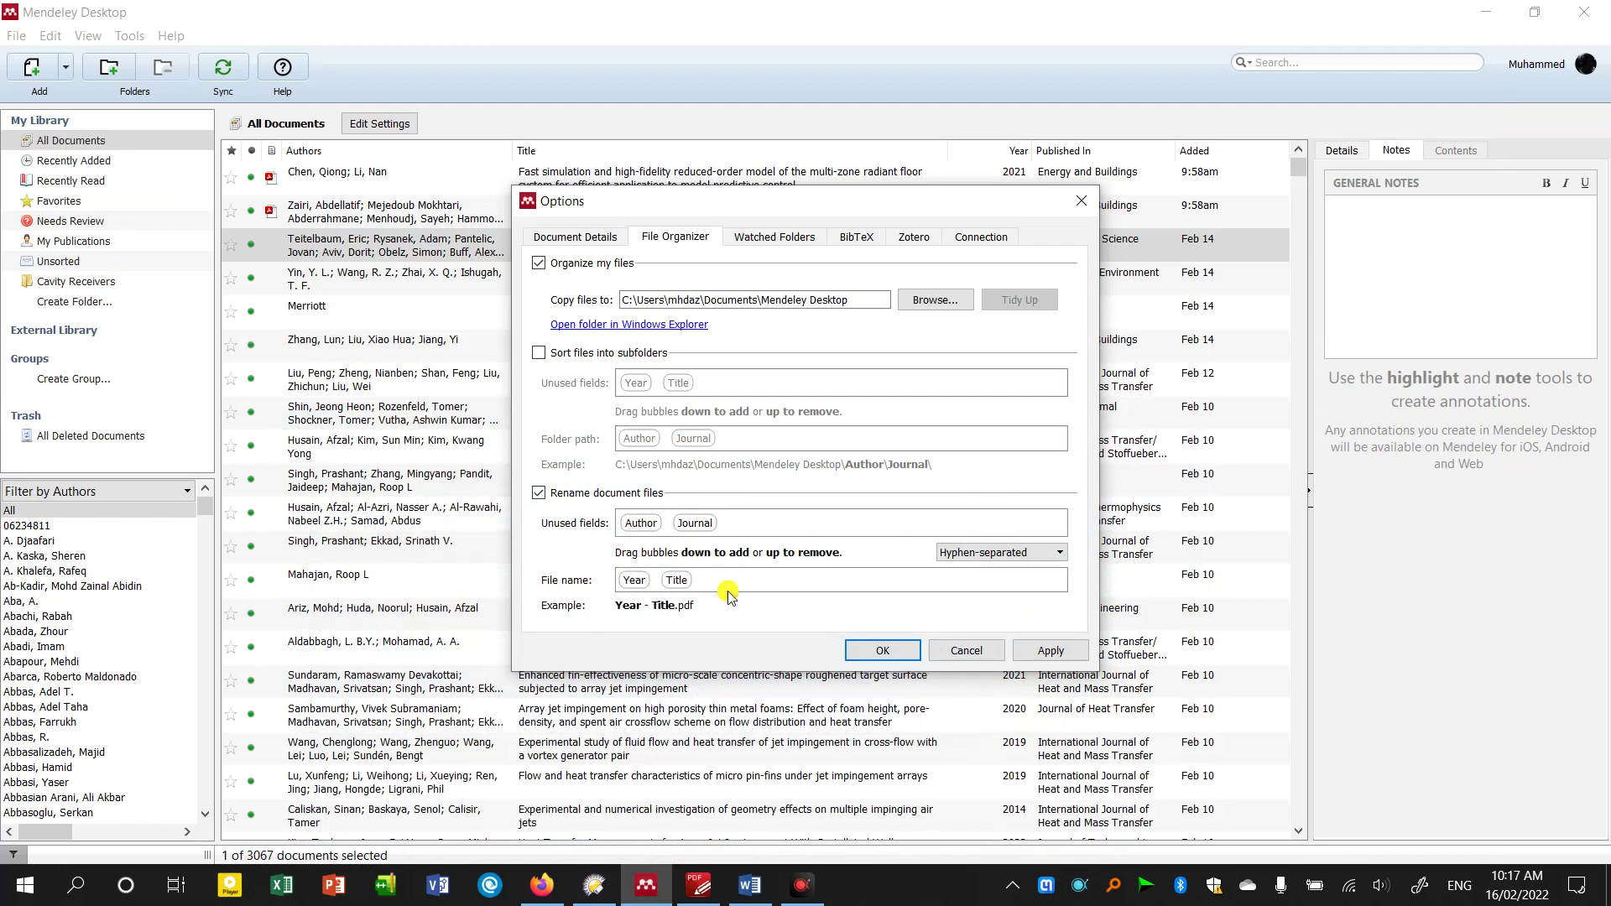
pyautogui.moveTo(640, 583); pyautogui.dragTo(723, 584)
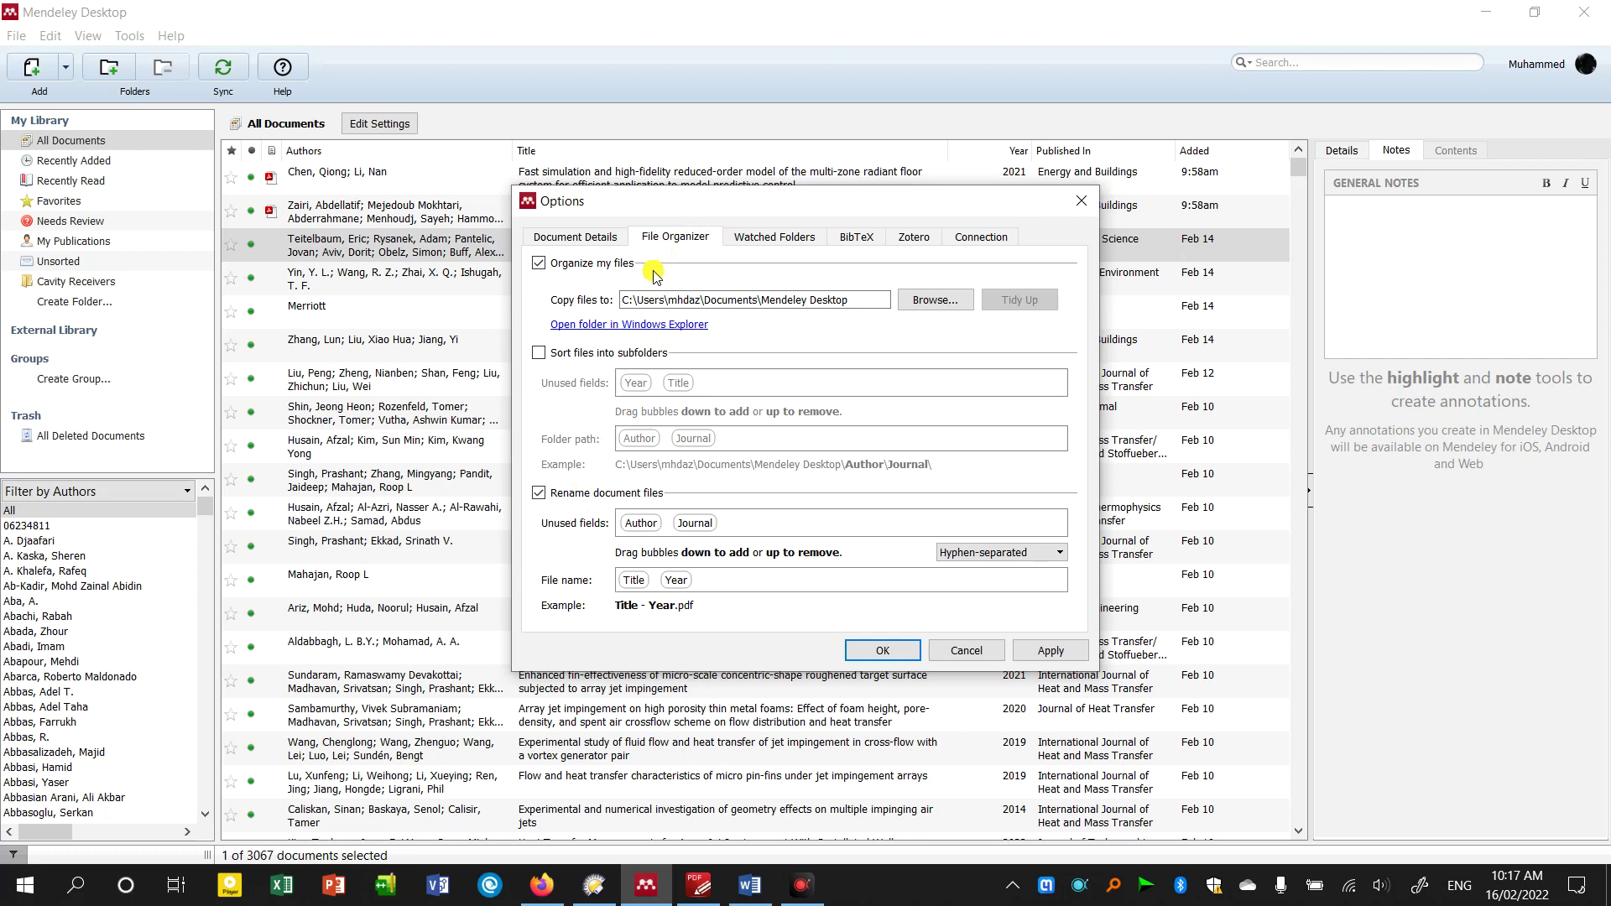
pyautogui.click(598, 264)
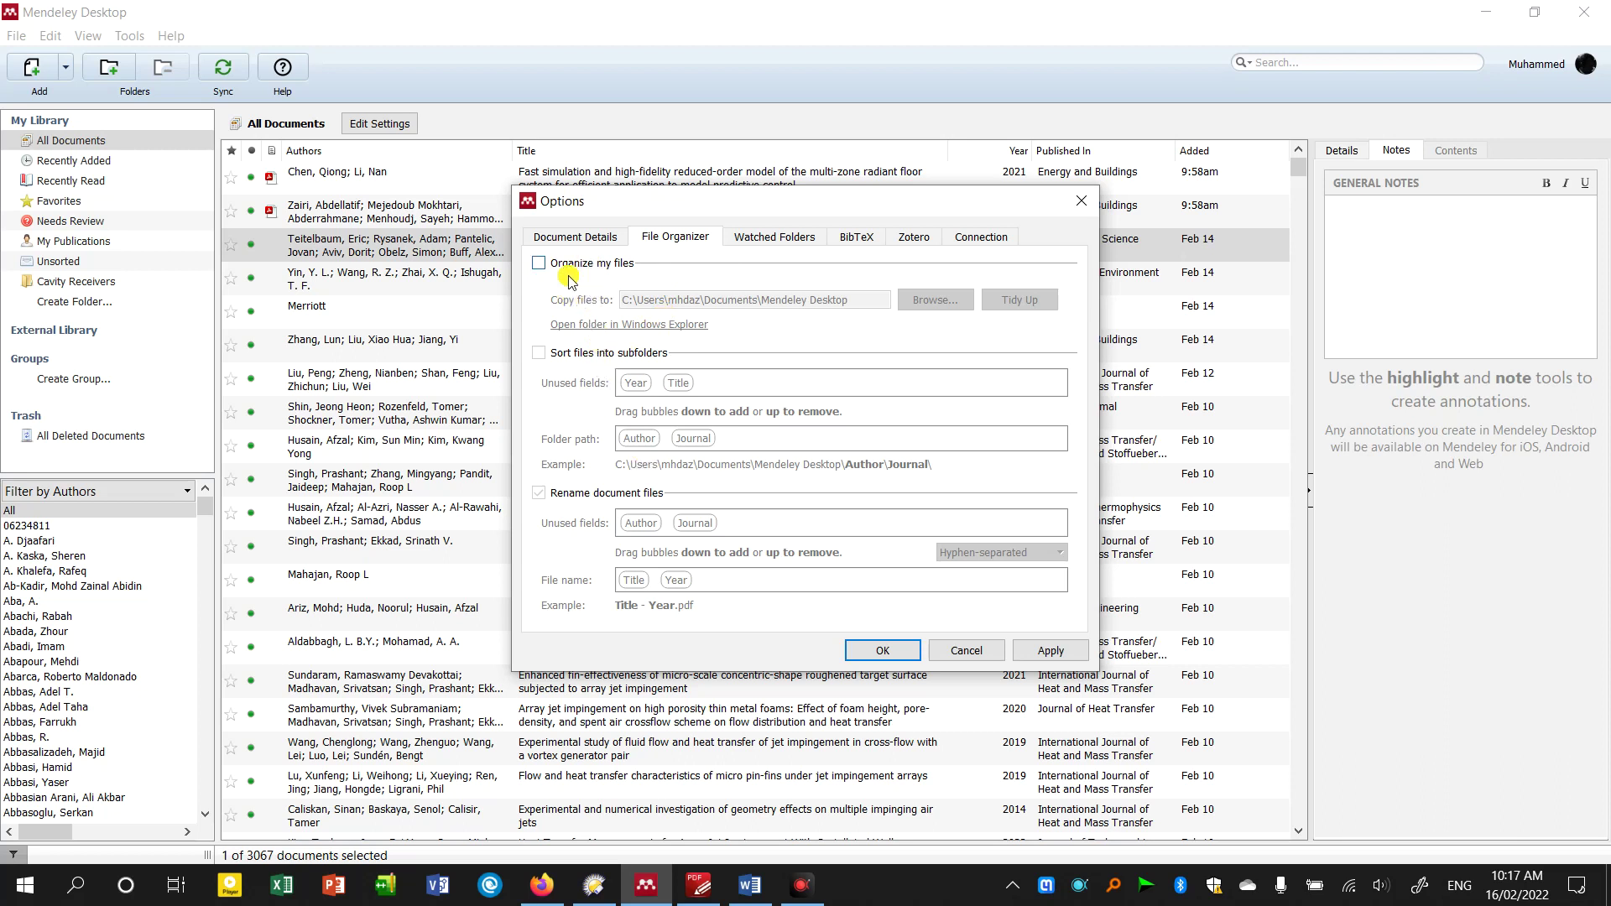
pyautogui.click(745, 238)
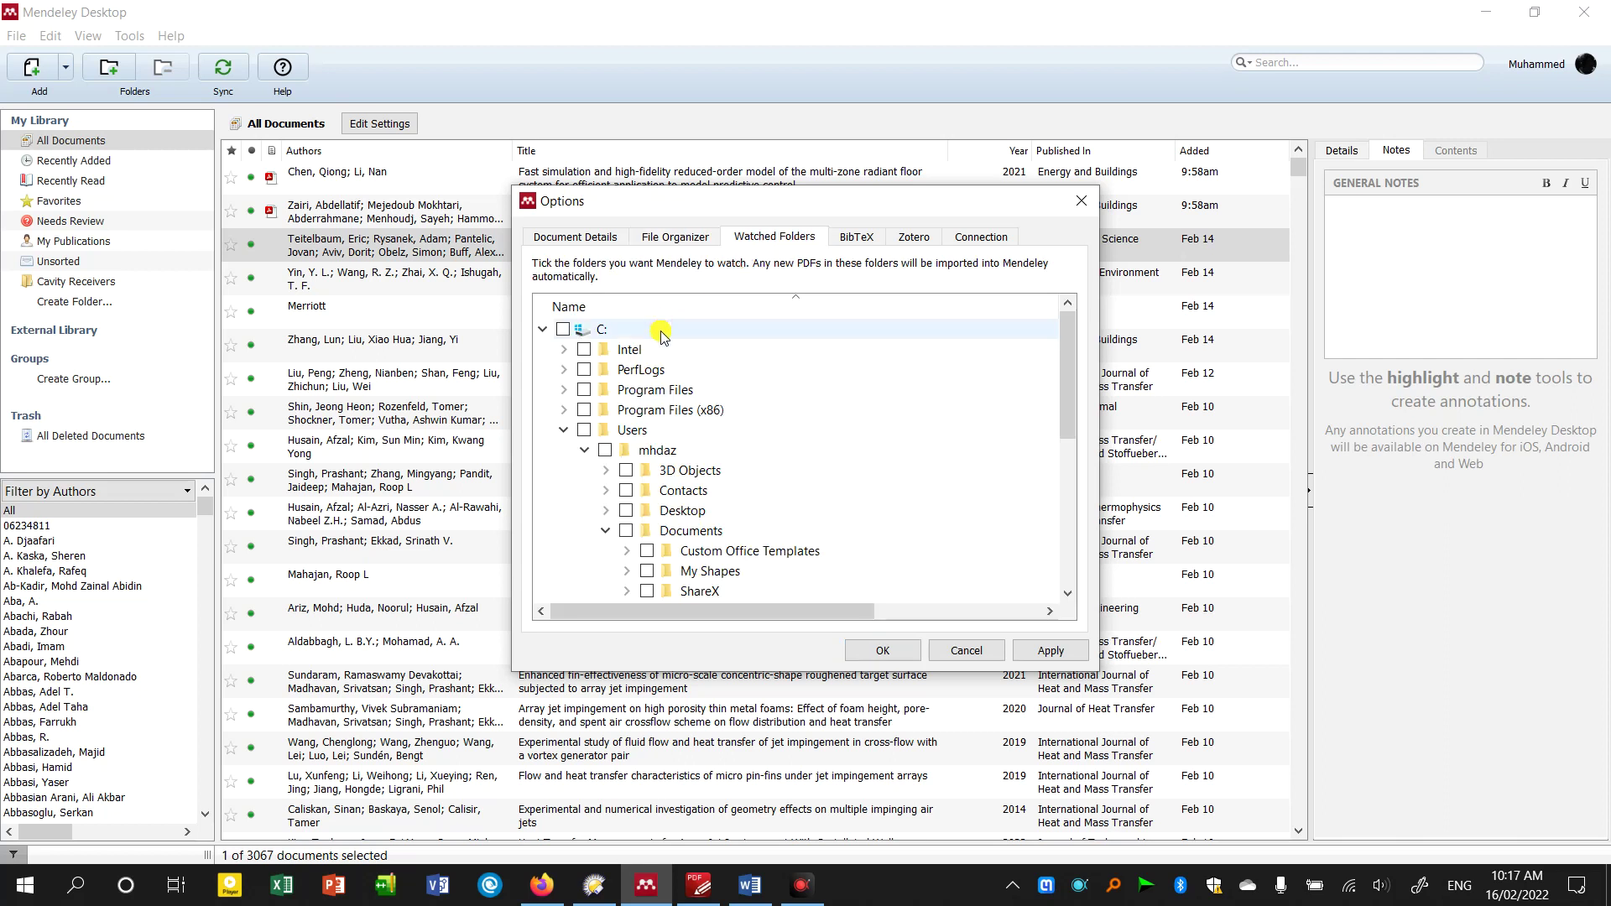
# - Glance at the file manager, then return to the Watched Folders options in Mendeley
pyautogui.scroll(-3, 703, 375)
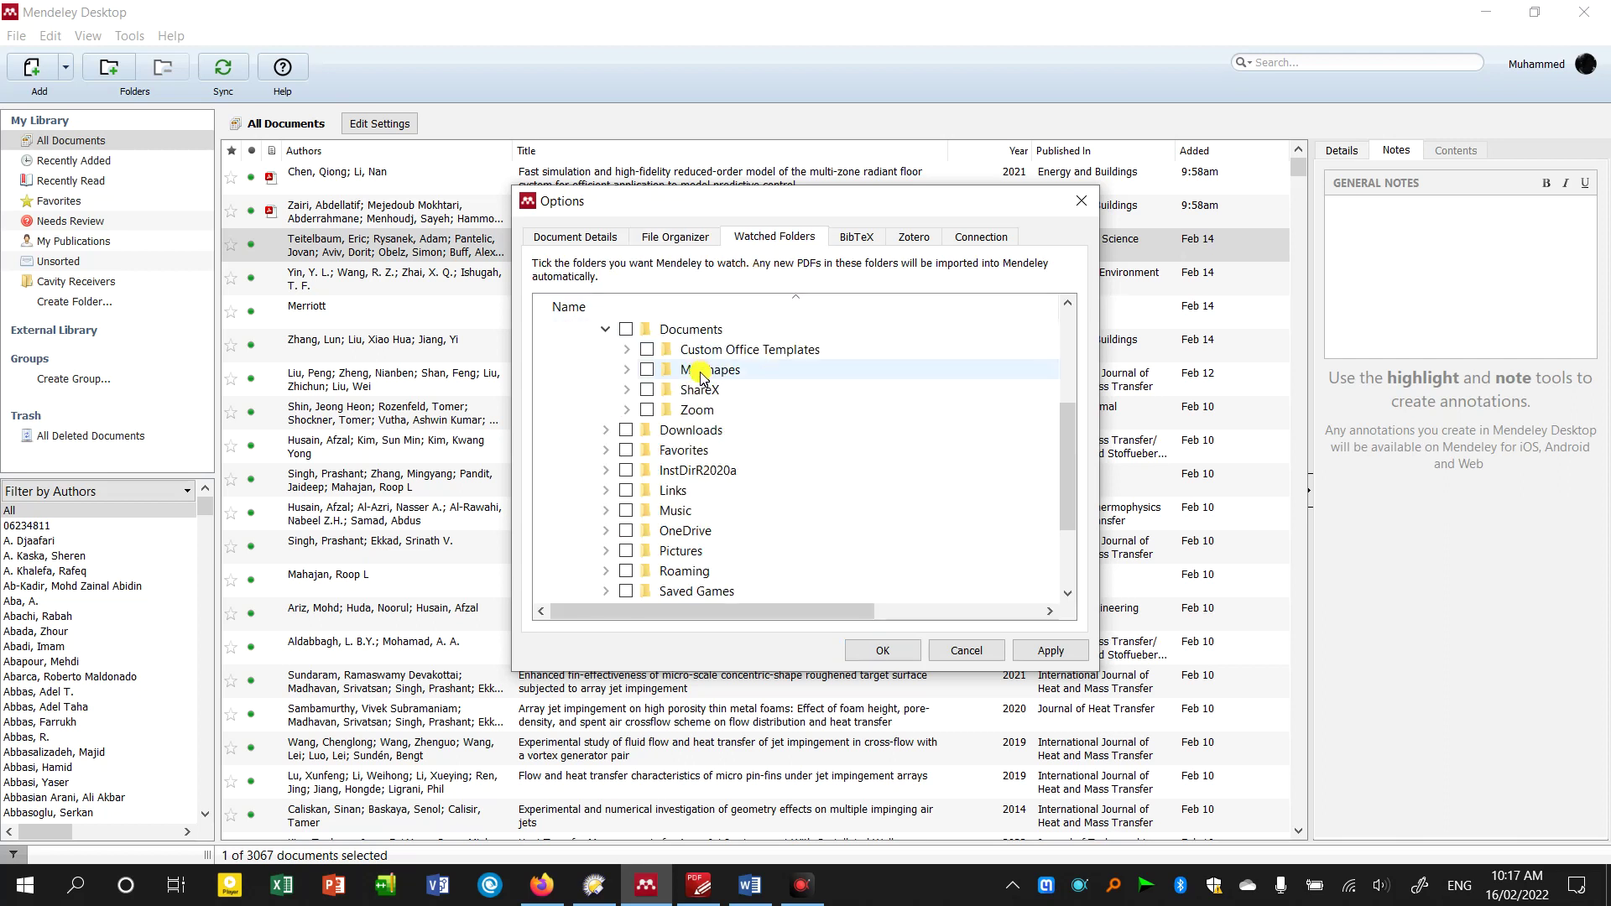
pyautogui.scroll(-3, 703, 375)
pyautogui.click(594, 886)
pyautogui.click(1031, 704)
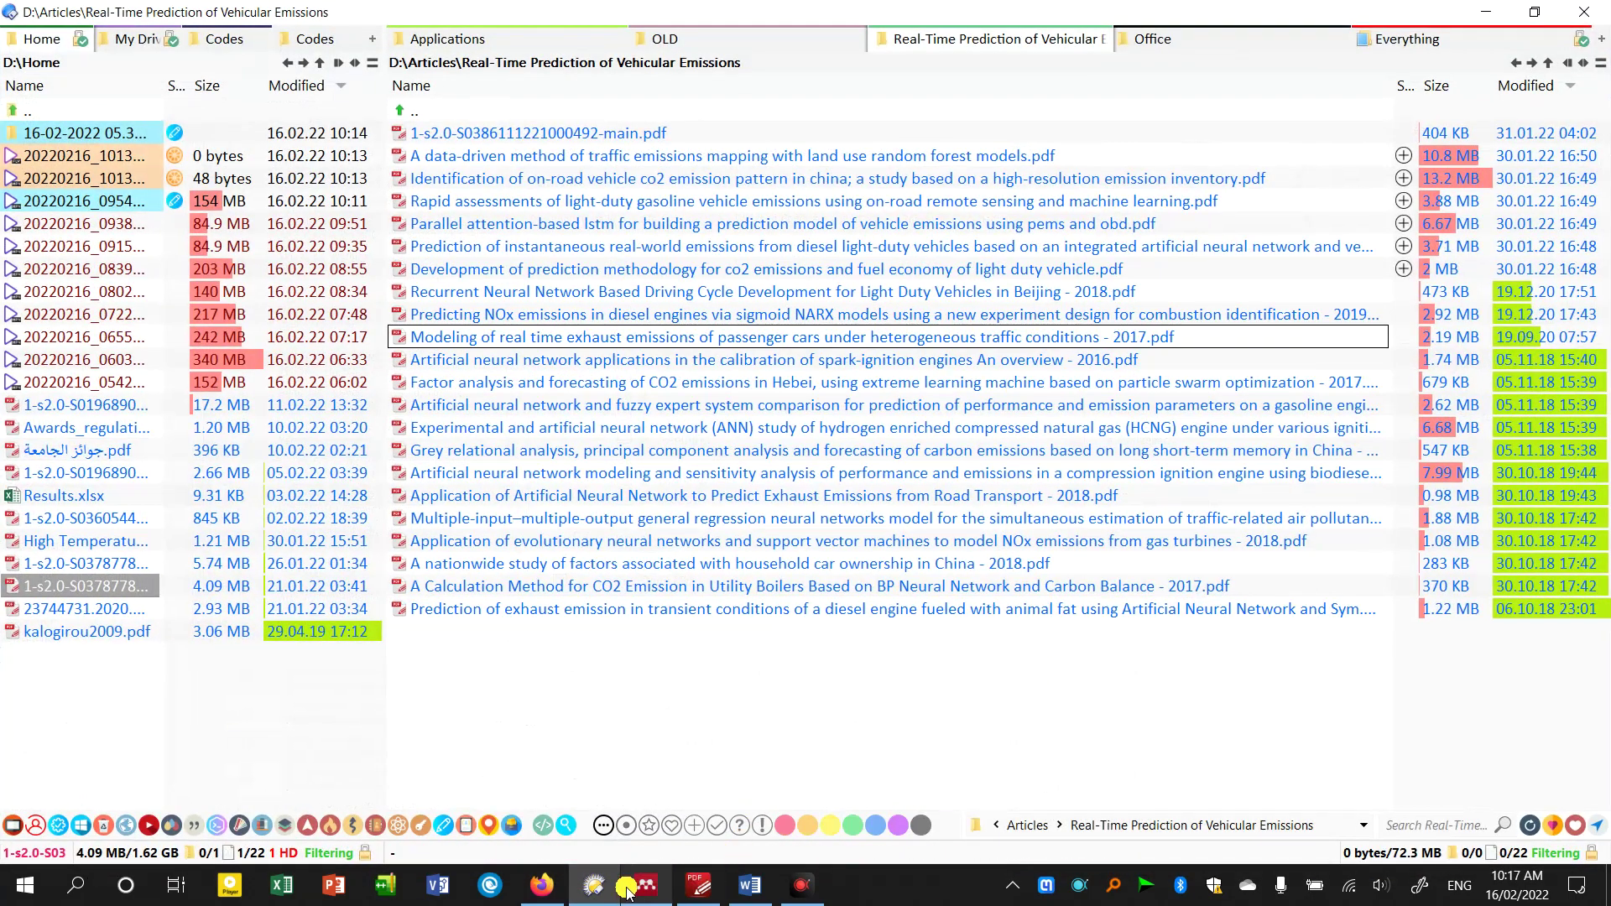
pyautogui.click(638, 887)
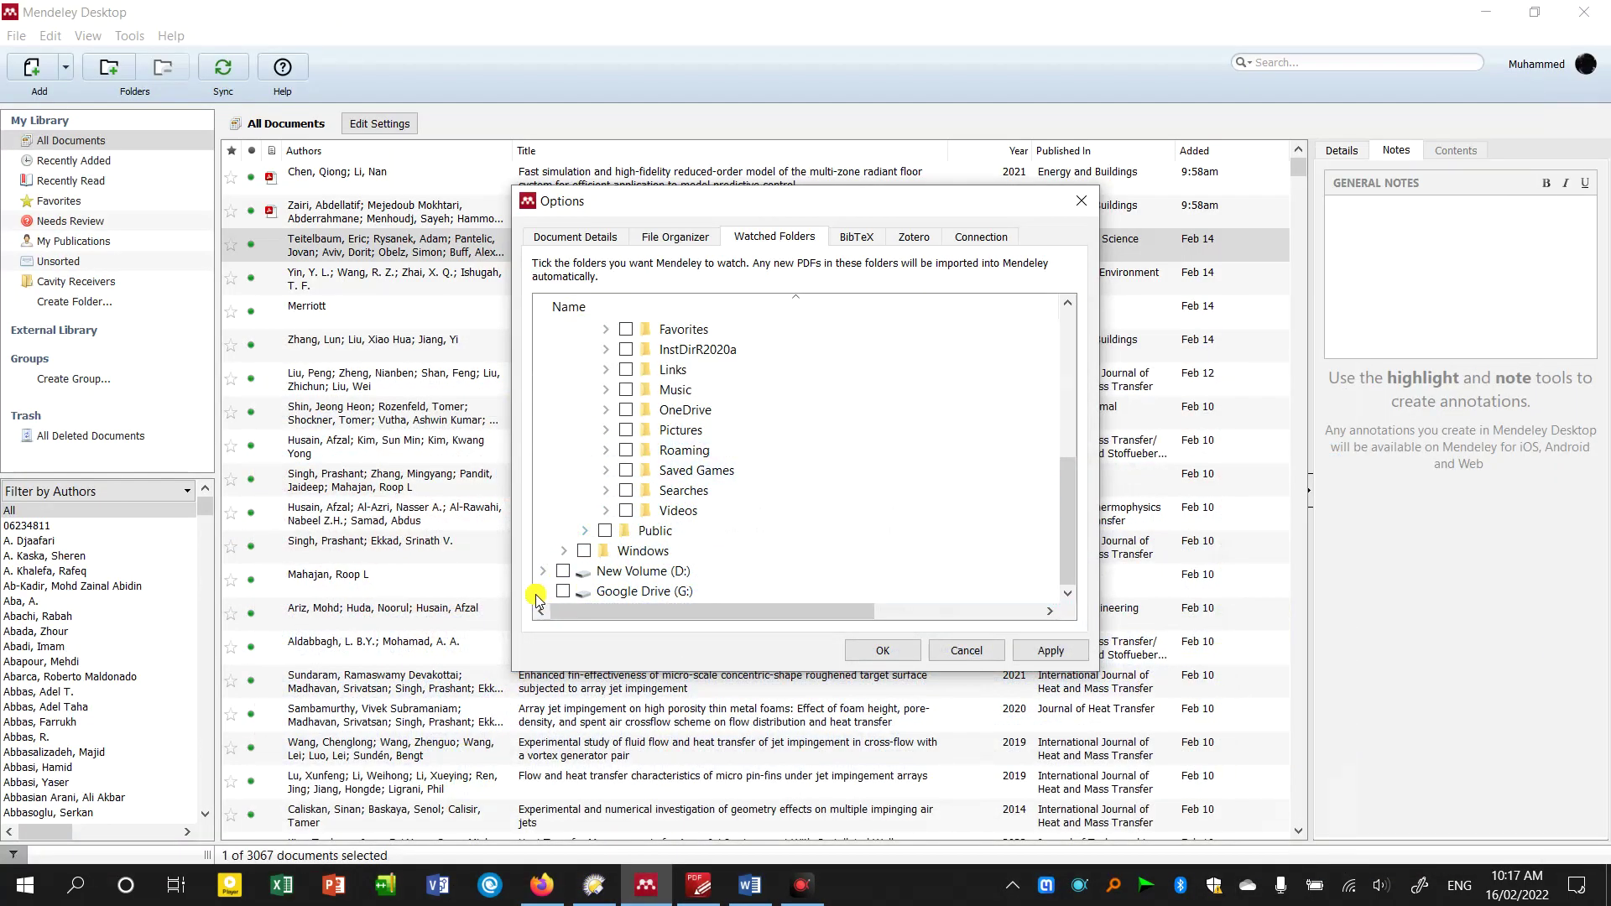
# - Expand New Volume (D:) and Articles, tick Articles, then tick and untick the whole D: drive
pyautogui.click(543, 571)
pyautogui.scroll(-3, 570, 470)
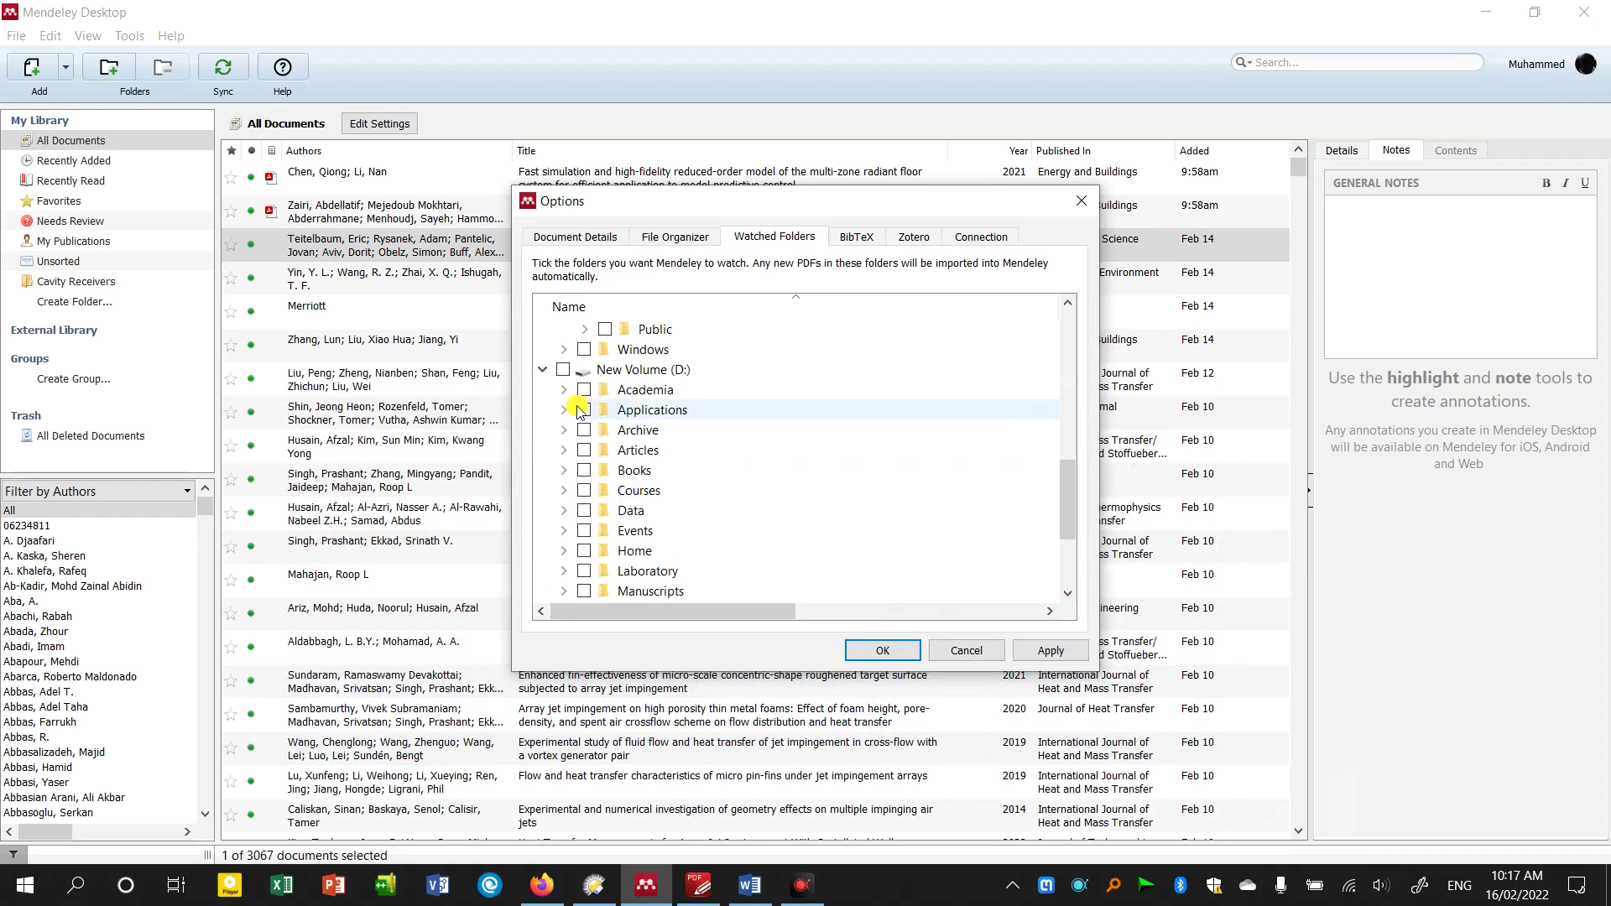
pyautogui.click(584, 449)
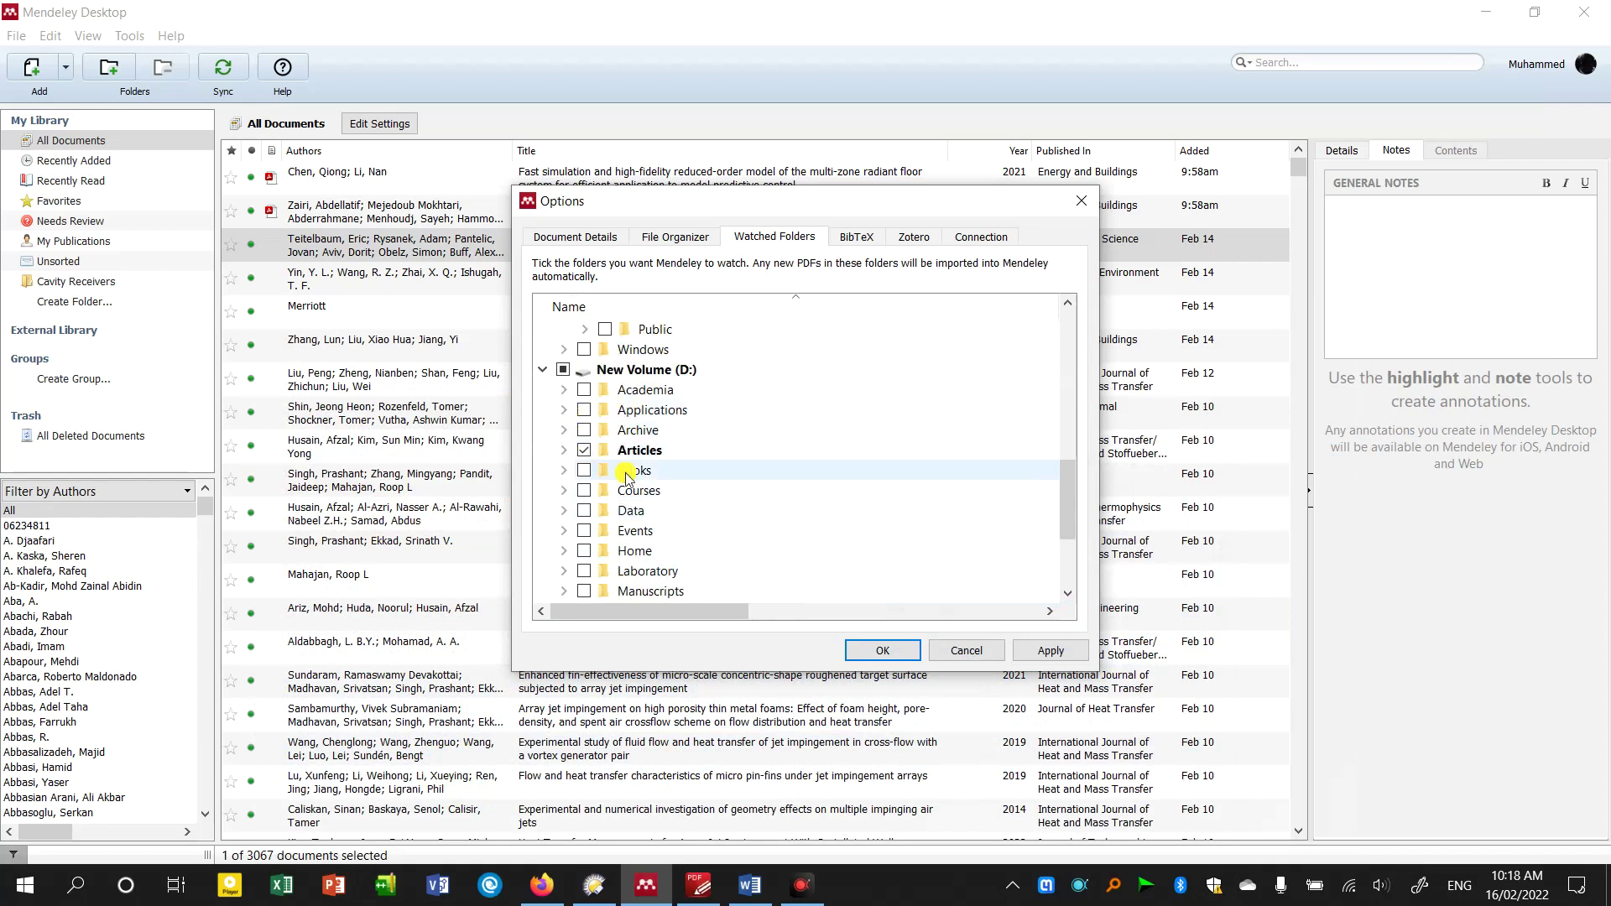
pyautogui.click(564, 450)
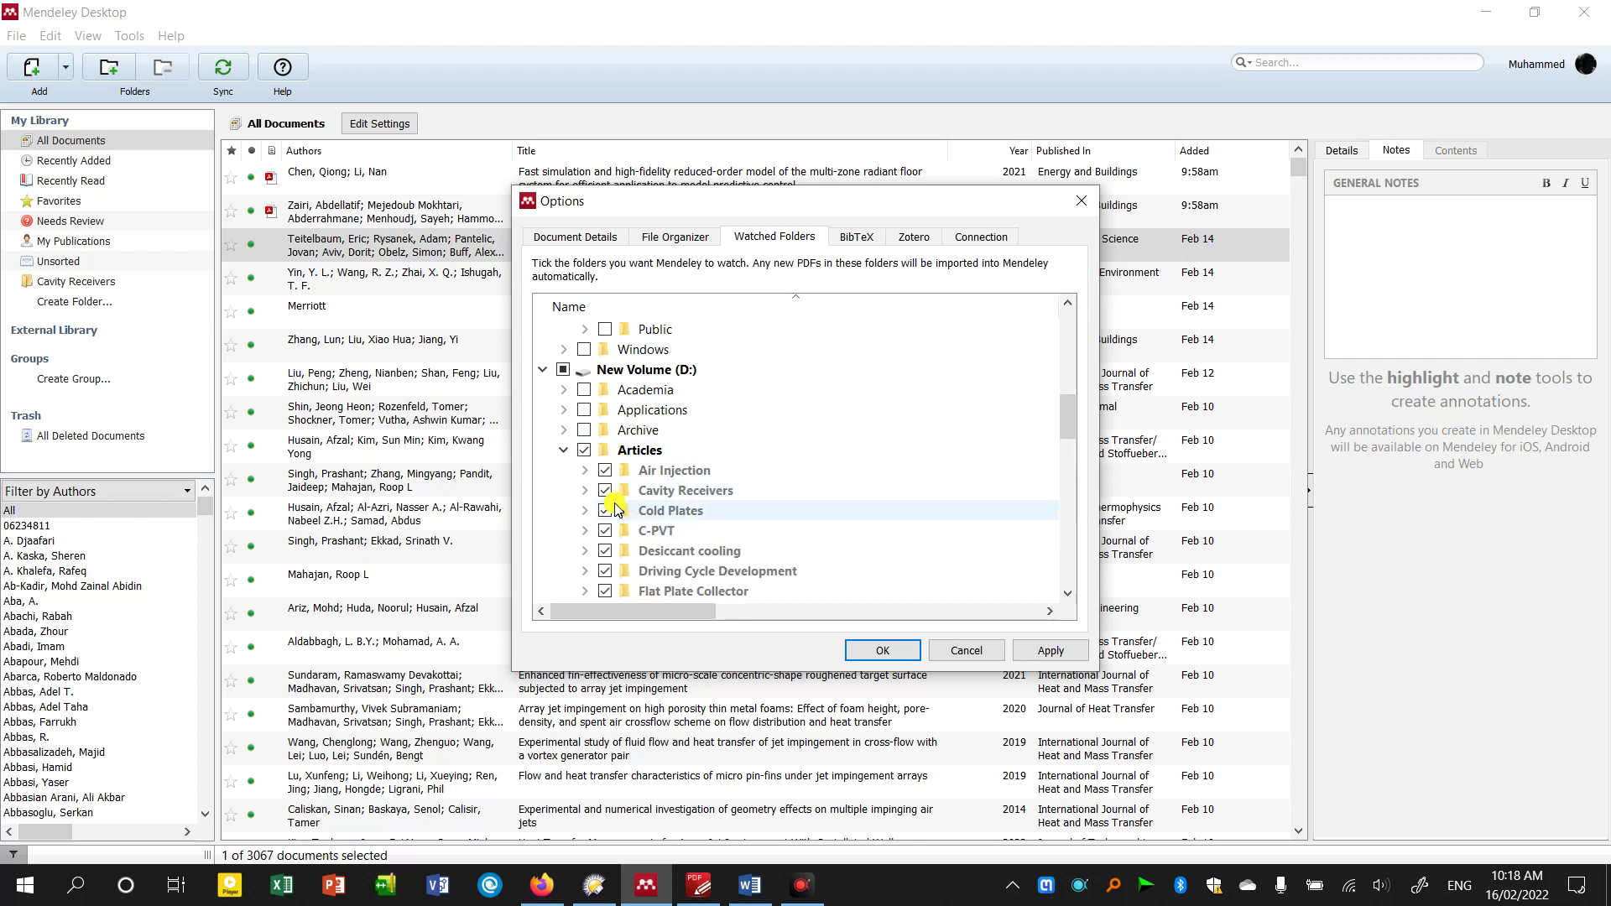
pyautogui.scroll(-3, 709, 494)
pyautogui.scroll(3, 712, 497)
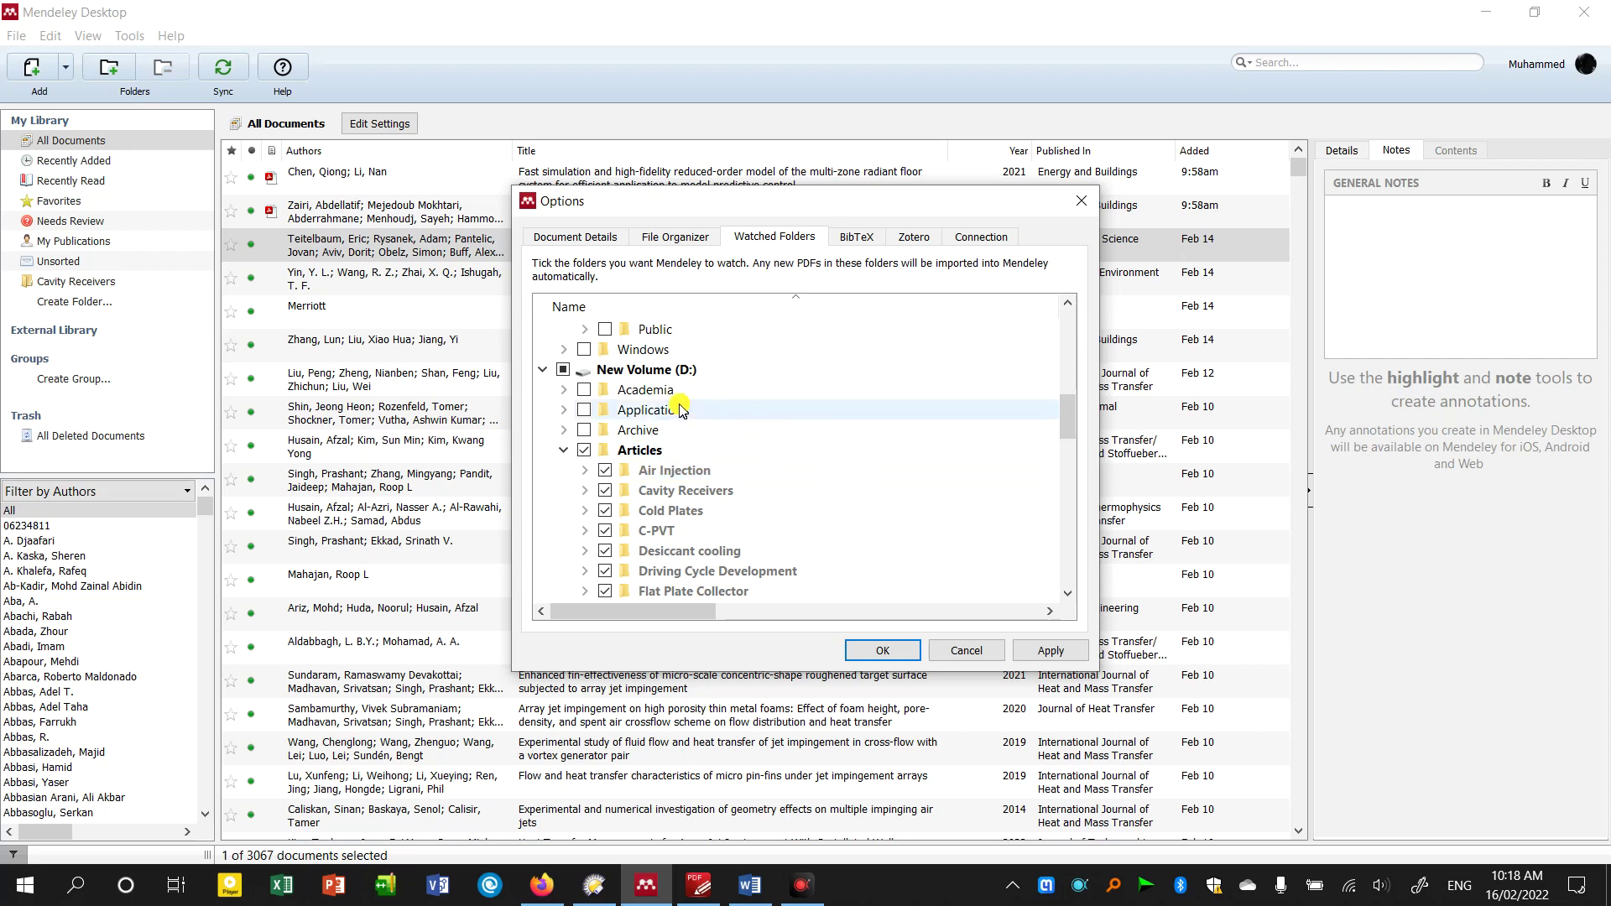
pyautogui.click(563, 371)
pyautogui.click(564, 370)
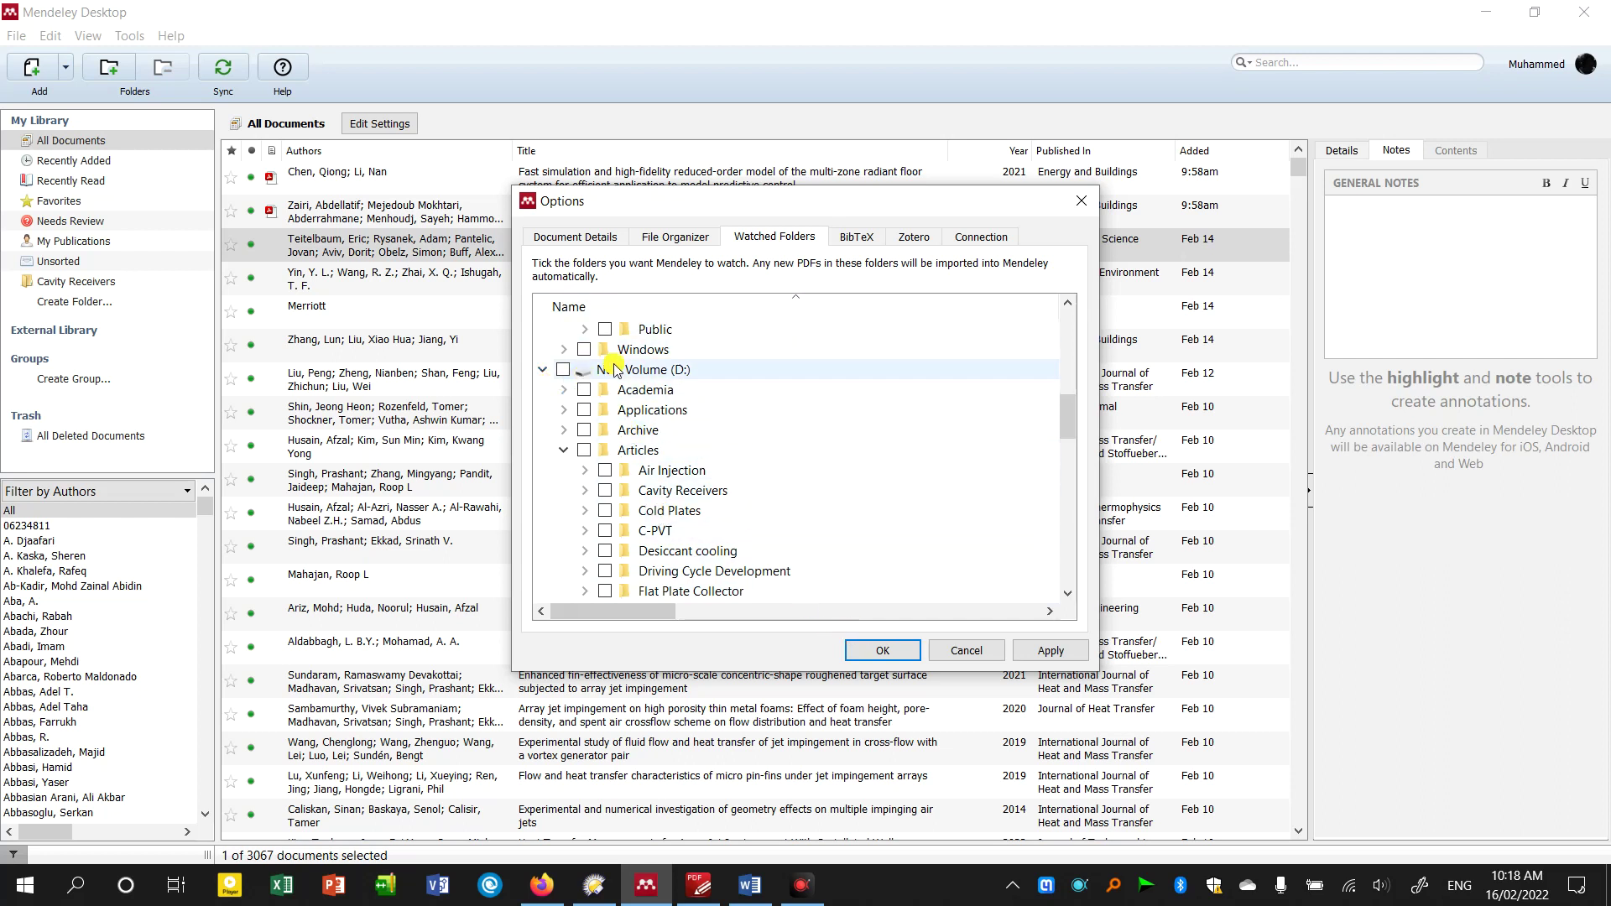
# - Look over the BibTeX, Zotero and Connection settings, then close the Options dialog
pyautogui.click(862, 244)
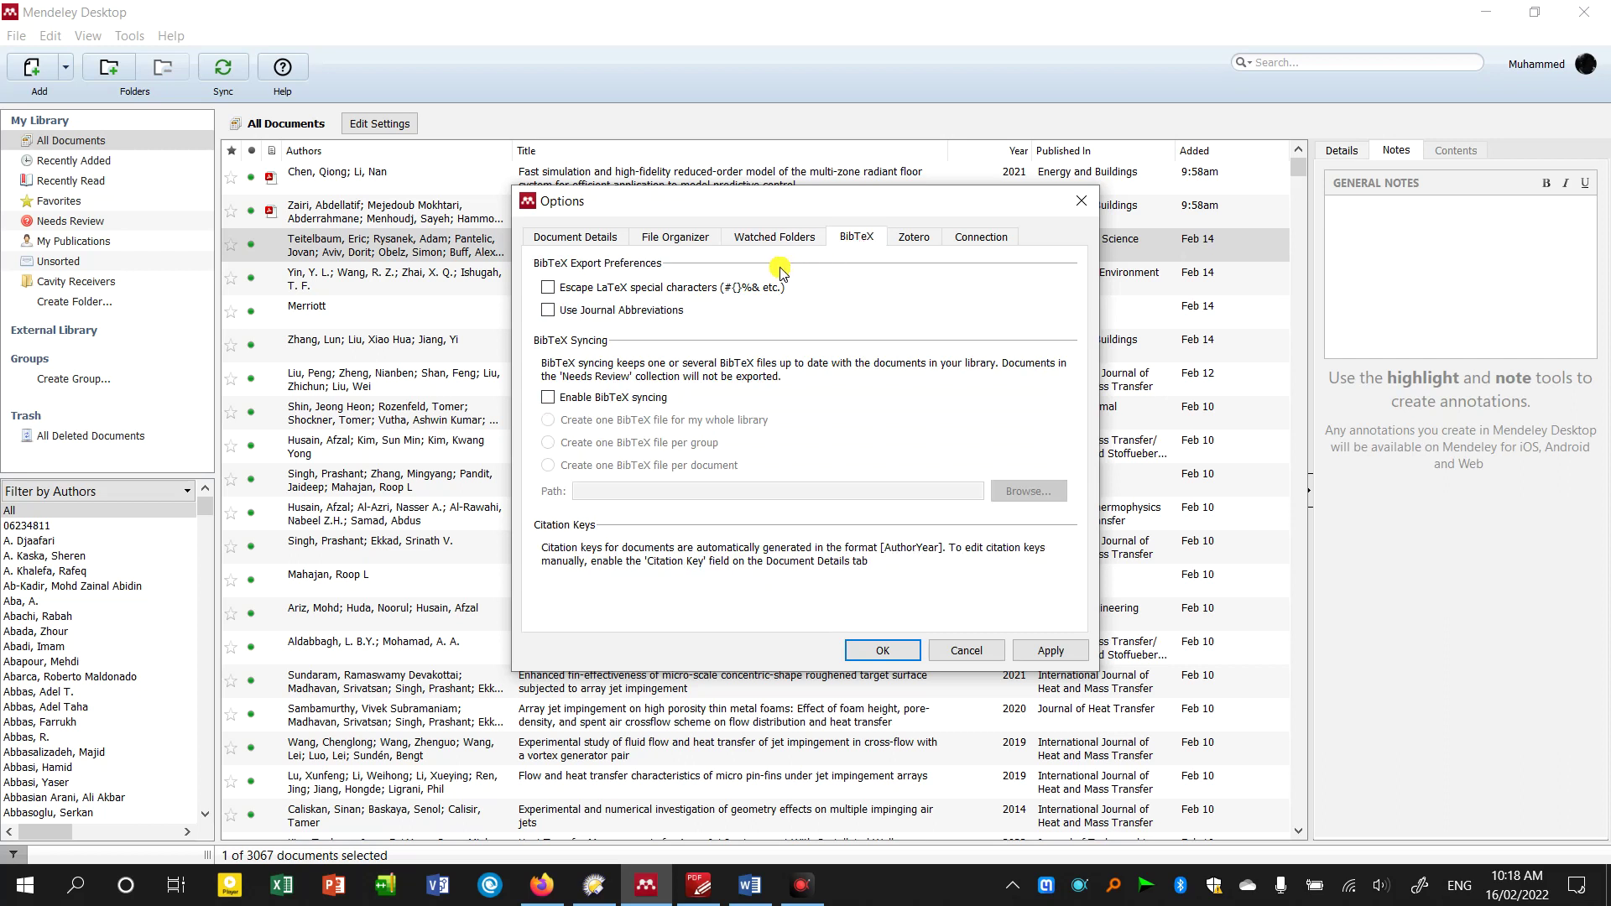
pyautogui.click(924, 244)
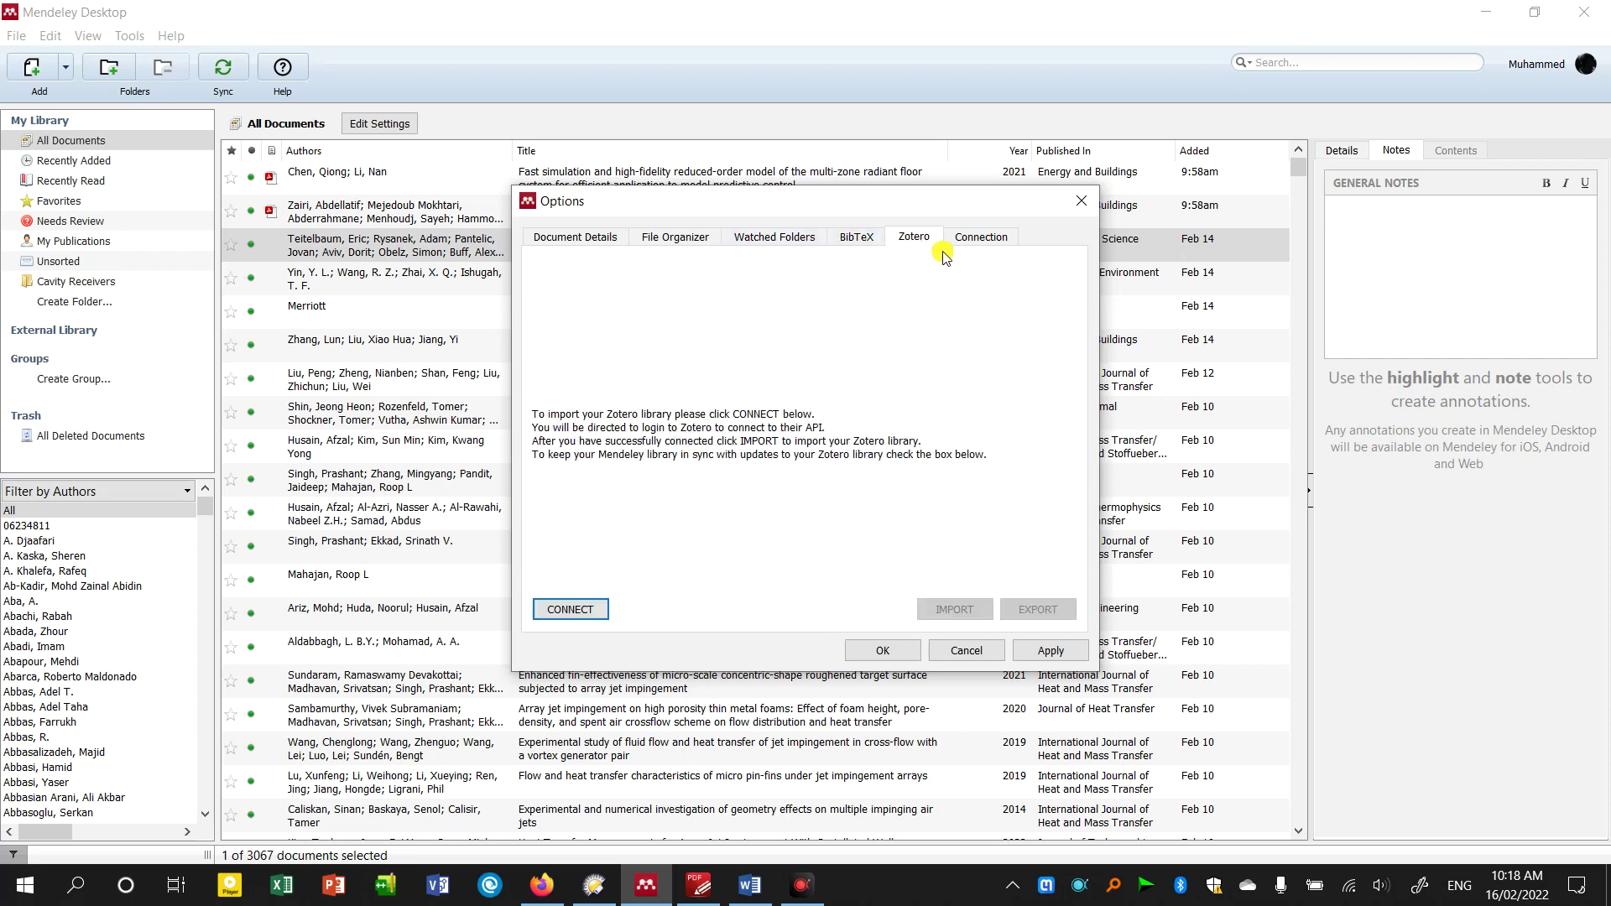
pyautogui.click(974, 243)
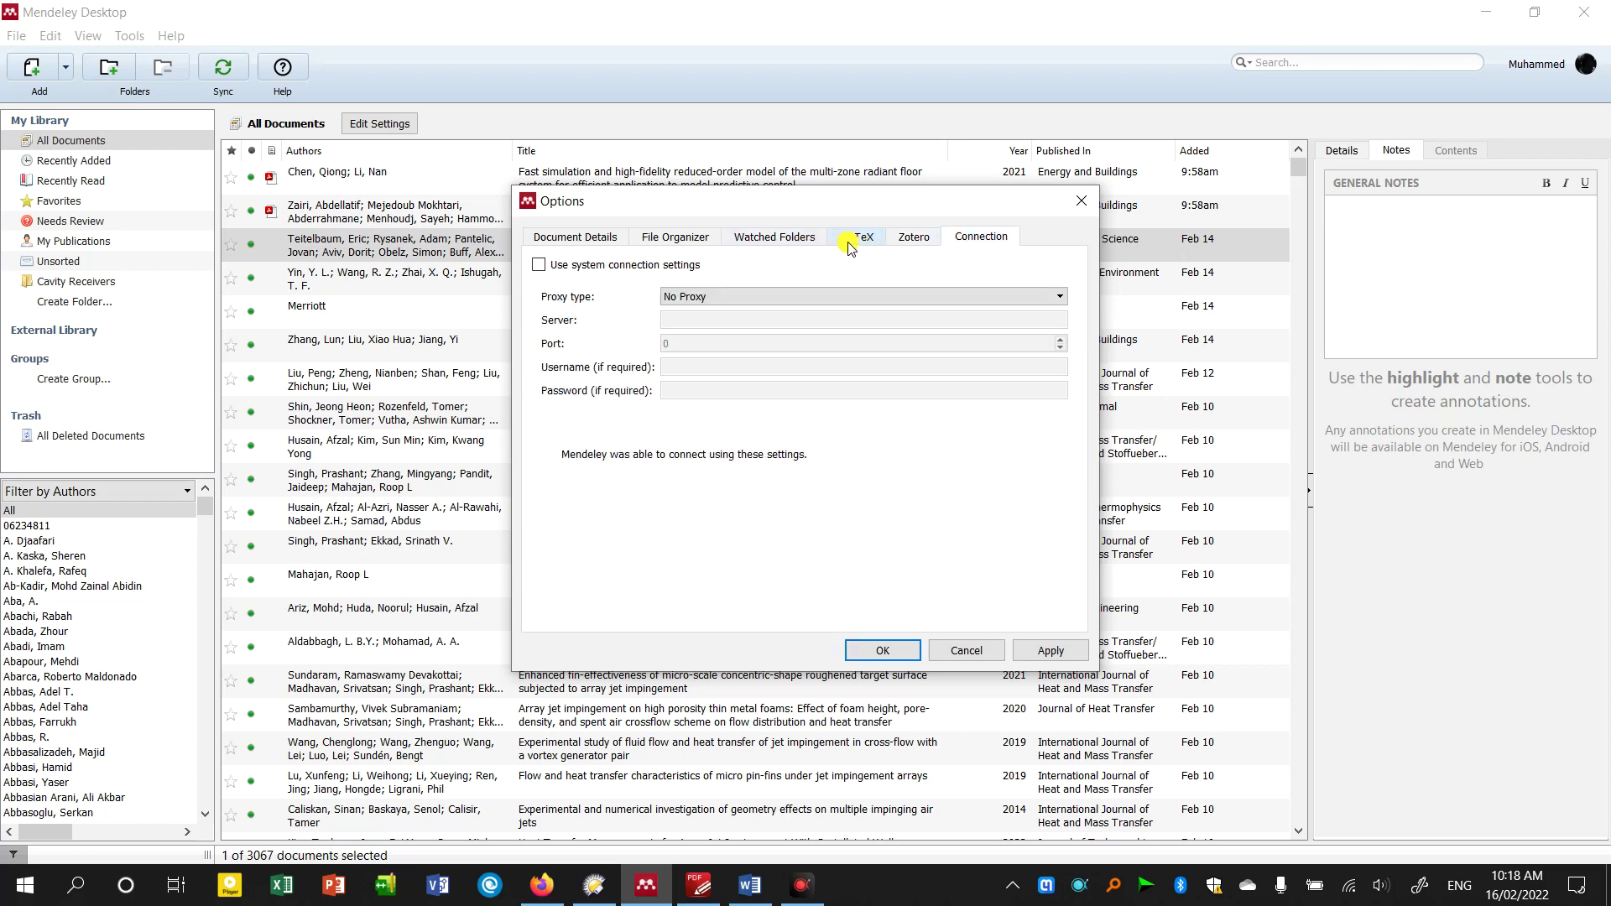
pyautogui.click(1082, 201)
pyautogui.click(524, 279)
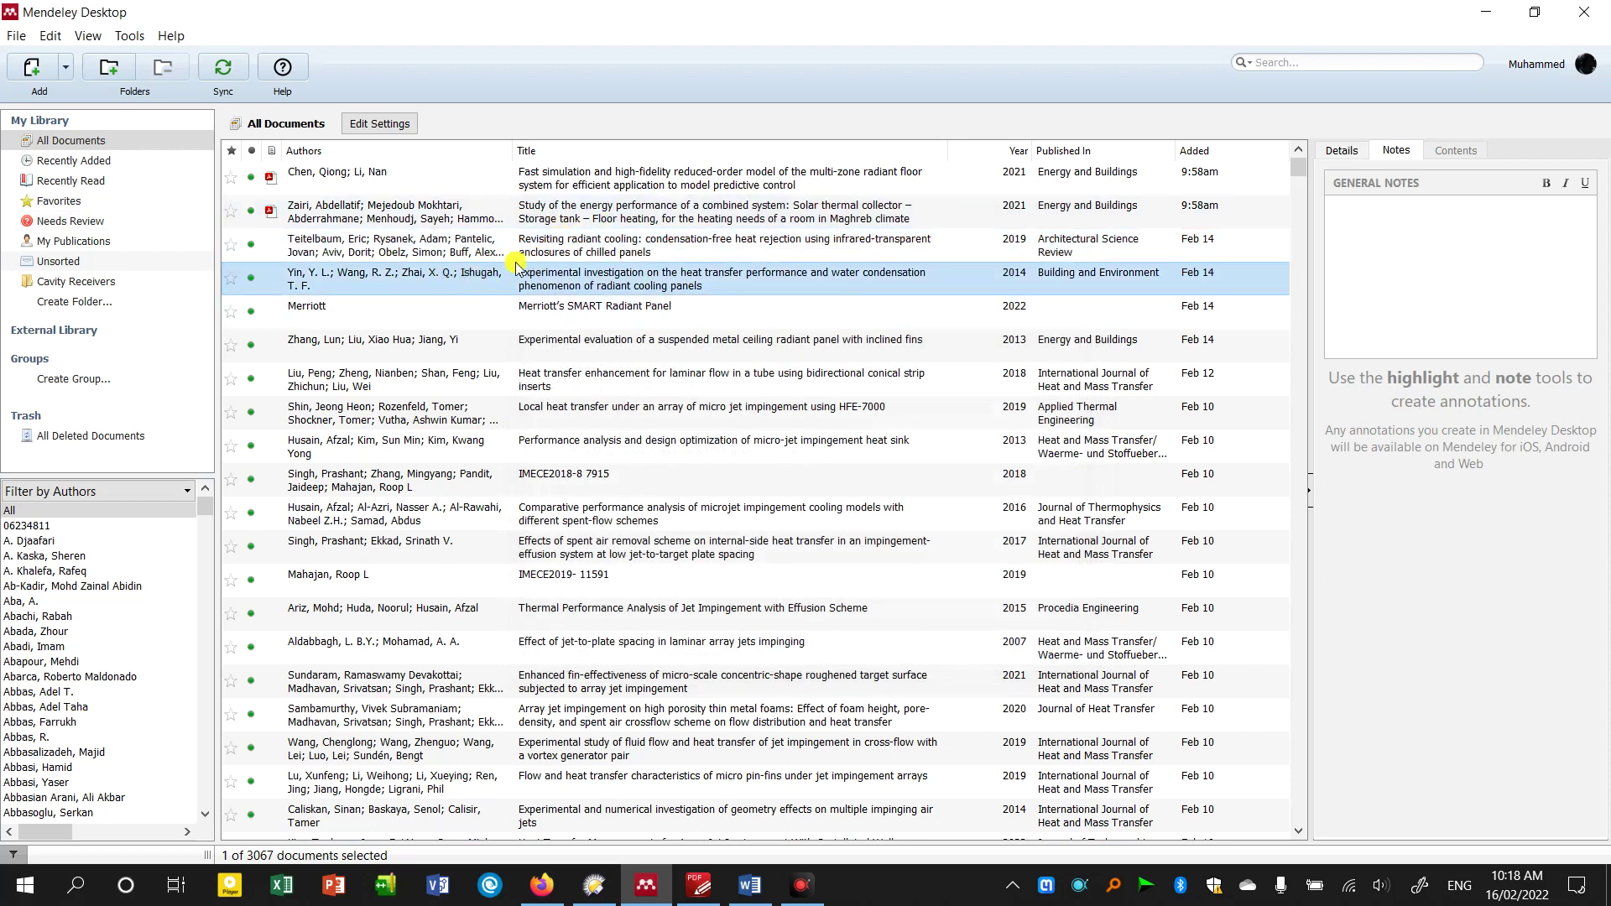
# - Select the solar thermal and radiant floor papers, check their context menu, then bring XYplorer forward
pyautogui.click(705, 216)
pyautogui.click(549, 210)
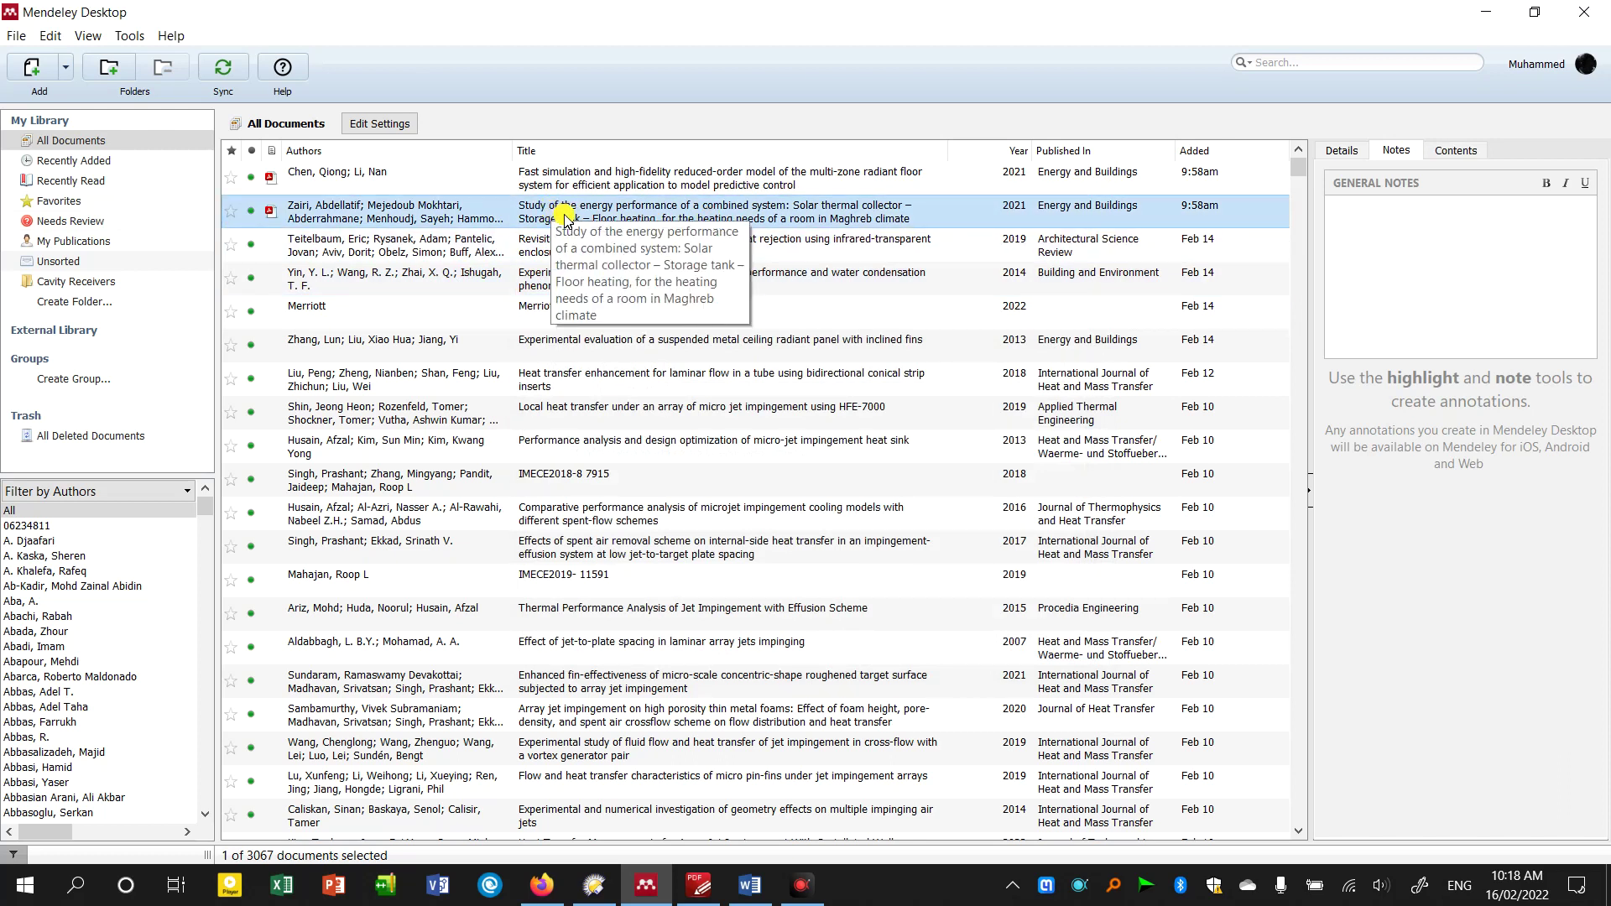
pyautogui.hotkey('shift', 'Up')
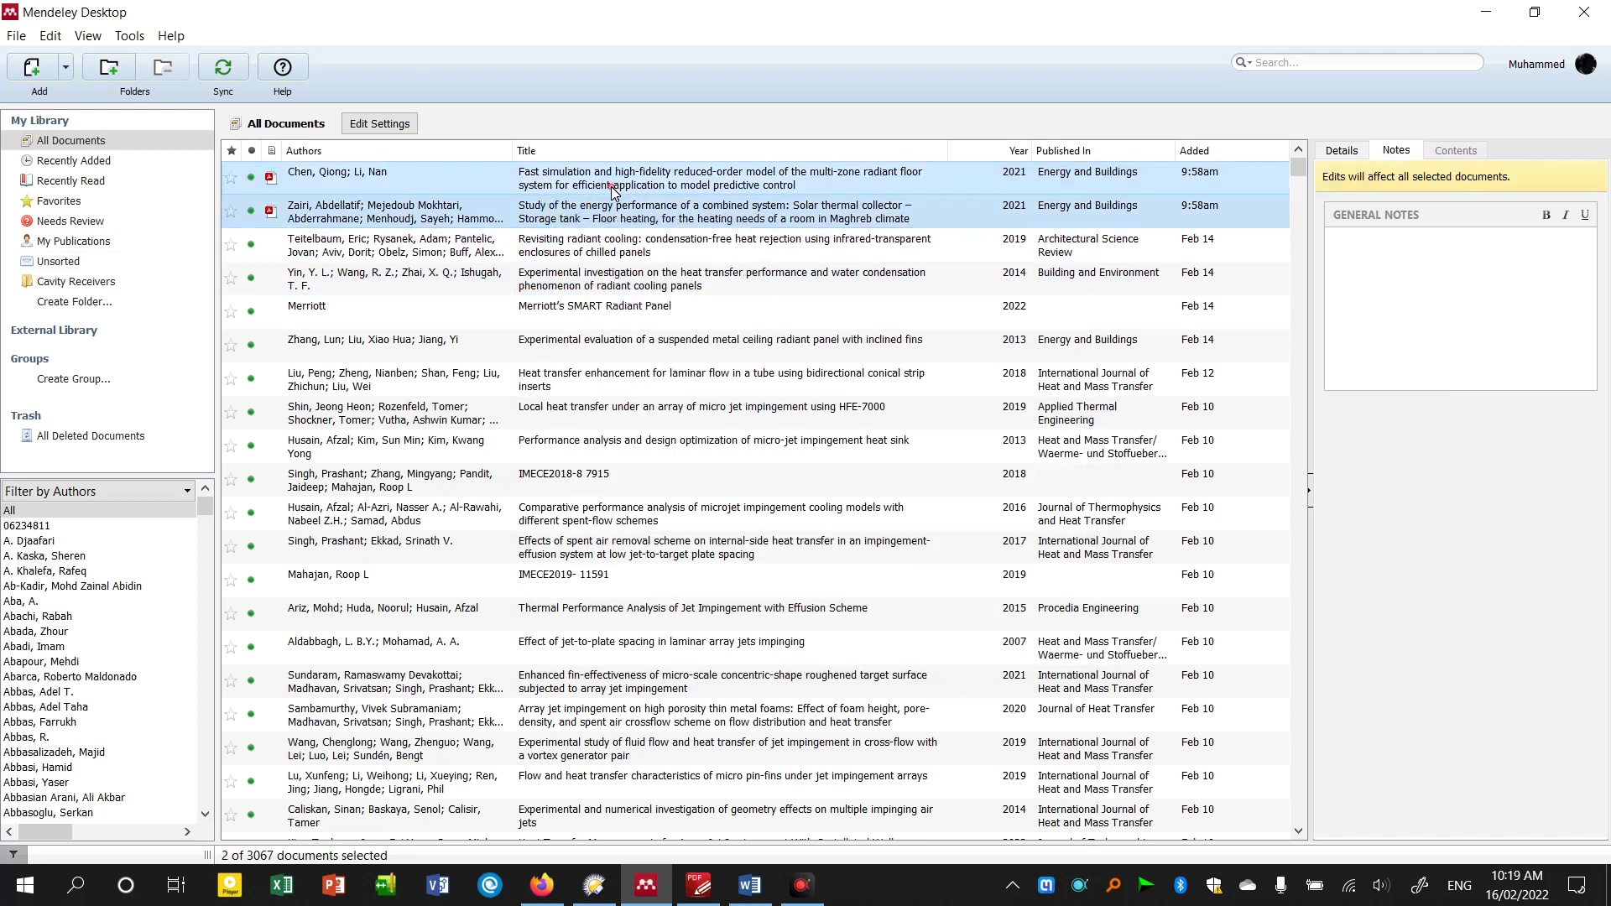
pyautogui.rightClick(603, 206)
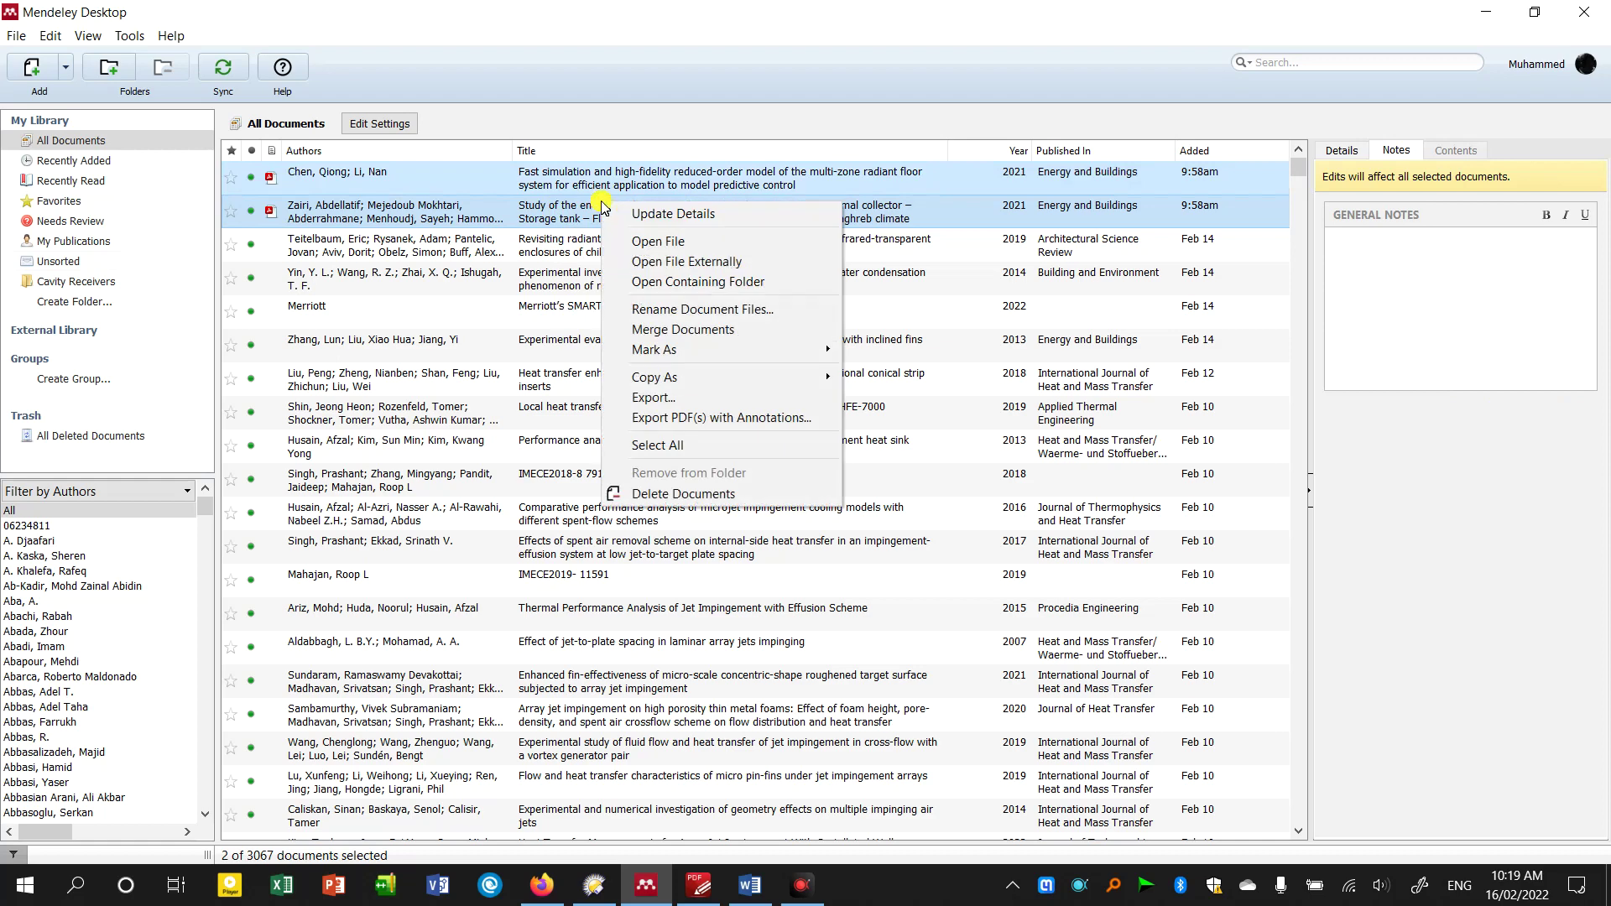
pyautogui.click(542, 211)
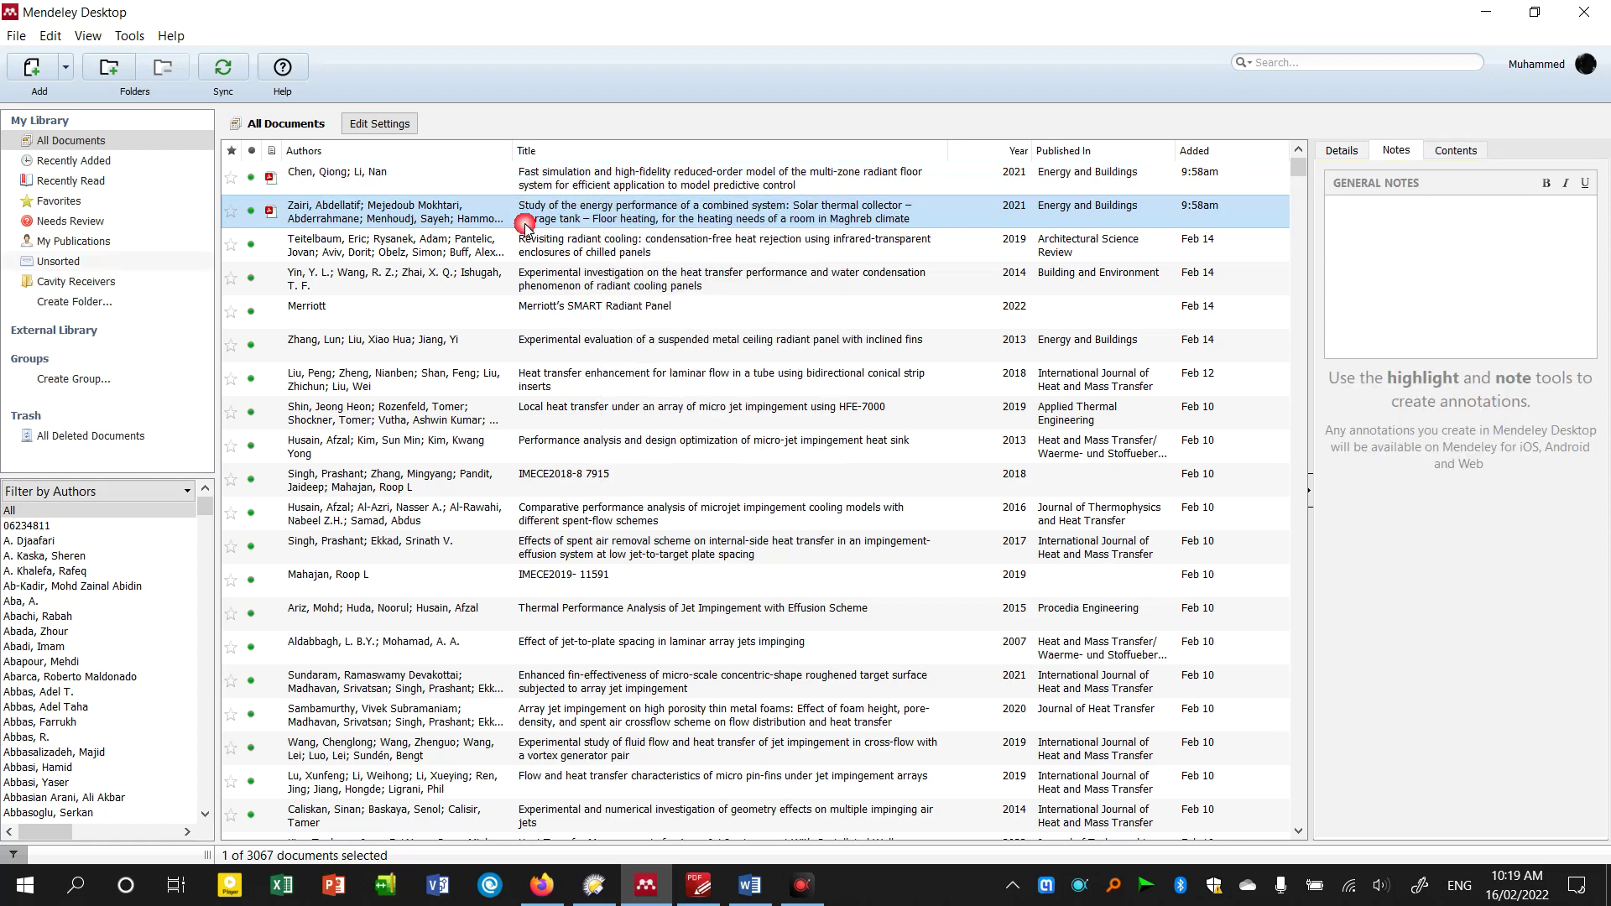
pyautogui.click(611, 177)
pyautogui.click(594, 885)
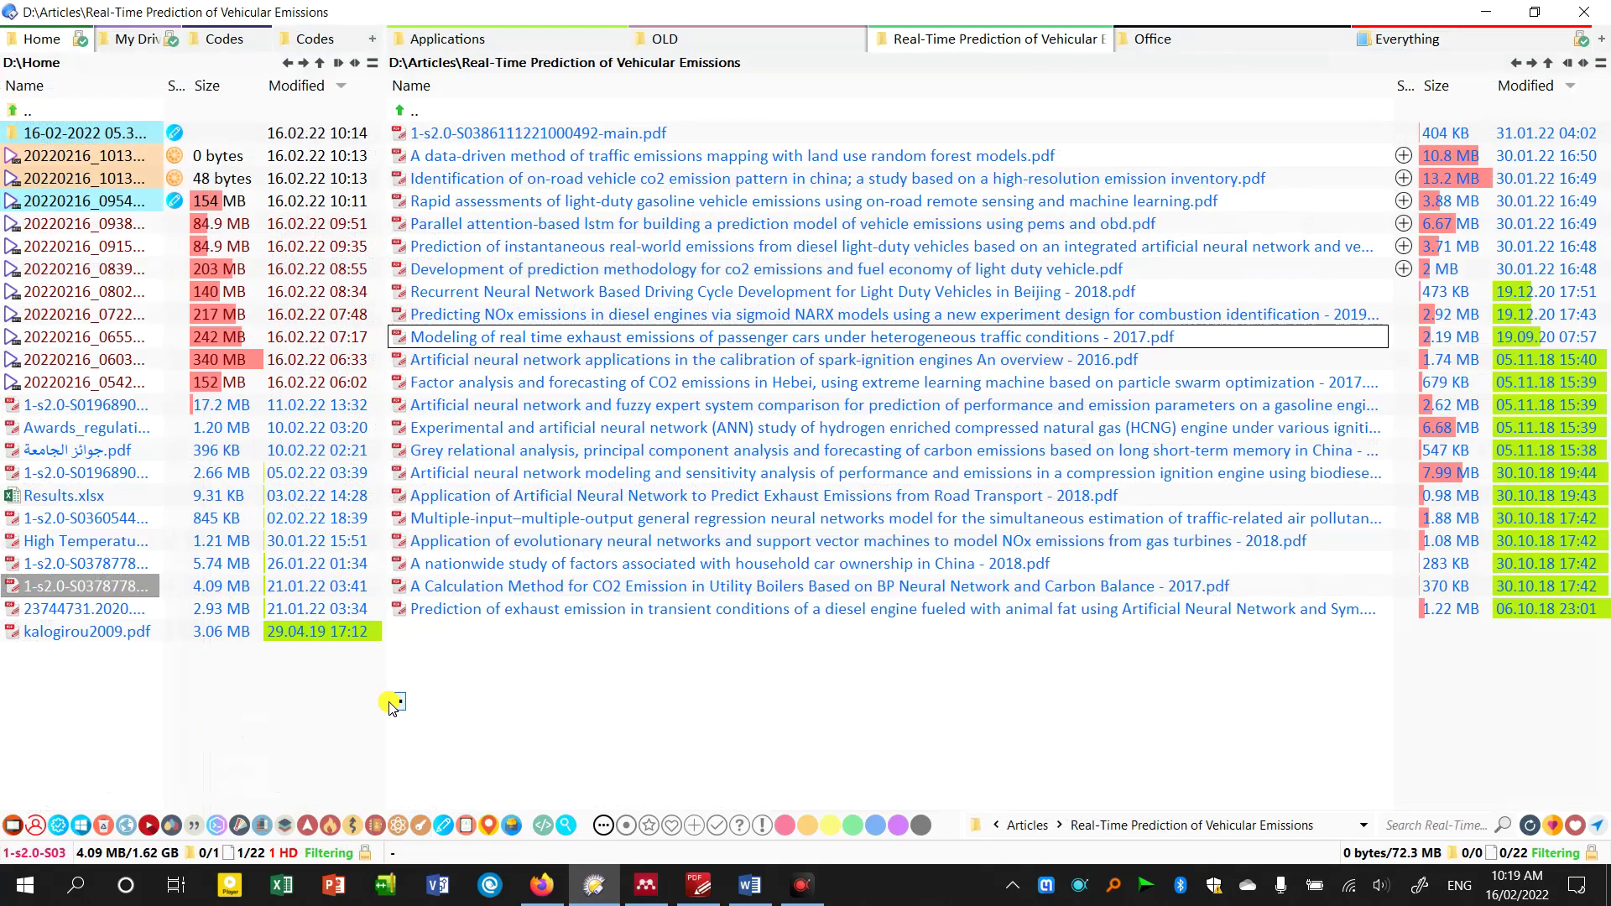
# - Widen XYplorer's left pane, select both 1-s2.0 PDFs, and snap XYplorer left beside Mendeley
pyautogui.moveTo(388, 705); pyautogui.dragTo(722, 710)
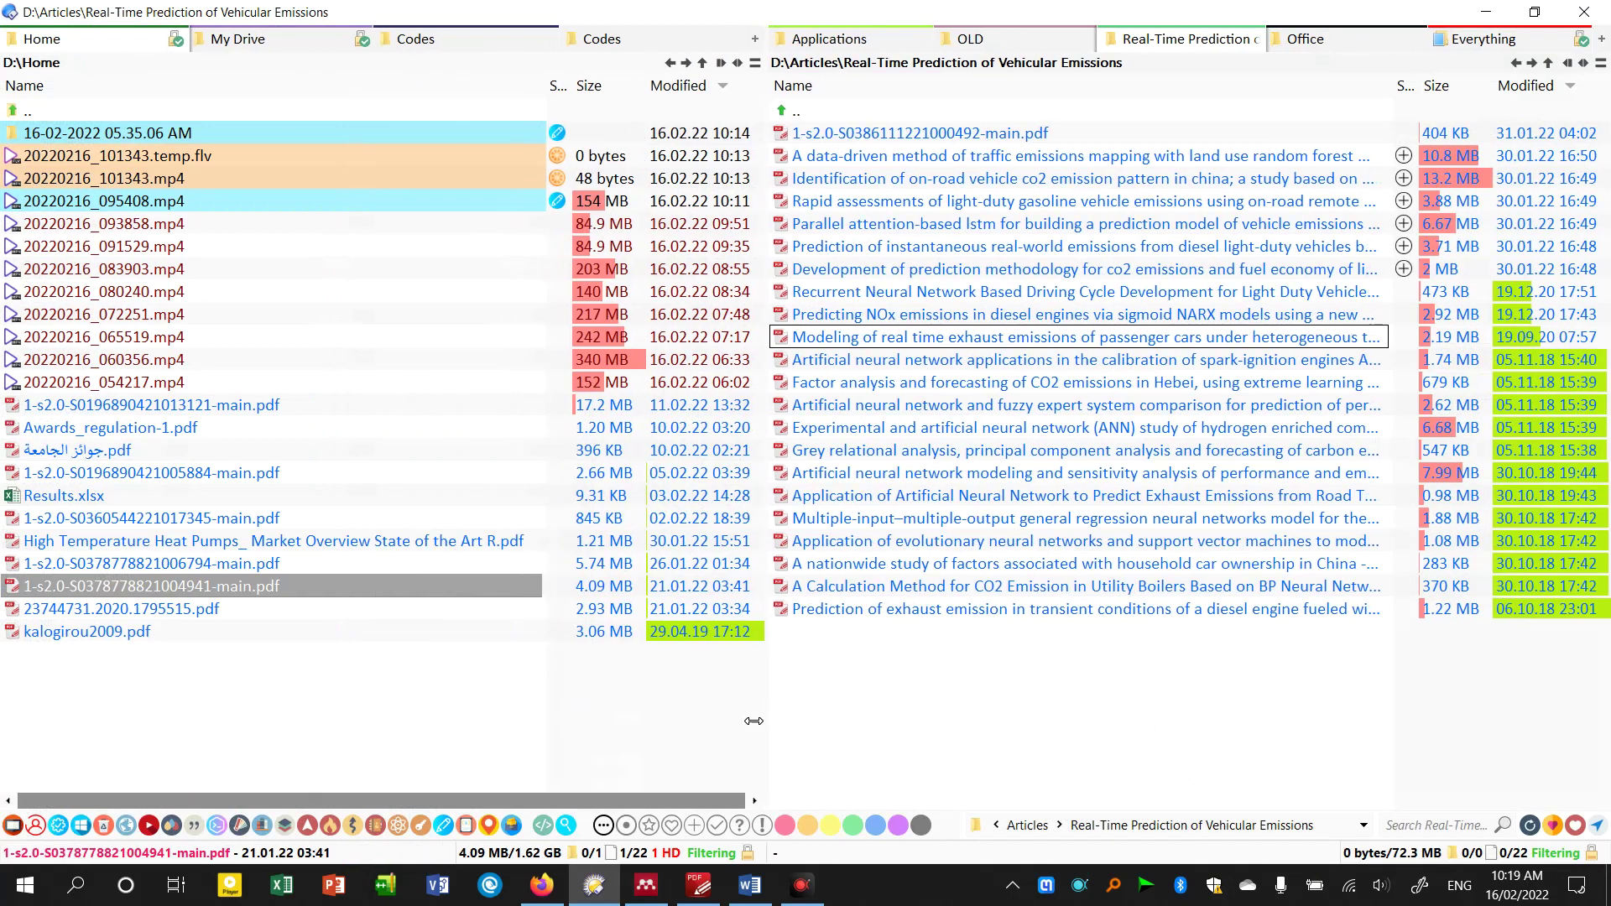
pyautogui.moveTo(375, 592); pyautogui.dragTo(369, 564)
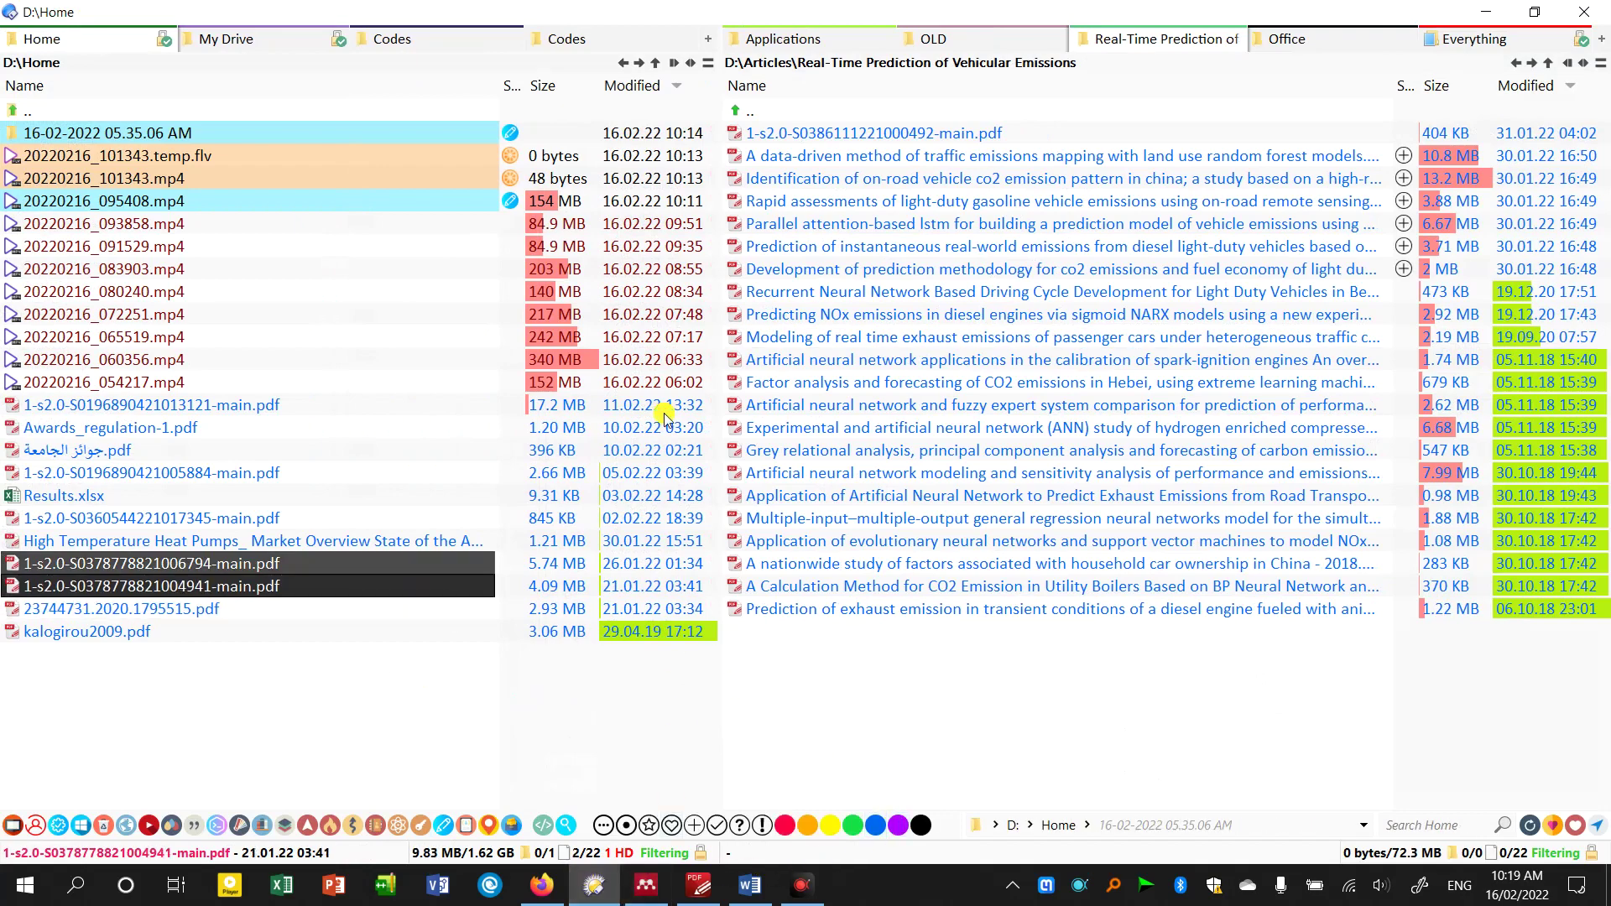
pyautogui.moveTo(623, 34); pyautogui.dragTo(4, 134)
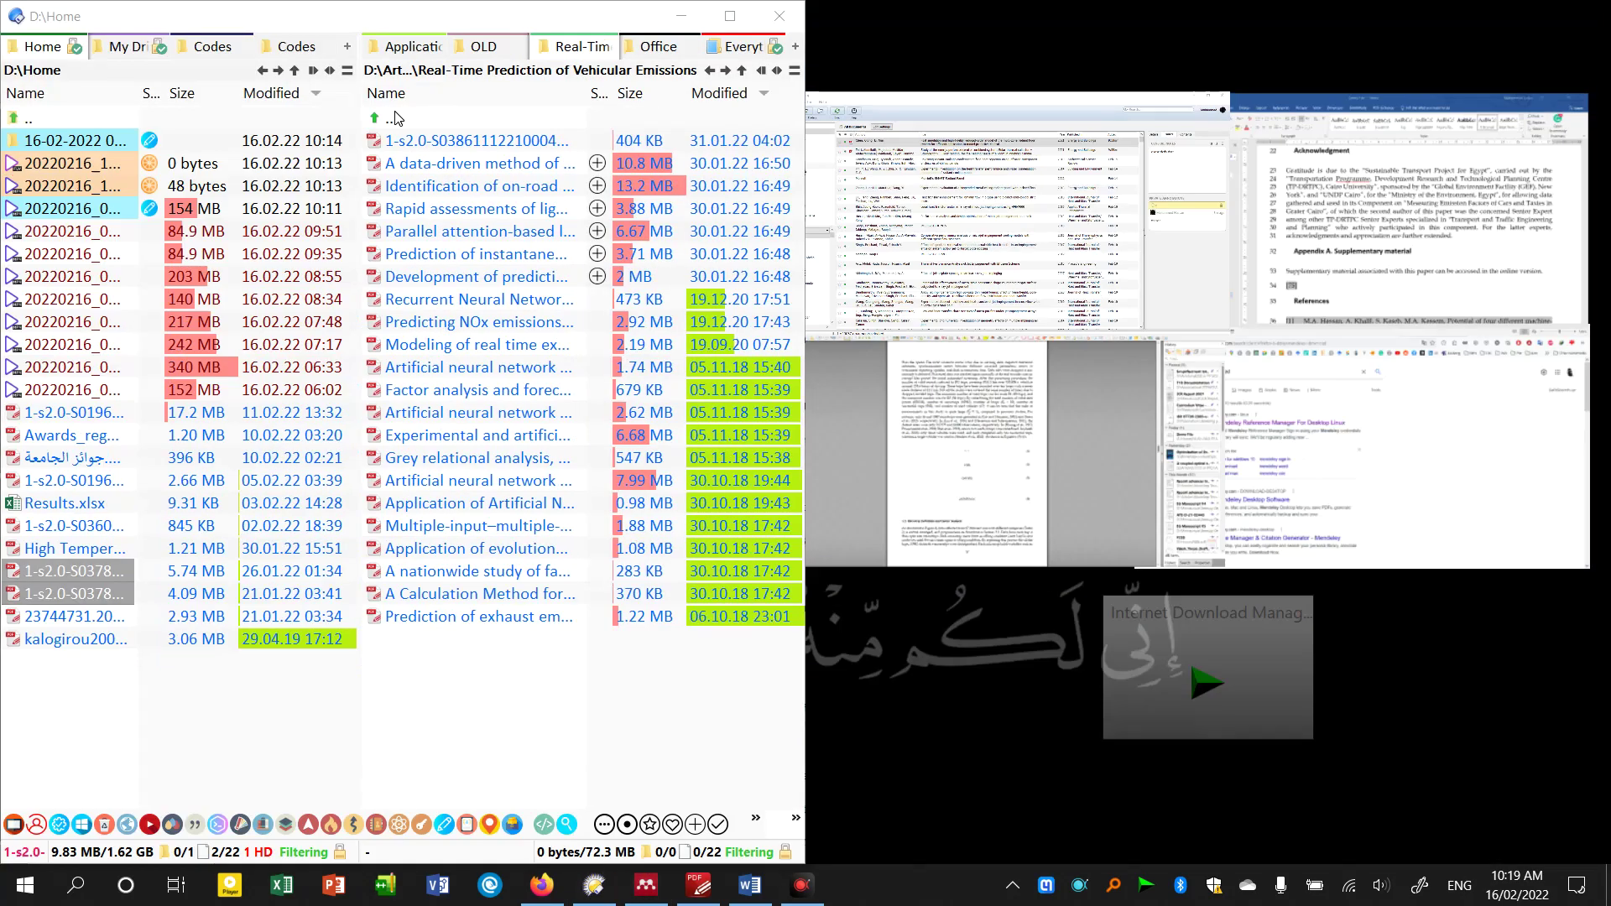
pyautogui.click(1005, 124)
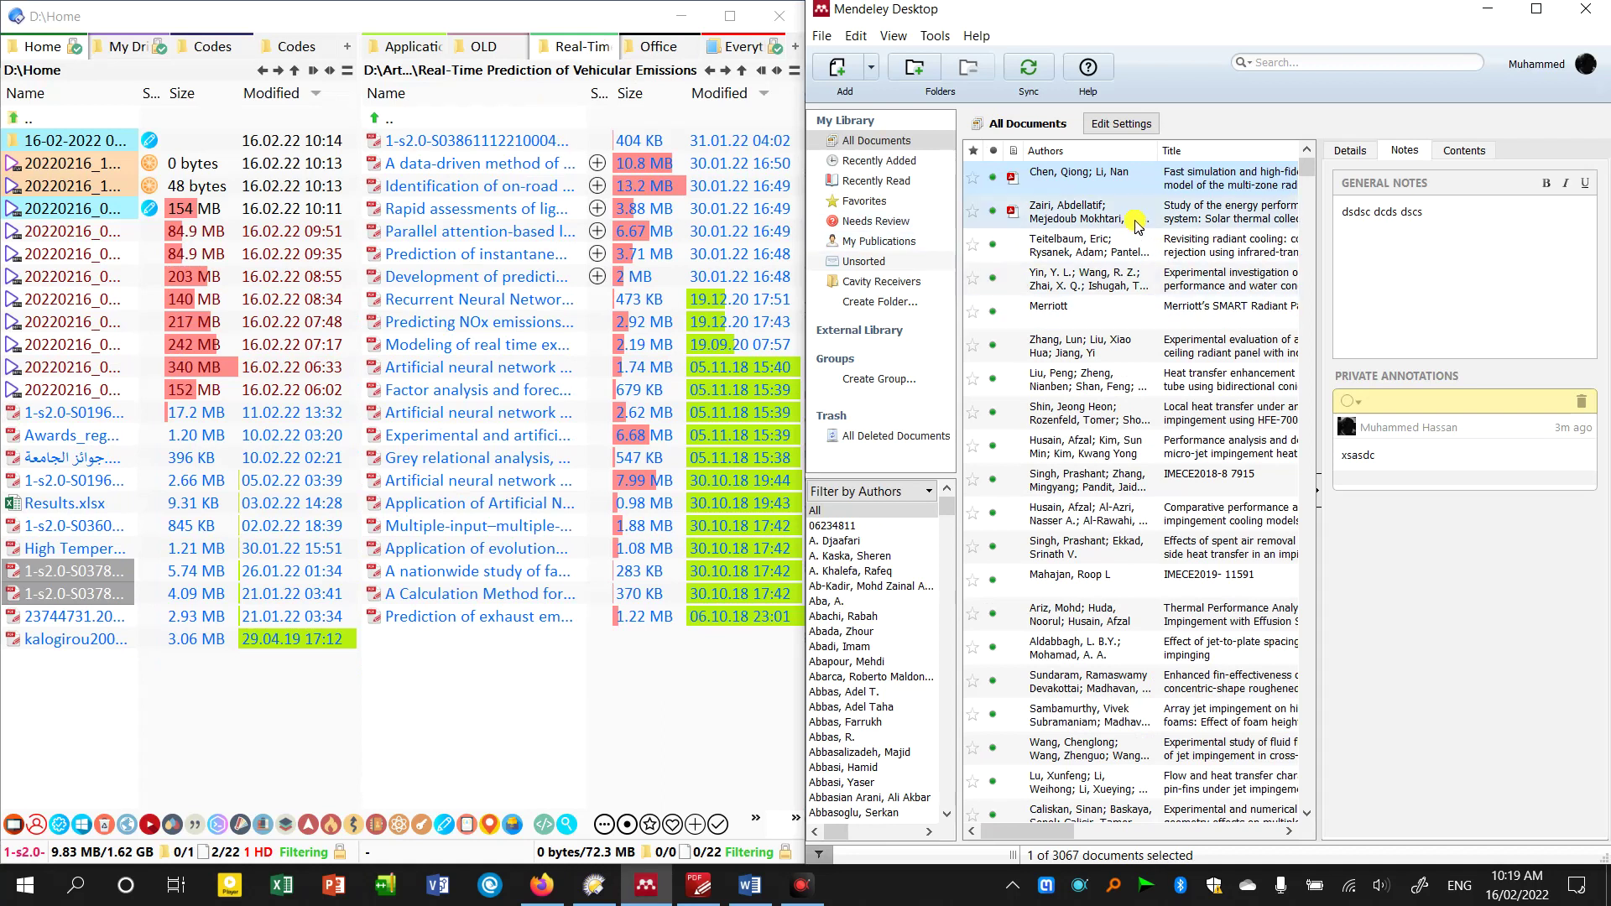
# - Rename both new papers' PDF files with a Year - Title pattern, removing Author
pyautogui.keyDown('ctrl'); pyautogui.click(1122, 182); pyautogui.keyUp('ctrl')
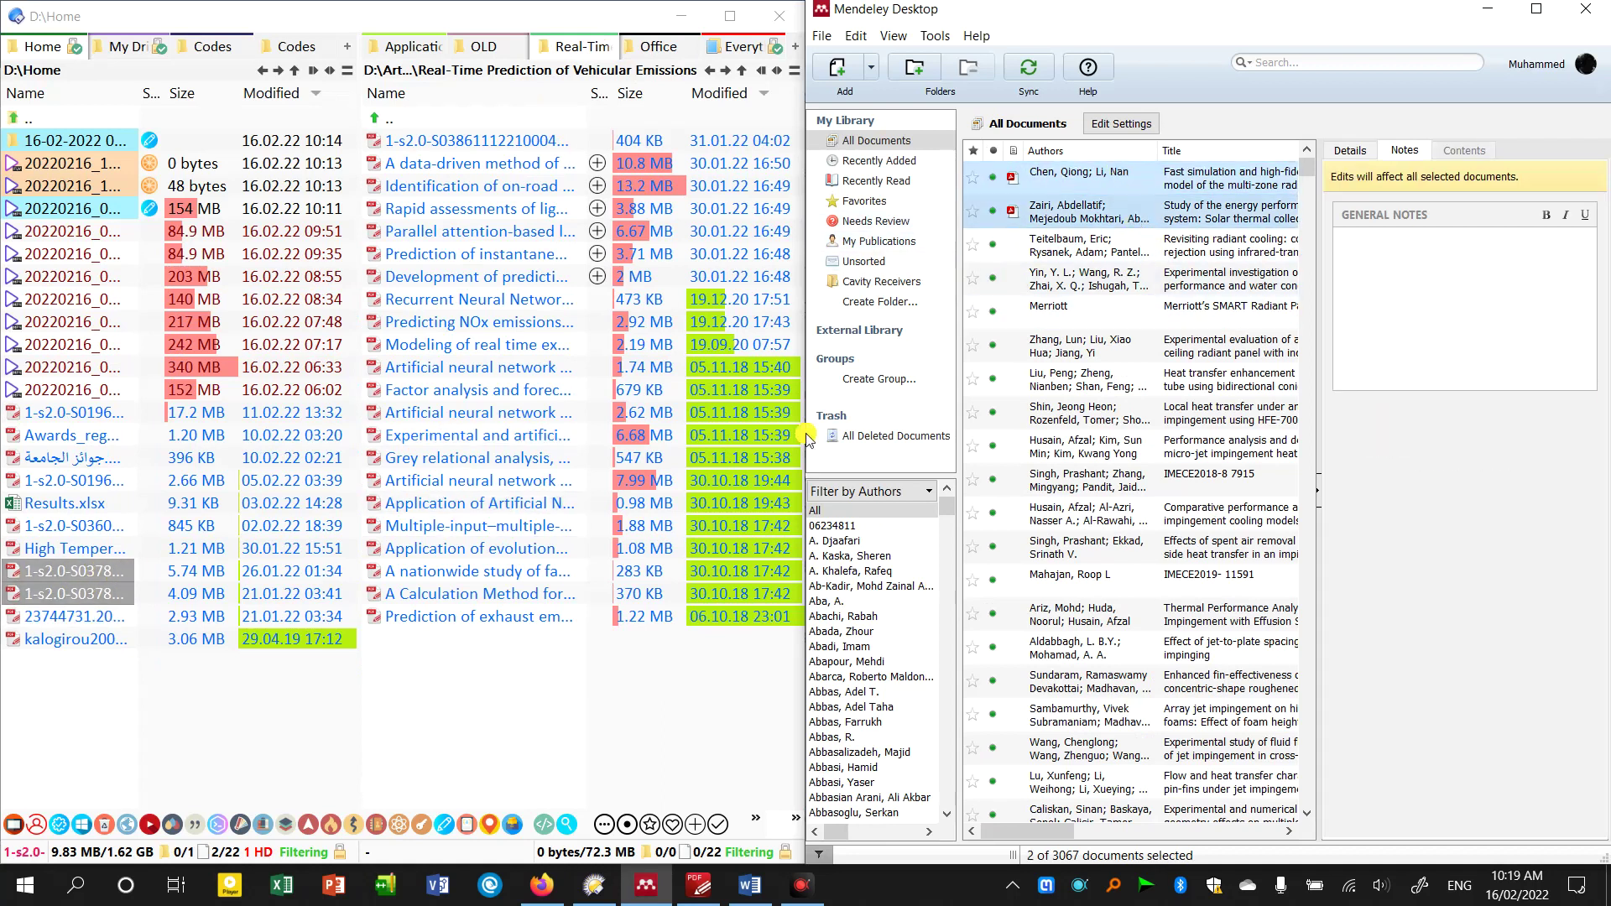
pyautogui.rightClick(1078, 203)
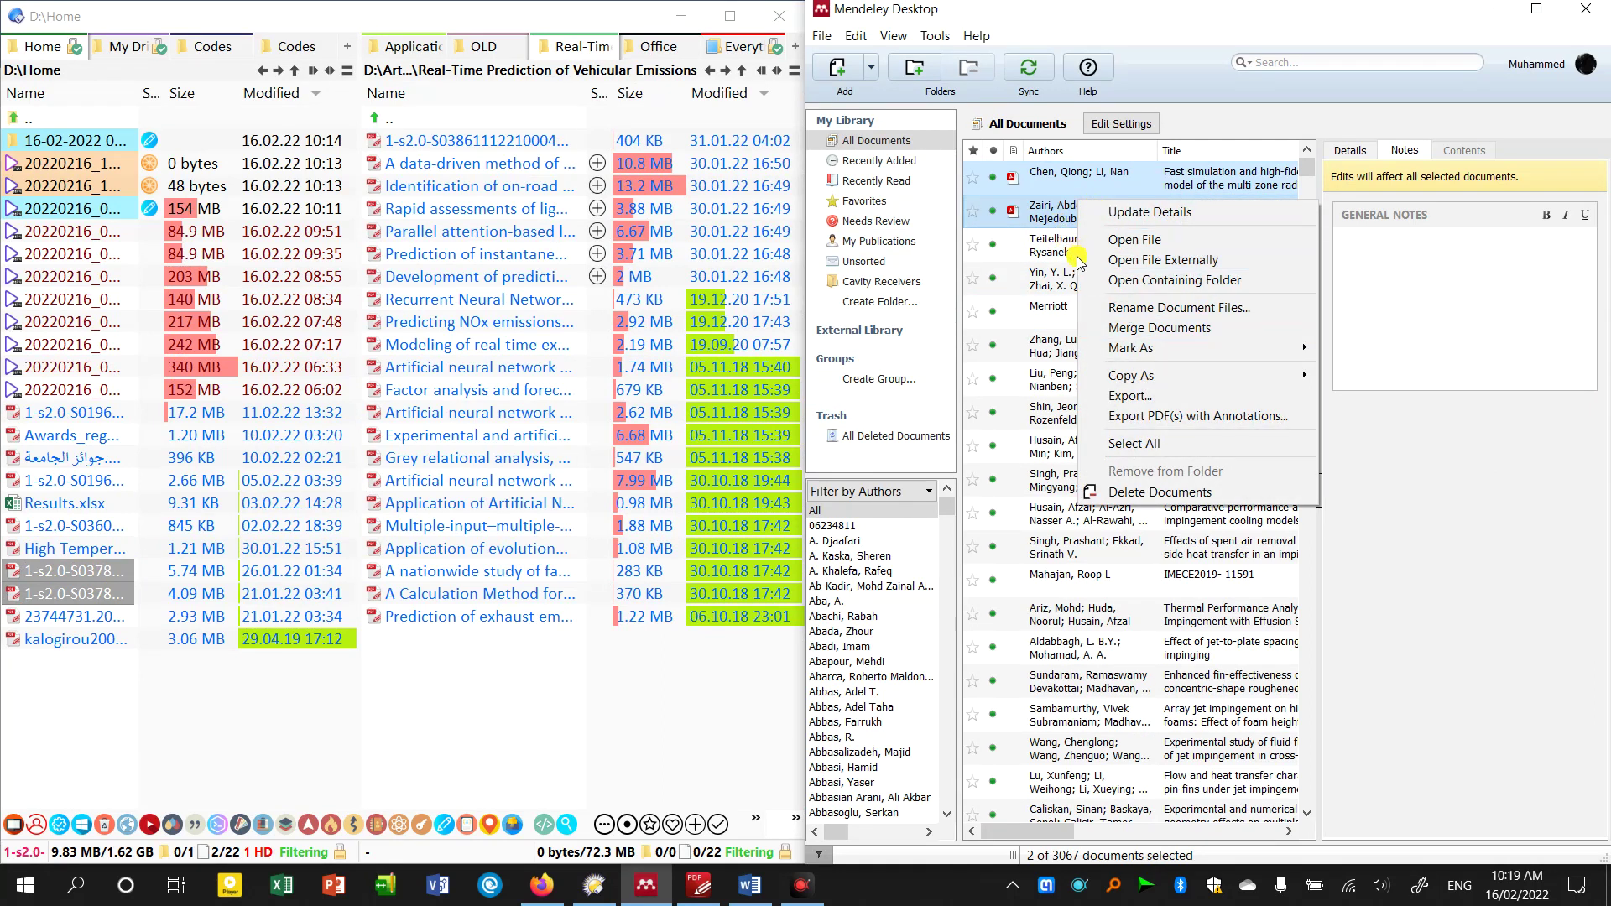
pyautogui.click(1123, 308)
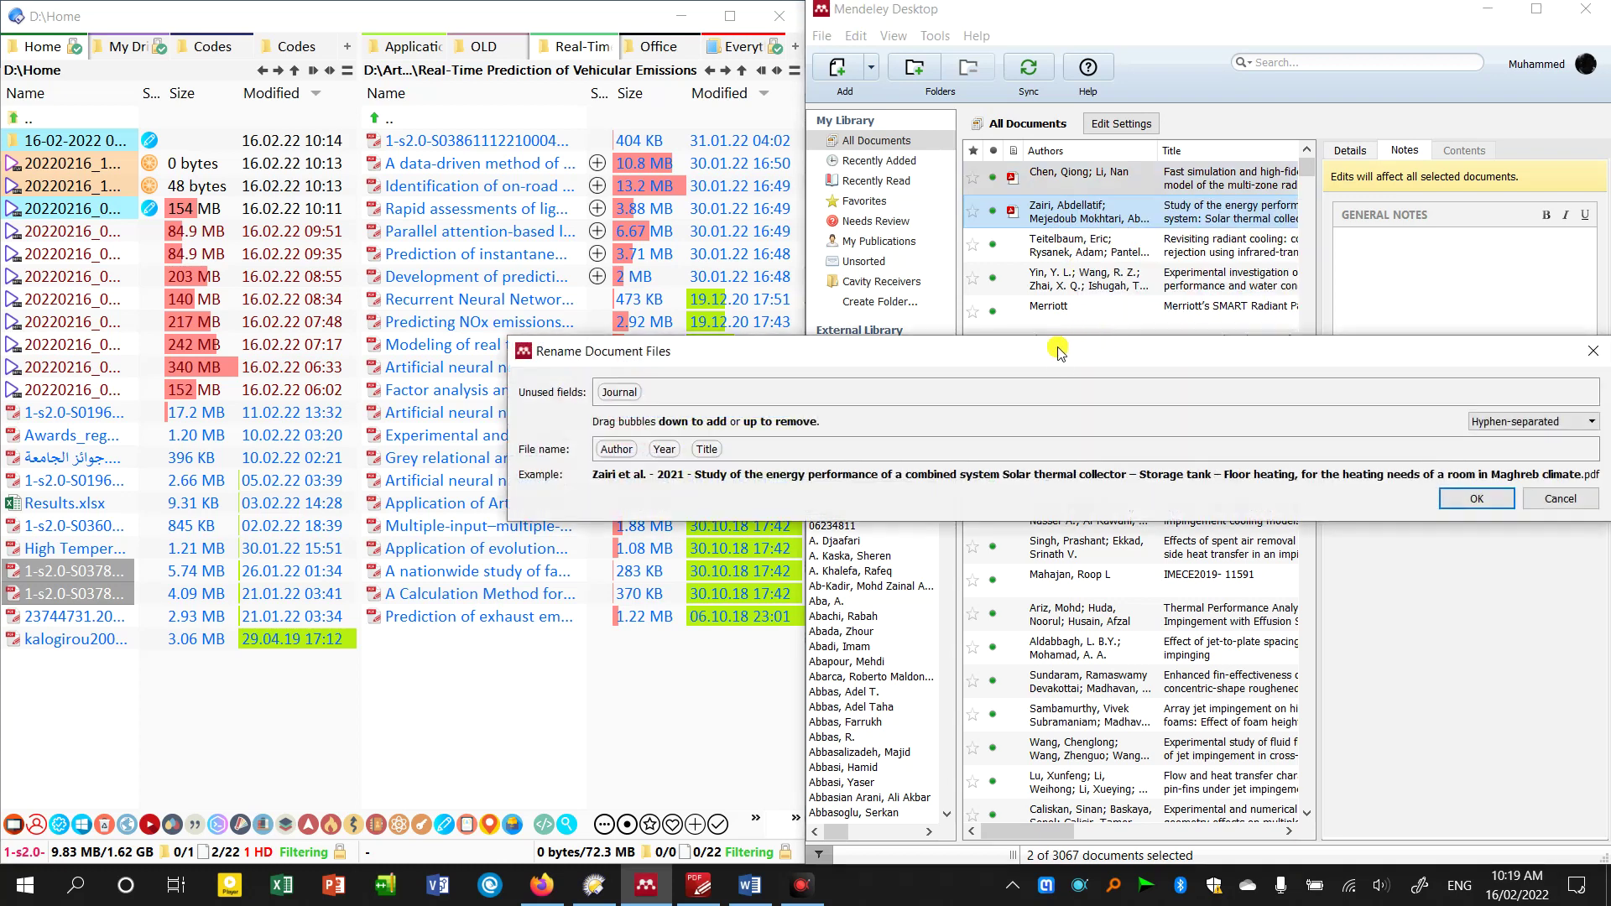
pyautogui.moveTo(422, 378)
pyautogui.mouseDown()
pyautogui.moveTo(425, 340)
pyautogui.moveTo(472, 393)
pyautogui.mouseUp()
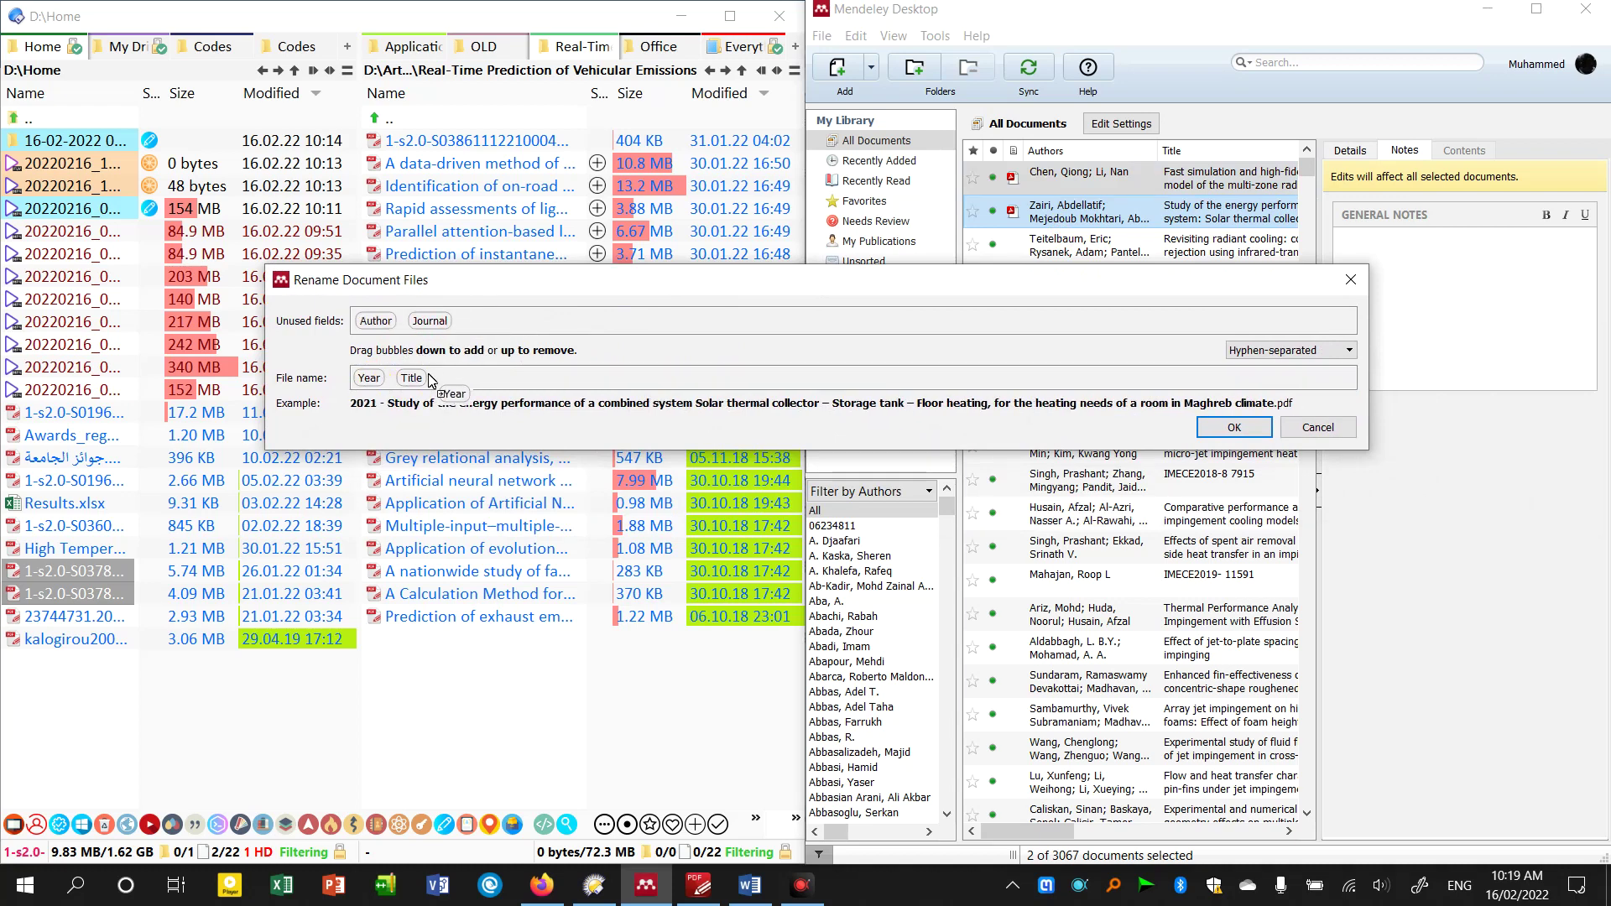
pyautogui.click(1227, 428)
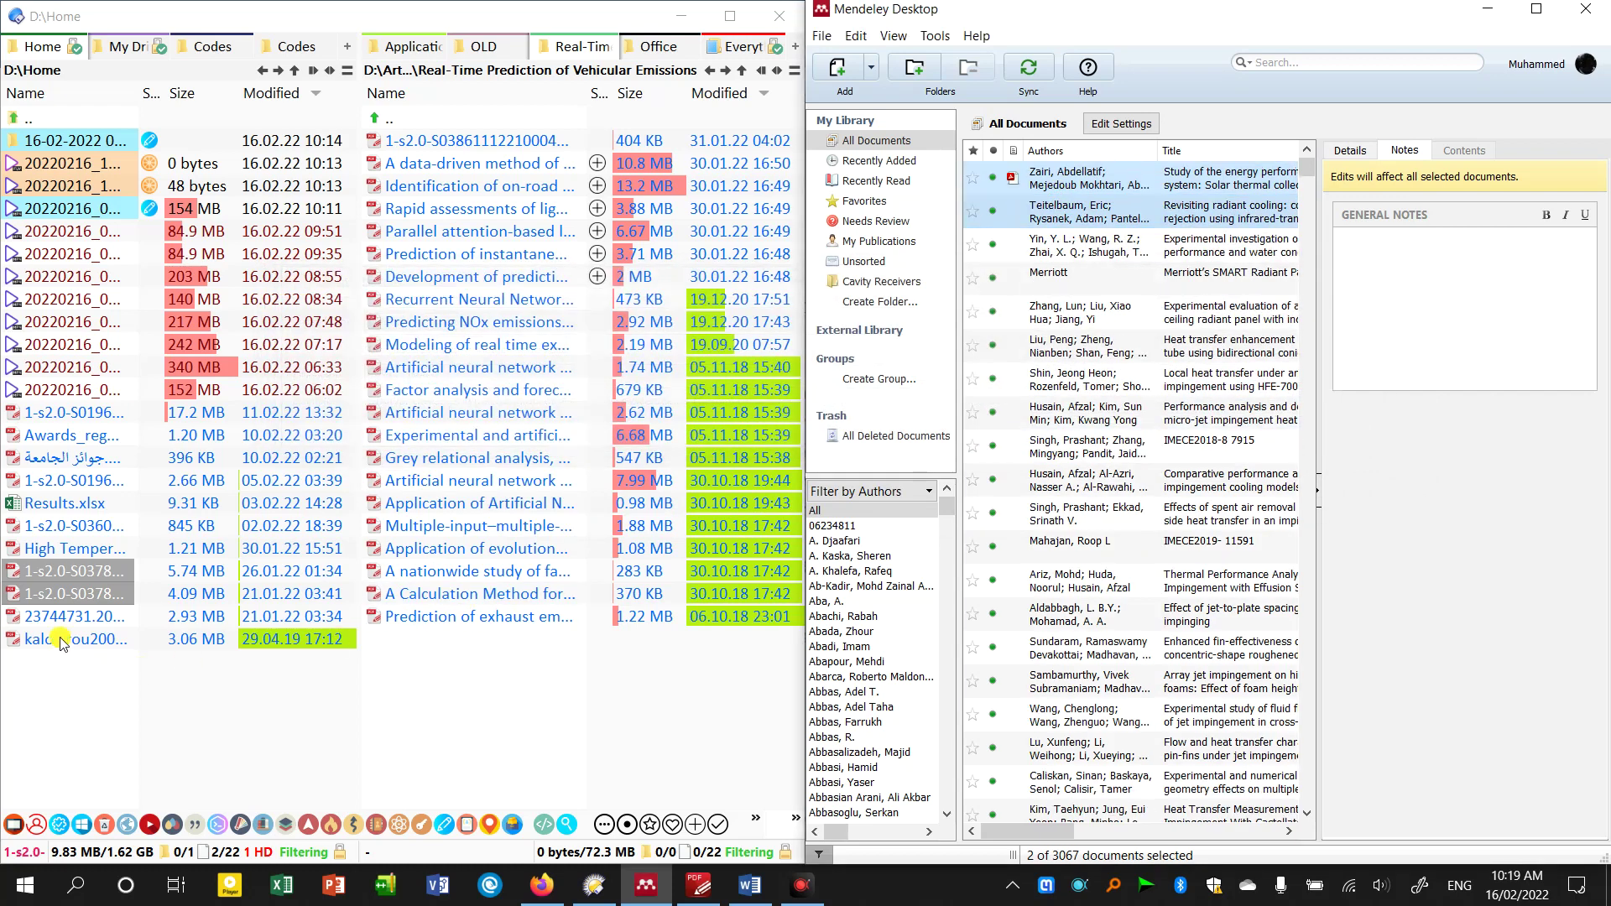
# - Maximise the file manager, preview the renamed title-based PDFs, then return to Mendeley Desktop
pyautogui.click(257, 663)
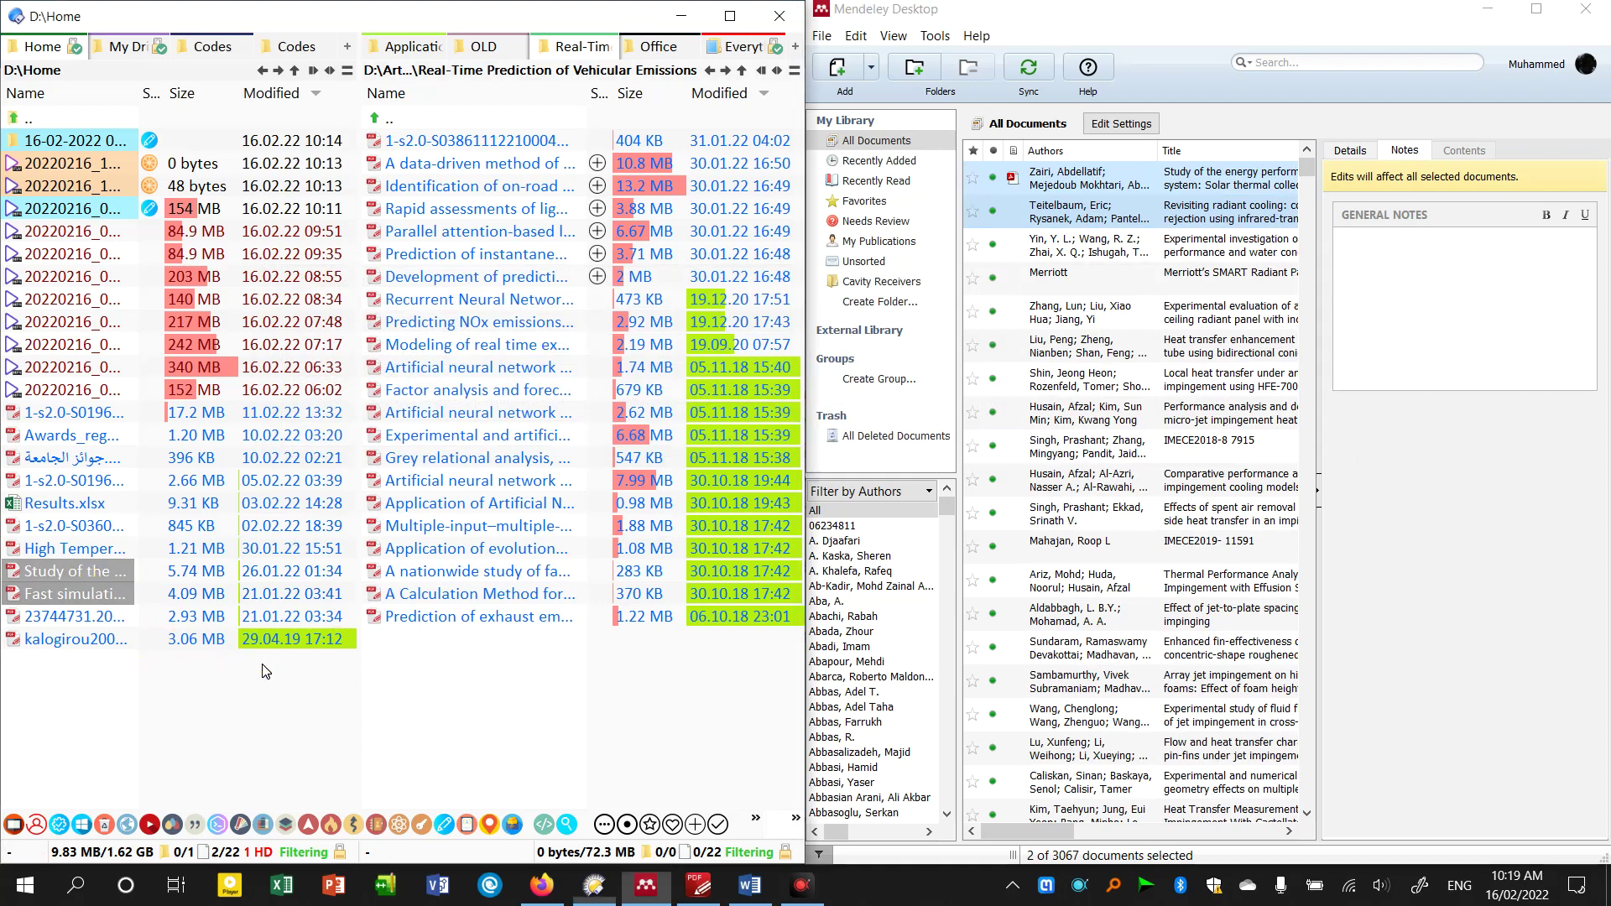
pyautogui.click(723, 24)
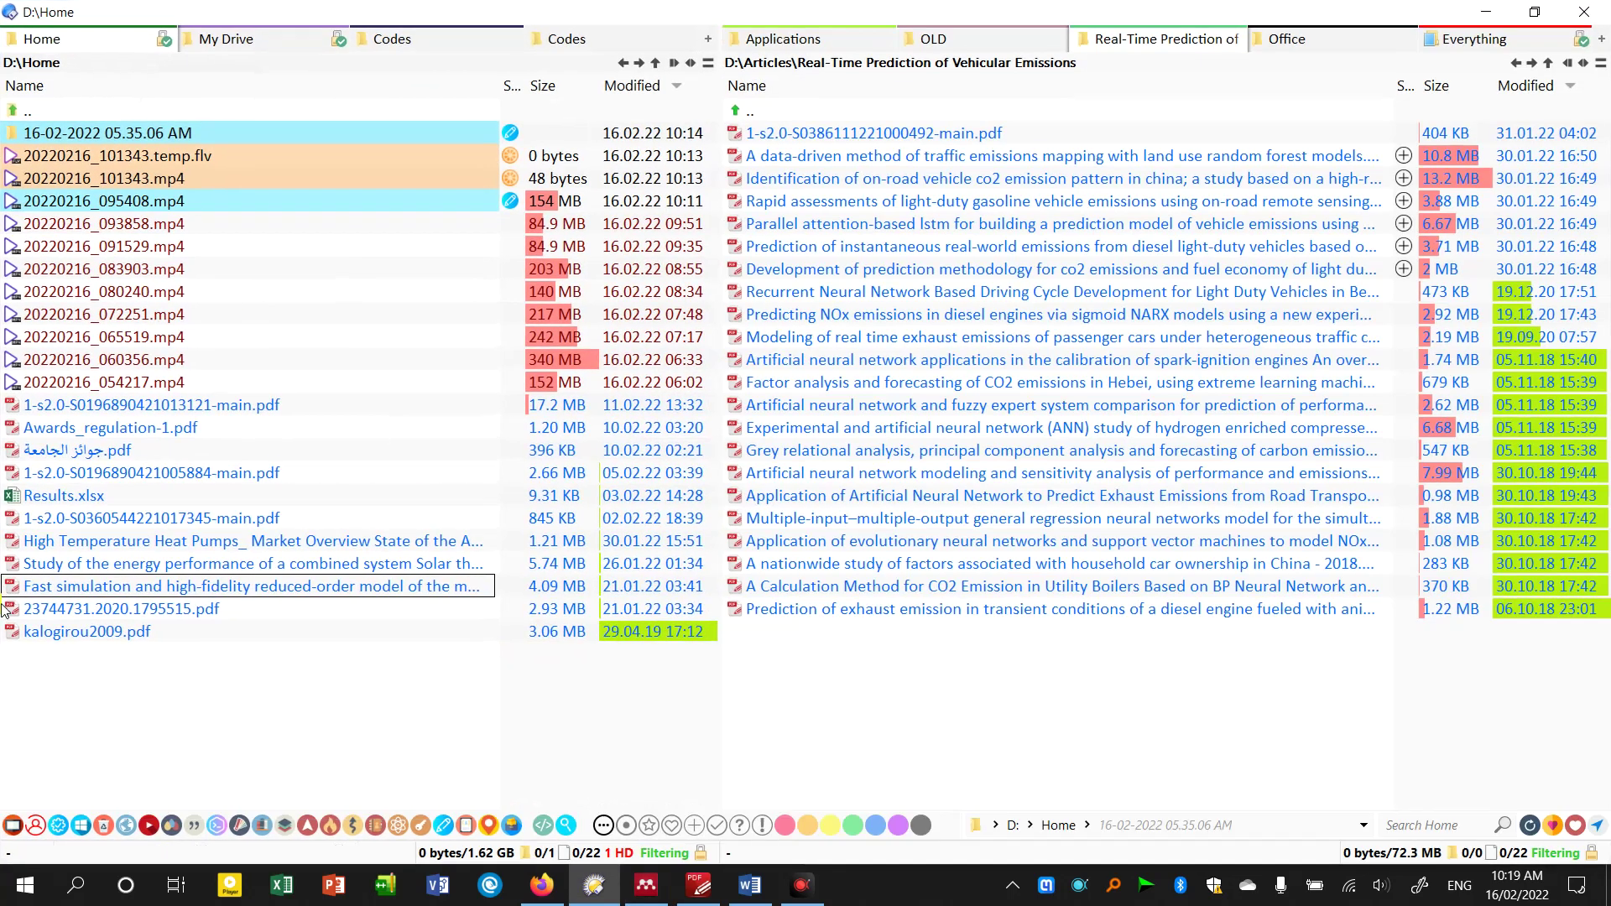
pyautogui.click(344, 564)
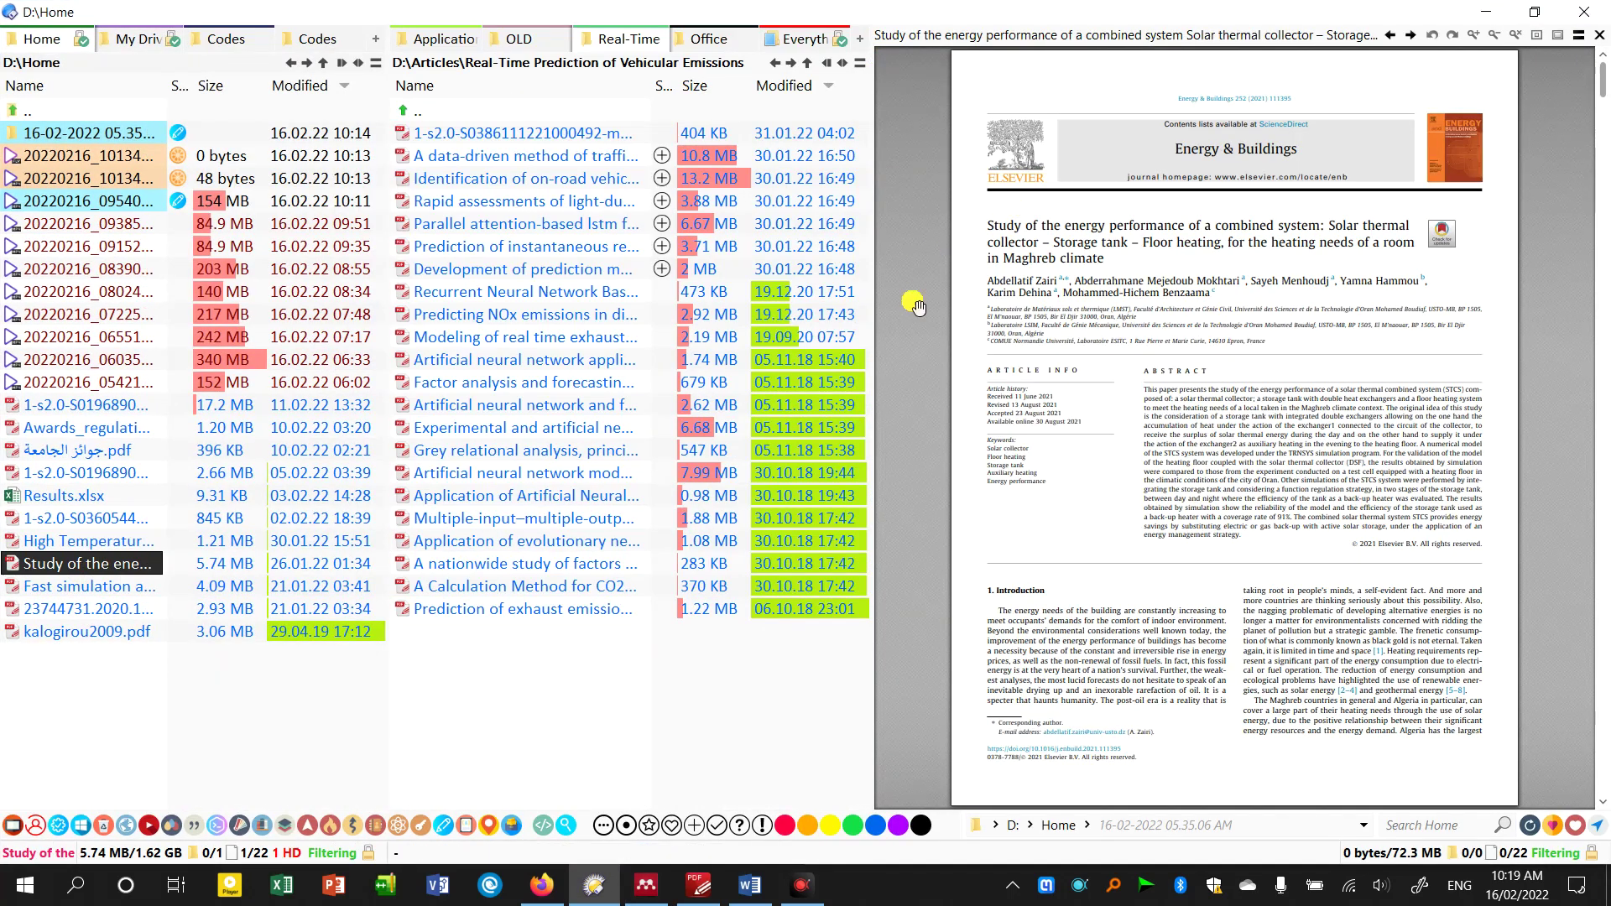
pyautogui.click(84, 591)
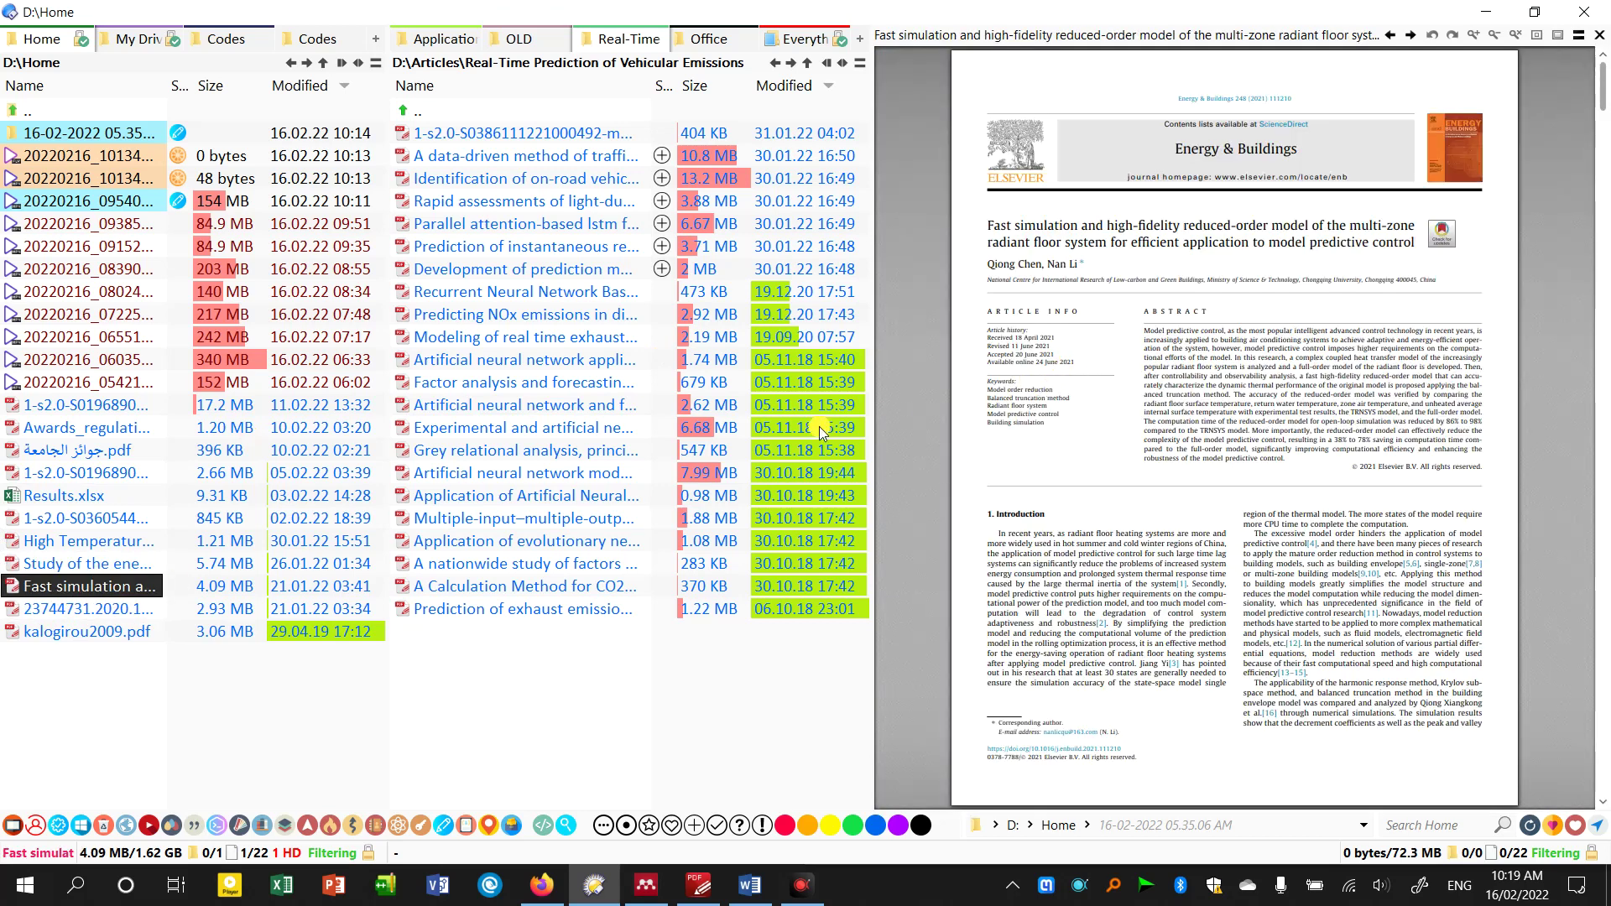
pyautogui.press('F12')
pyautogui.press('Up')
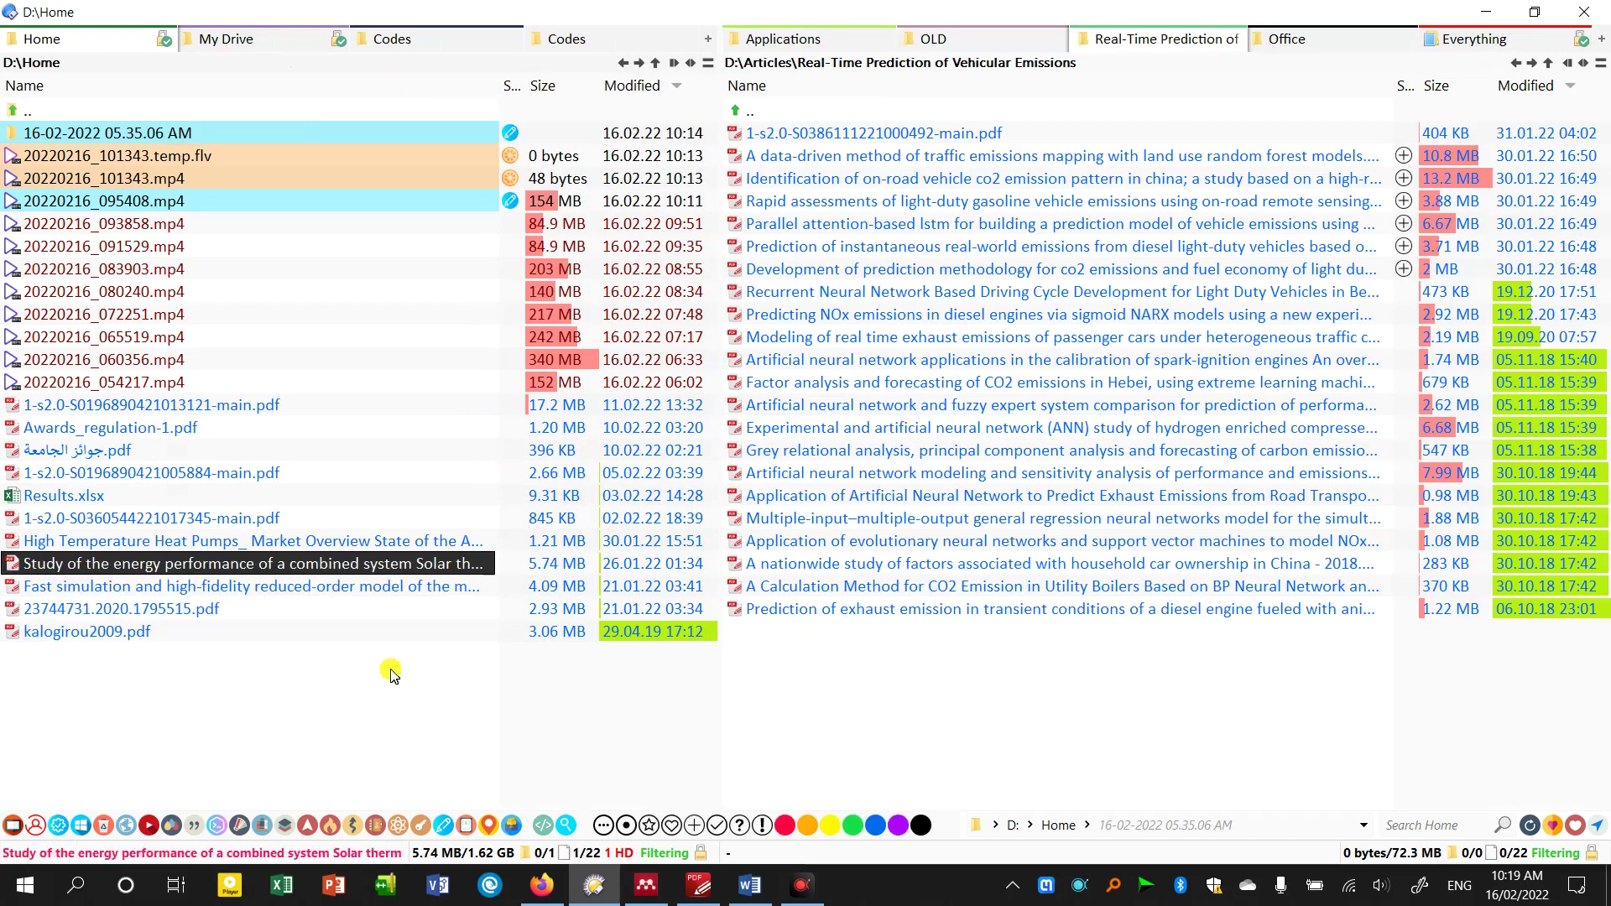
pyautogui.click(648, 886)
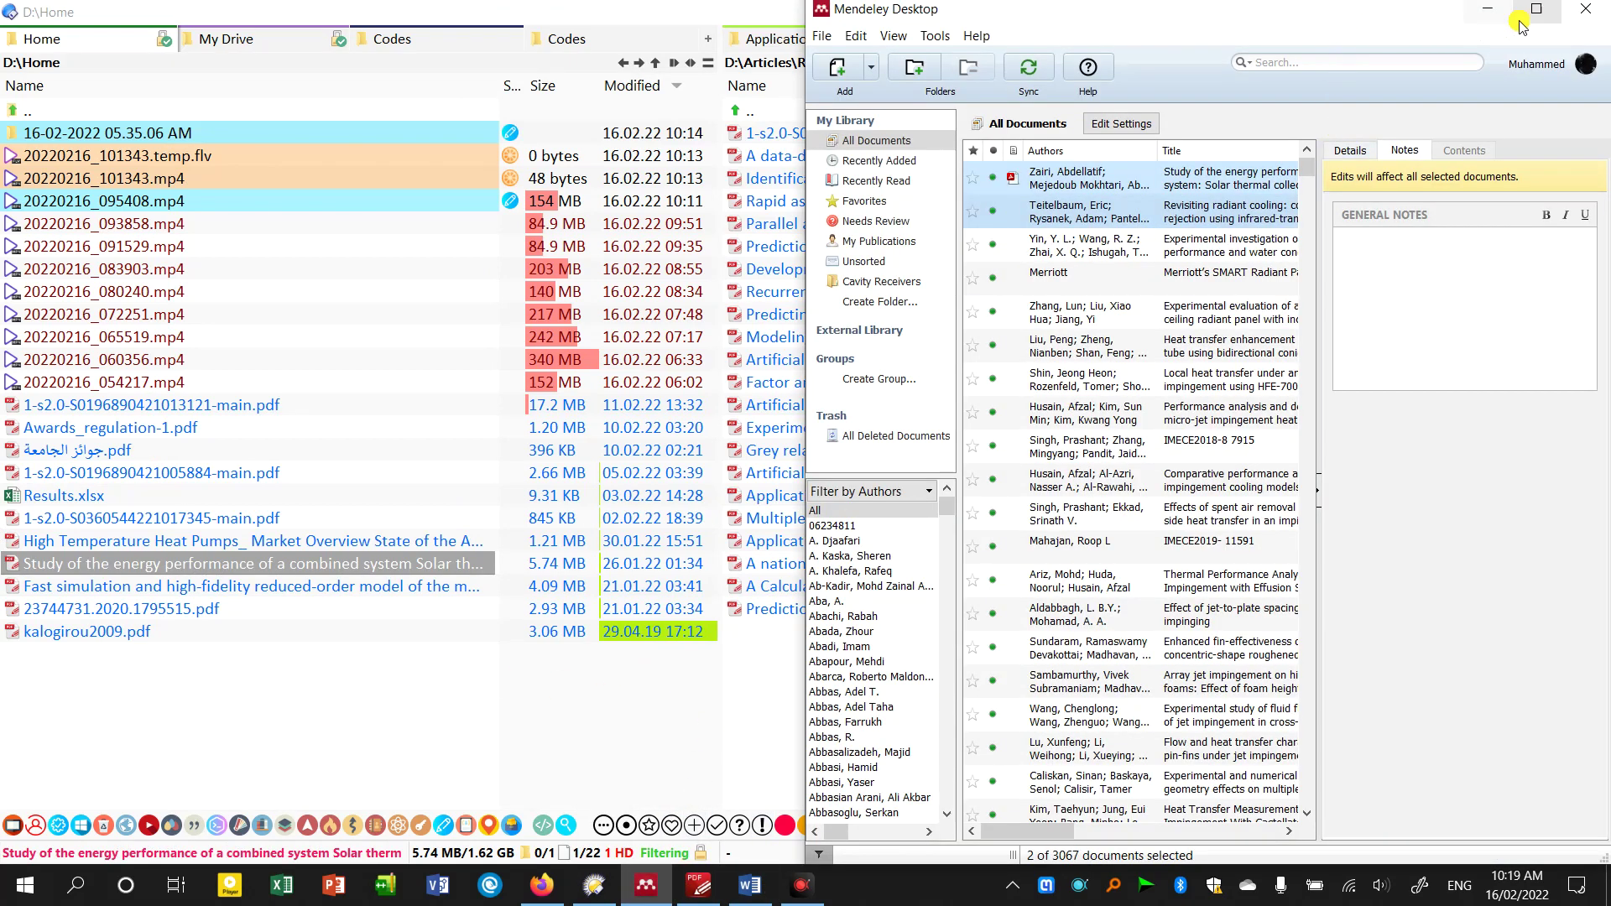
# - Maximise the library window and widen the Title column to show full titles
pyautogui.click(1523, 17)
pyautogui.click(464, 312)
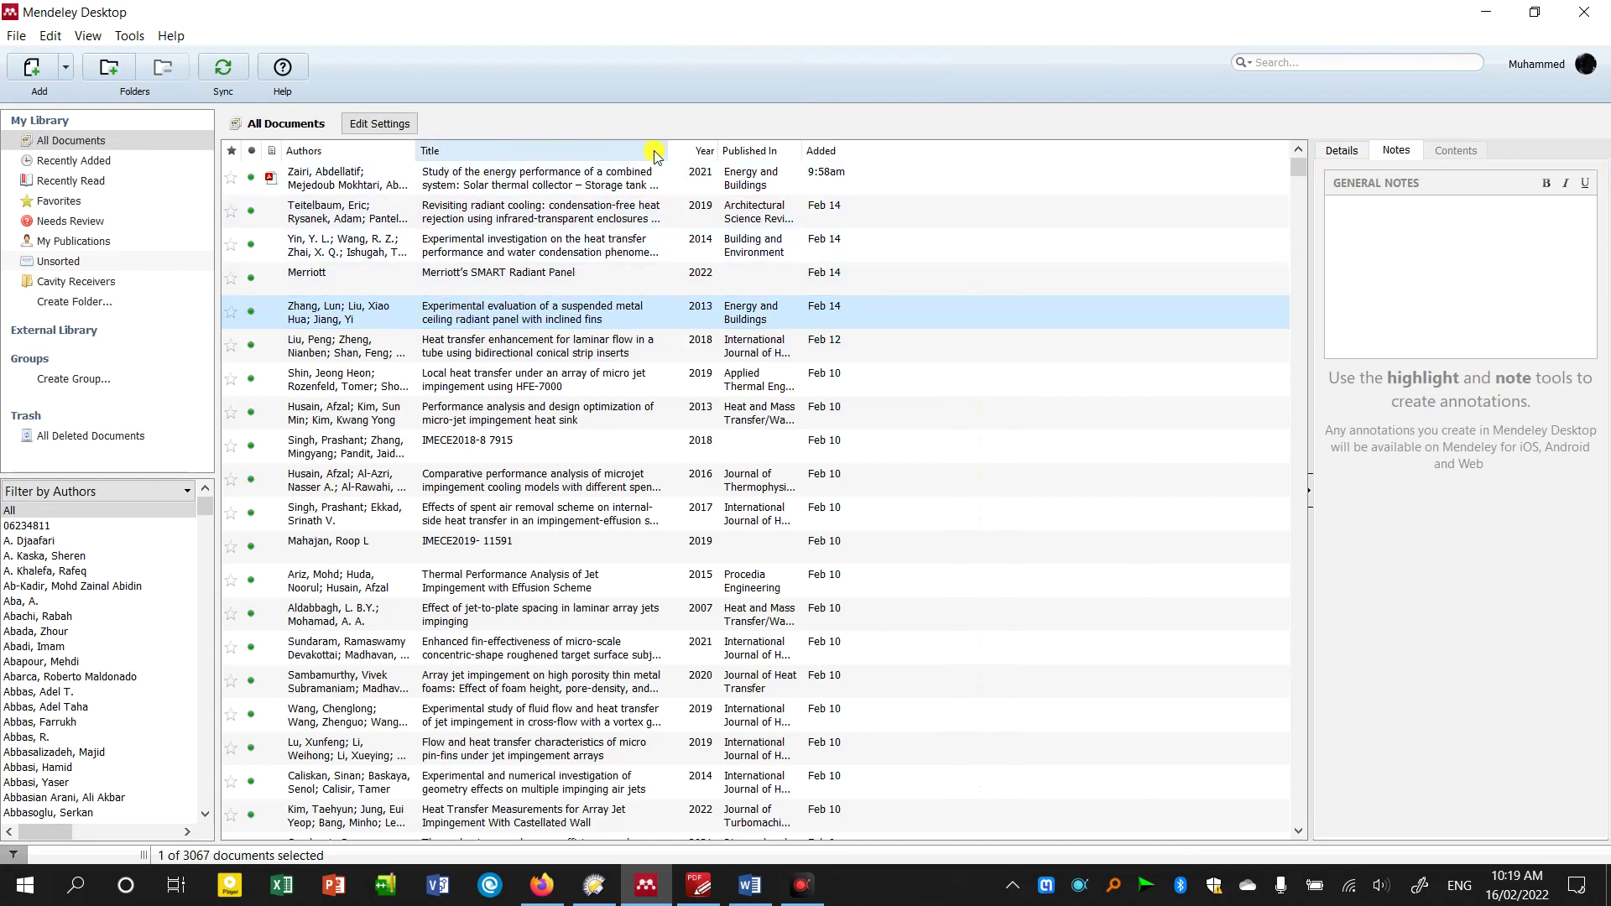
pyautogui.moveTo(676, 161); pyautogui.dragTo(1008, 162)
pyautogui.click(693, 227)
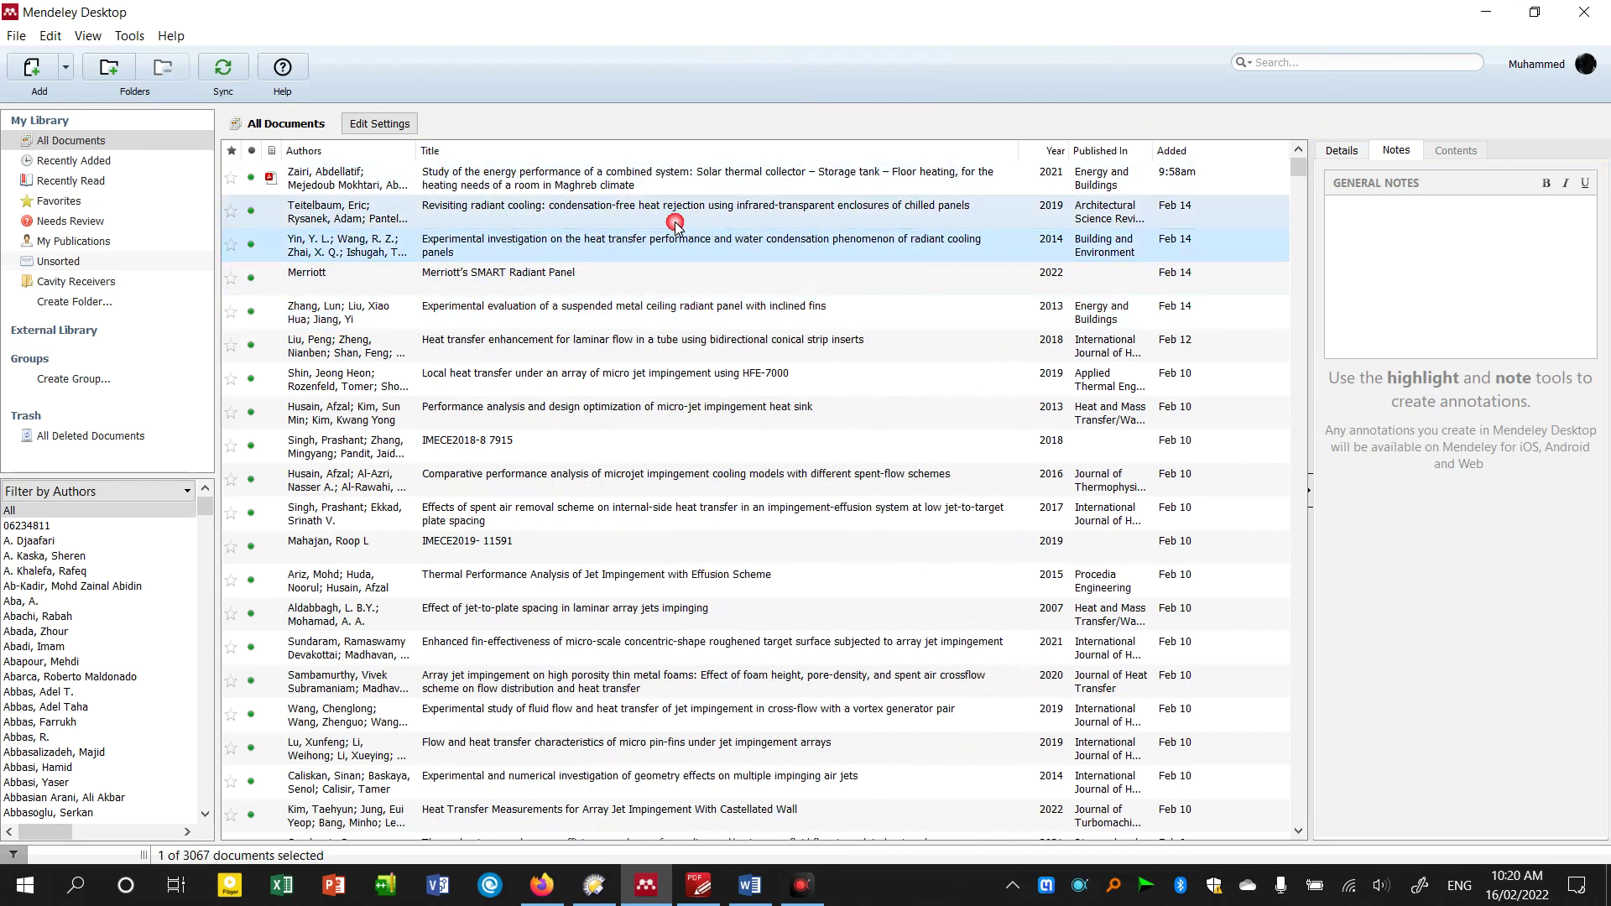
# - Open the solar thermal paper's PDF in an external viewer, then close it again
pyautogui.rightClick(610, 185)
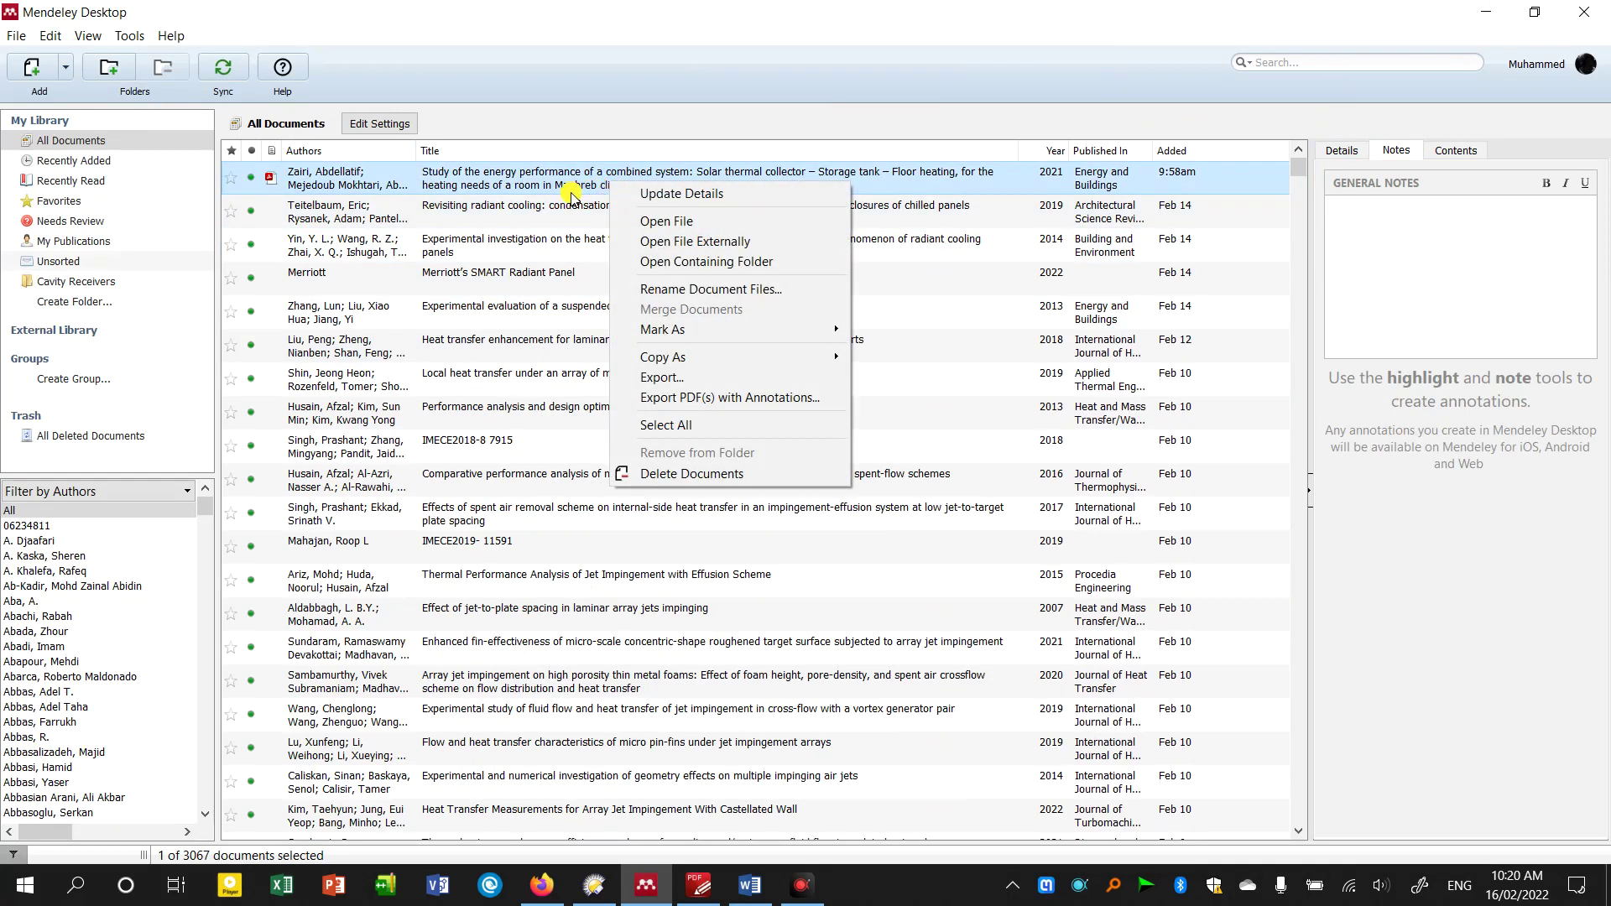
pyautogui.click(722, 245)
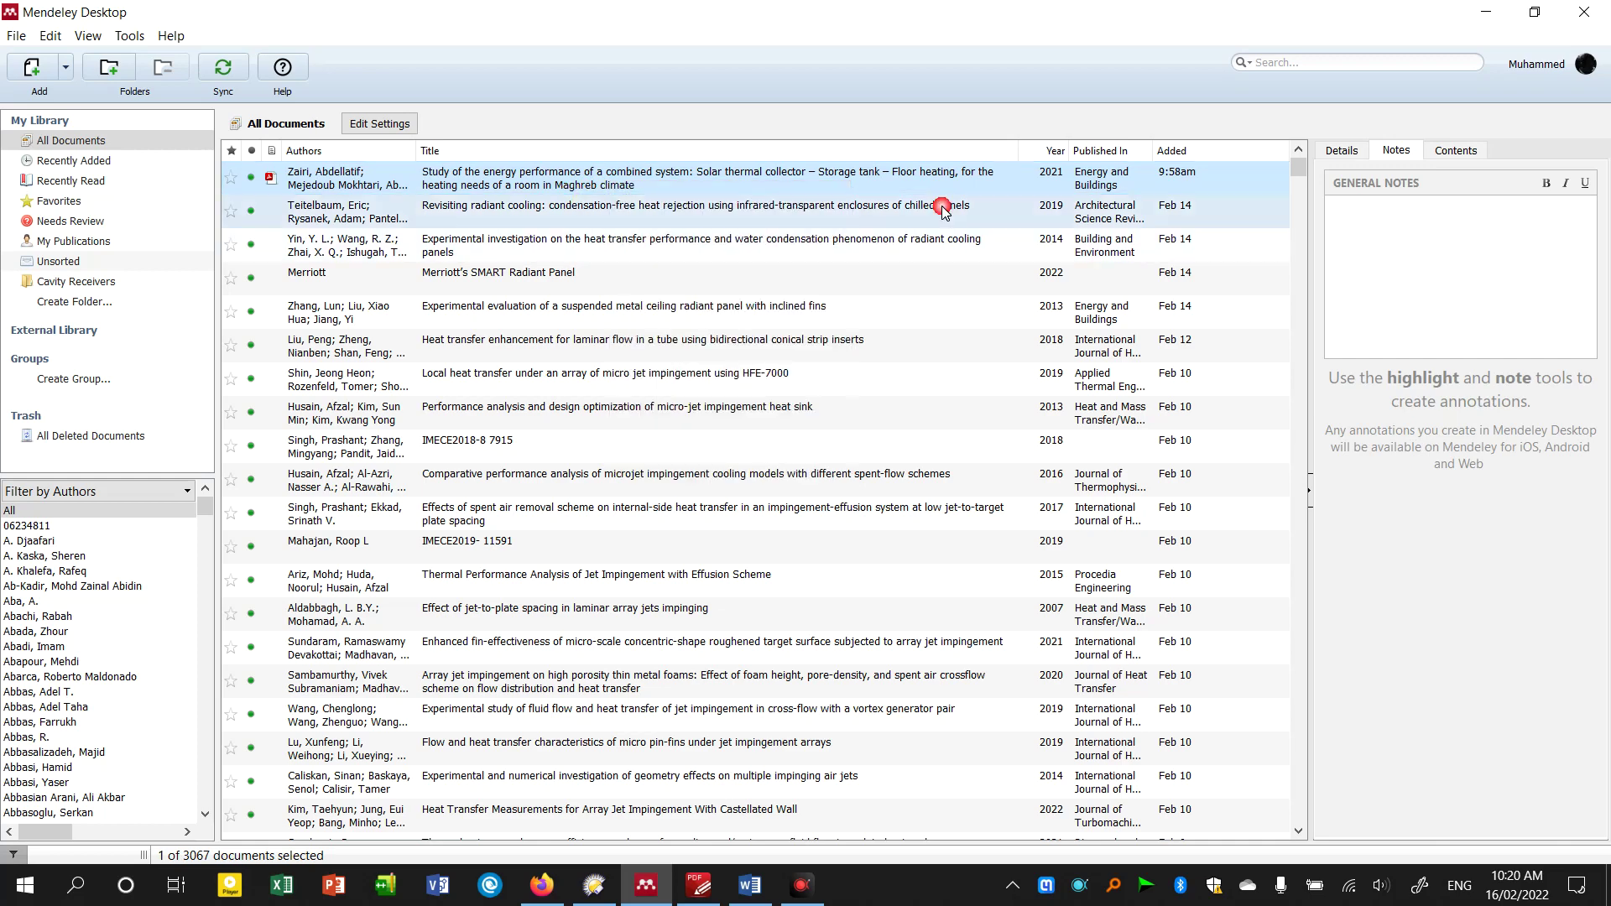
pyautogui.click(1573, 10)
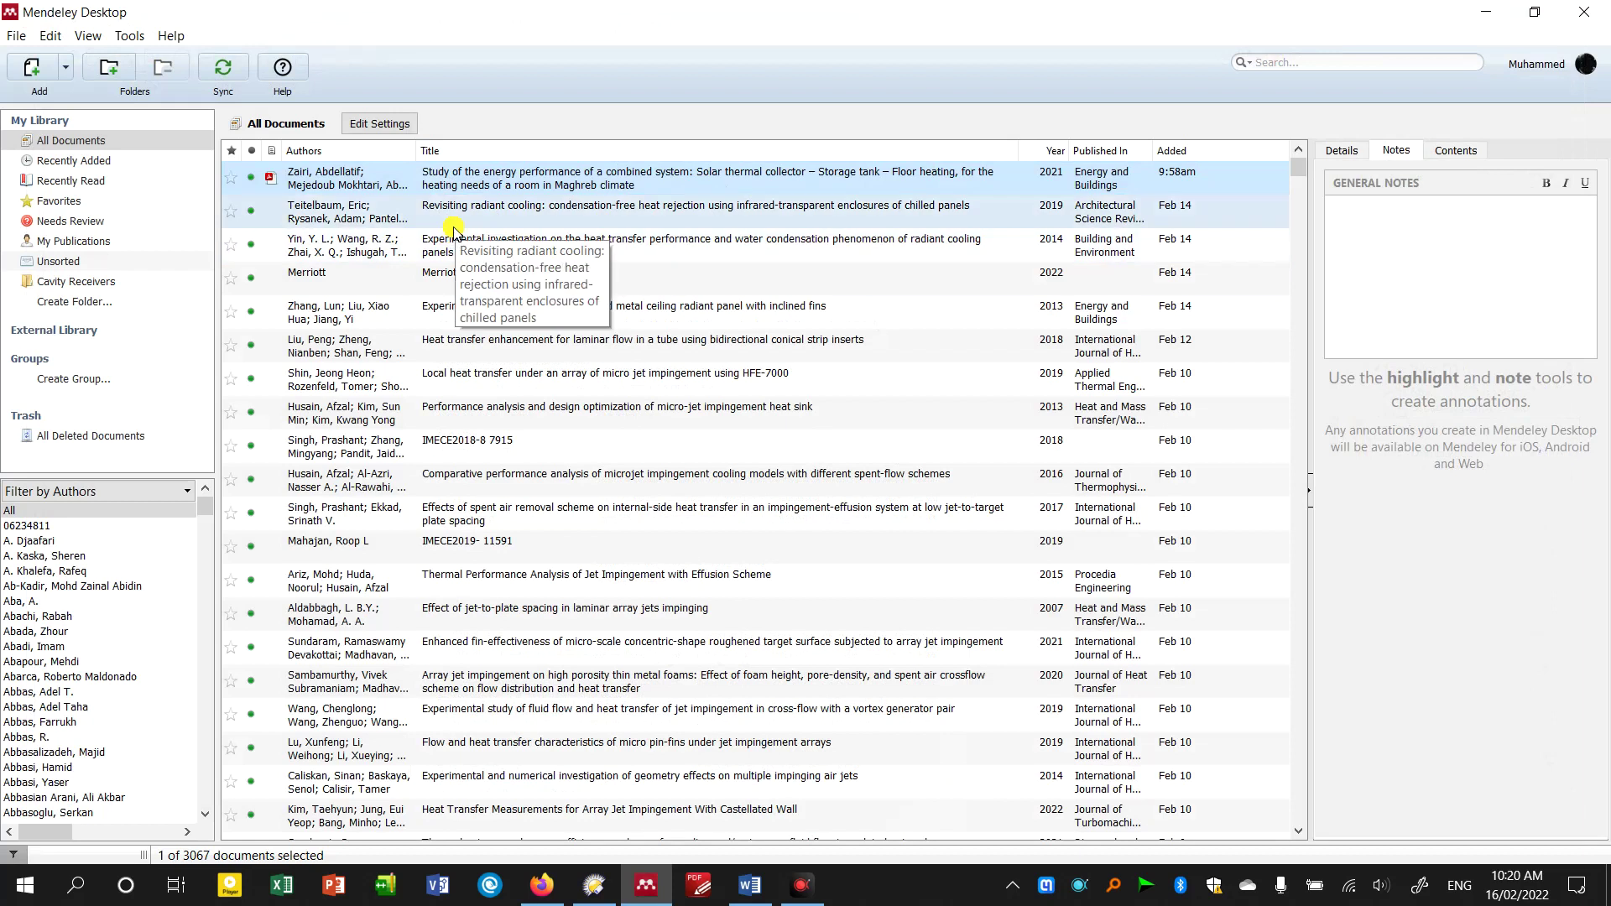
pyautogui.rightClick(514, 188)
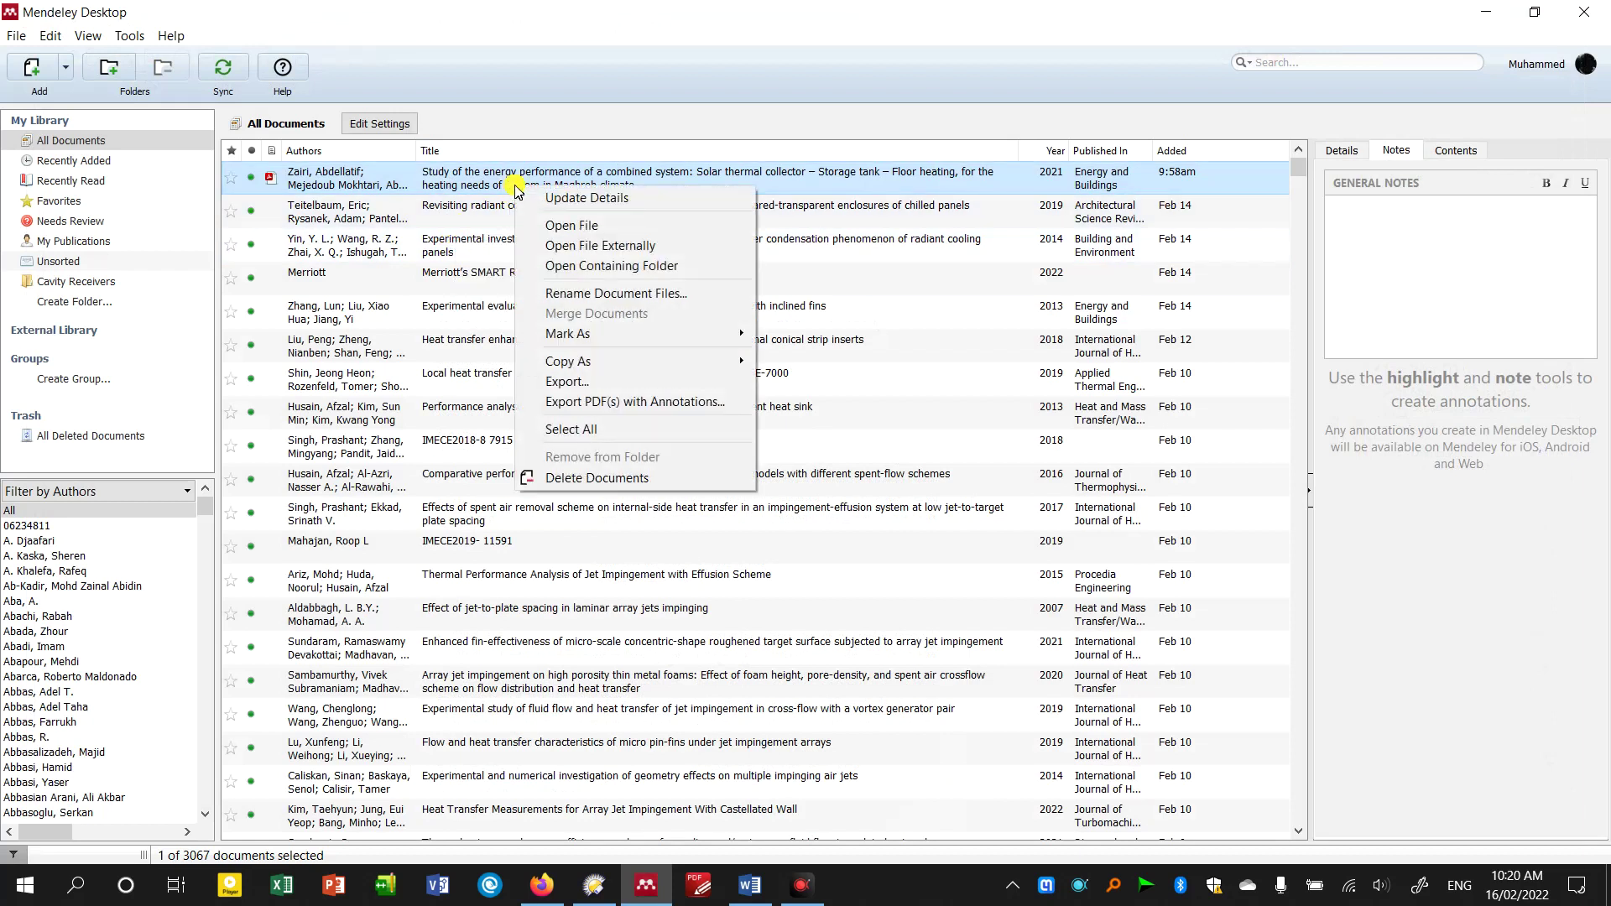
pyautogui.click(498, 192)
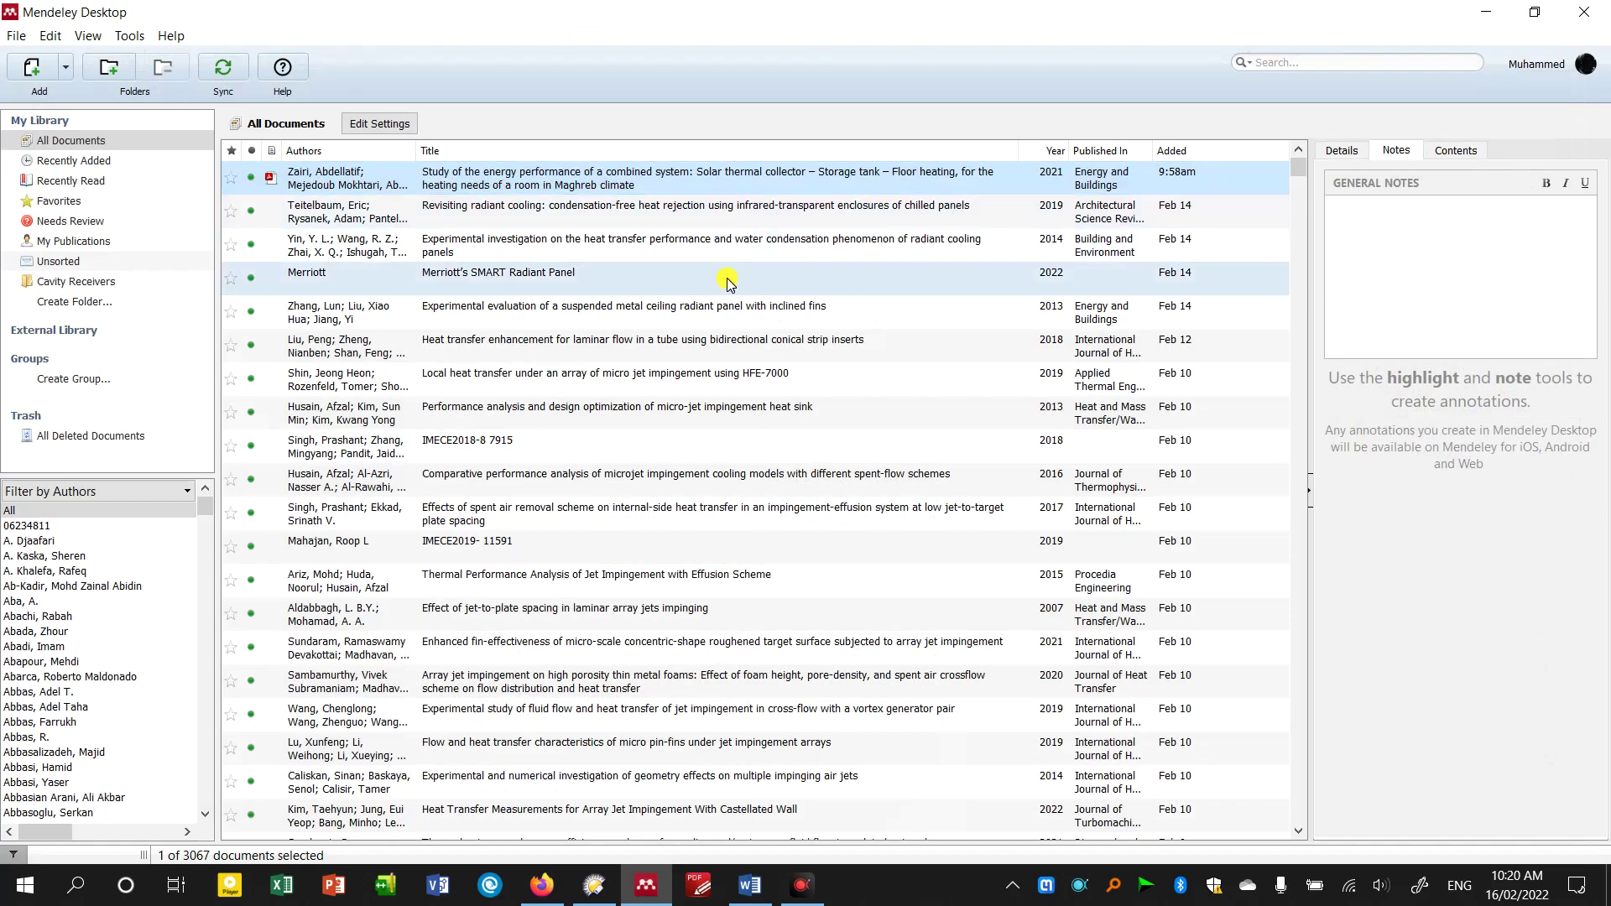
# - Scroll through the library and select the microjet impingement cooling models paper
pyautogui.scroll(-10, 719, 276)
pyautogui.scroll(-10, 672, 288)
pyautogui.scroll(-10, 678, 300)
pyautogui.scroll(-10, 680, 303)
pyautogui.scroll(-10, 683, 309)
pyautogui.scroll(-10, 686, 313)
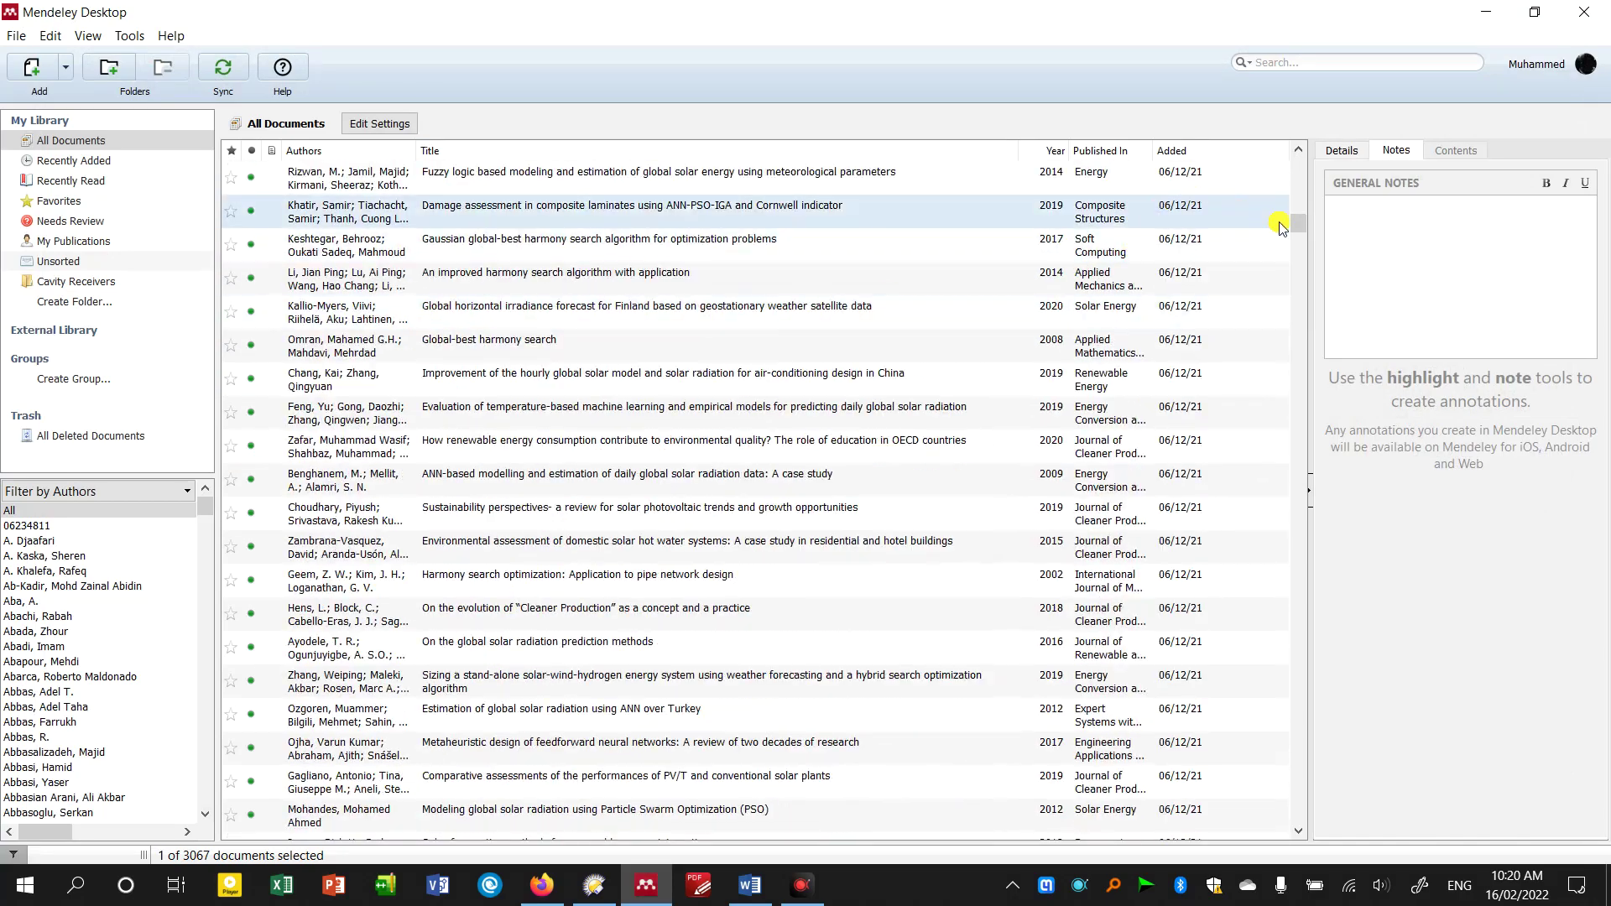
pyautogui.moveTo(1298, 223)
pyautogui.mouseDown()
pyautogui.moveTo(1249, 884)
pyautogui.moveTo(1297, 164)
pyautogui.mouseUp()
pyautogui.moveTo(537, 345)
pyautogui.mouseDown()
pyautogui.moveTo(543, 408)
pyautogui.moveTo(465, 632)
pyautogui.mouseUp()
pyautogui.click(470, 480)
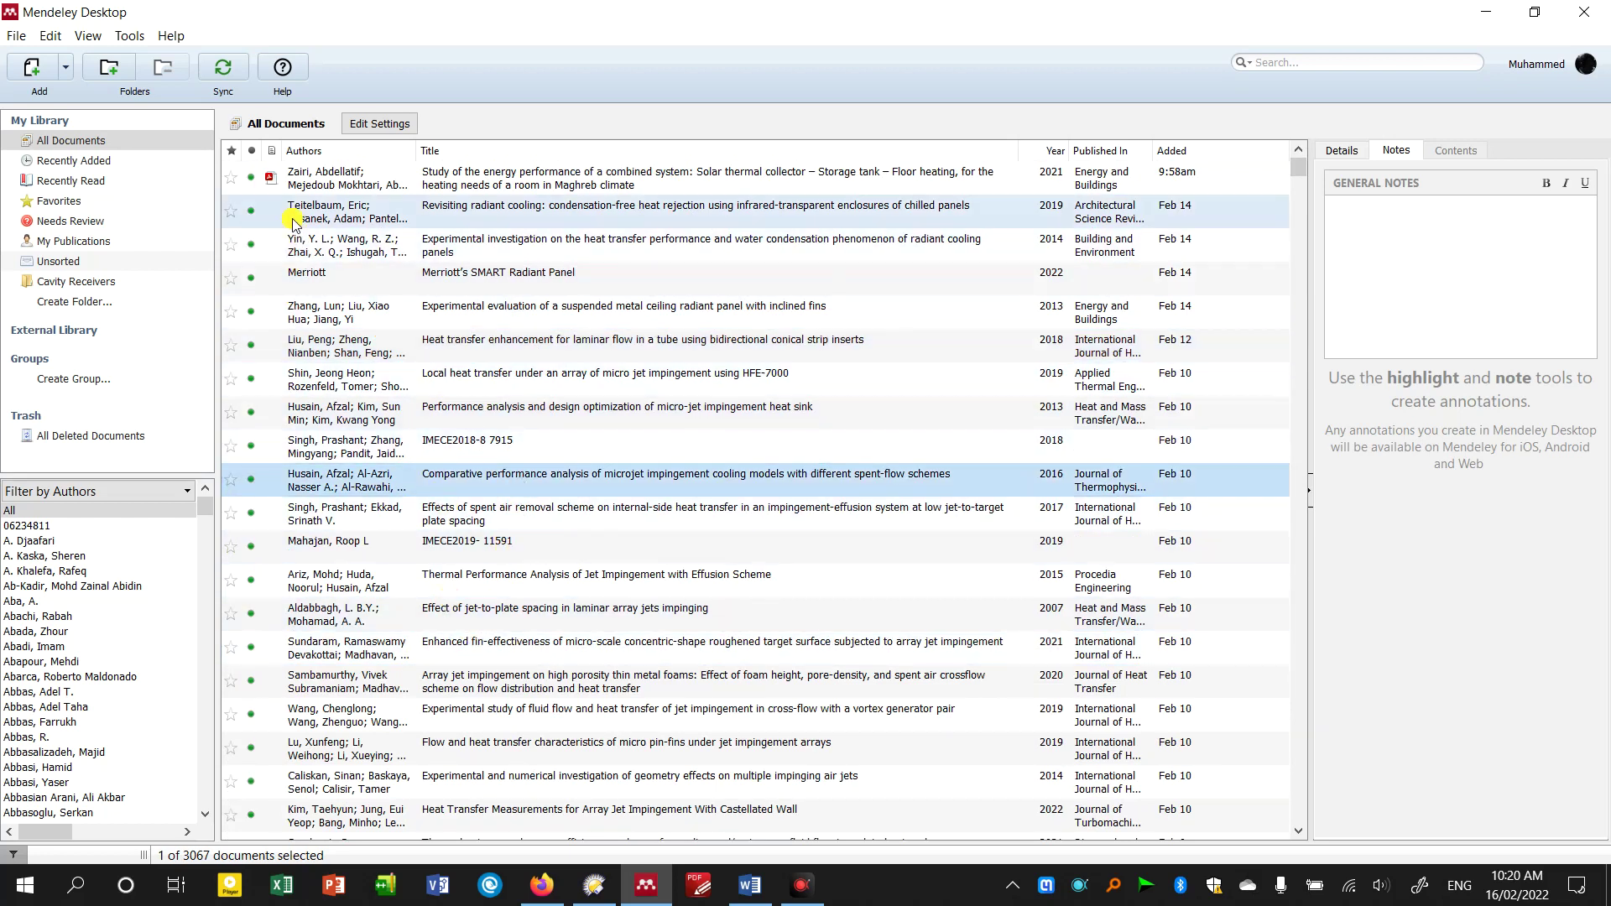
pyautogui.moveTo(267, 177)
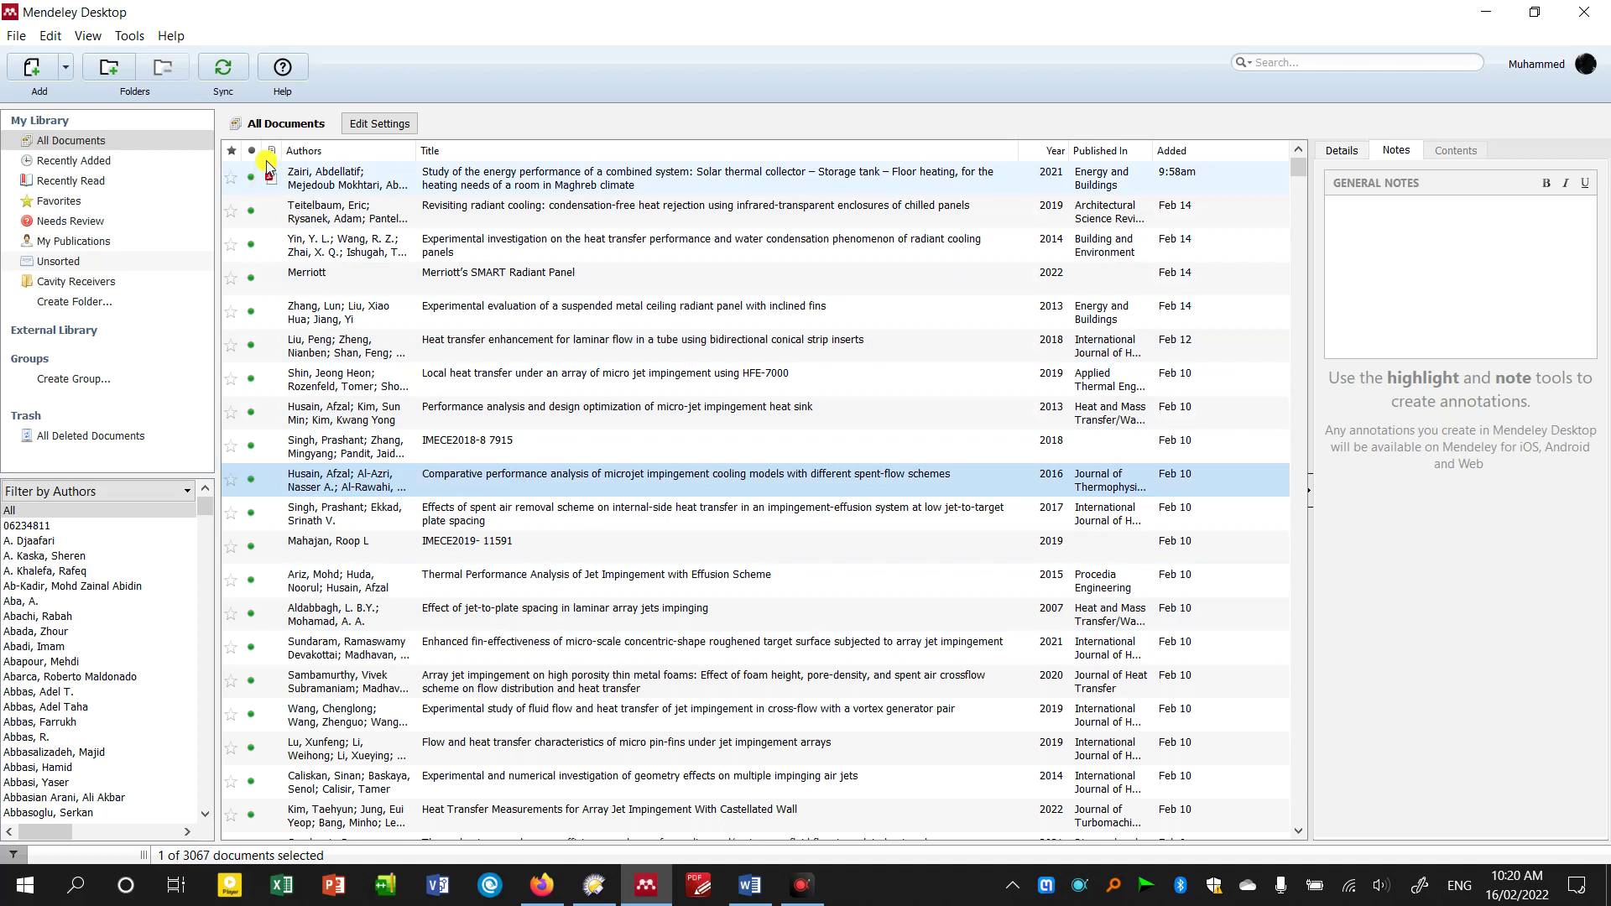
# - Sort by attached files so the two new papers lead, then click through the top papers
pyautogui.click(271, 152)
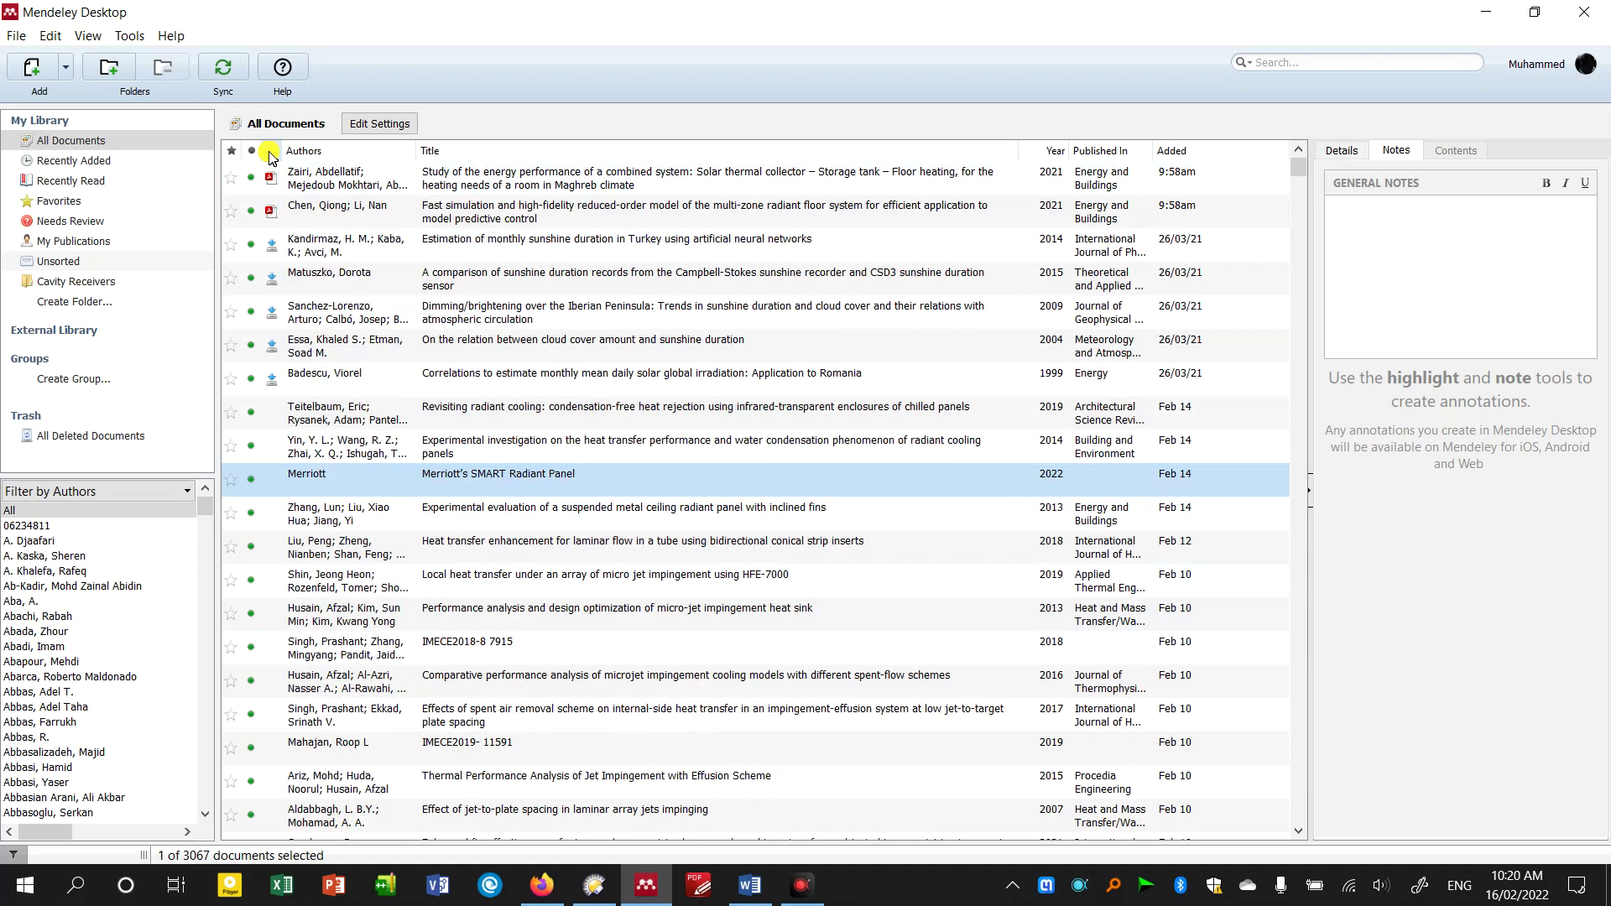
pyautogui.click(377, 212)
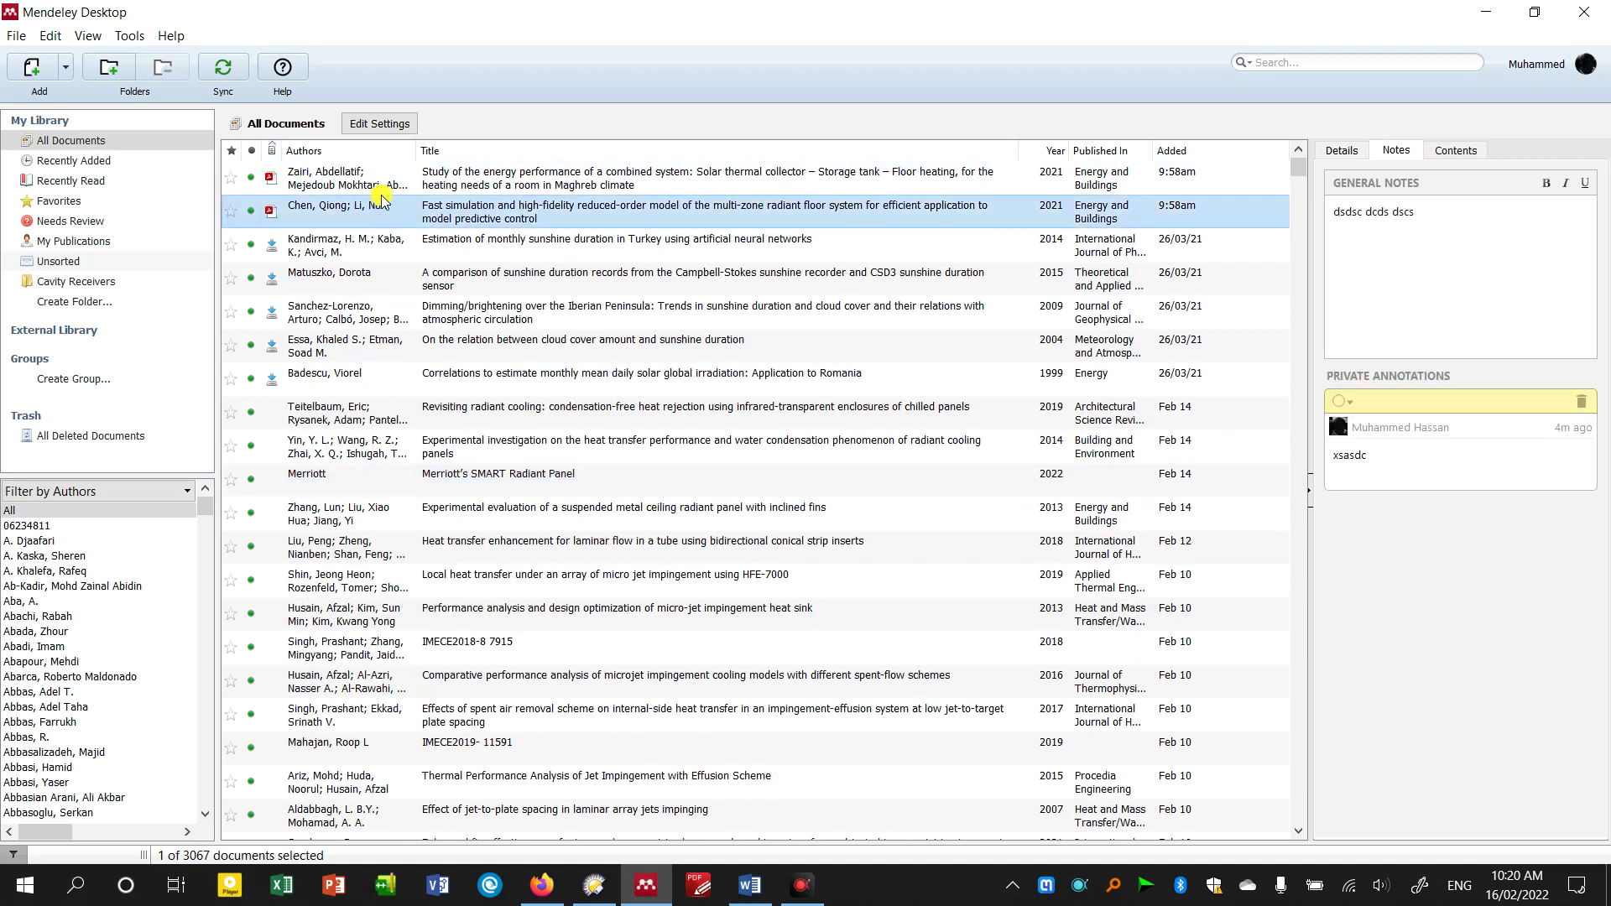
pyautogui.keyDown('ctrl'); pyautogui.click(555, 192); pyautogui.keyUp('ctrl')
pyautogui.click(672, 216)
pyautogui.click(810, 235)
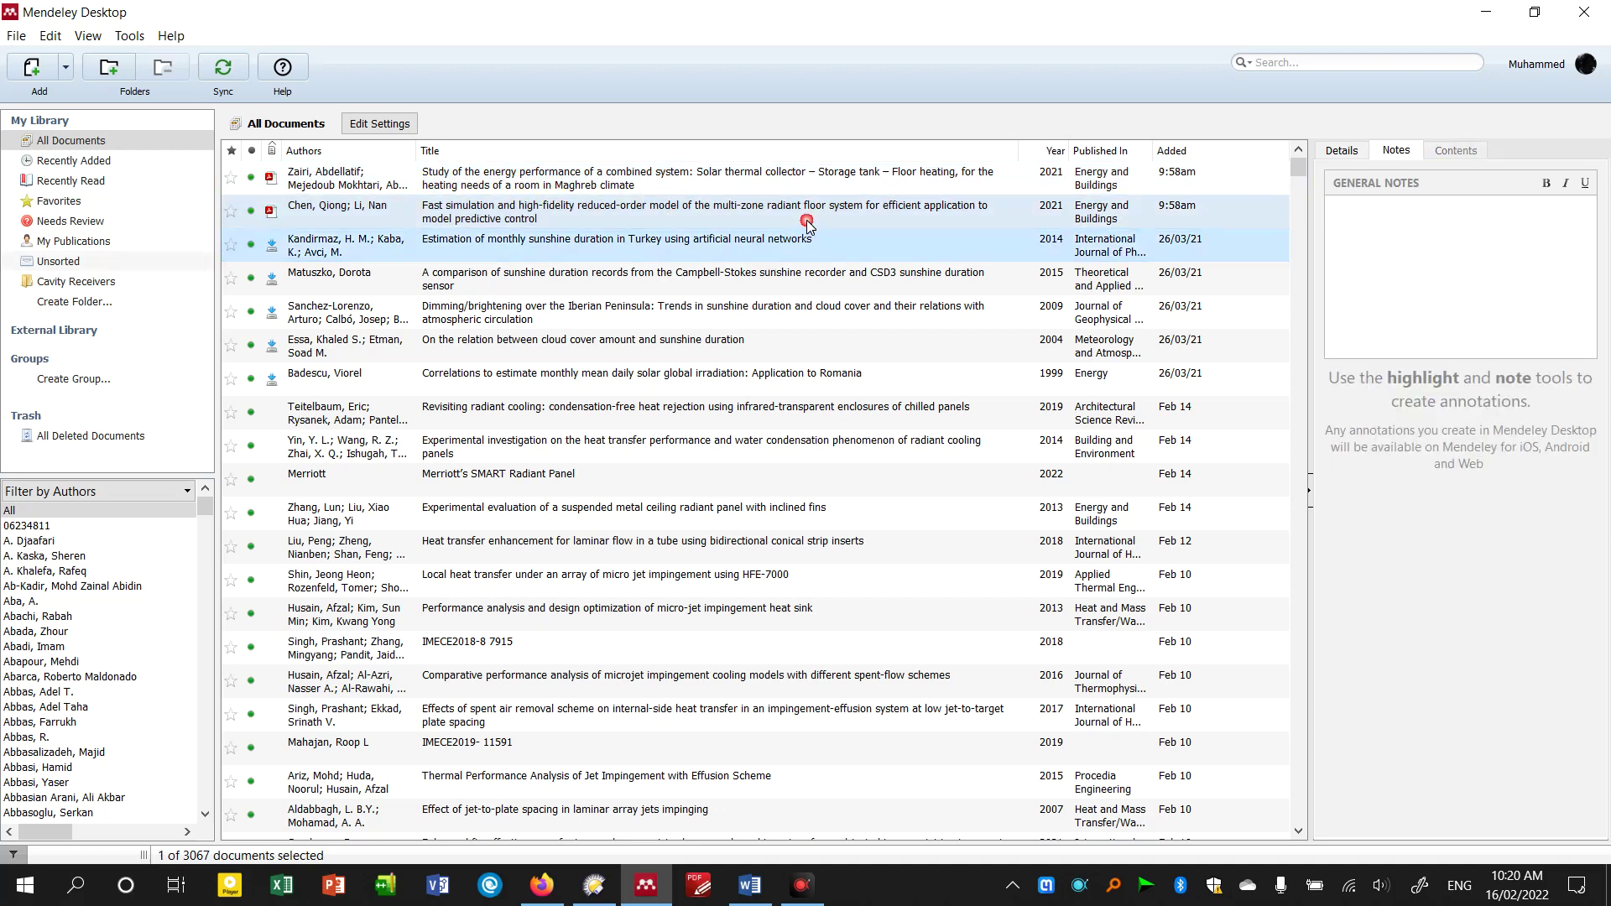
pyautogui.click(810, 219)
pyautogui.click(865, 180)
pyautogui.keyDown('ctrl'); pyautogui.click(858, 201); pyautogui.keyUp('ctrl')
pyautogui.keyDown('ctrl'); pyautogui.click(857, 201); pyautogui.keyUp('ctrl')
pyautogui.click(1317, 70)
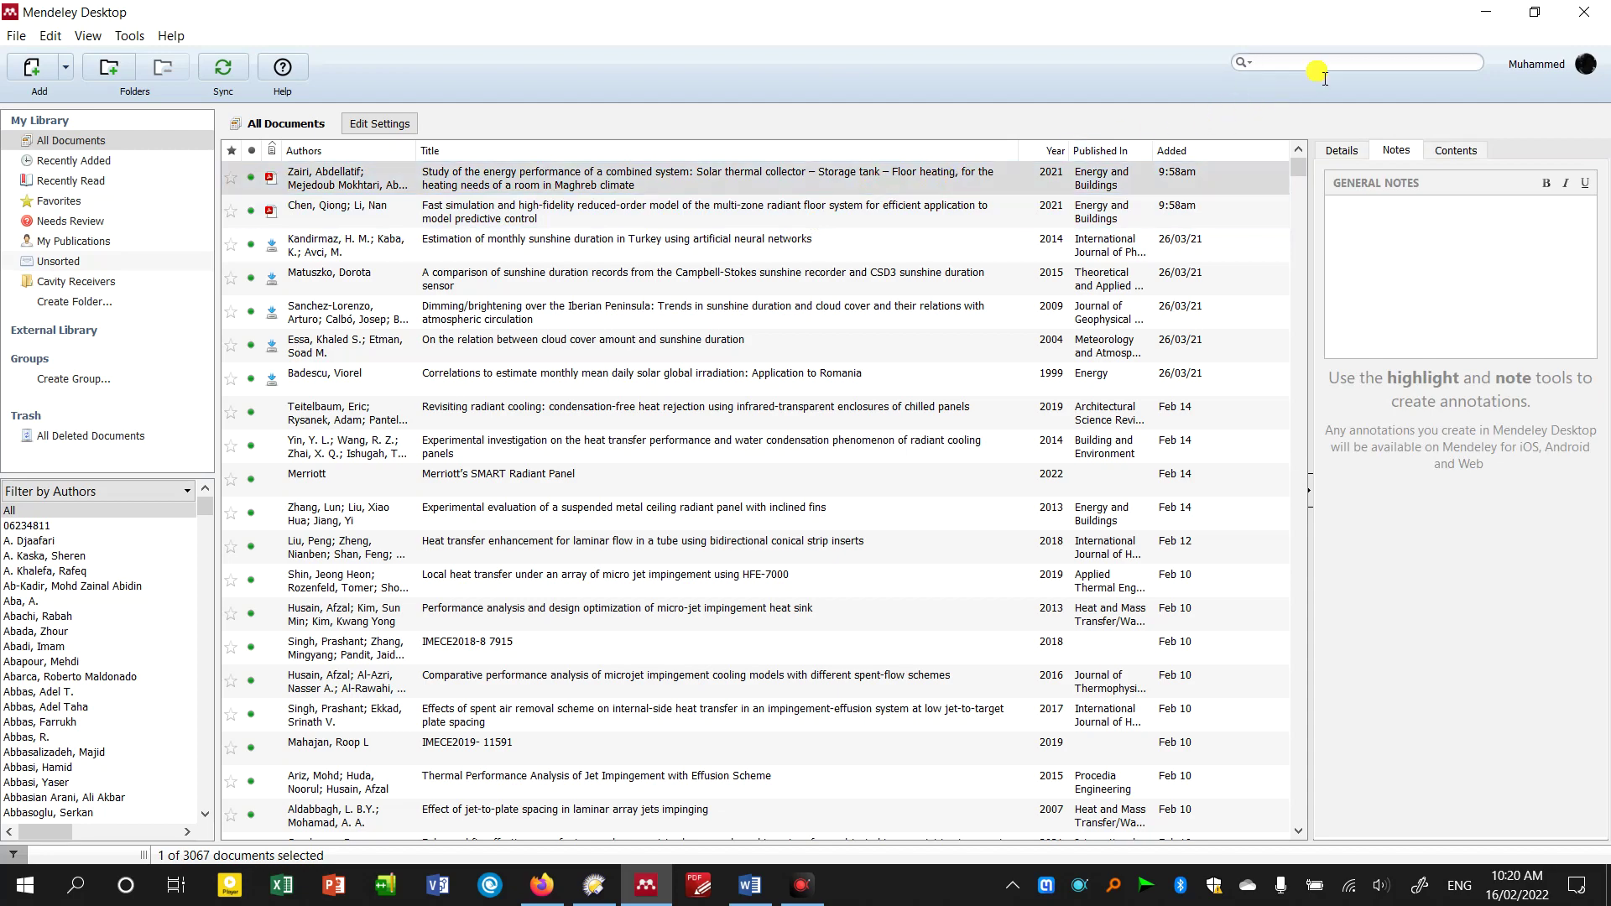
# - Search the library for 'solar heat pump' and browse the first results
pyautogui.write('solar heat pump')
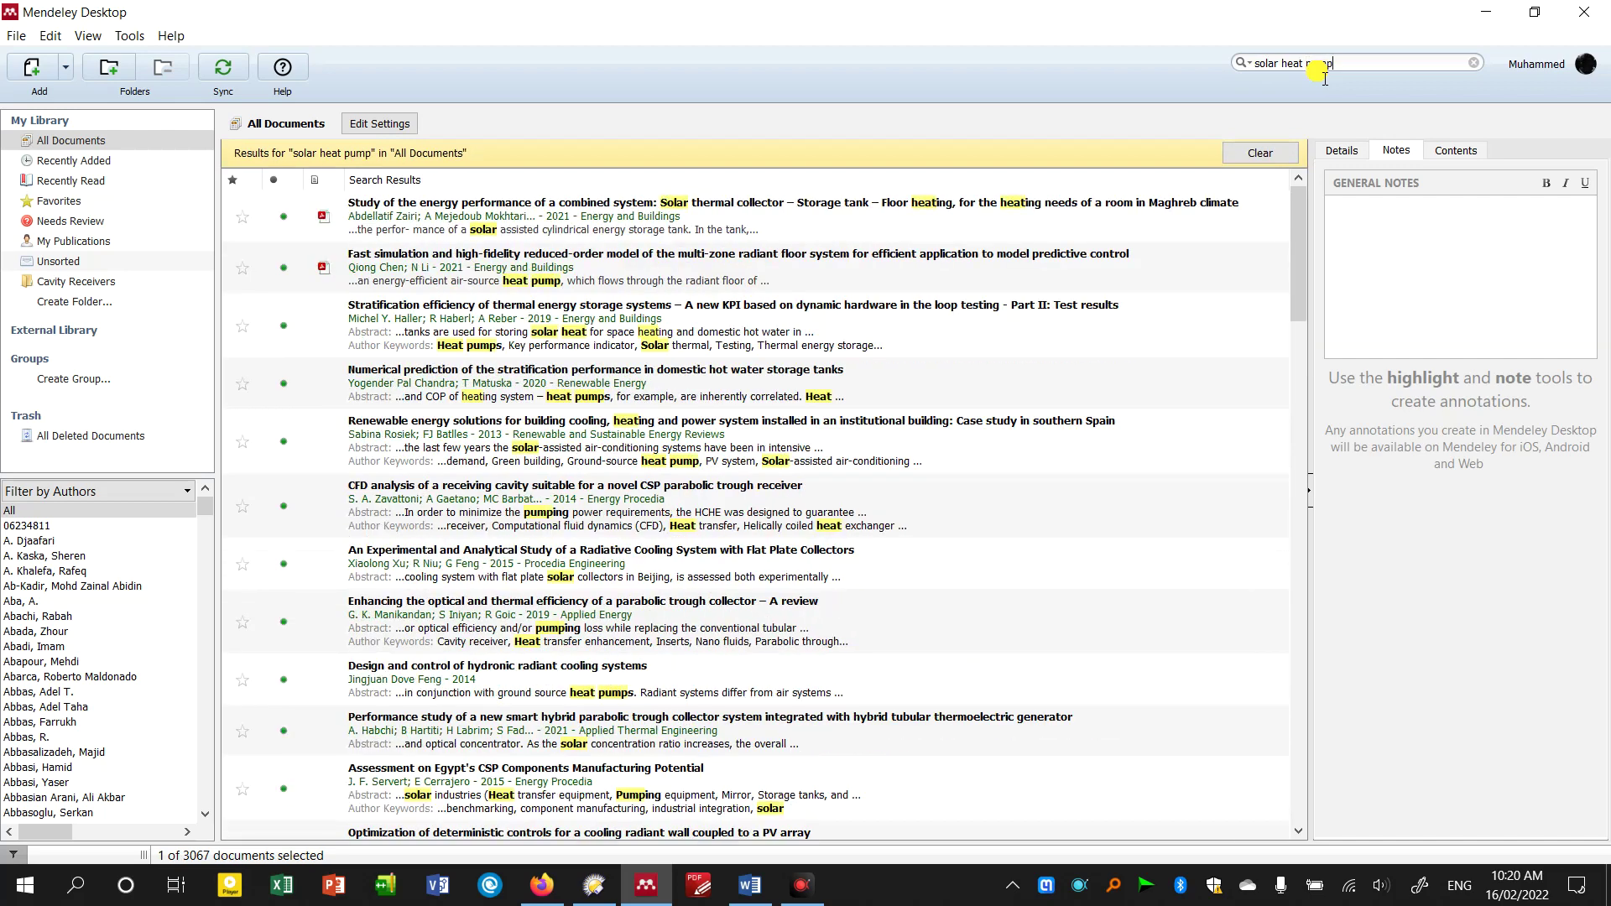
pyautogui.click(659, 451)
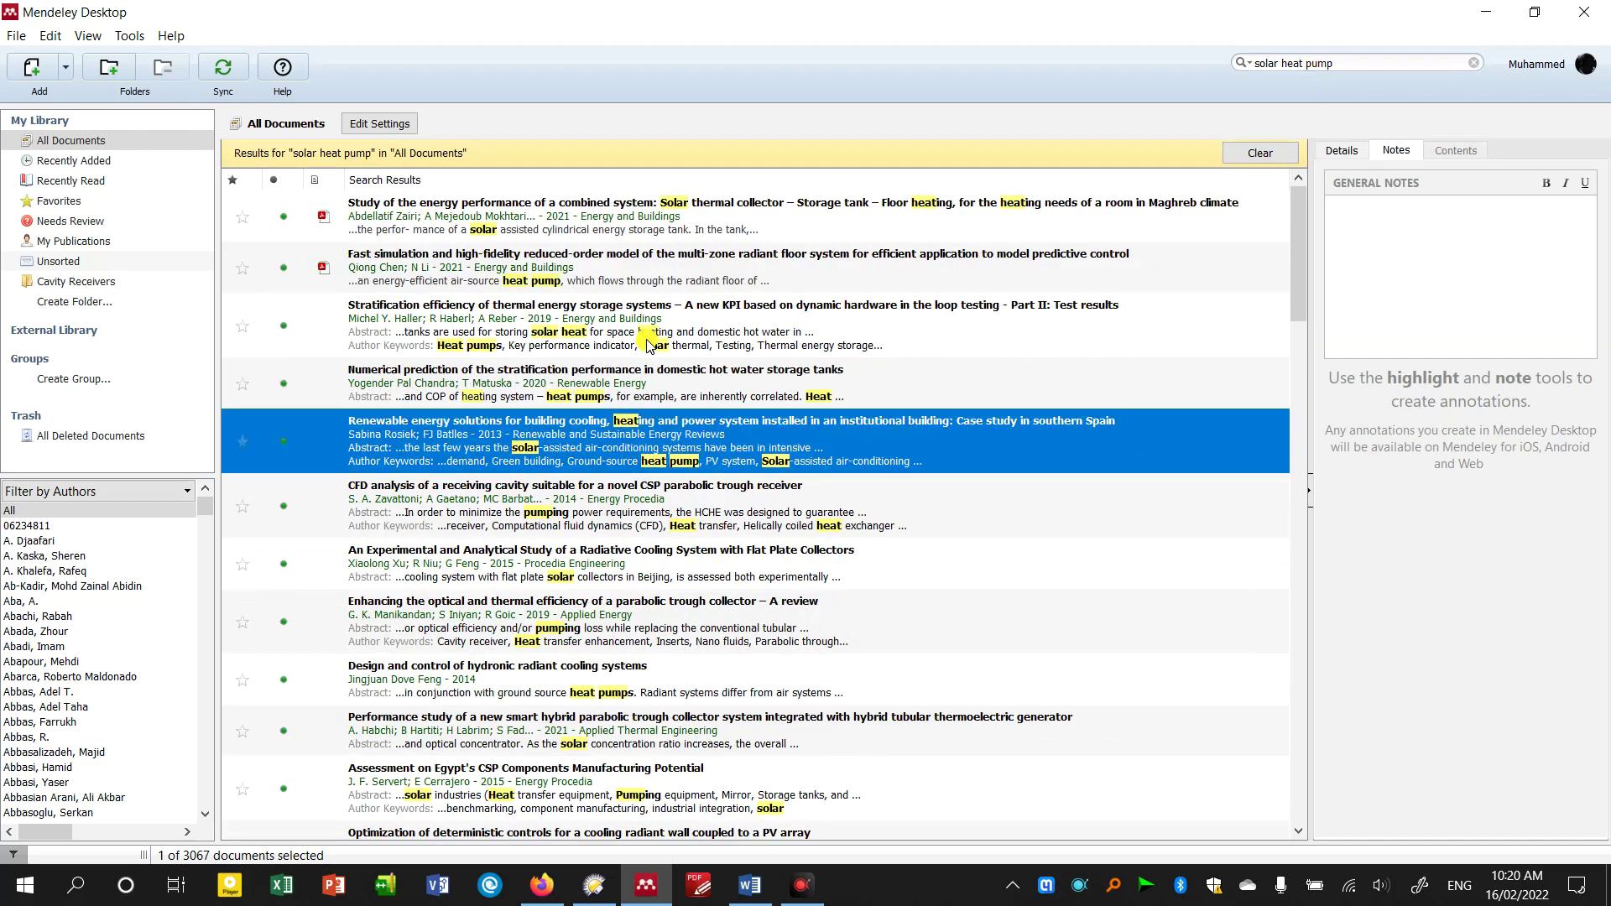
pyautogui.click(715, 223)
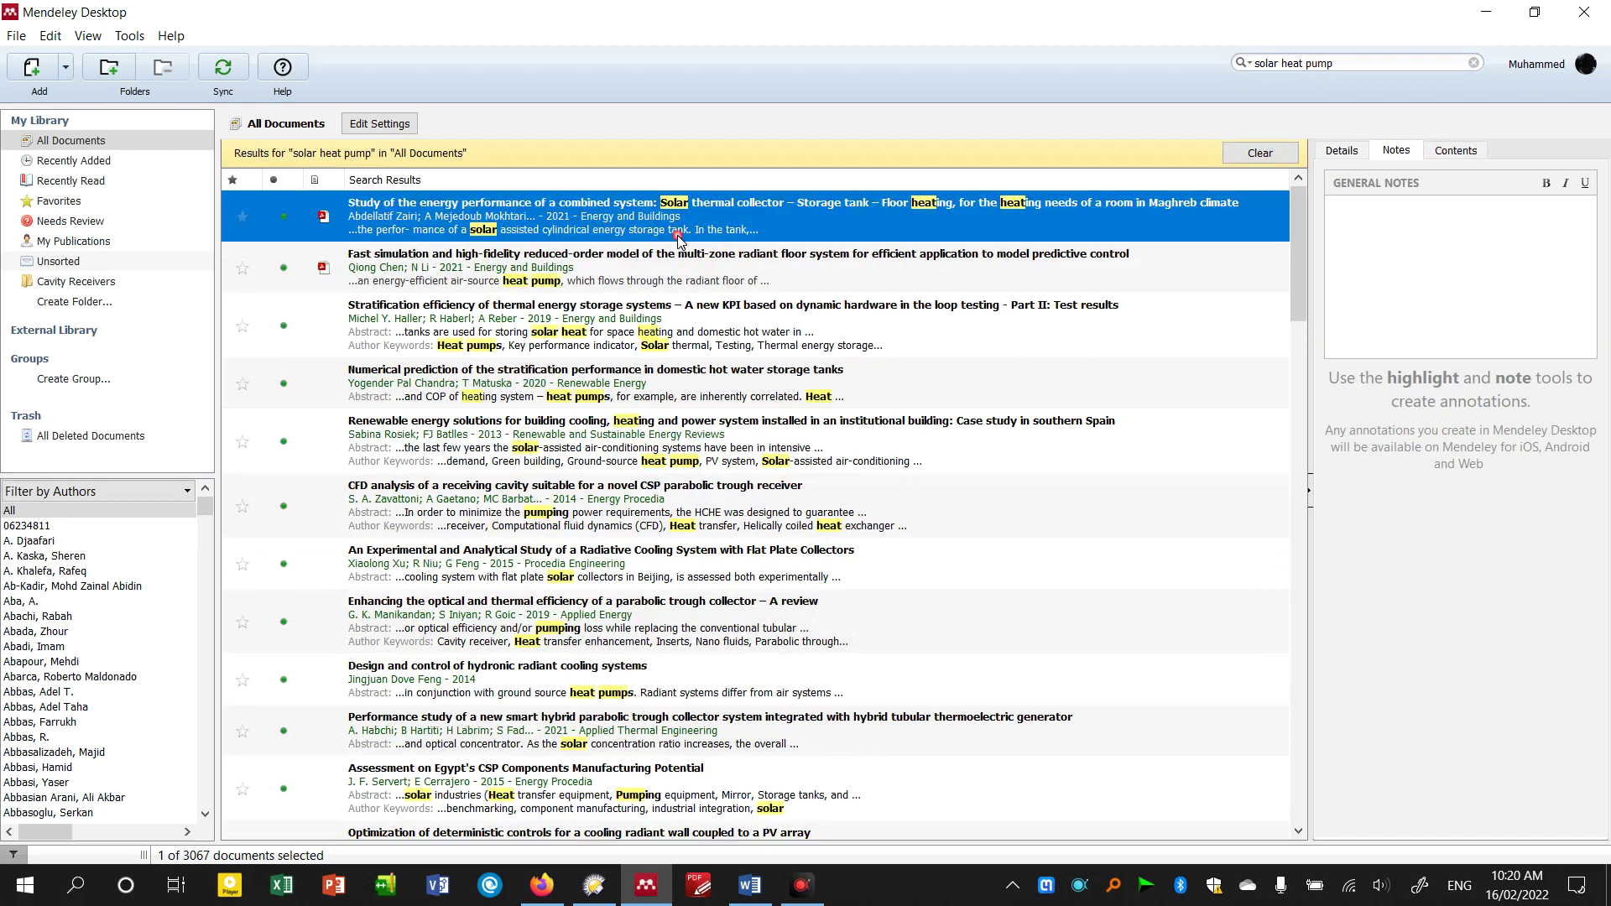
pyautogui.click(577, 384)
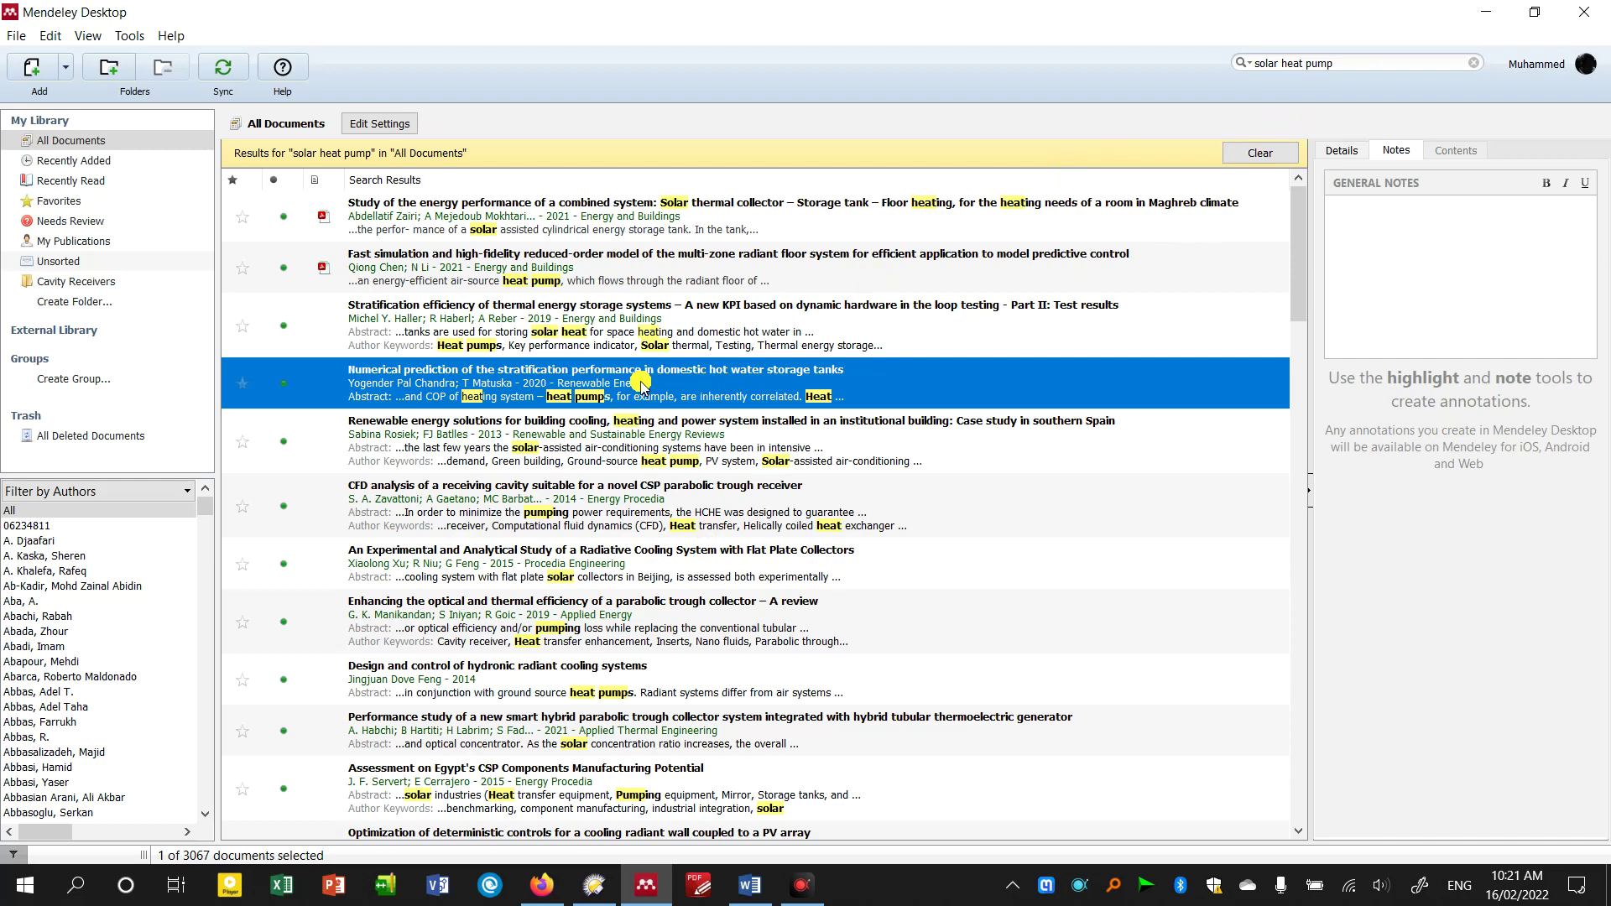
pyautogui.scroll(-10, 617, 403)
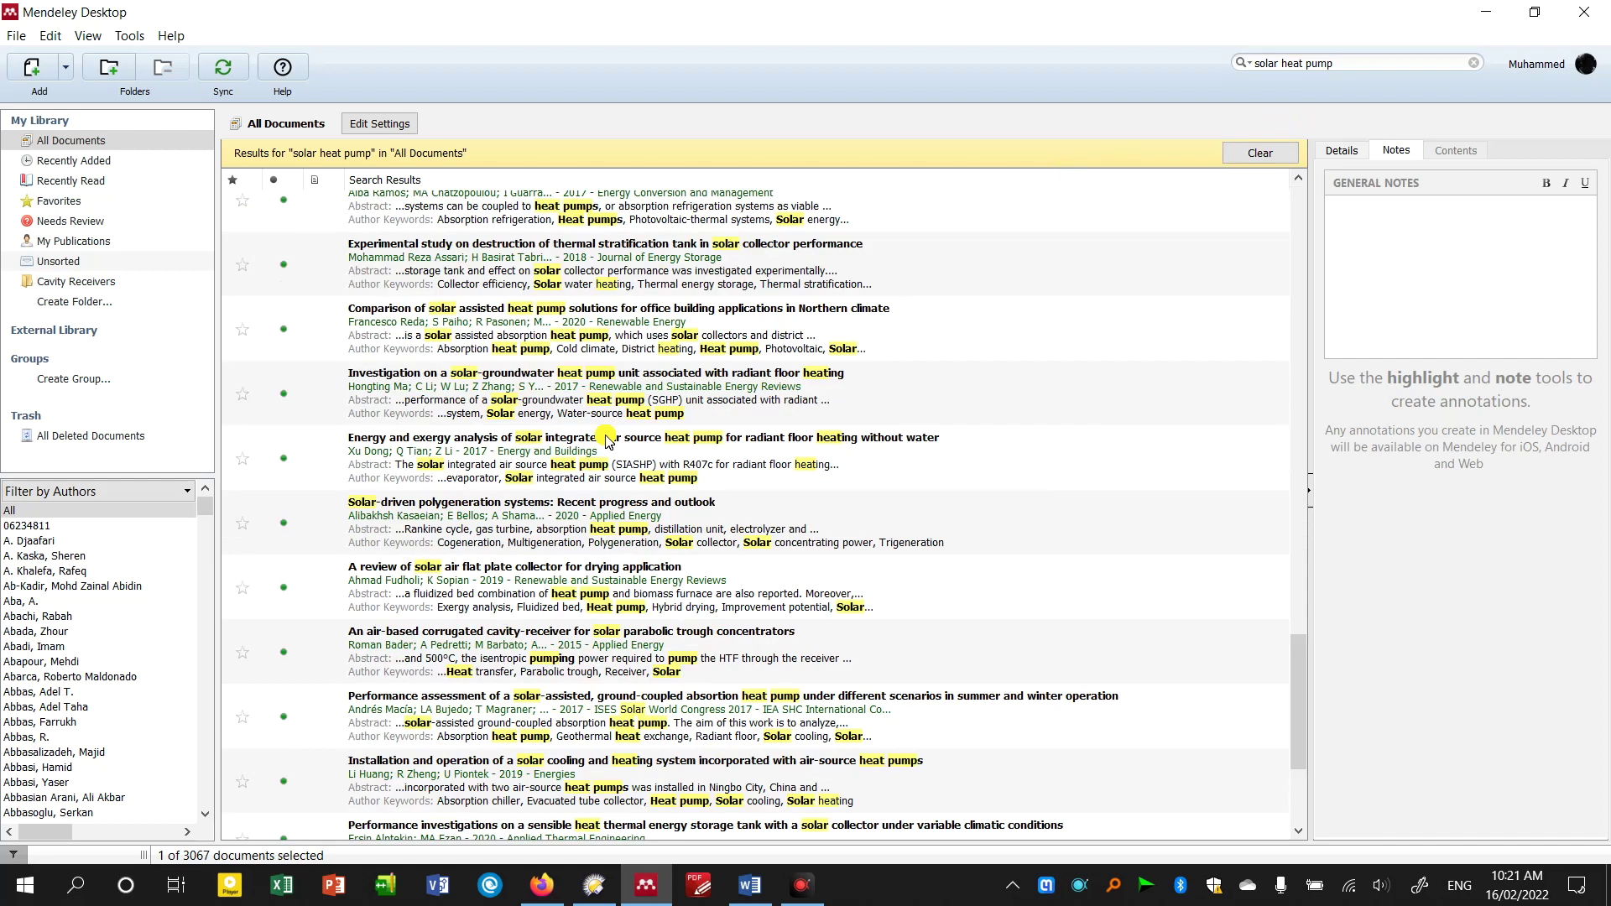
pyautogui.scroll(-5, 605, 437)
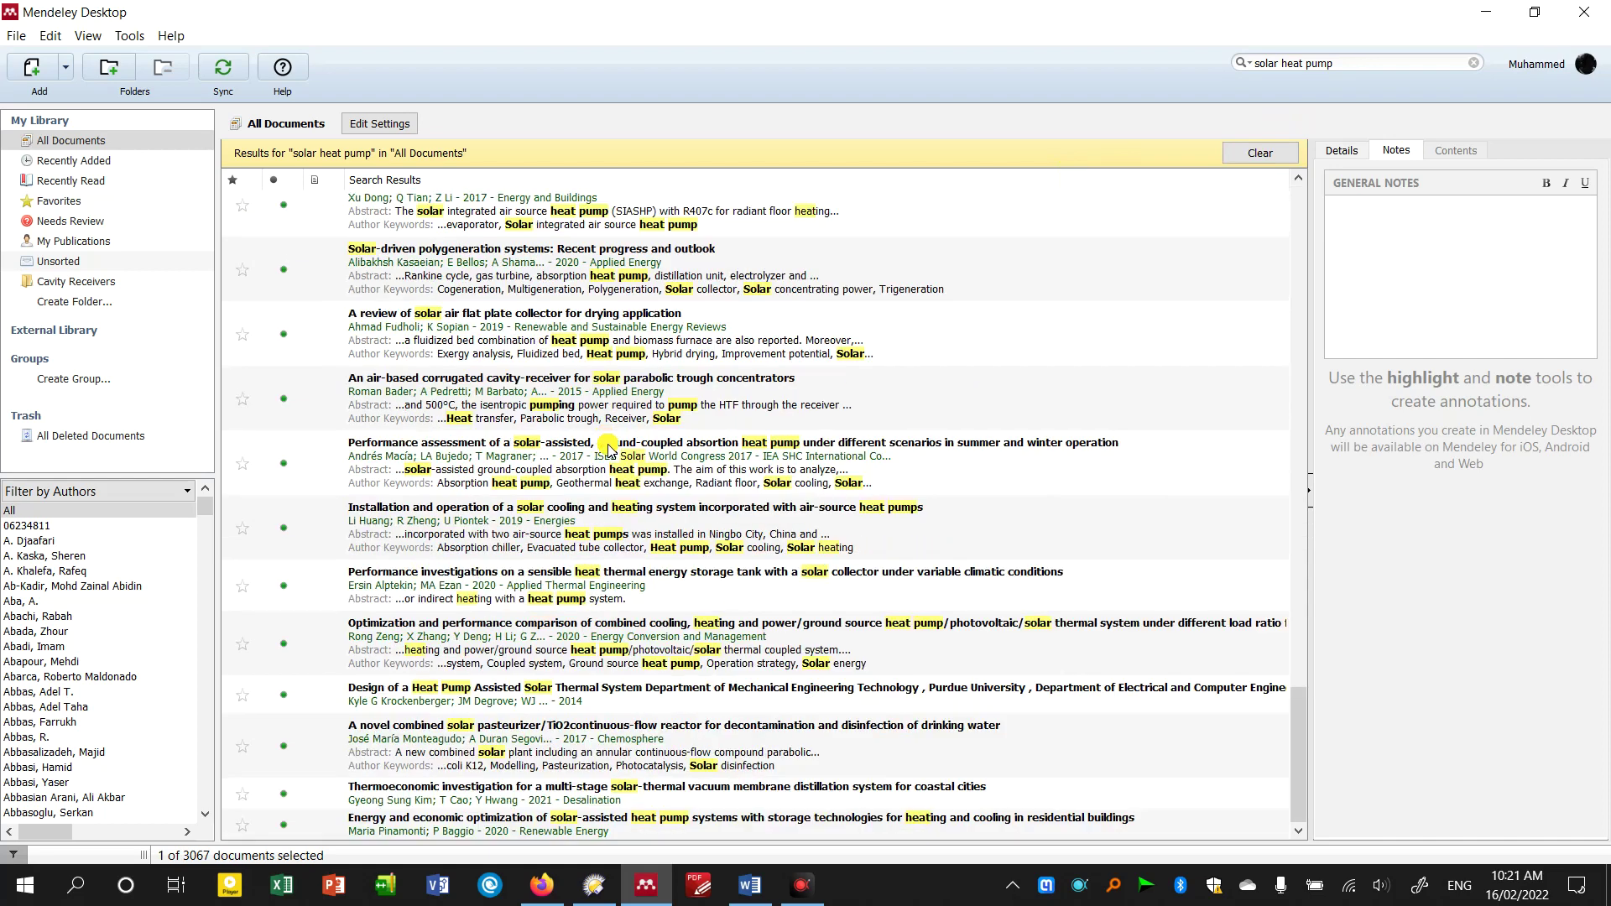
pyautogui.scroll(5, 653, 493)
pyautogui.click(604, 405)
pyautogui.scroll(10, 671, 331)
# - Check the Fast simulation, Numerical prediction and Thermoeconomic results, then open the solar thermal paper's PDF
pyautogui.click(673, 222)
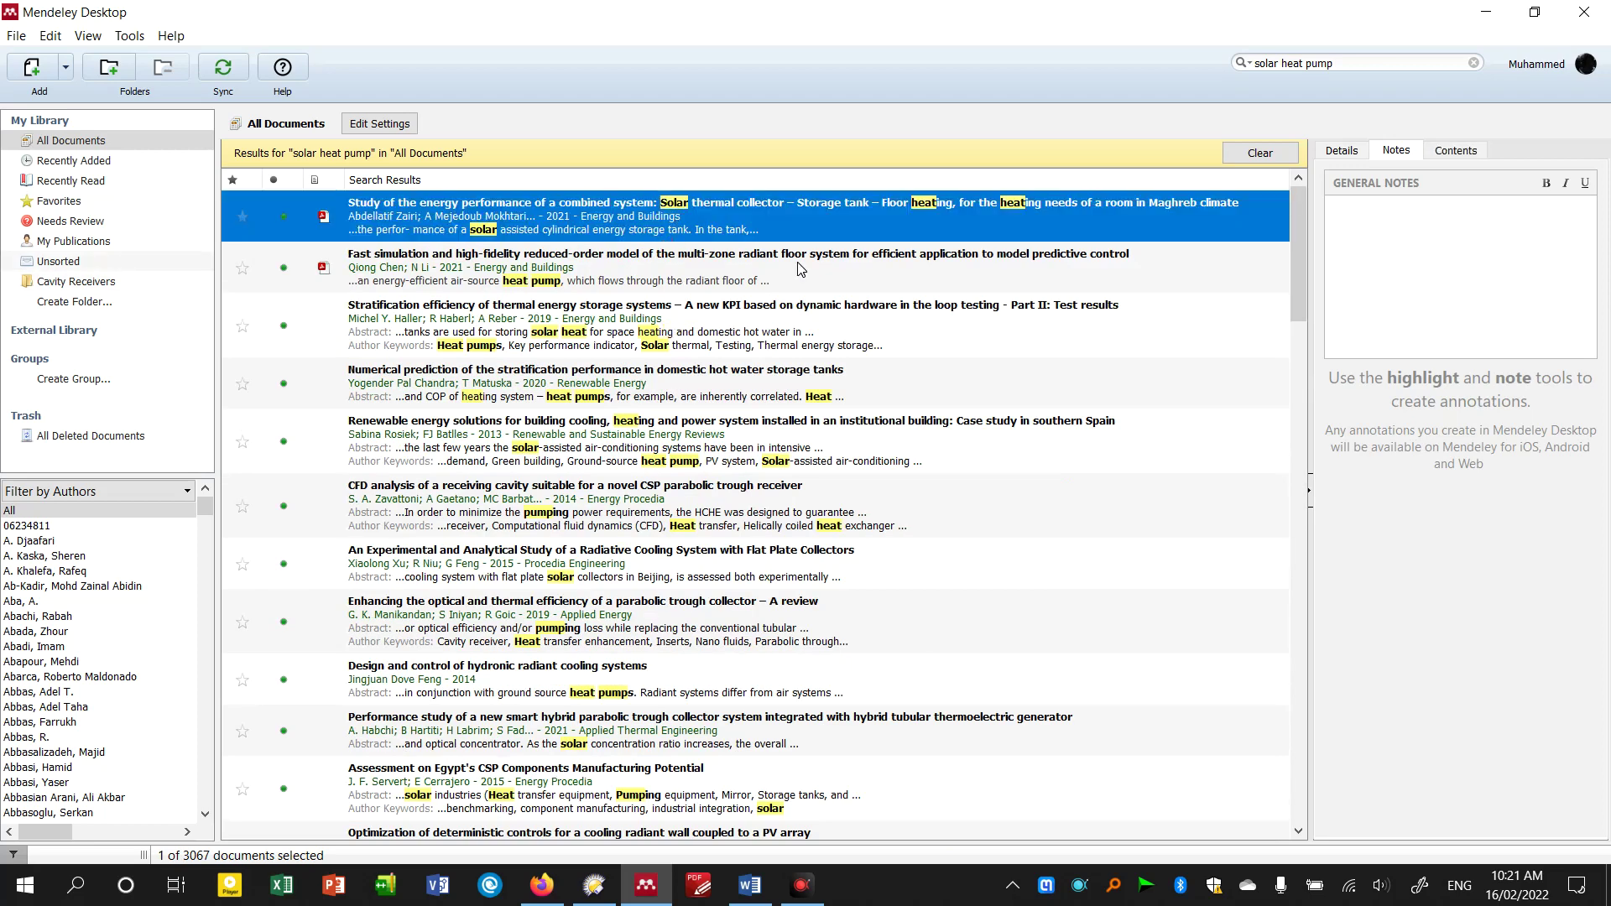
pyautogui.click(762, 240)
pyautogui.click(921, 256)
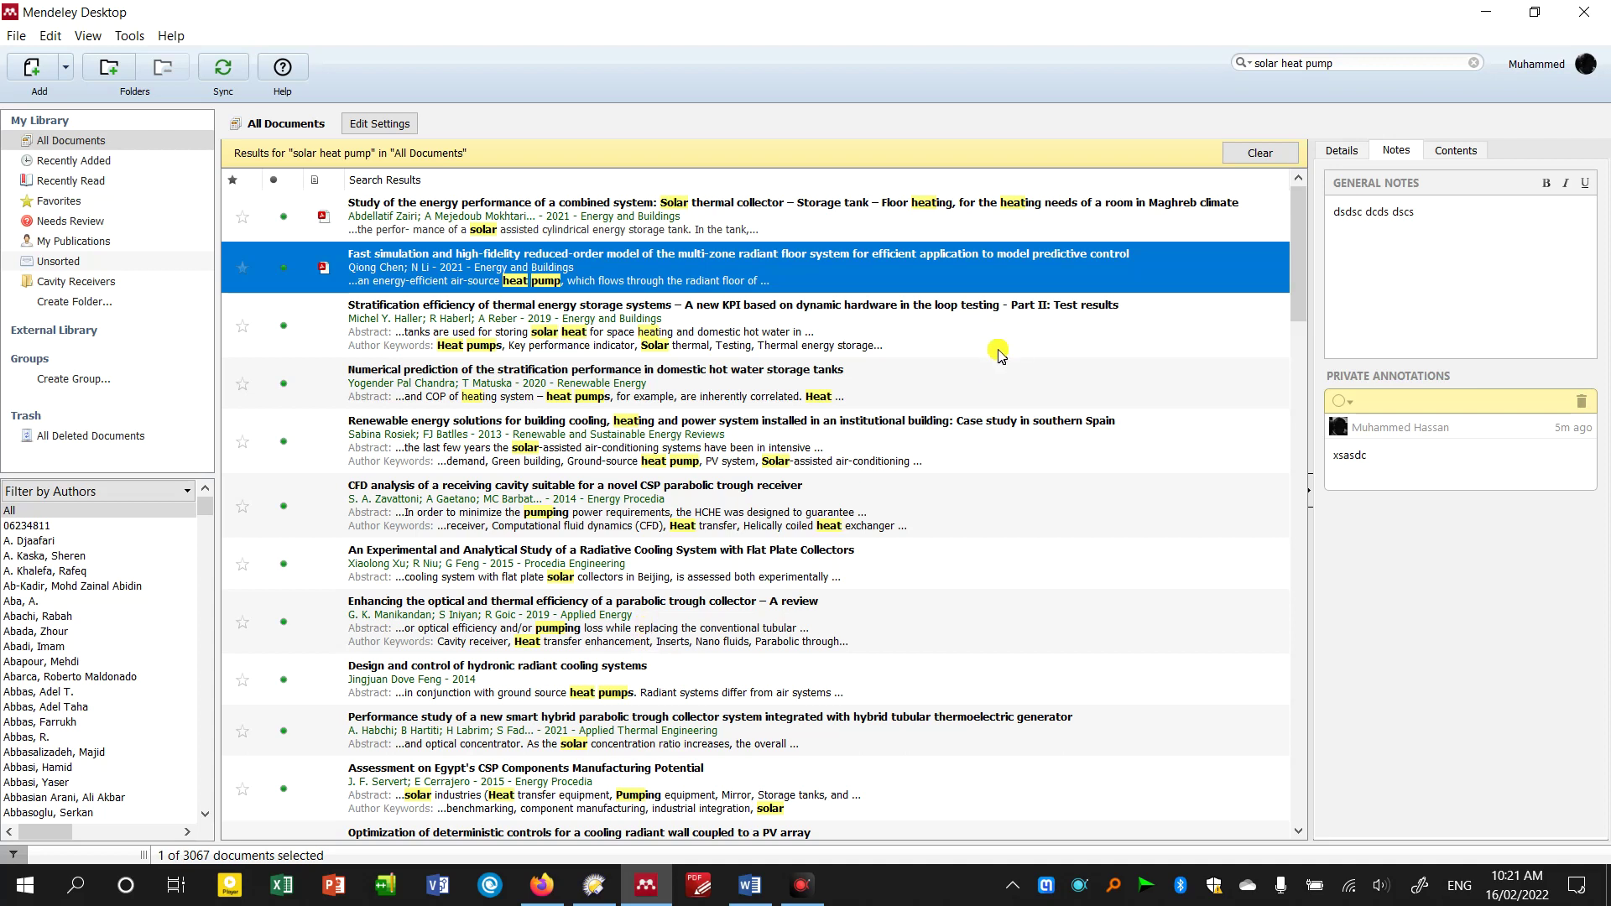
pyautogui.click(952, 399)
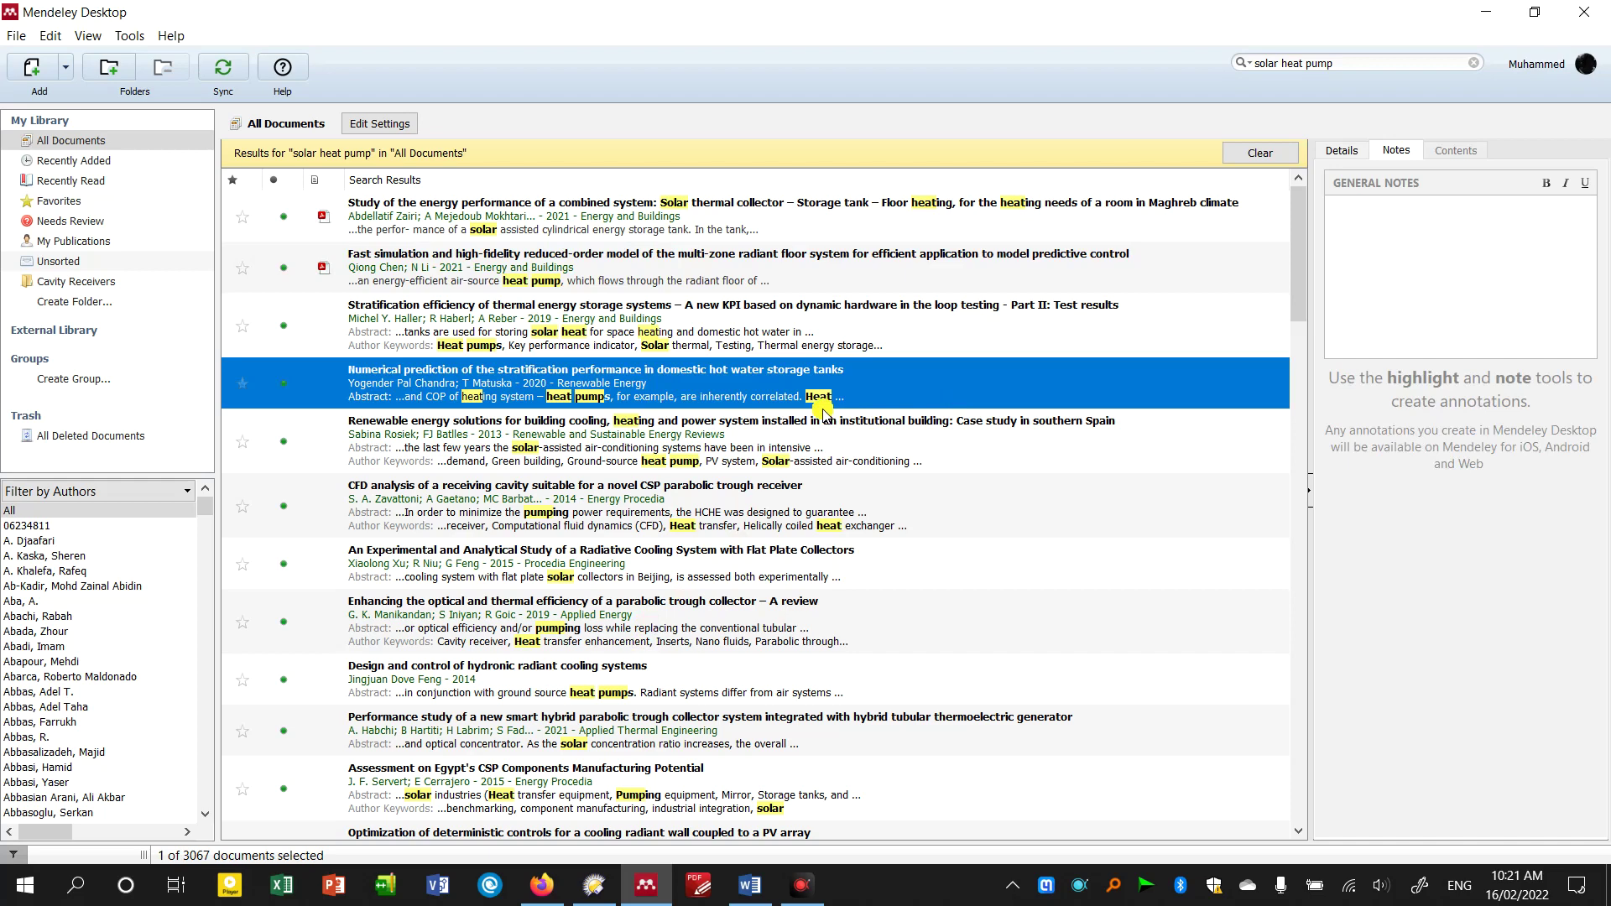
pyautogui.scroll(-10, 844, 331)
pyautogui.scroll(-10, 843, 331)
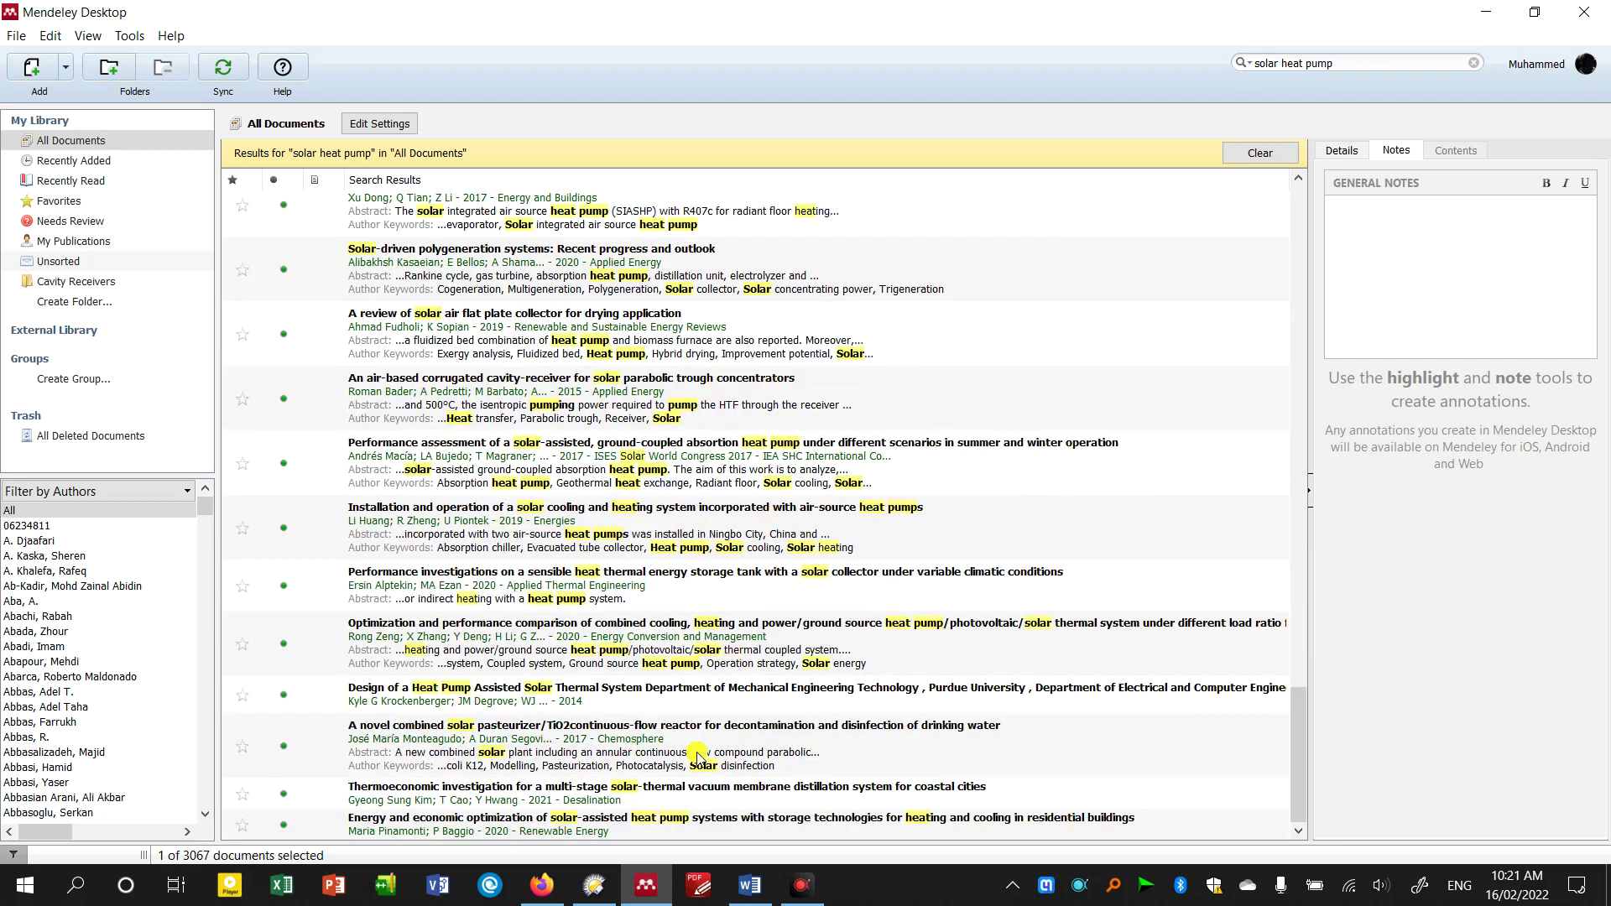
pyautogui.click(684, 799)
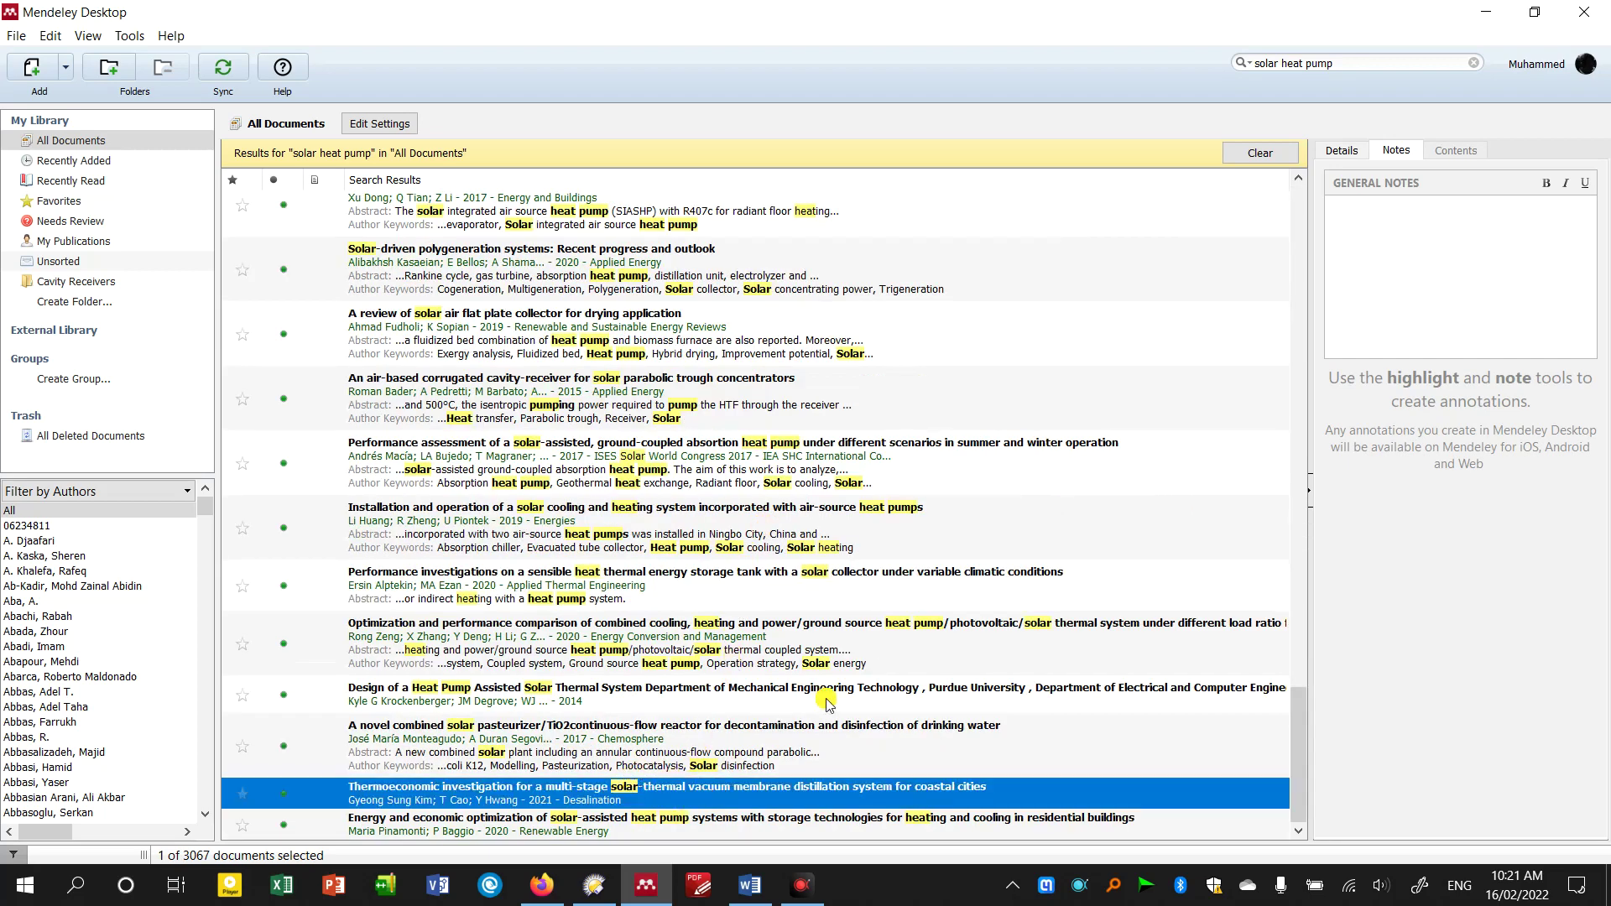
pyautogui.scroll(15, 760, 502)
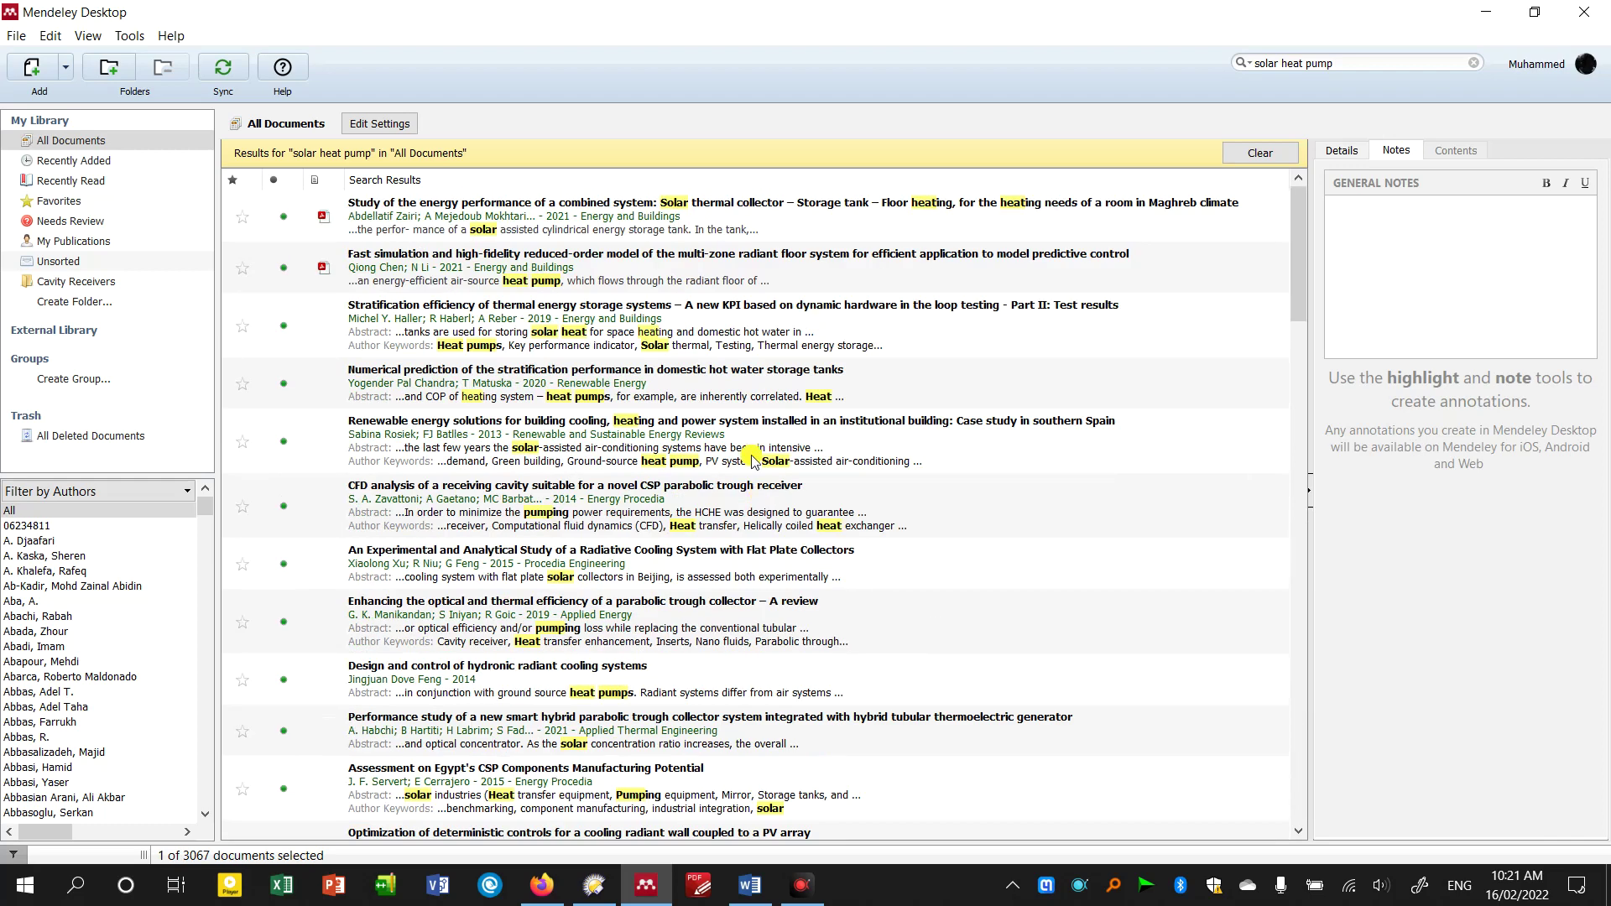
pyautogui.click(706, 282)
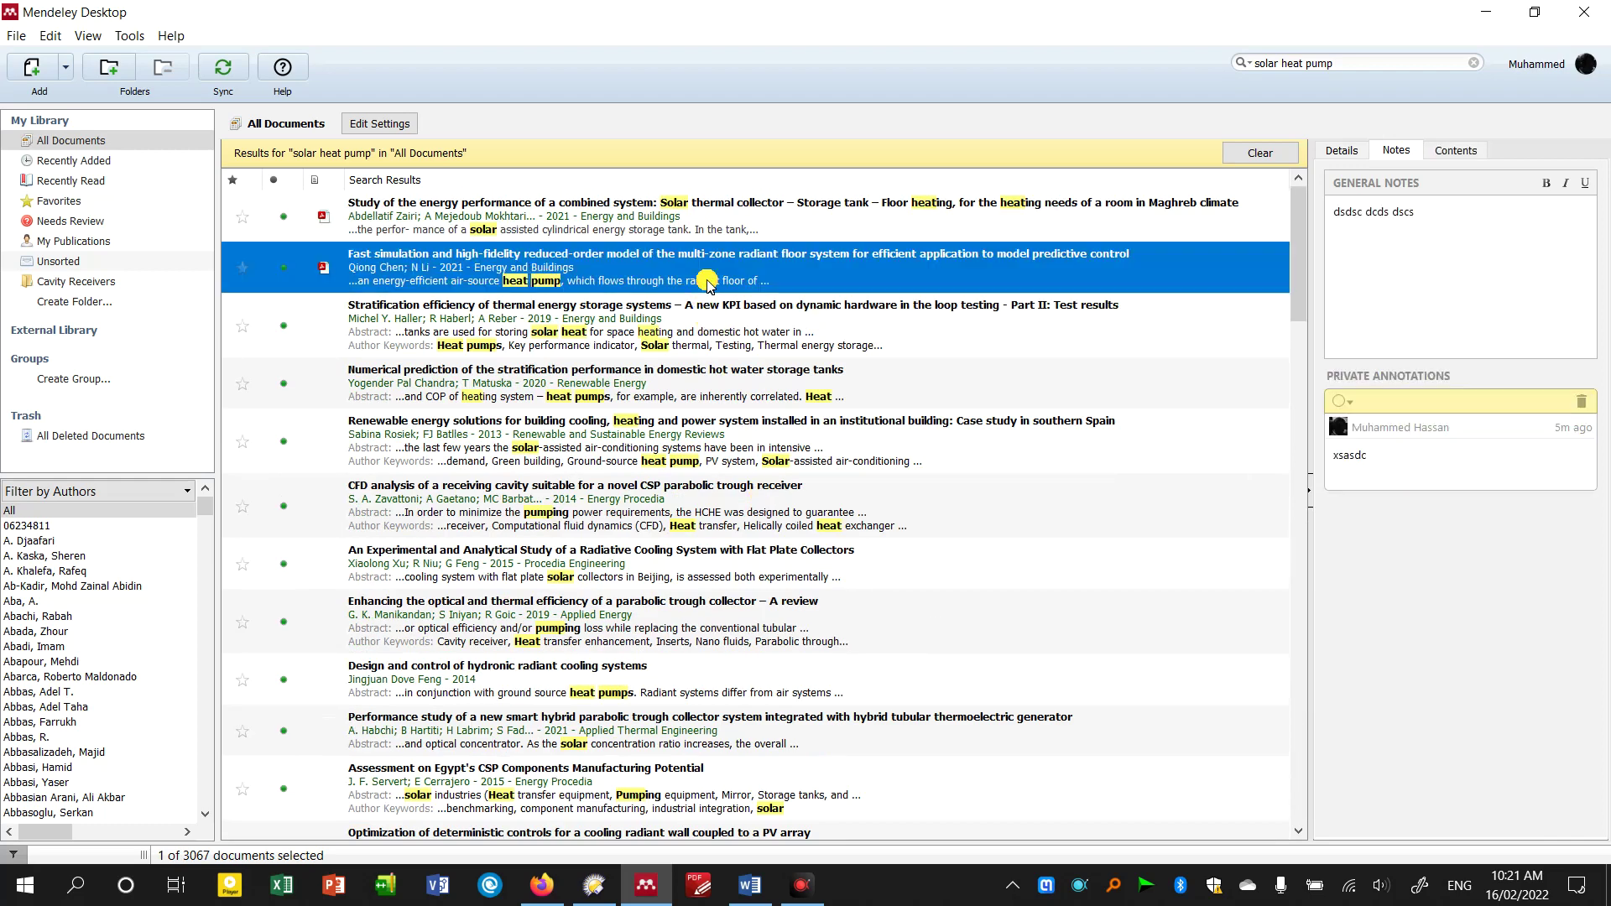
pyautogui.doubleClick(846, 225)
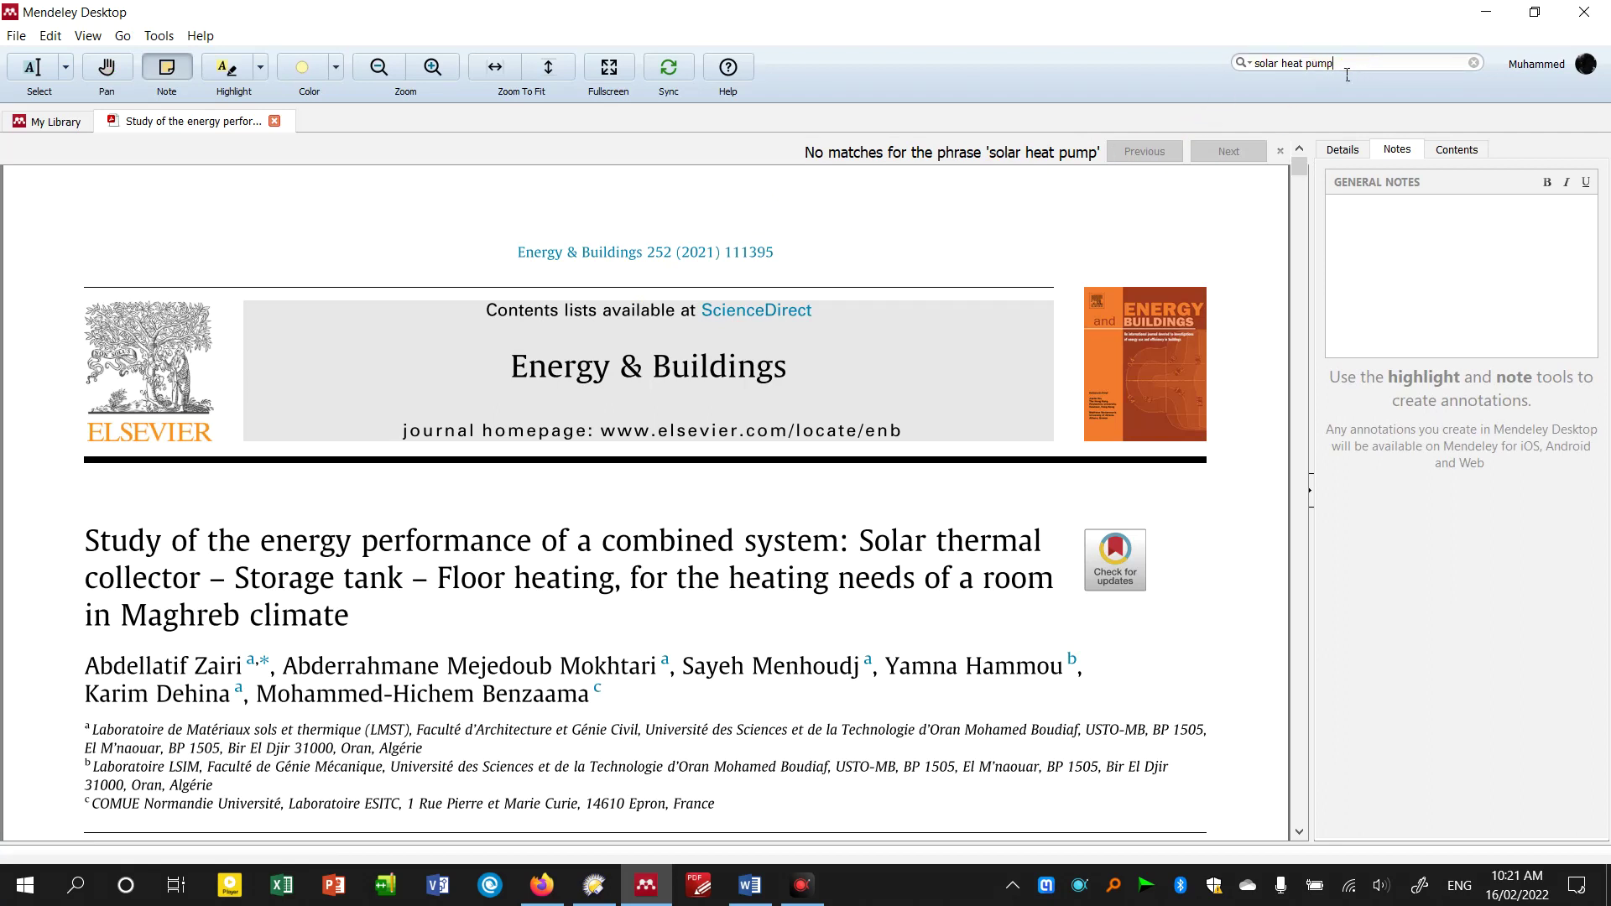
pyautogui.press('BackSpace')
pyautogui.press('Return')
pyautogui.press('Return')
pyautogui.press('Return')
pyautogui.press('Return')
pyautogui.press('Return')
pyautogui.press('Return')
pyautogui.press('Return')
pyautogui.press('Return')
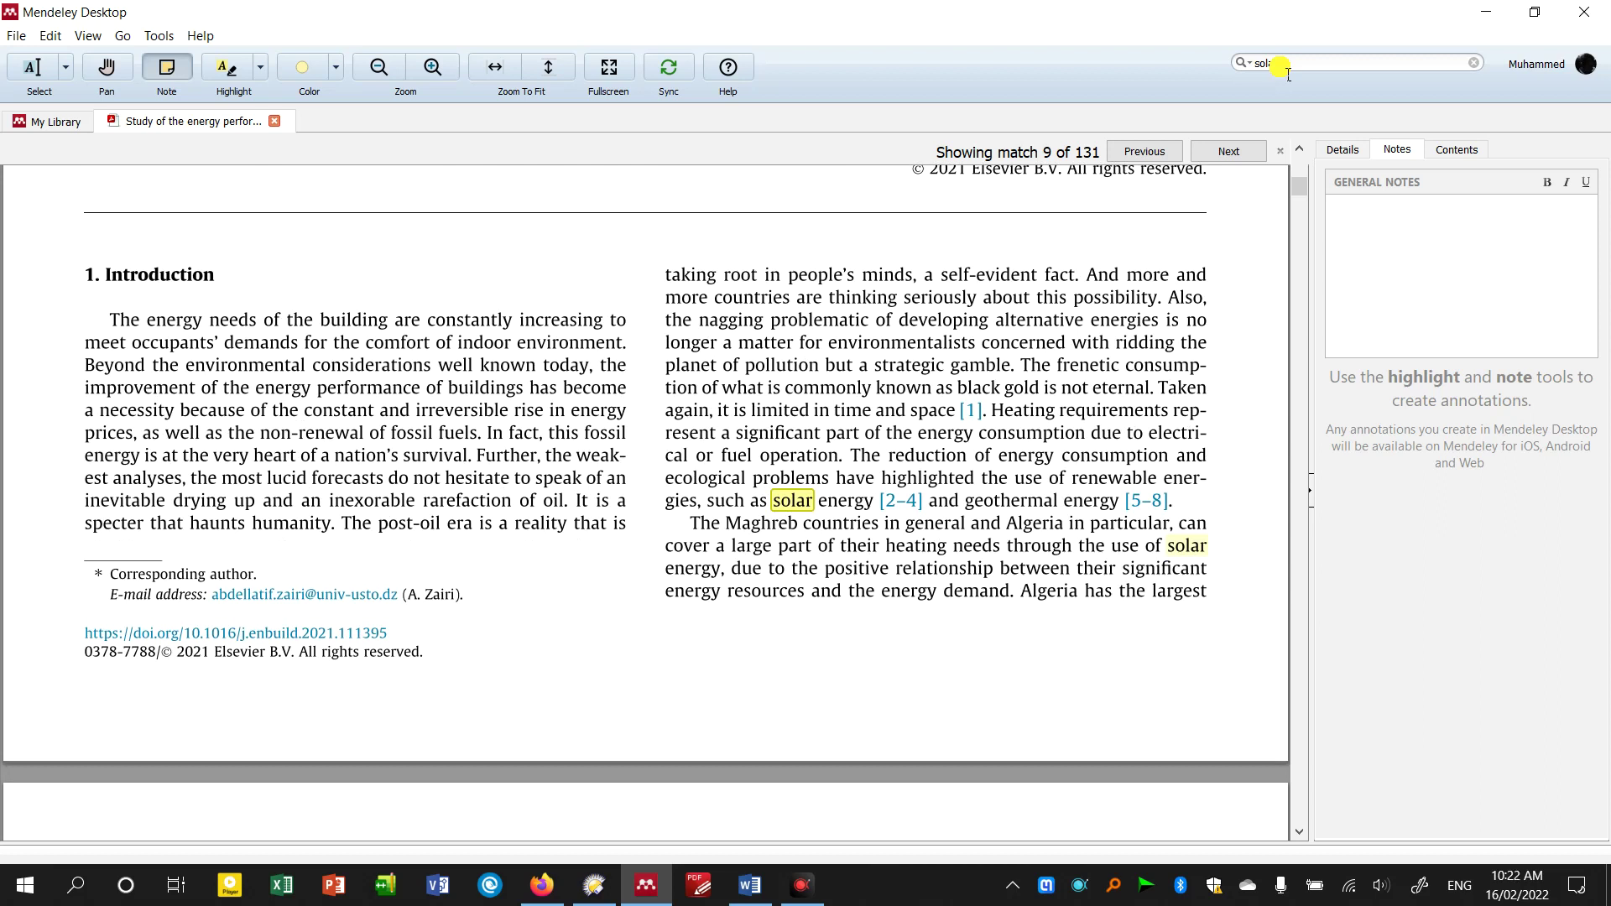
pyautogui.click(1296, 150)
pyautogui.click(274, 121)
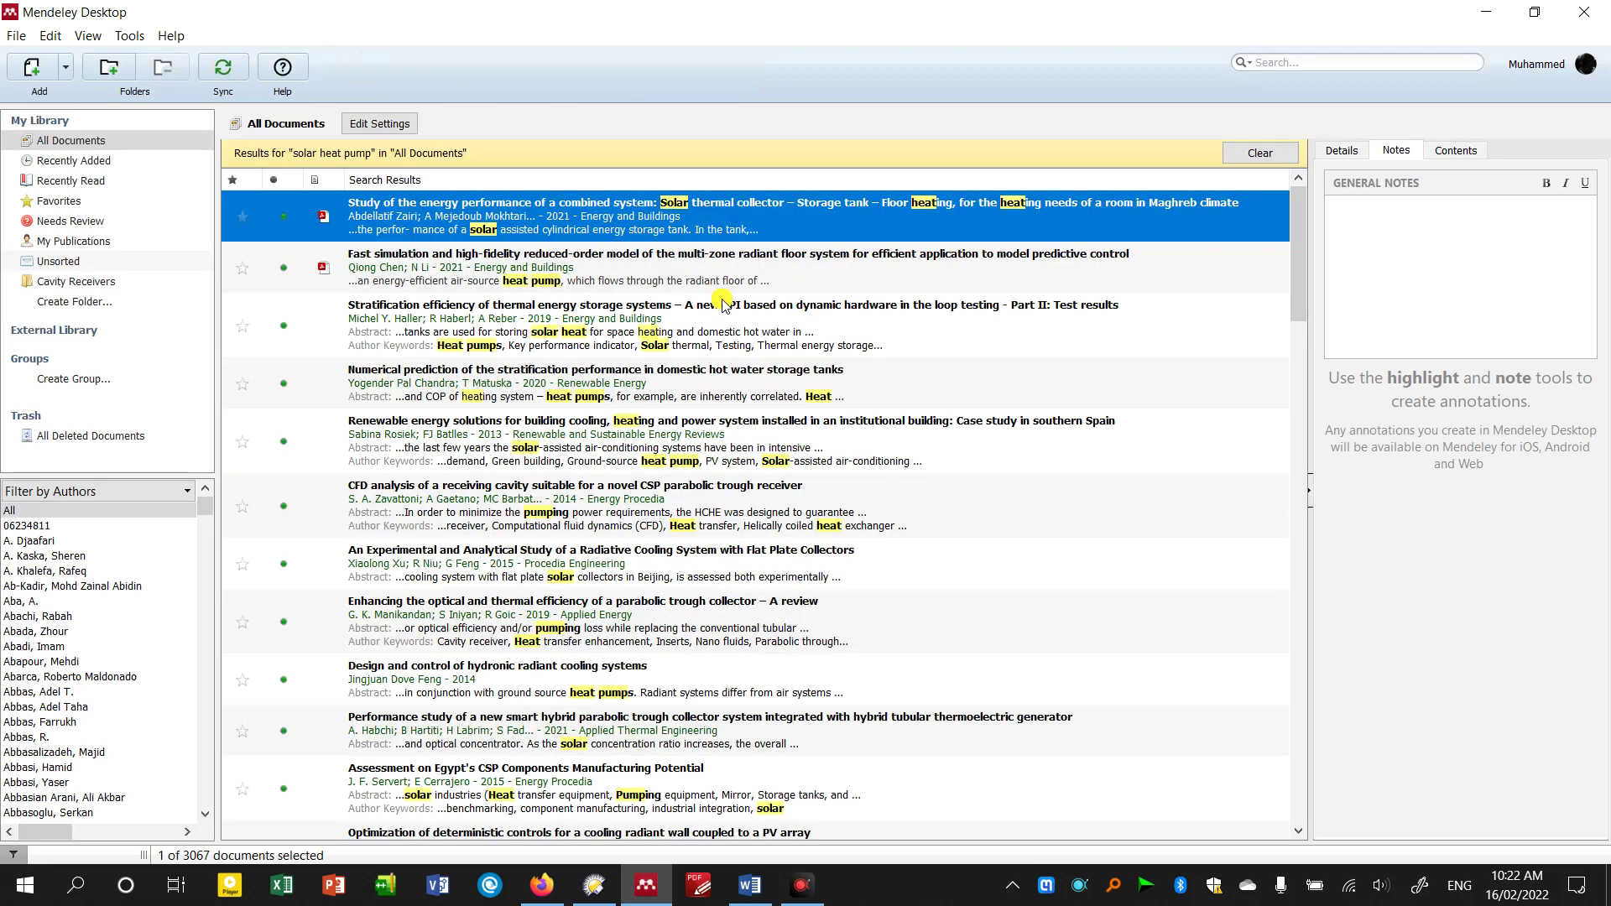
# - Clear the search to show all documents and select the Fast simulation paper
pyautogui.click(1013, 242)
pyautogui.click(1249, 159)
pyautogui.click(896, 243)
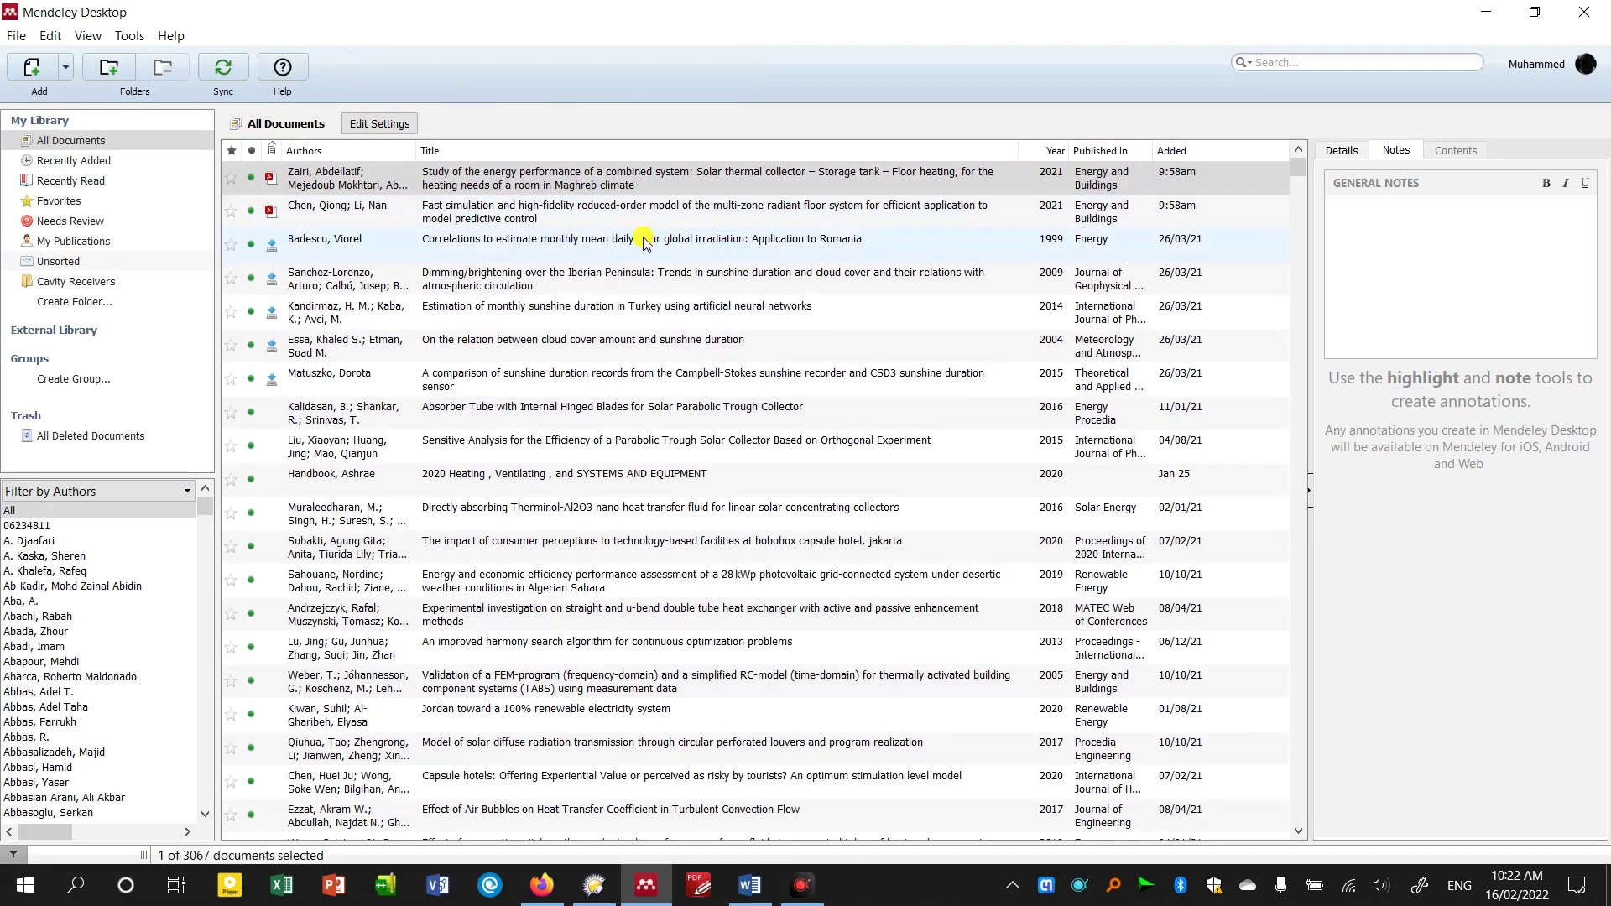
pyautogui.click(617, 210)
pyautogui.rightClick(616, 210)
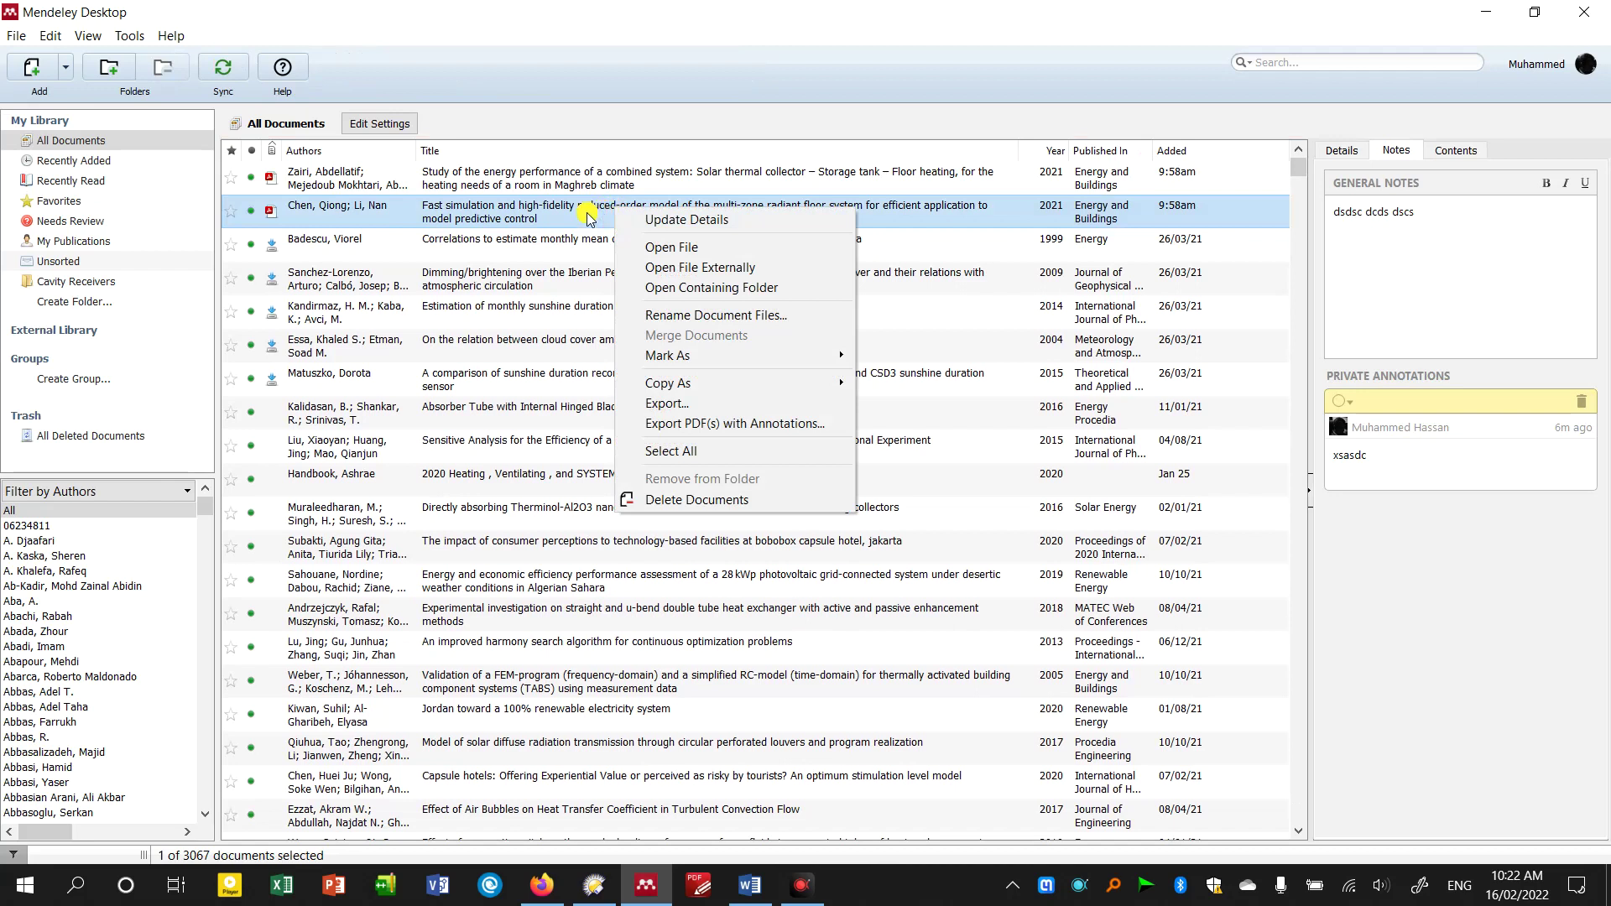
pyautogui.press('Escape')
# - Extend the selection to the Zairi paper and copy both as a formatted citation
pyautogui.hotkey('shift', 'Up')
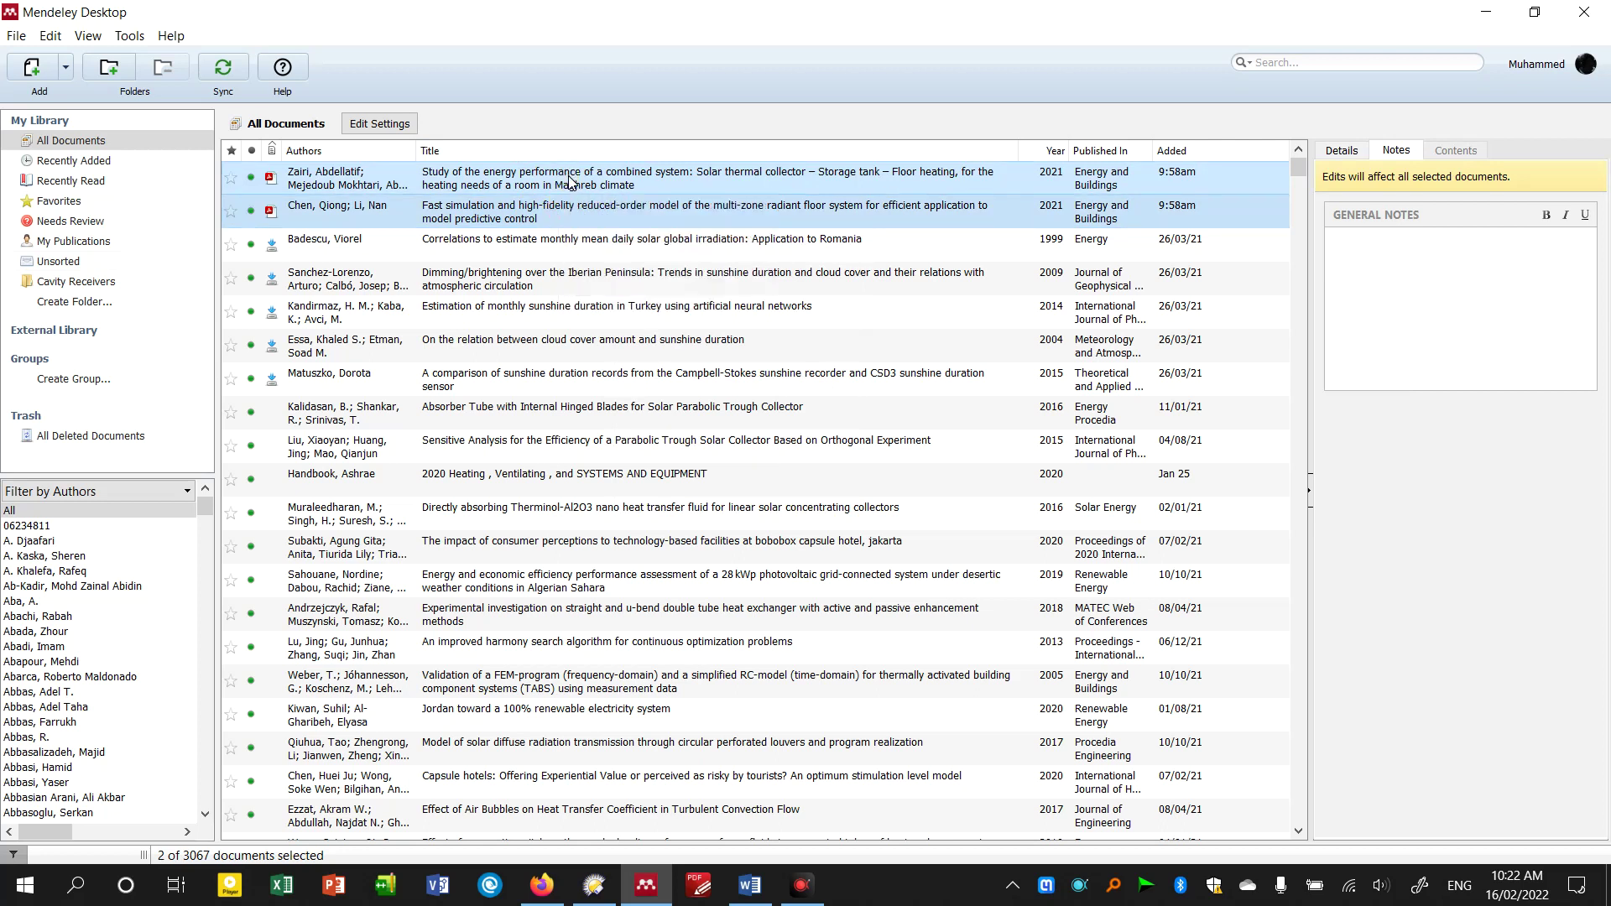
pyautogui.rightClick(568, 178)
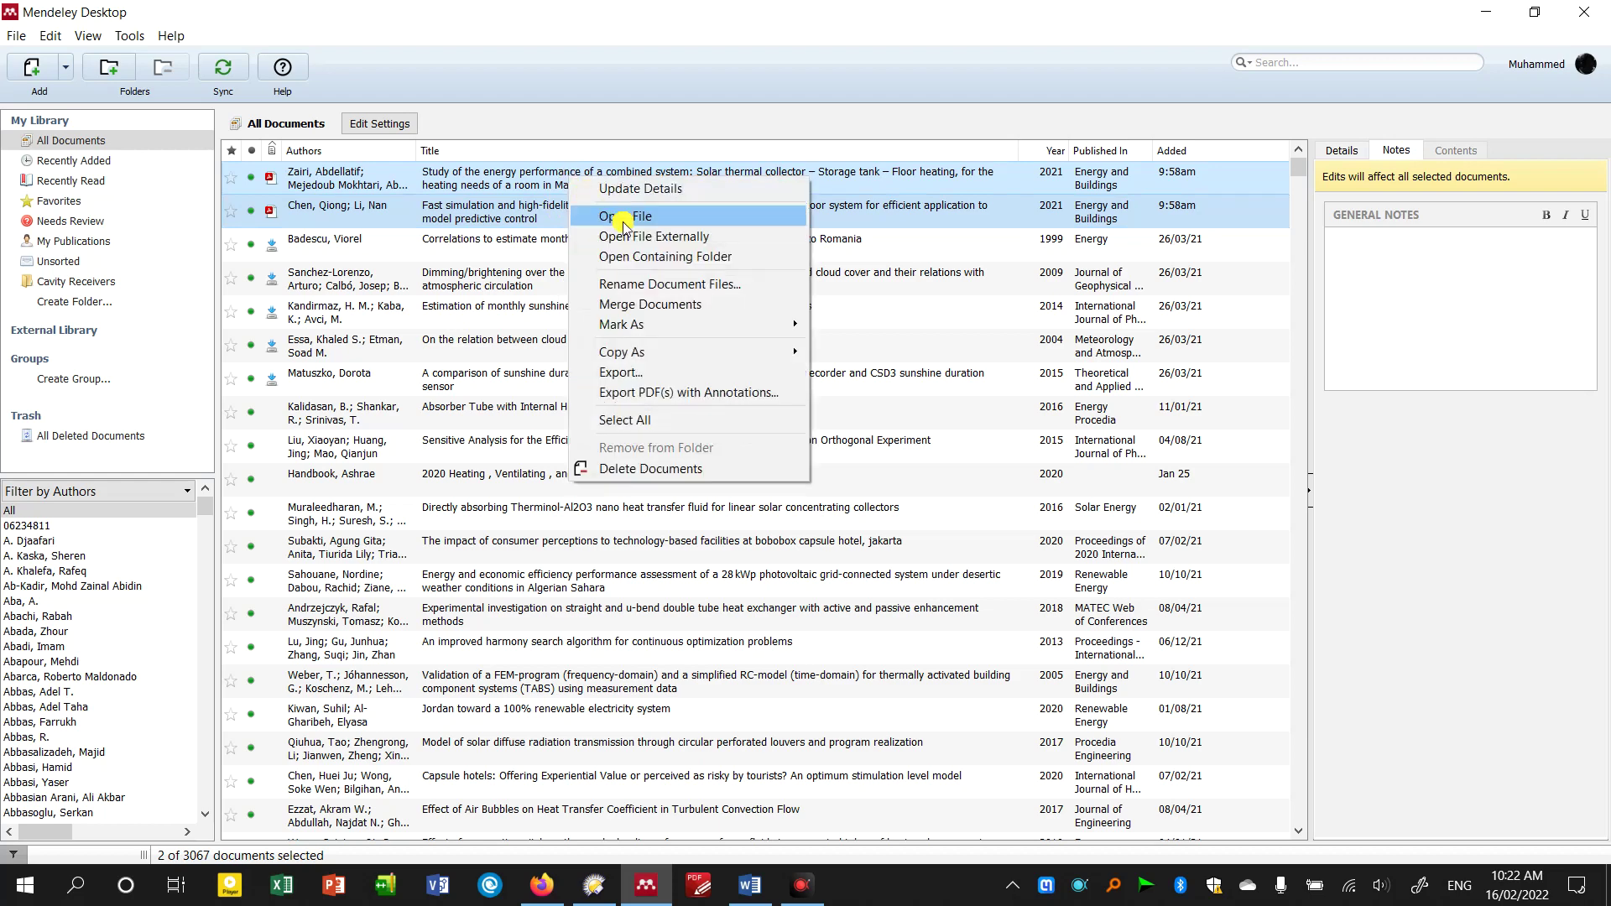
pyautogui.moveTo(692, 353)
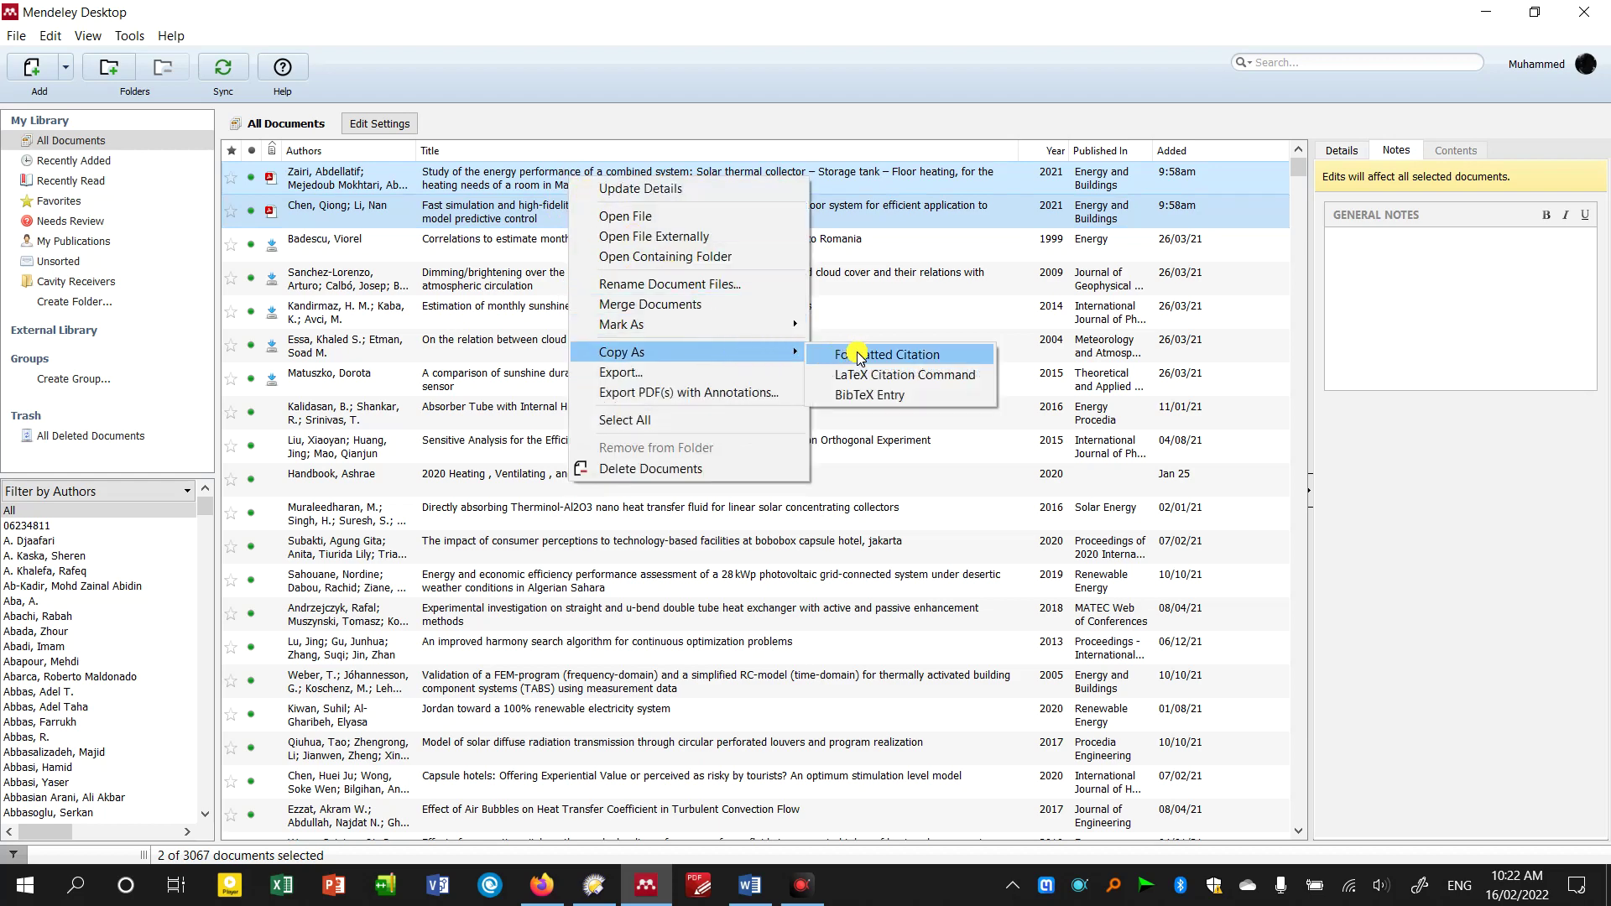
pyautogui.click(856, 356)
pyautogui.click(740, 894)
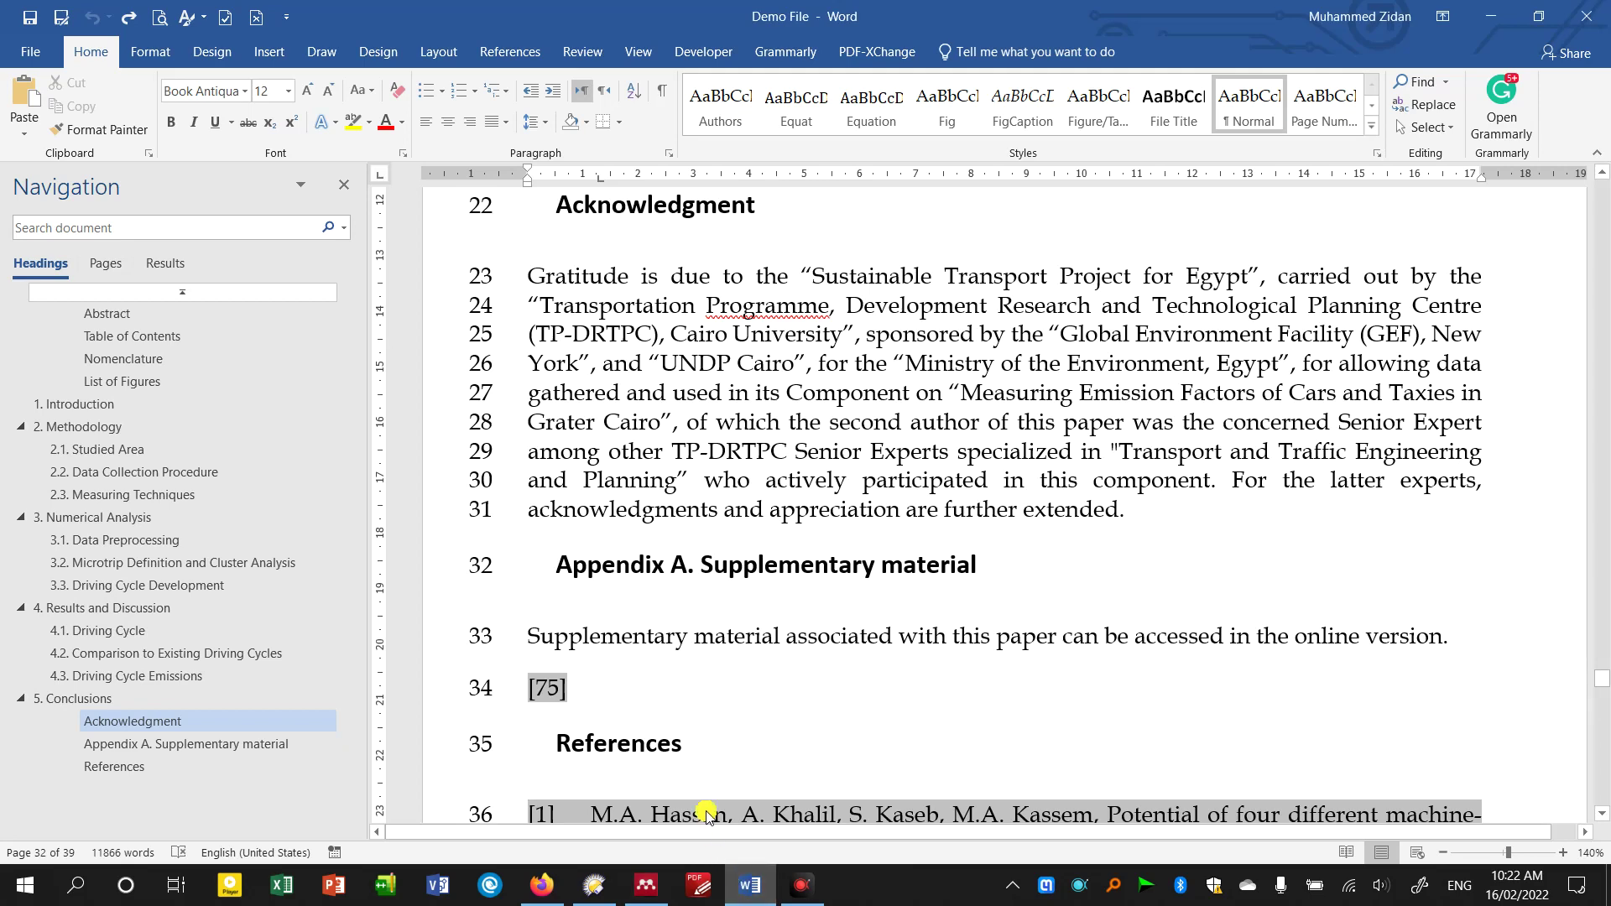
# - Start a new blank Word document and paste the two copied references into it
pyautogui.scroll(-2, 694, 756)
pyautogui.scroll(-4, 672, 638)
pyautogui.scroll(6, 713, 587)
pyautogui.scroll(1, 758, 554)
pyautogui.rightClick(751, 885)
pyautogui.click(727, 773)
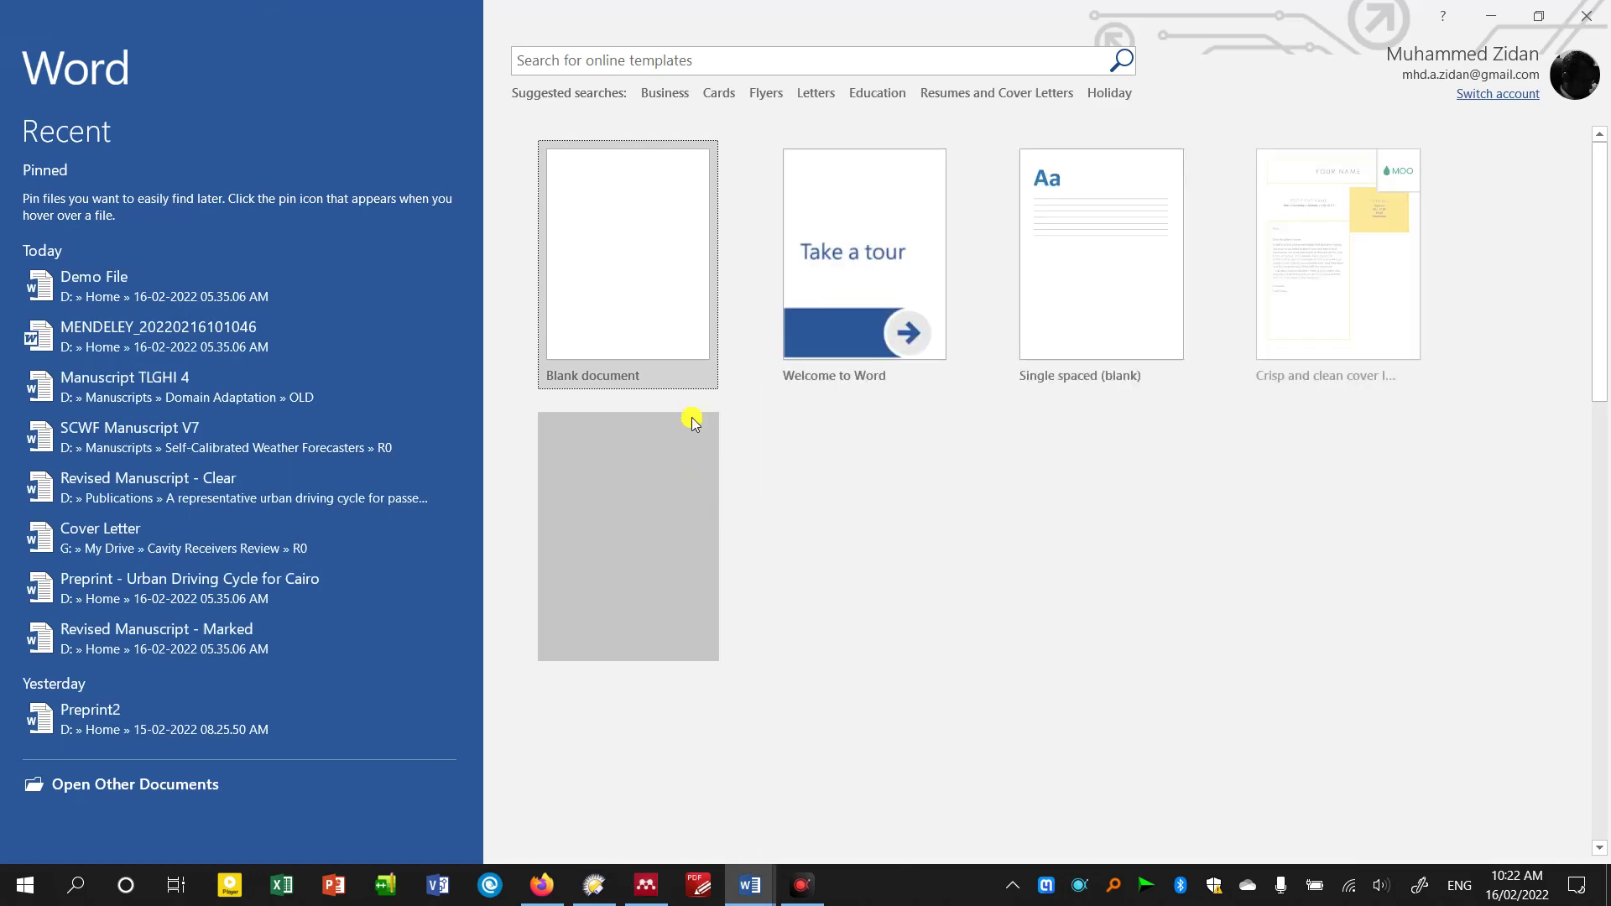
pyautogui.click(637, 291)
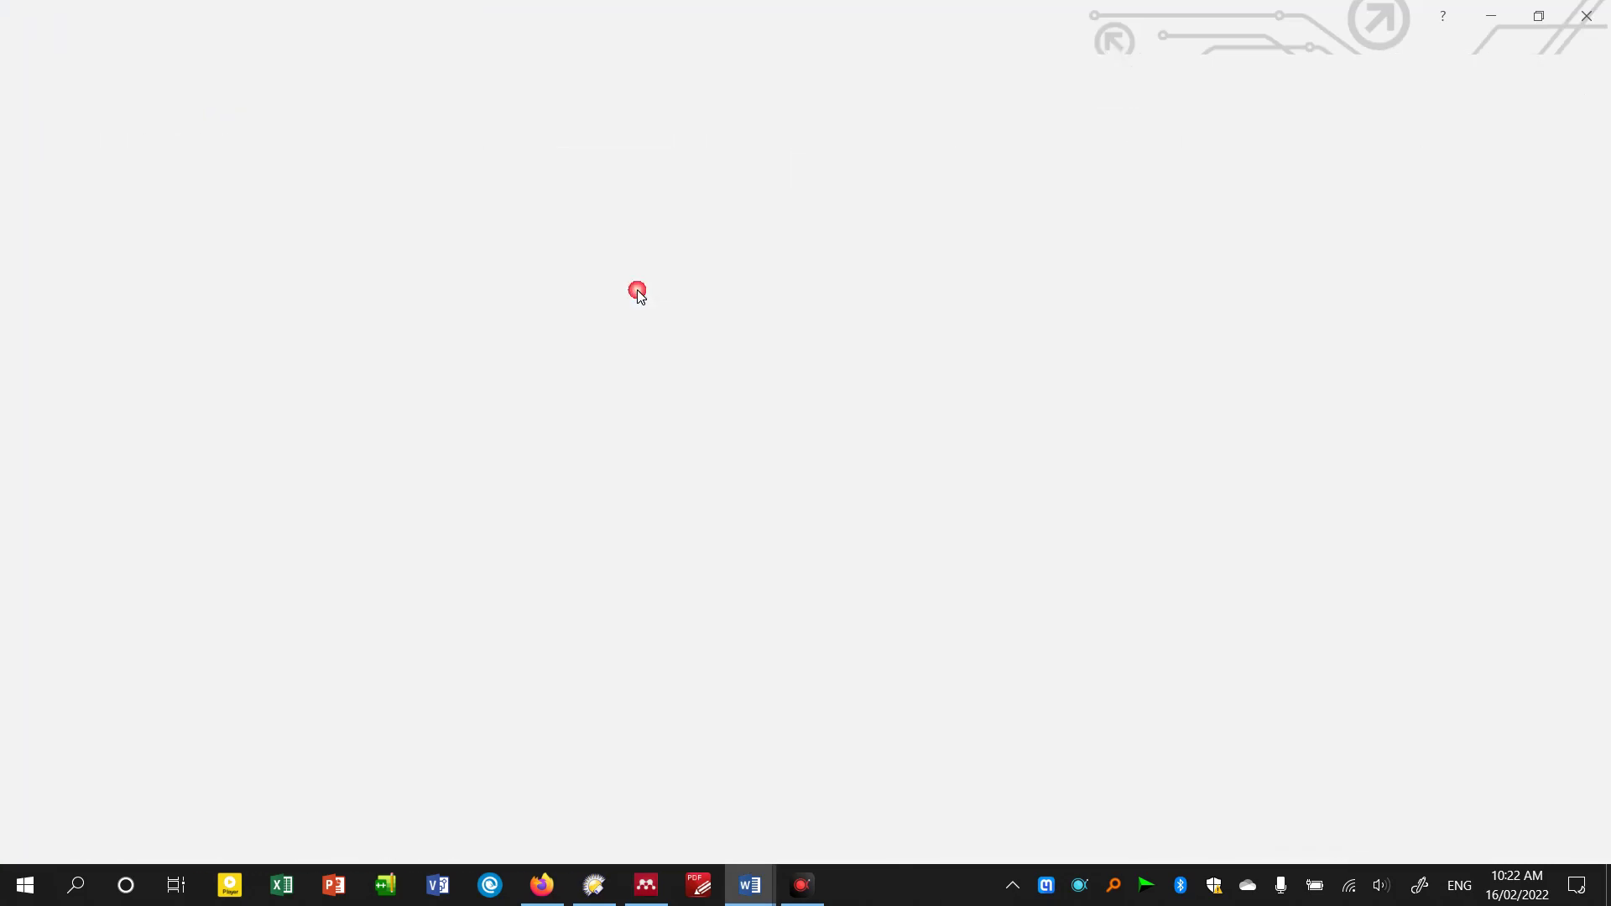
pyautogui.keyDown('ctrl'); pyautogui.scroll(-2, 553, 371); pyautogui.keyUp('ctrl')
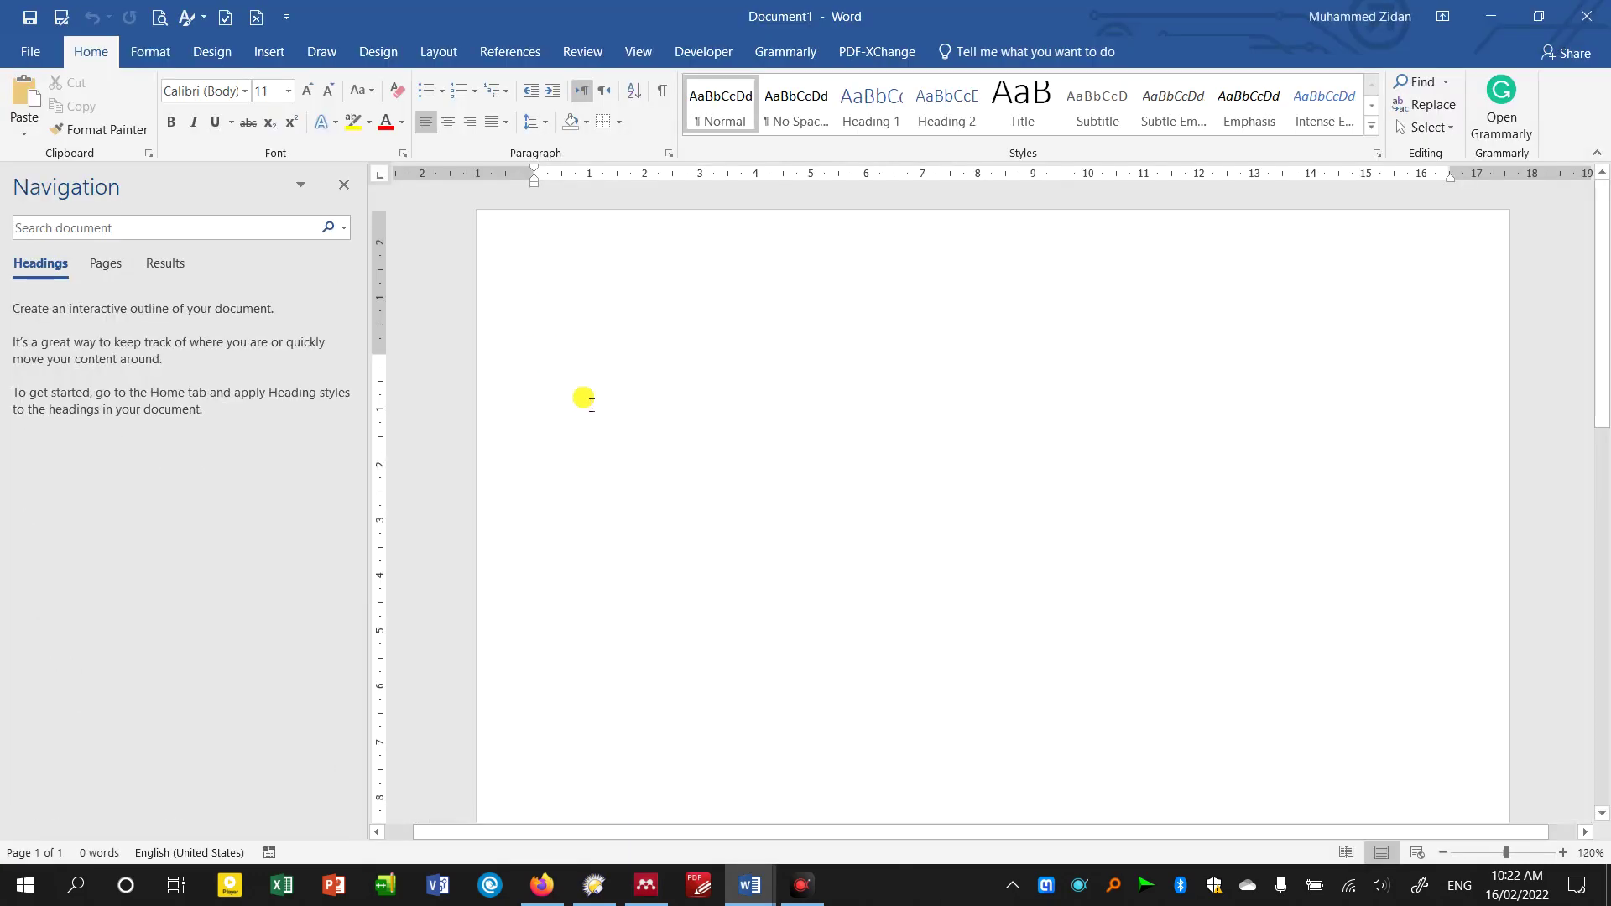
pyautogui.rightClick(599, 341)
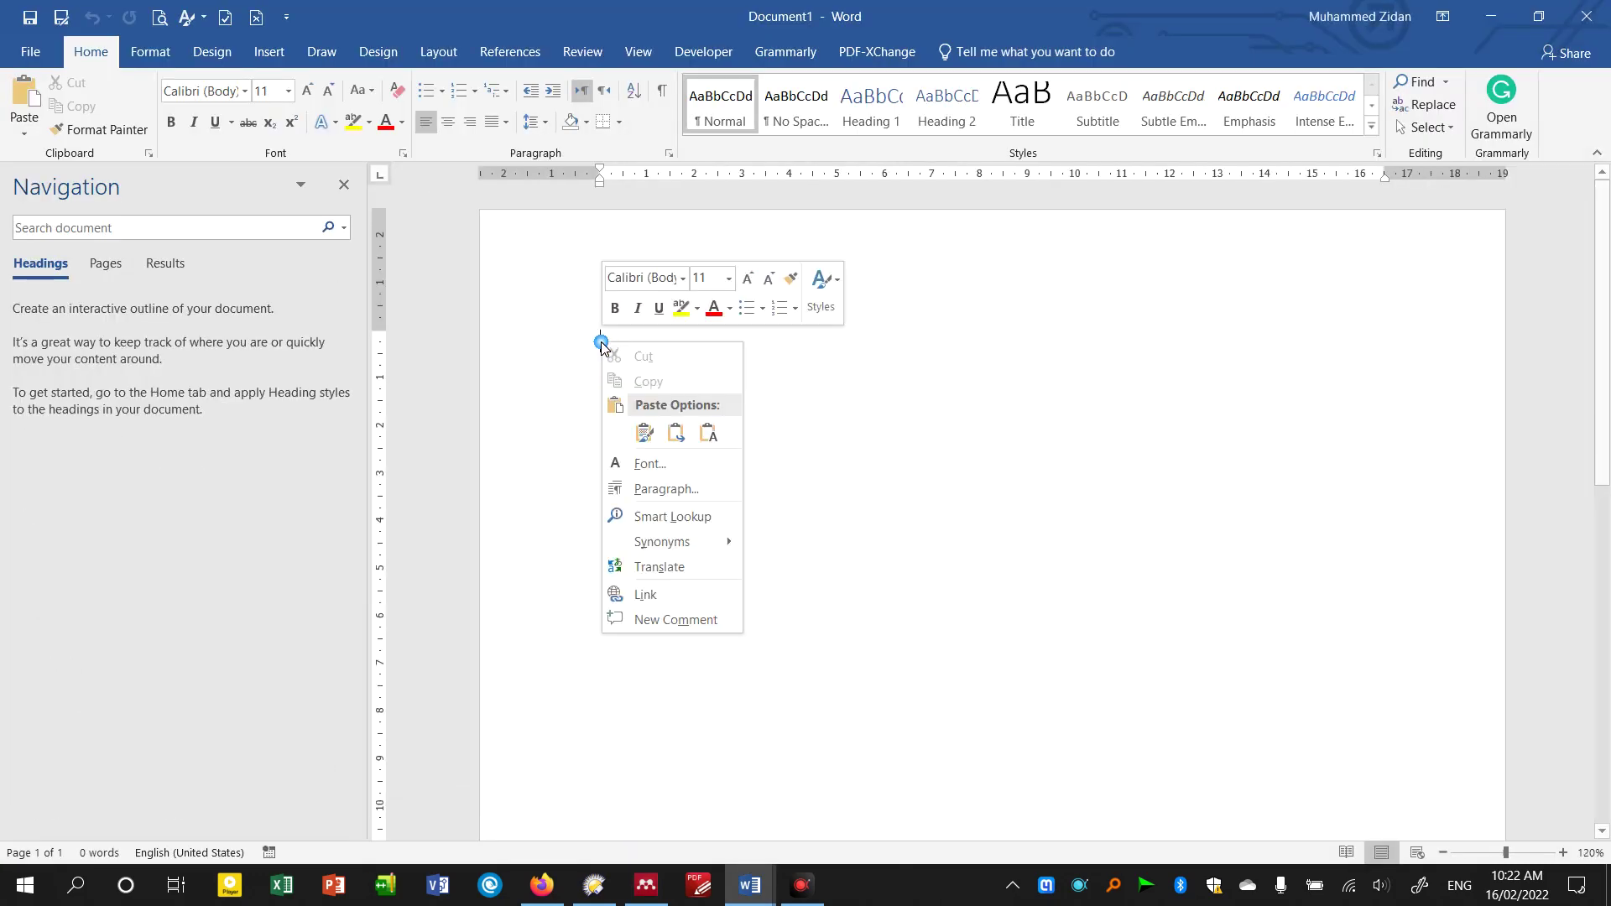
pyautogui.click(644, 433)
# - Make small test edits to the references, then close the document without saving
pyautogui.keyDown('ctrl'); pyautogui.scroll(1, 881, 504); pyautogui.keyUp('ctrl')
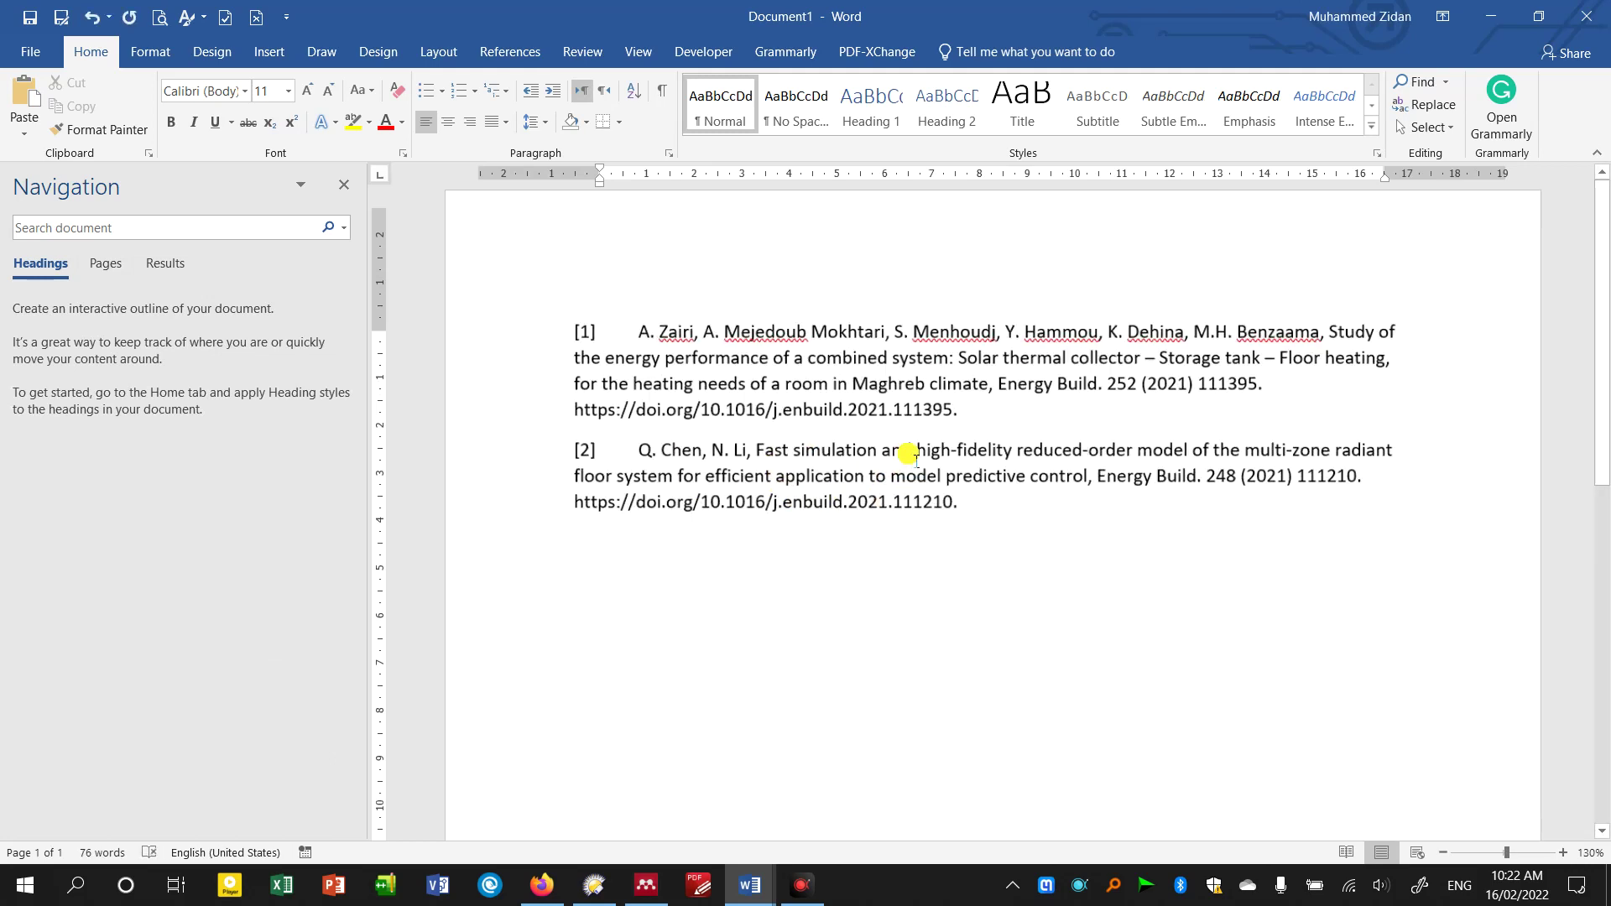
pyautogui.keyDown('ctrl'); pyautogui.scroll(1, 881, 503); pyautogui.keyUp('ctrl')
pyautogui.moveTo(1034, 508)
pyautogui.mouseDown()
pyautogui.moveTo(886, 471)
pyautogui.moveTo(663, 373)
pyautogui.mouseUp()
pyautogui.click(677, 374)
pyautogui.write('dsf')
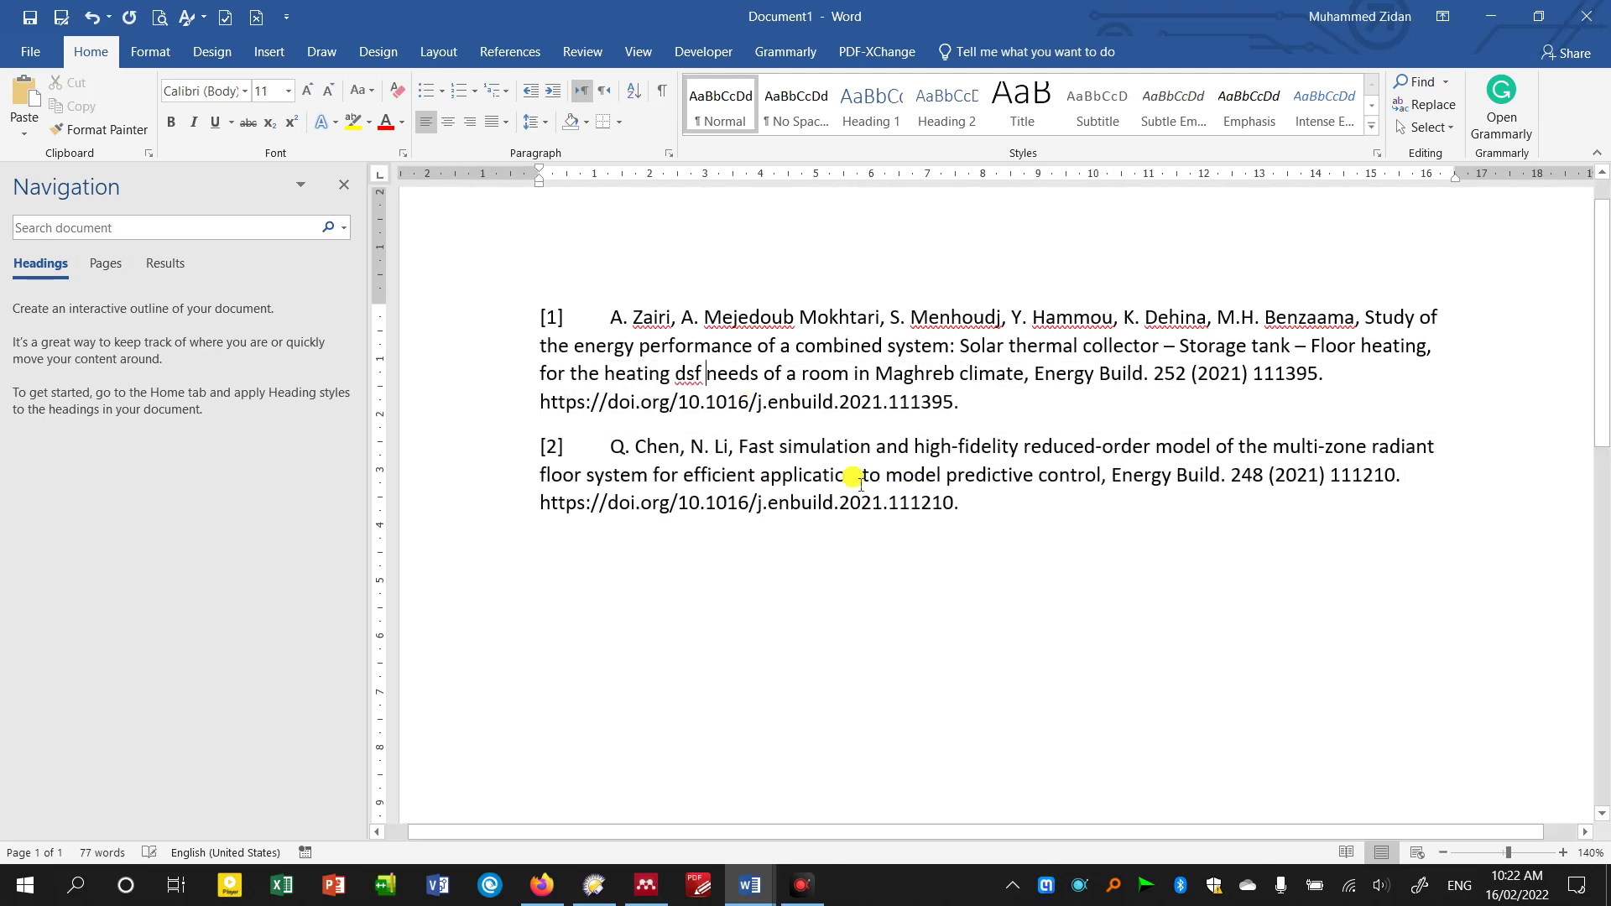
pyautogui.click(857, 475)
pyautogui.write('fd')
pyautogui.hotkey('ctrl', 'w')
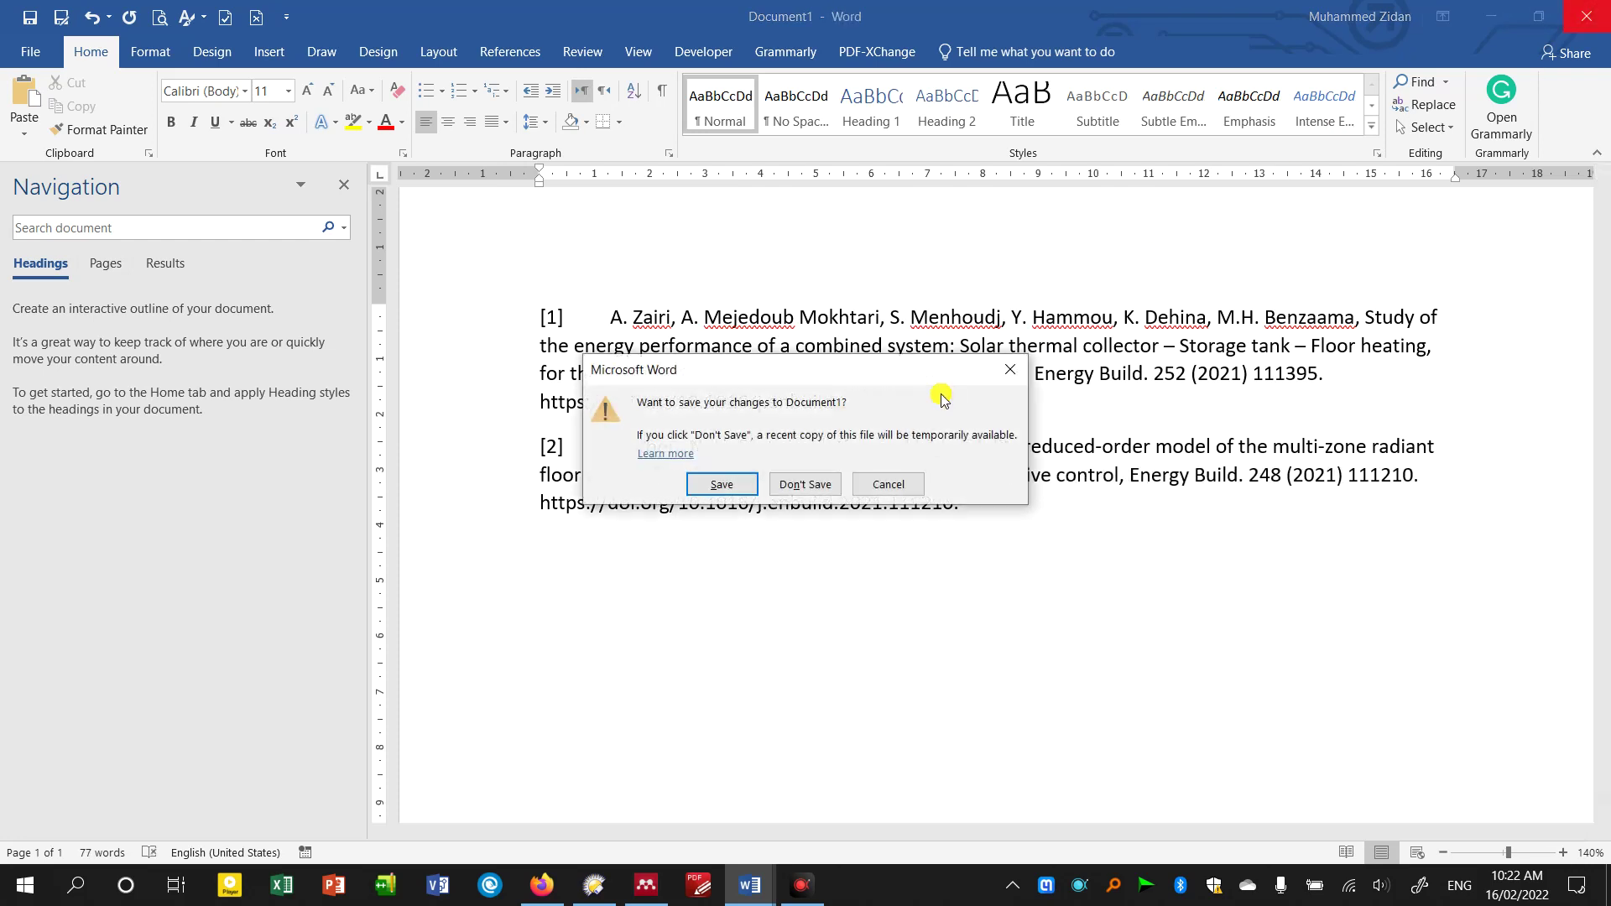
pyautogui.click(806, 478)
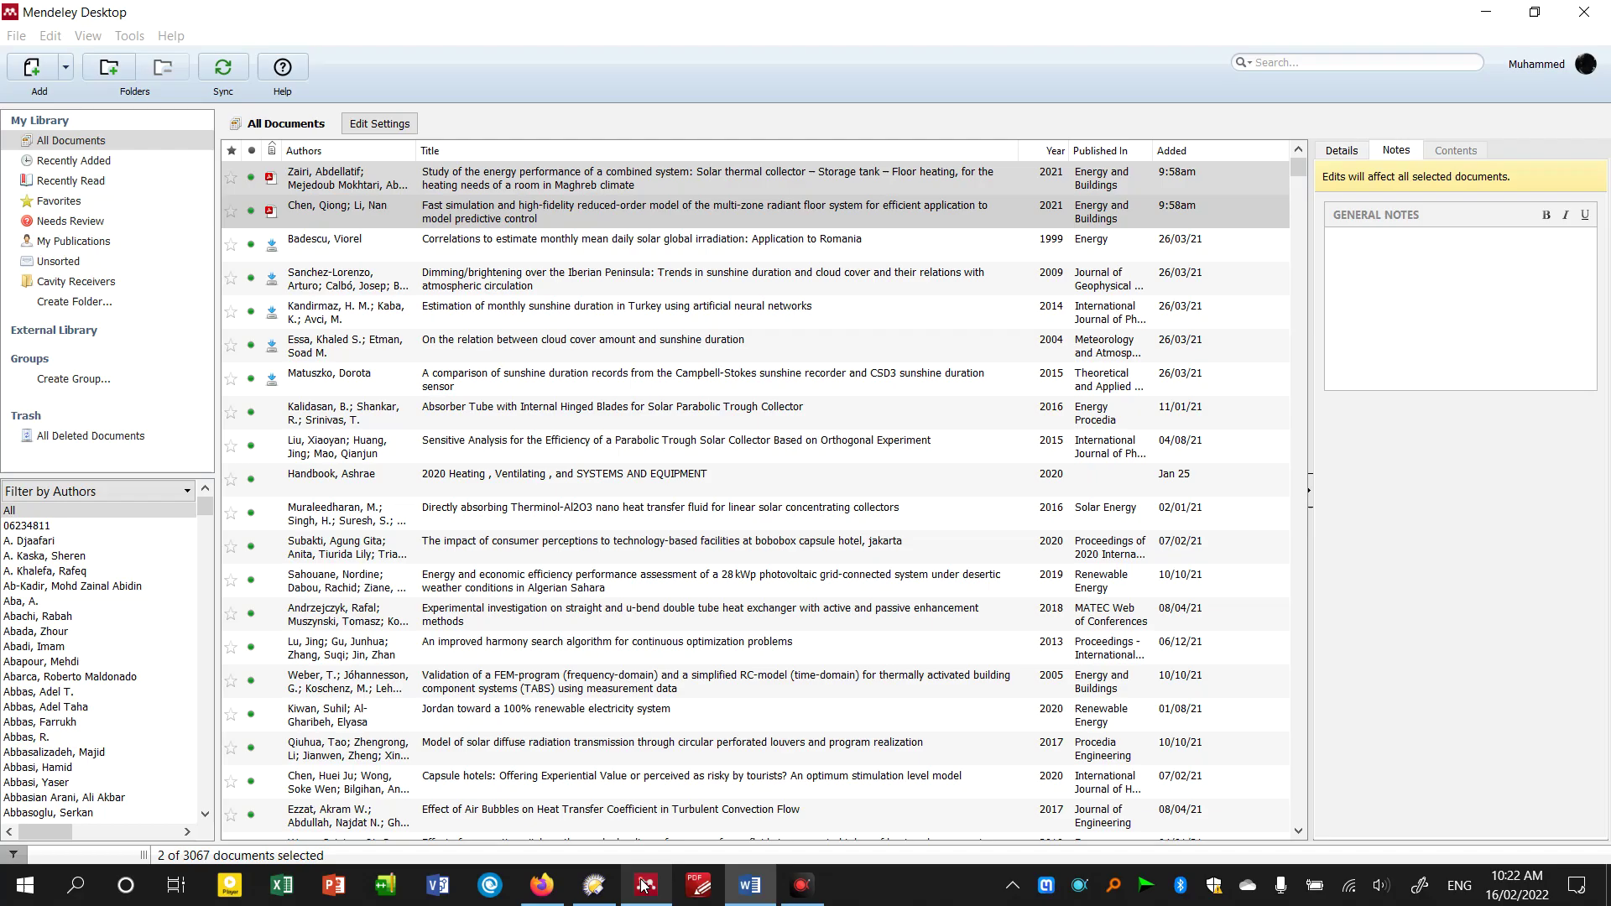
pyautogui.hotkey('alt', 'Tab')
pyautogui.click(611, 451)
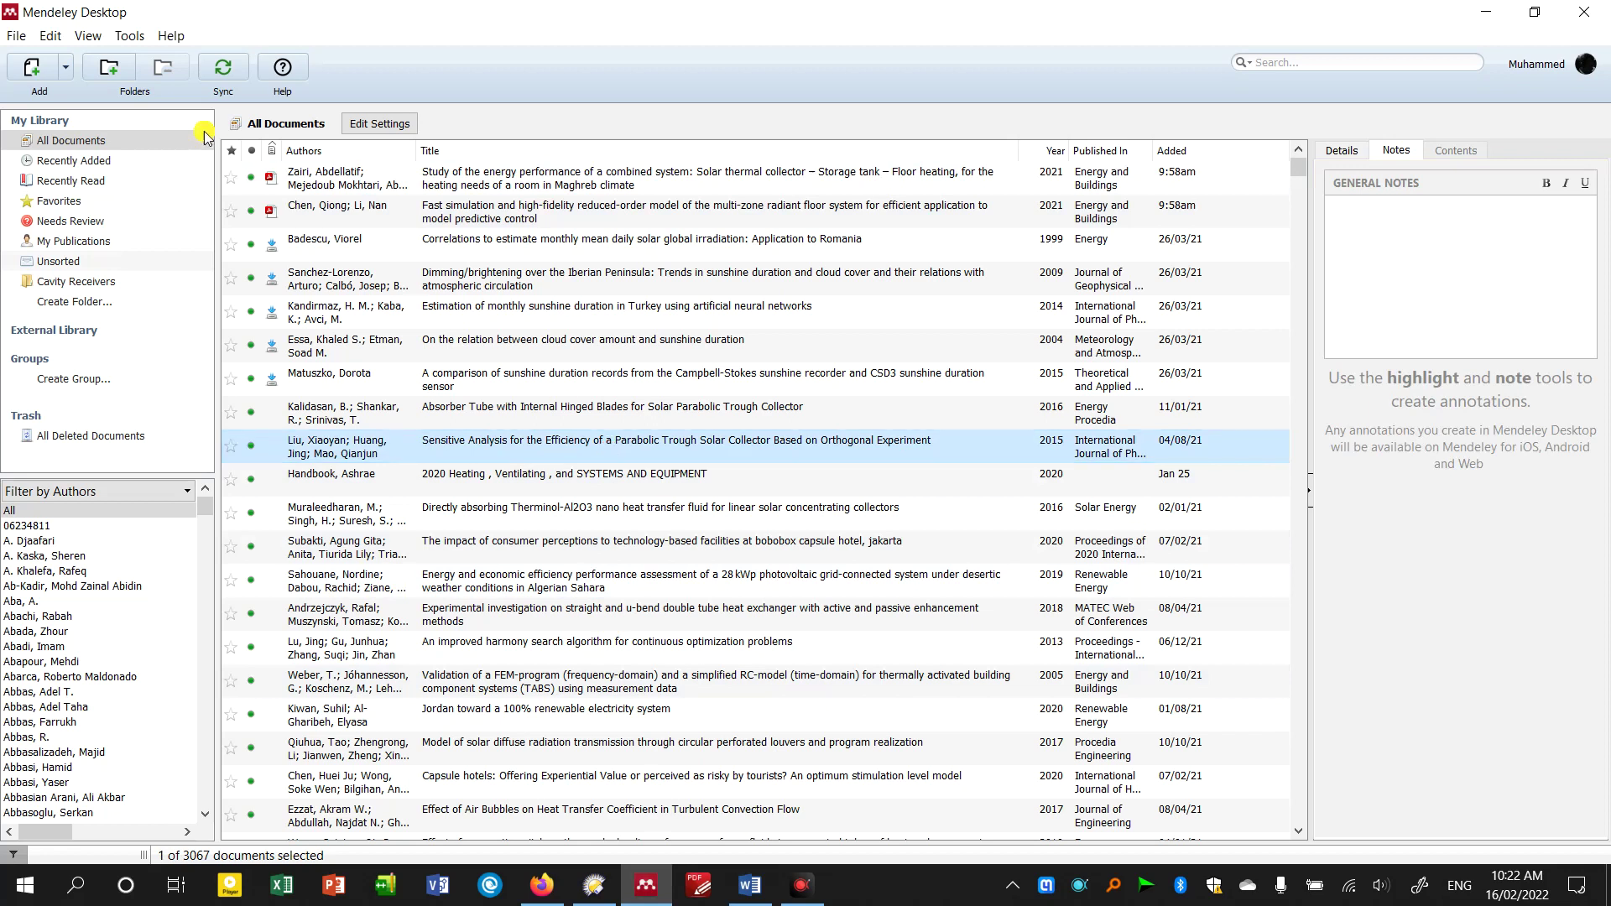
# - Run Check for Duplicates and expand the Naidu duplicate set after inspecting El-Khouly
pyautogui.click(129, 35)
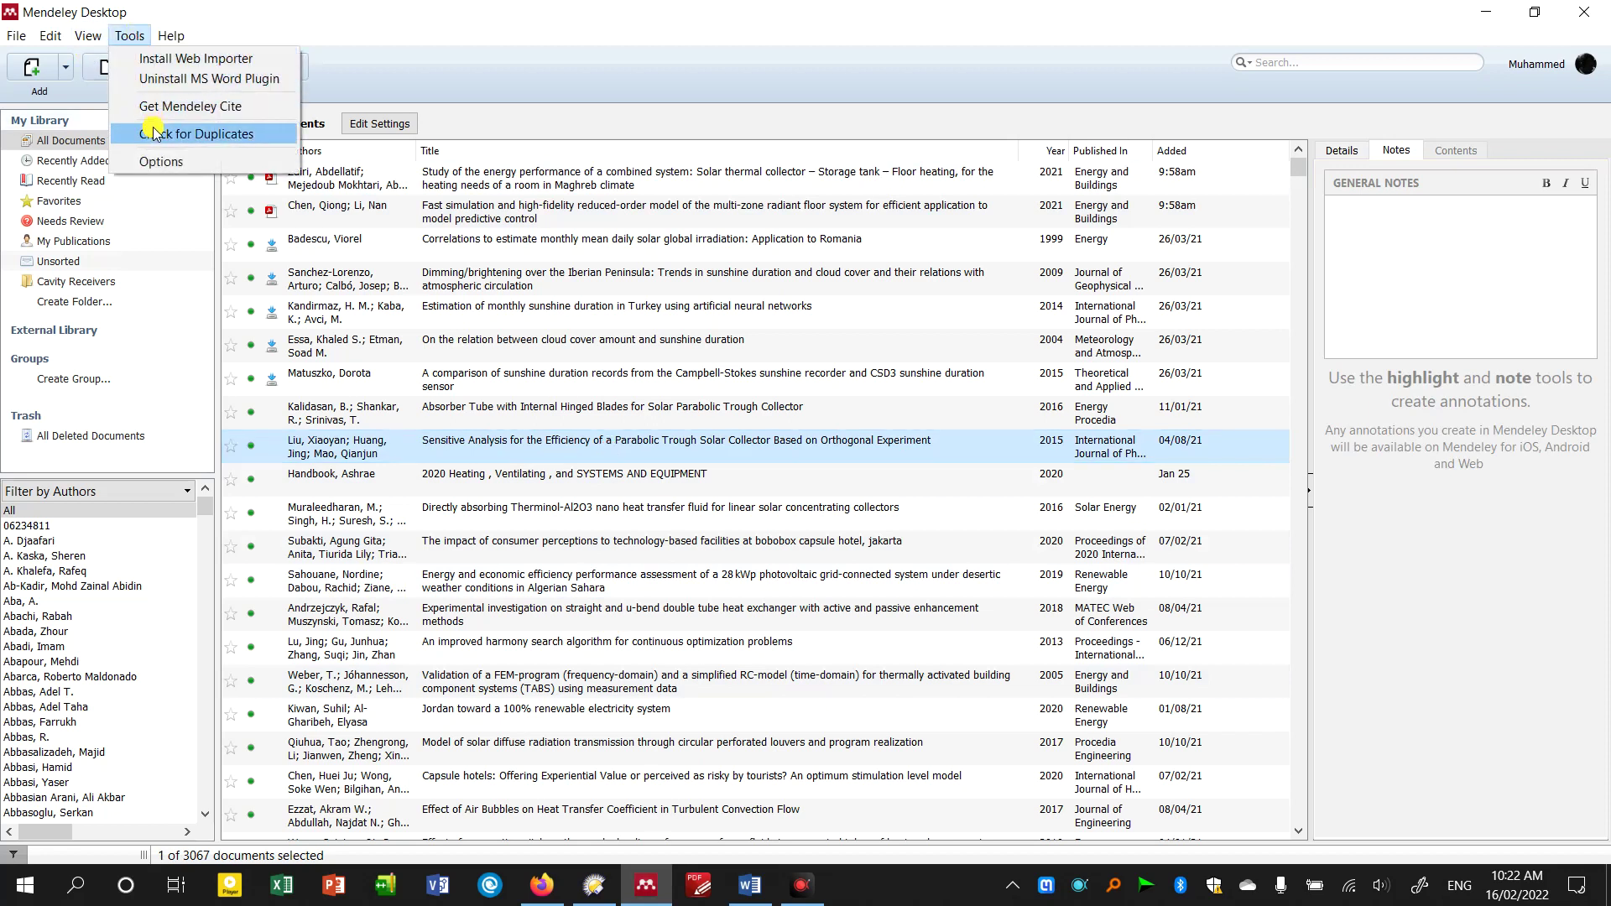
pyautogui.click(144, 135)
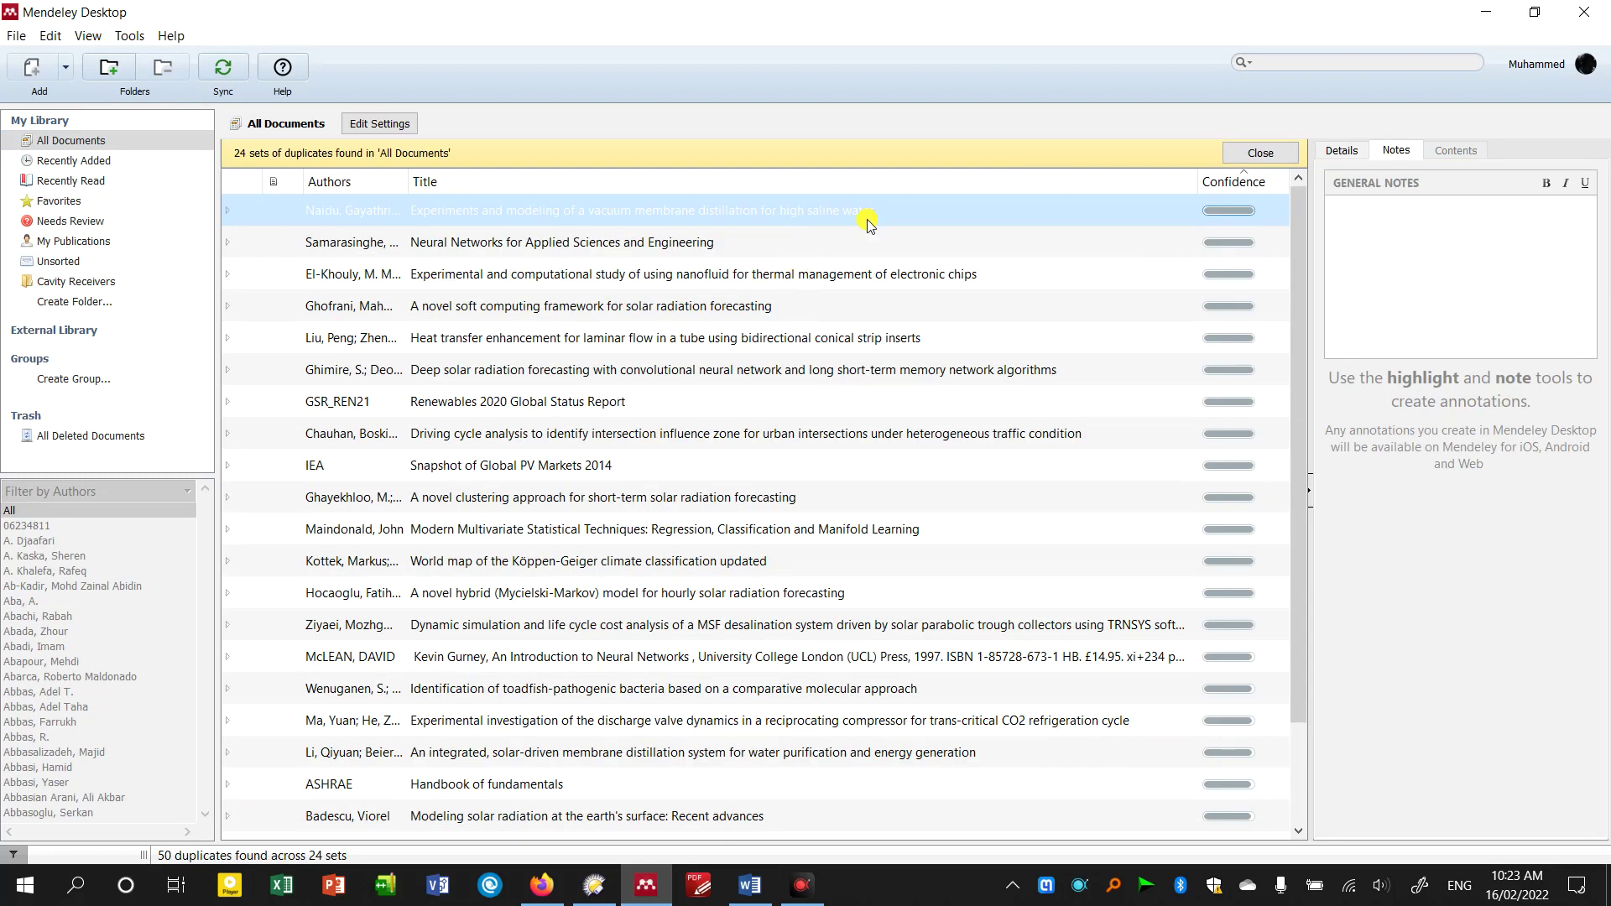
pyautogui.click(1341, 150)
pyautogui.click(1005, 285)
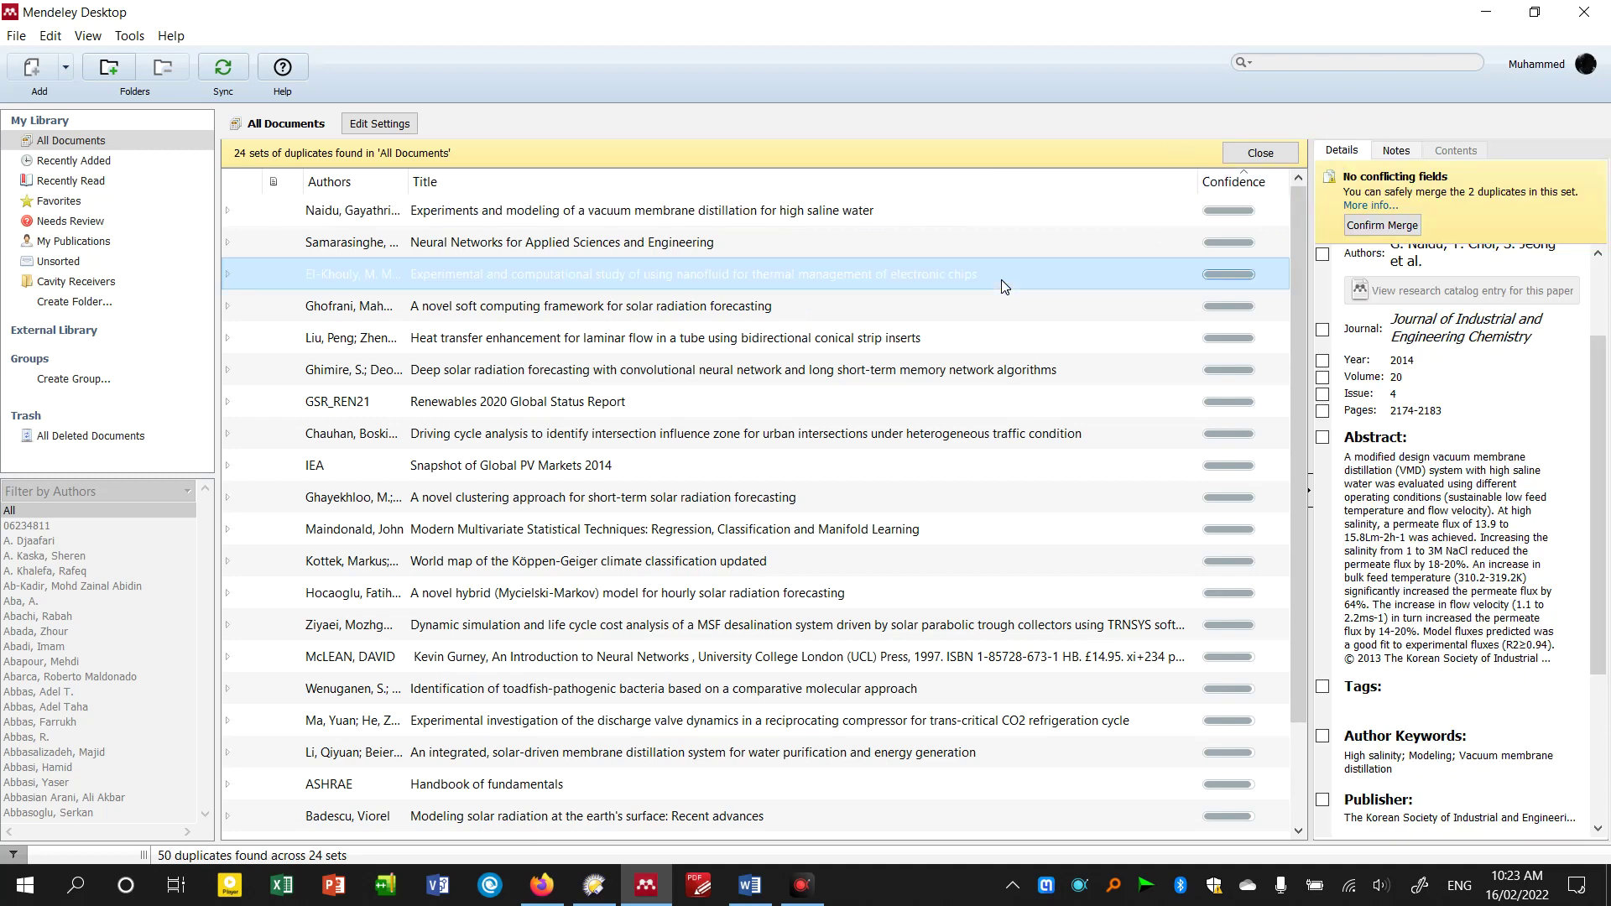
pyautogui.click(906, 222)
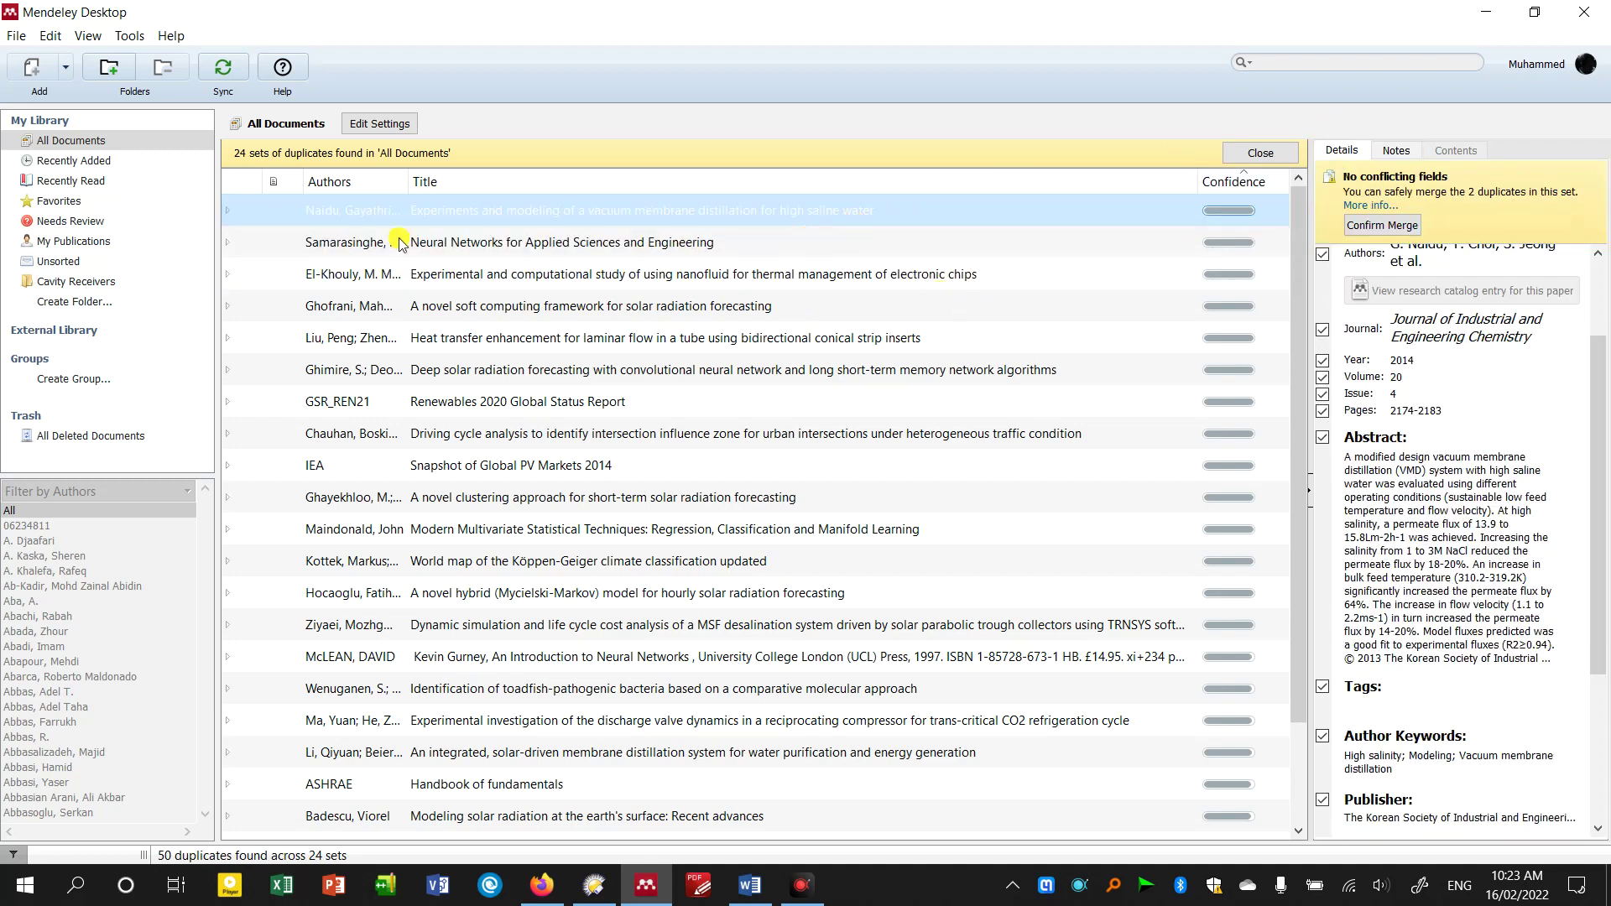
pyautogui.click(228, 210)
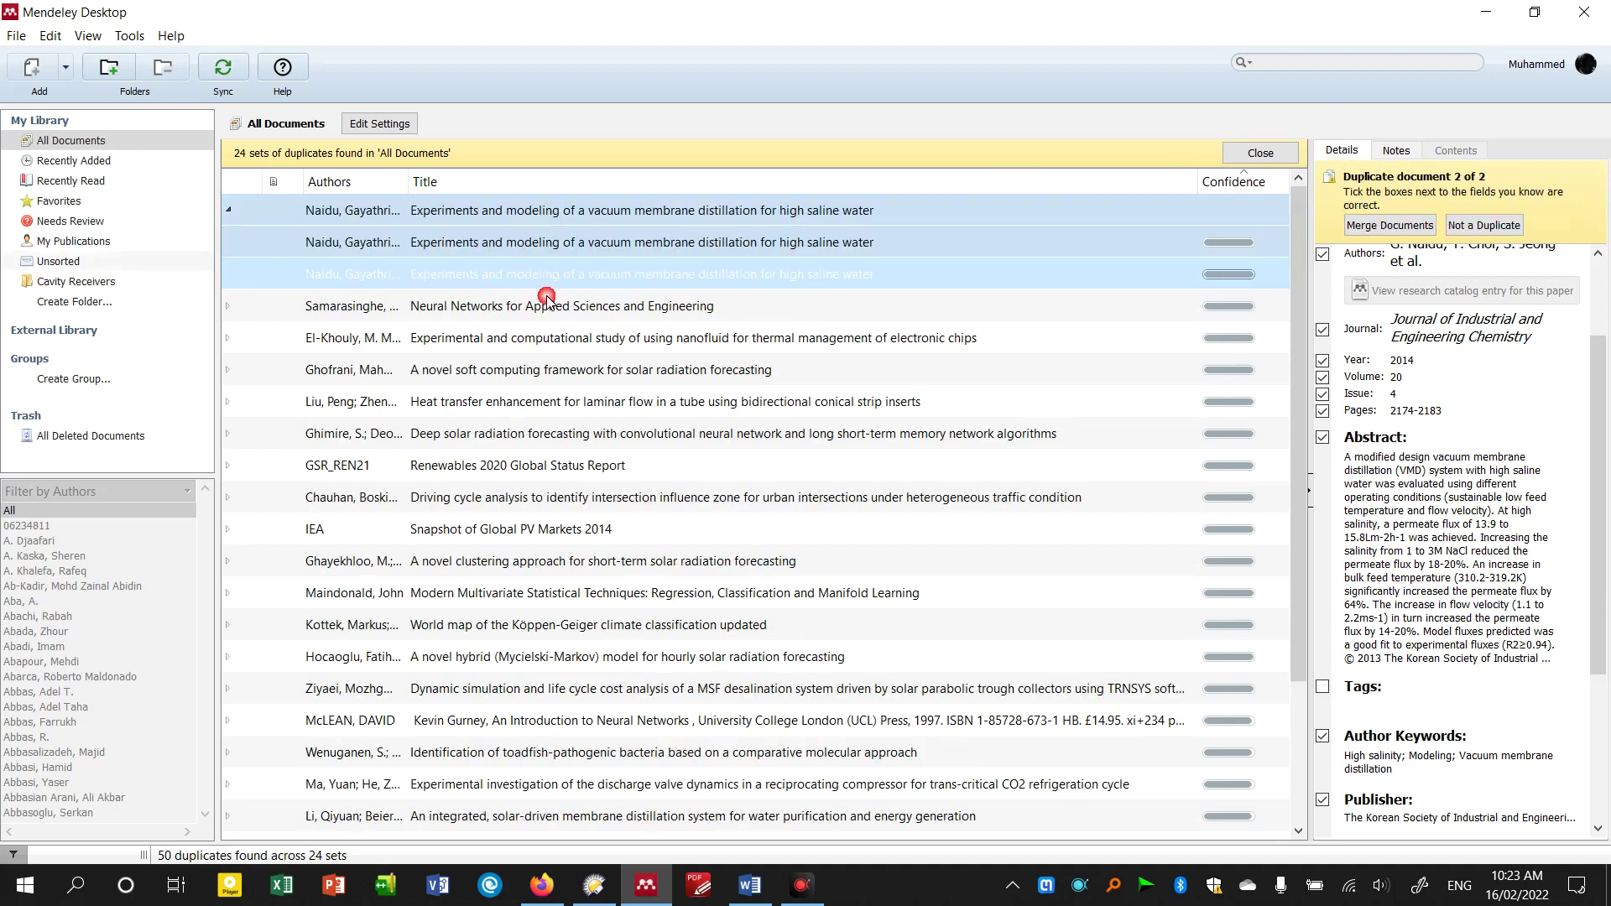
# - Compare both Naidu copies and merge them into one document
pyautogui.click(599, 304)
pyautogui.click(614, 243)
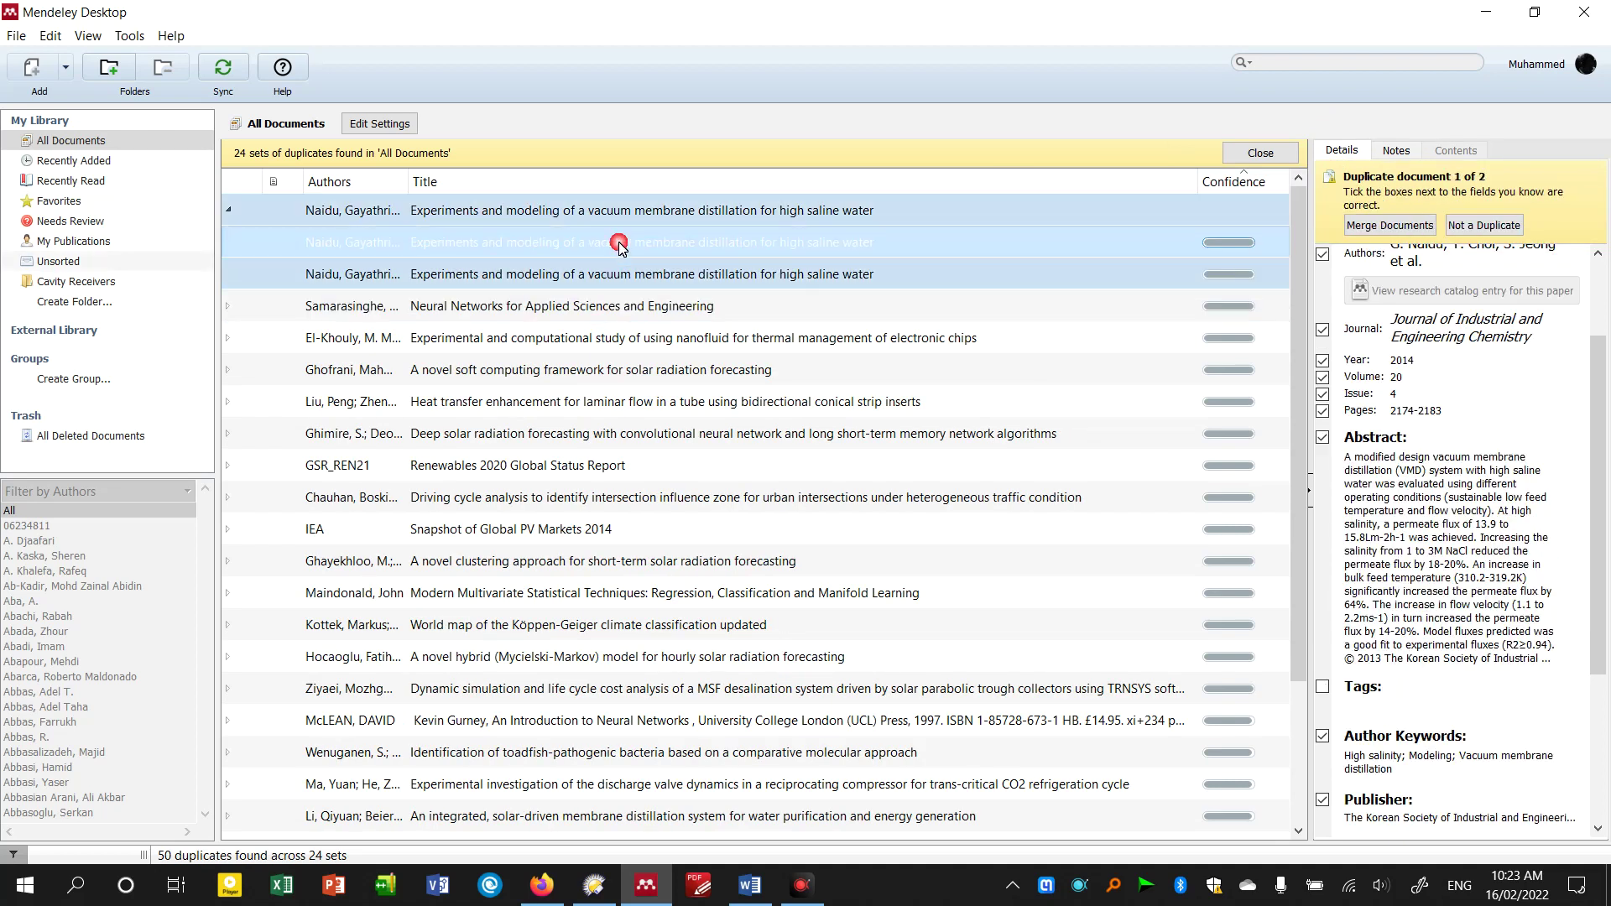
pyautogui.click(1151, 212)
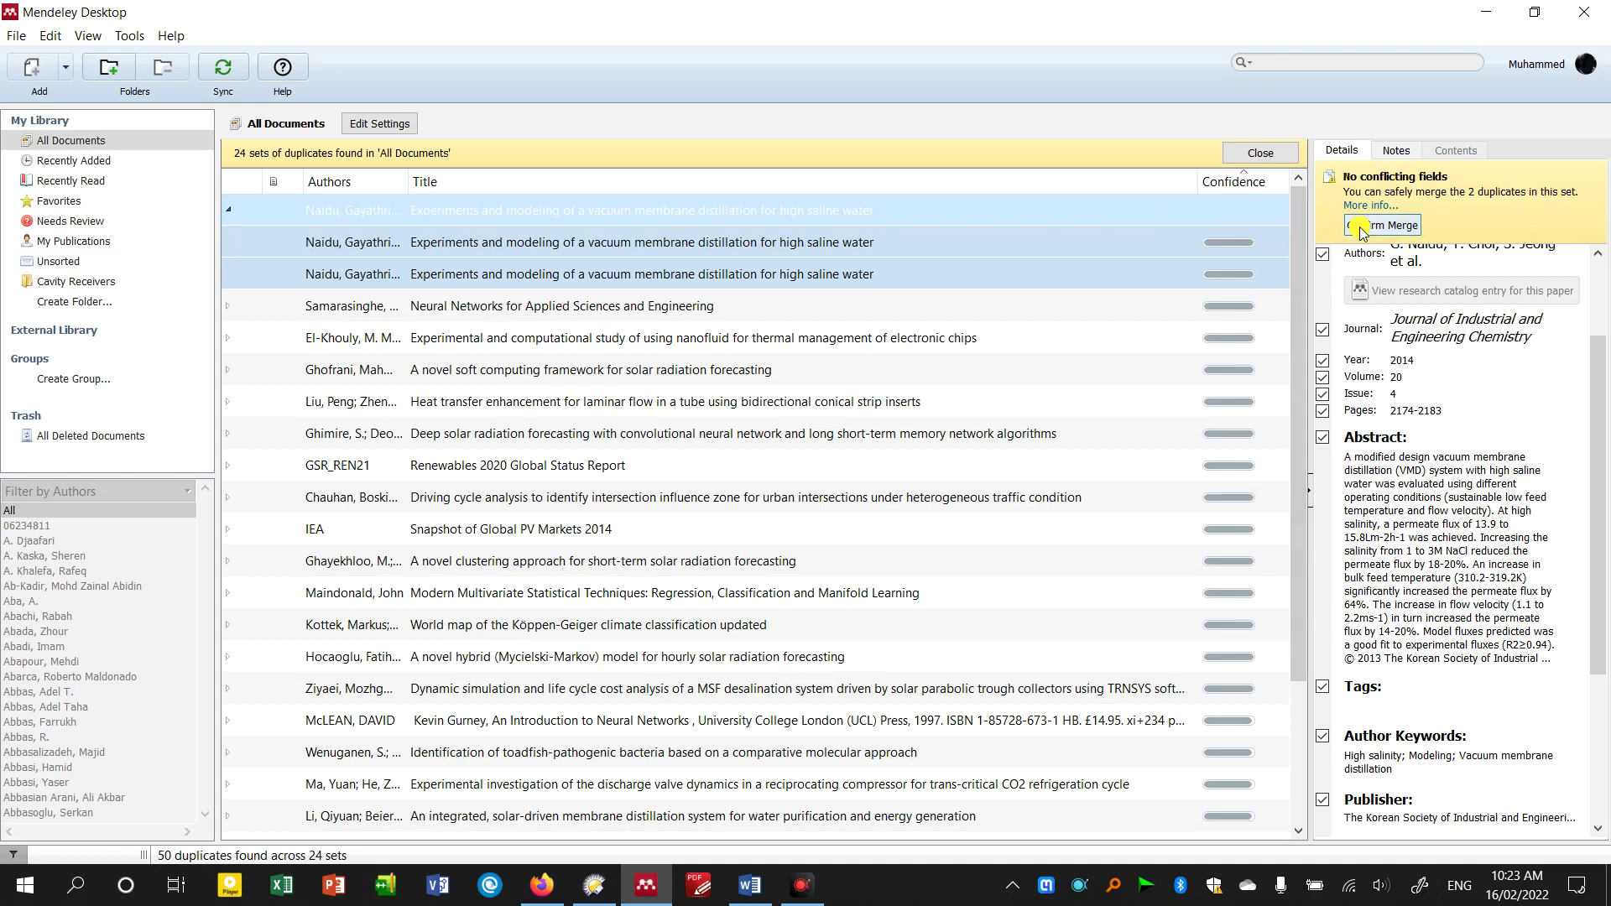
pyautogui.click(1382, 225)
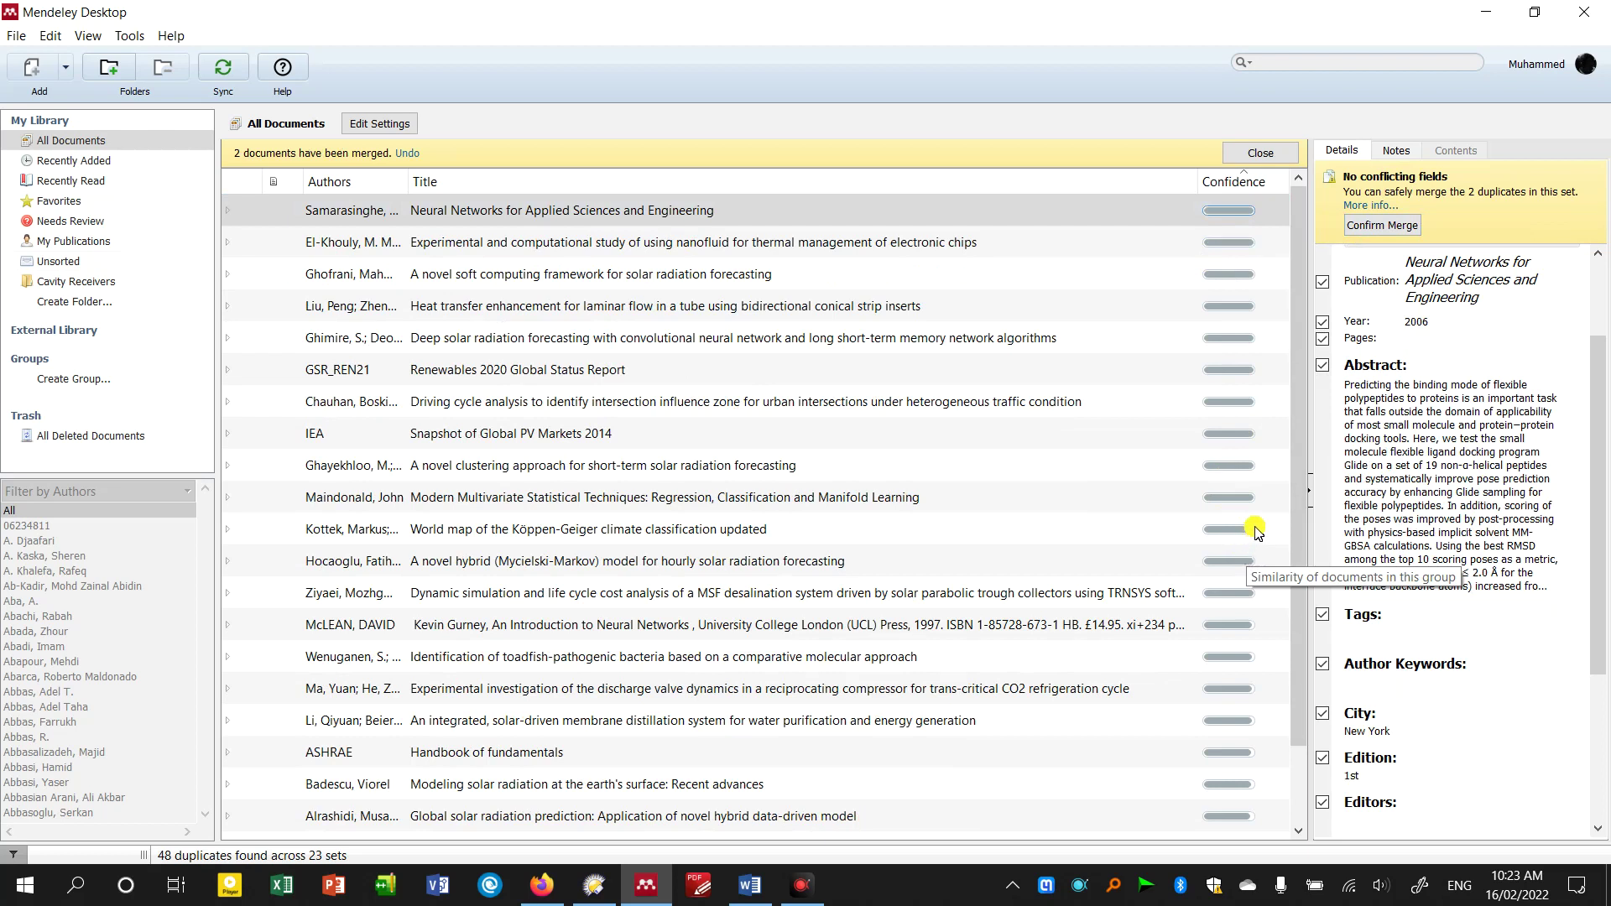
# - Merge the Neural Networks for Applied Sciences and Engineering duplicate set, dismissing the help page
pyautogui.click(1073, 220)
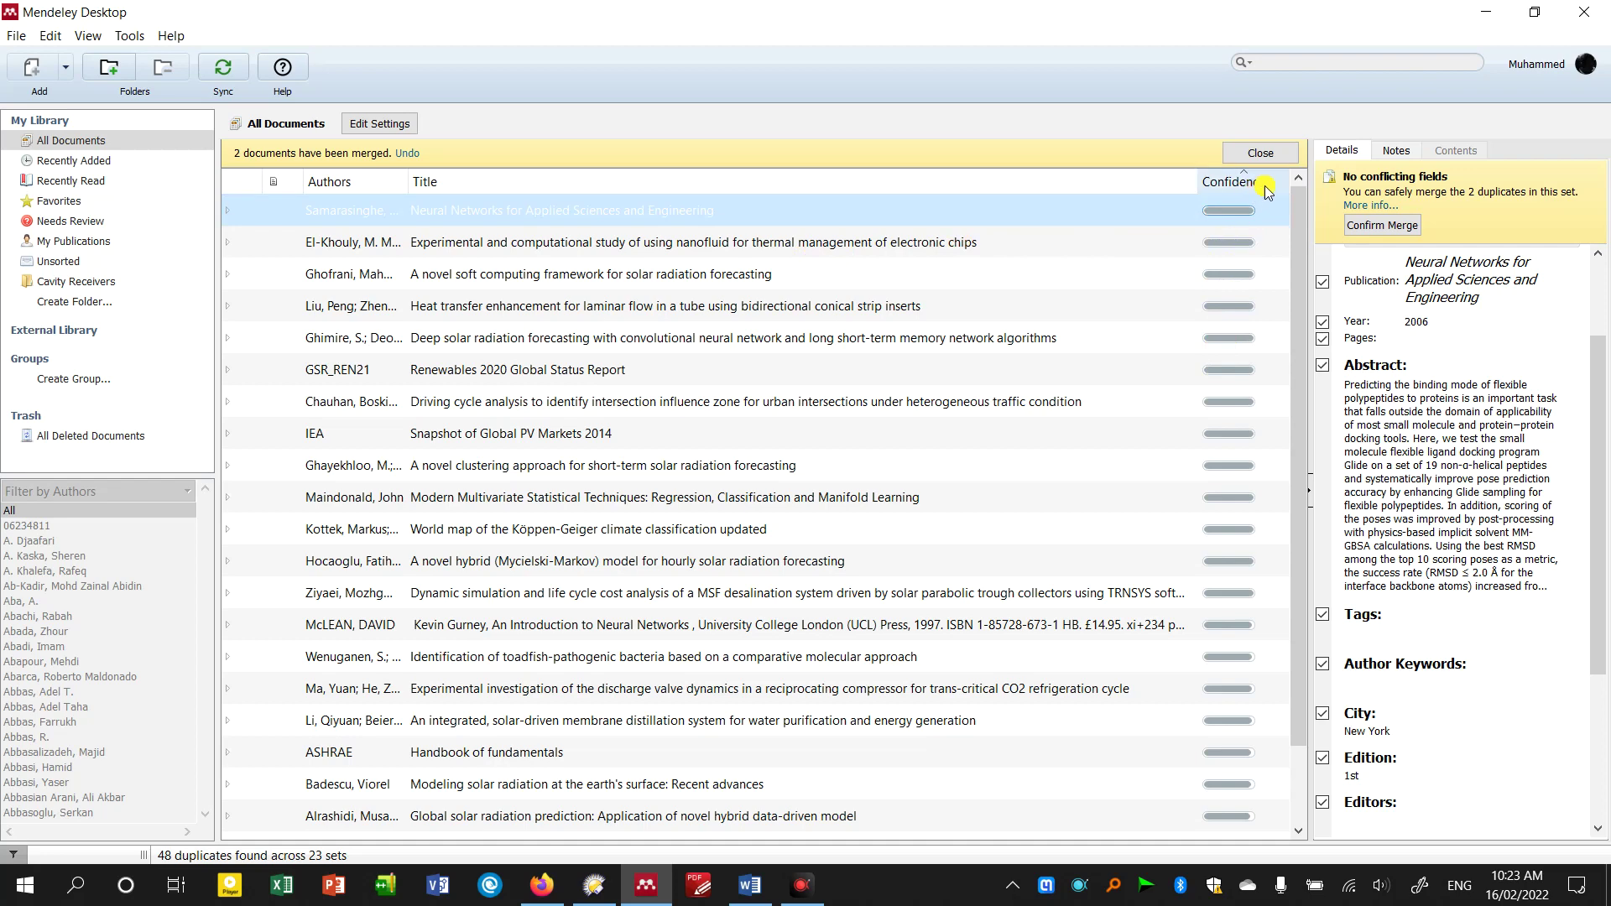
pyautogui.click(1361, 227)
pyautogui.click(1360, 229)
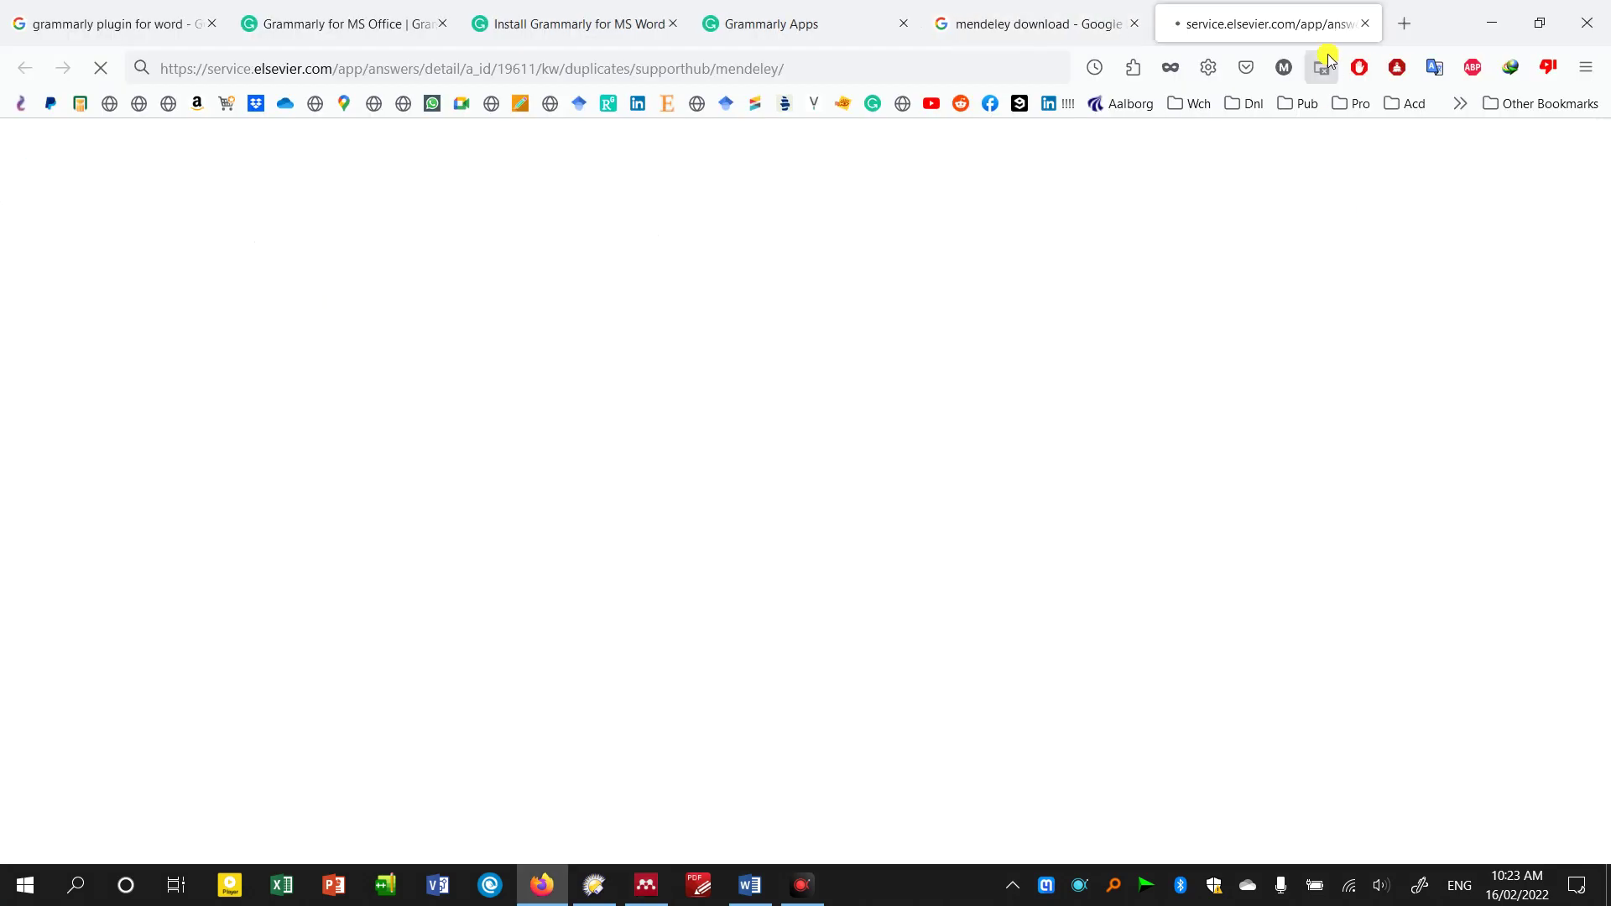
pyautogui.click(1364, 24)
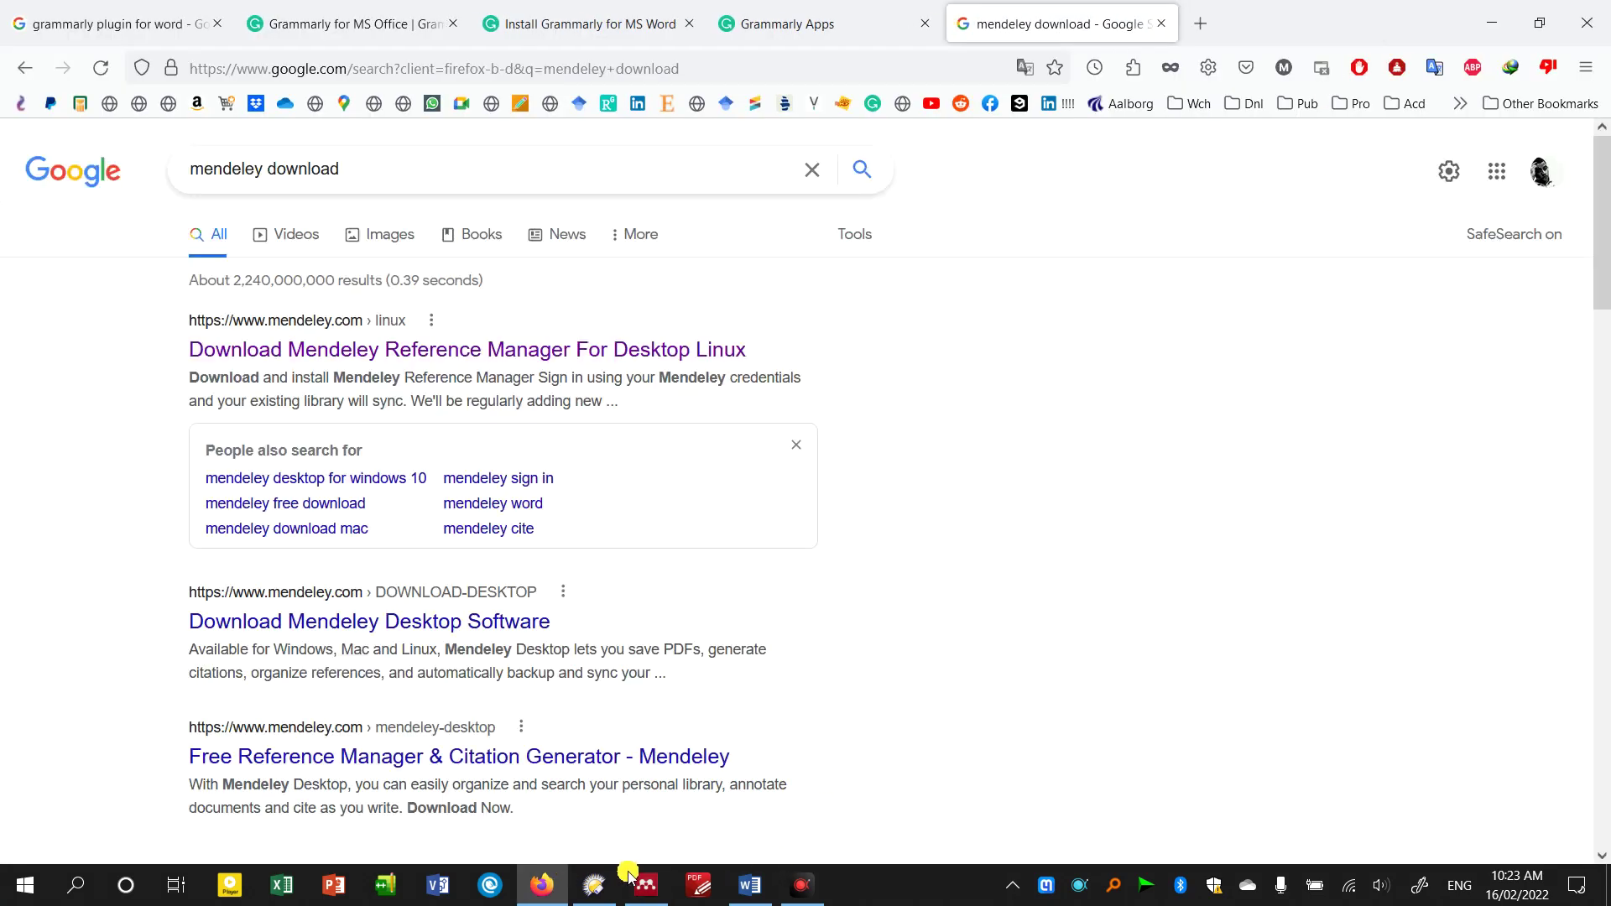
pyautogui.click(669, 887)
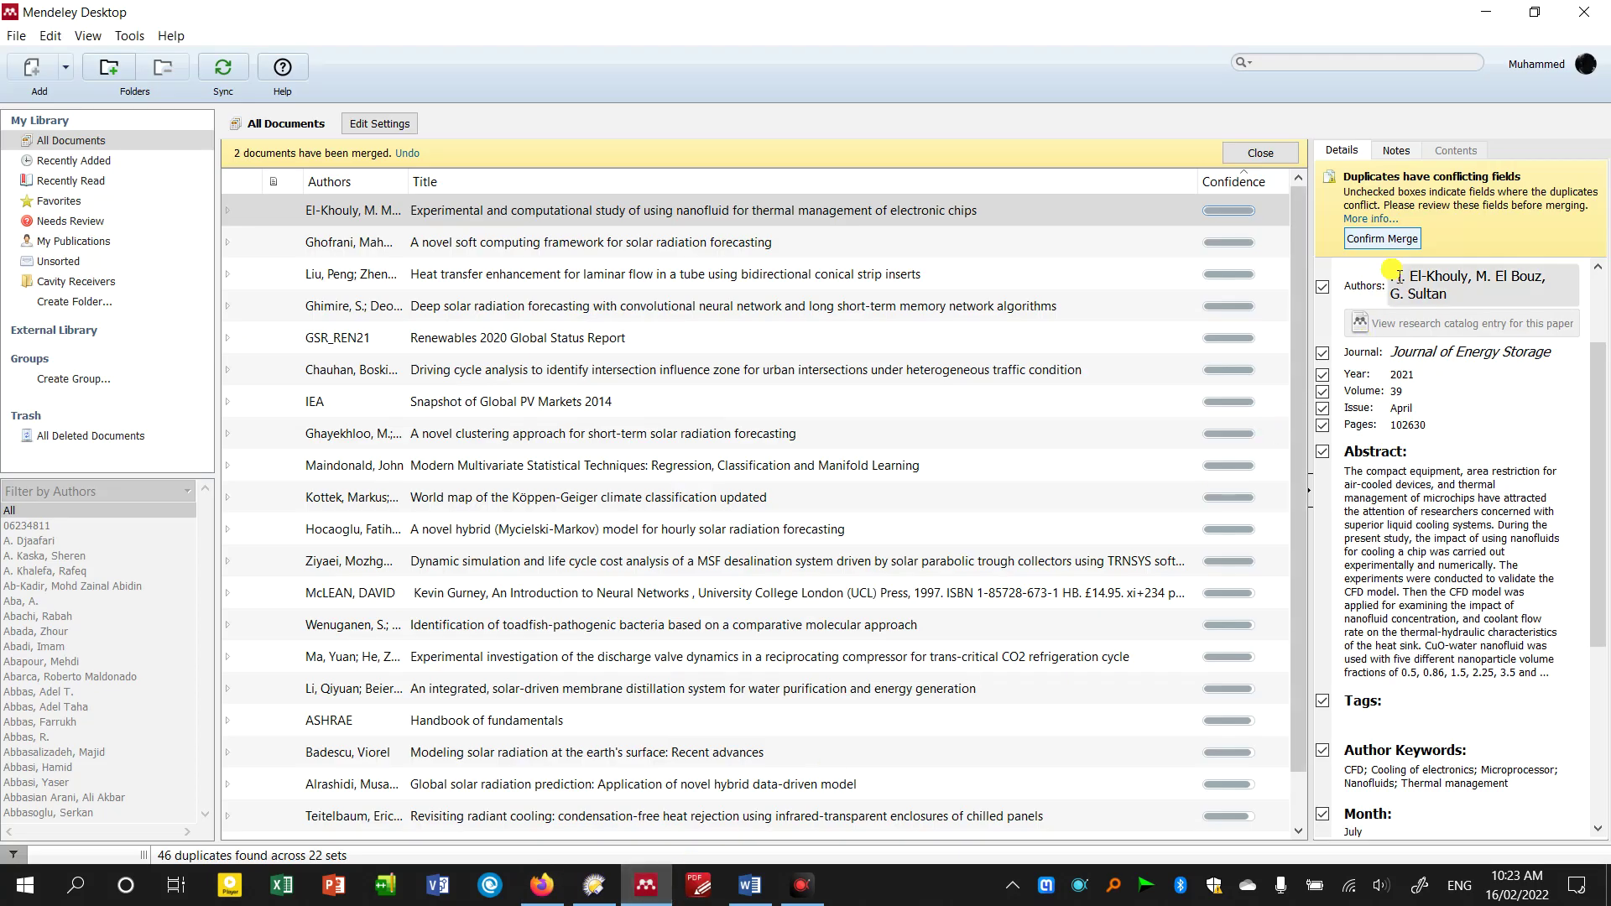
pyautogui.click(1393, 240)
pyautogui.click(1395, 240)
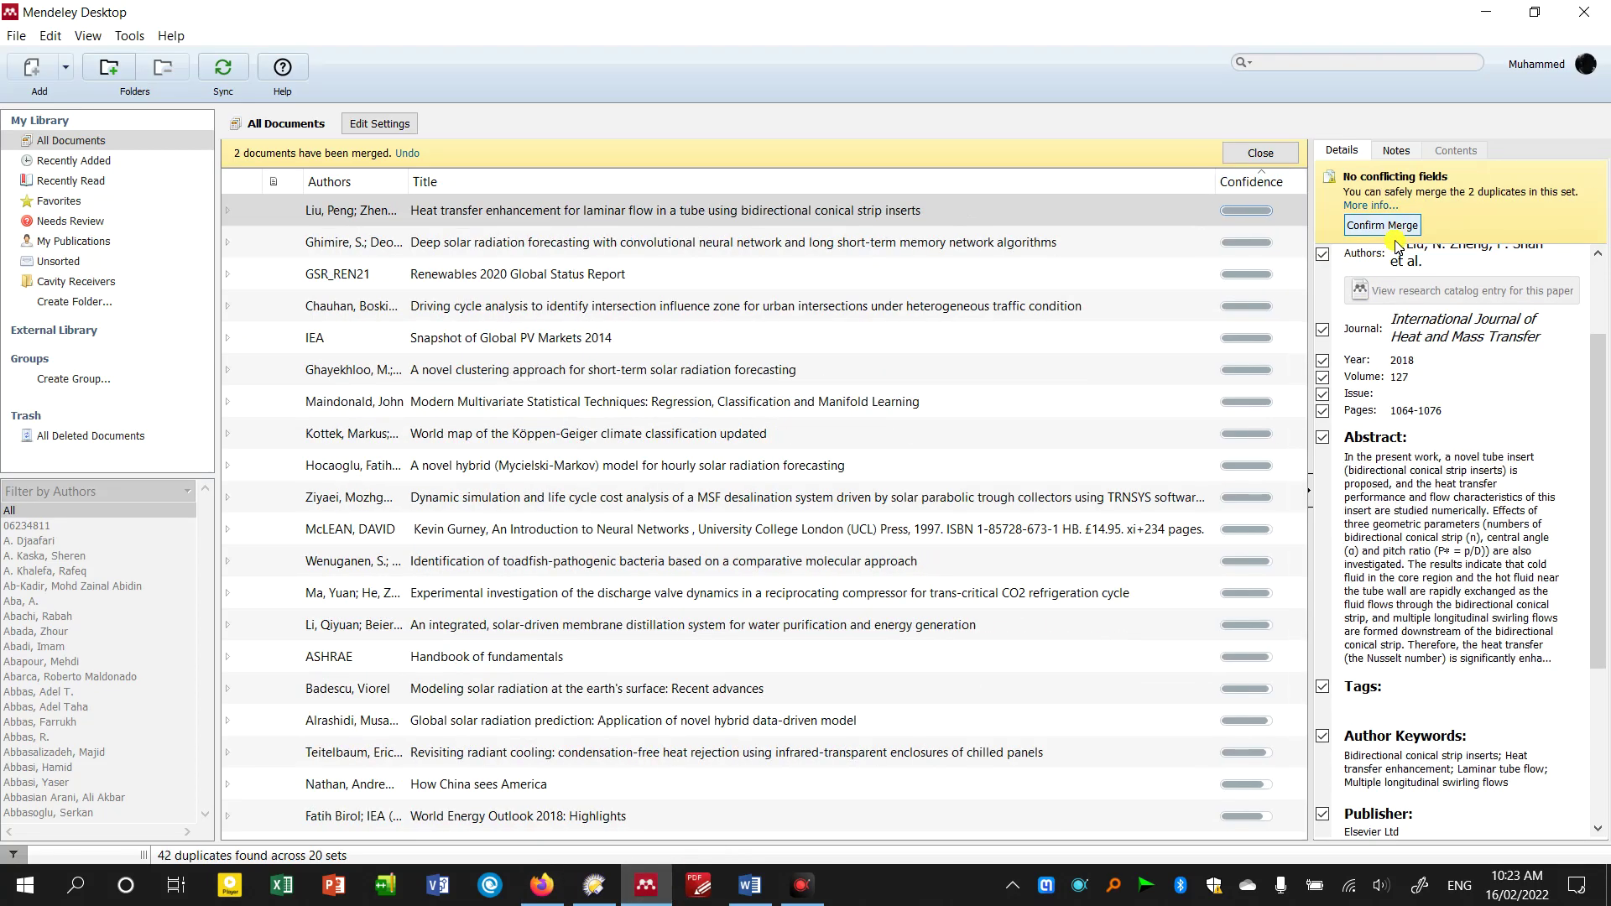
pyautogui.click(1398, 228)
pyautogui.click(1398, 230)
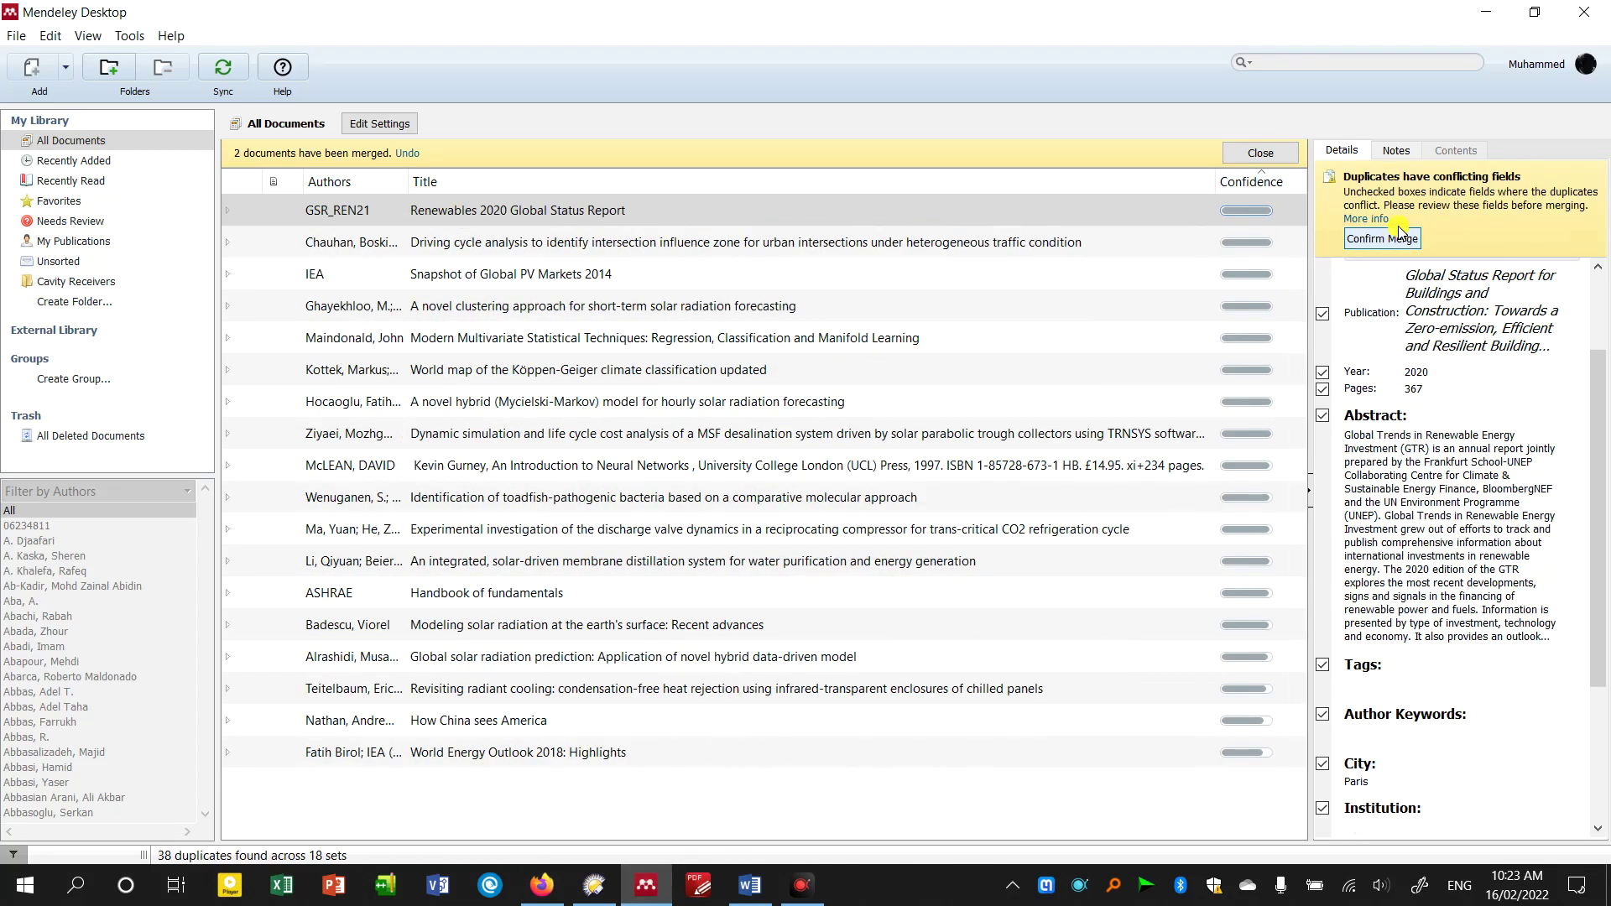
pyautogui.click(1398, 240)
pyautogui.click(1406, 228)
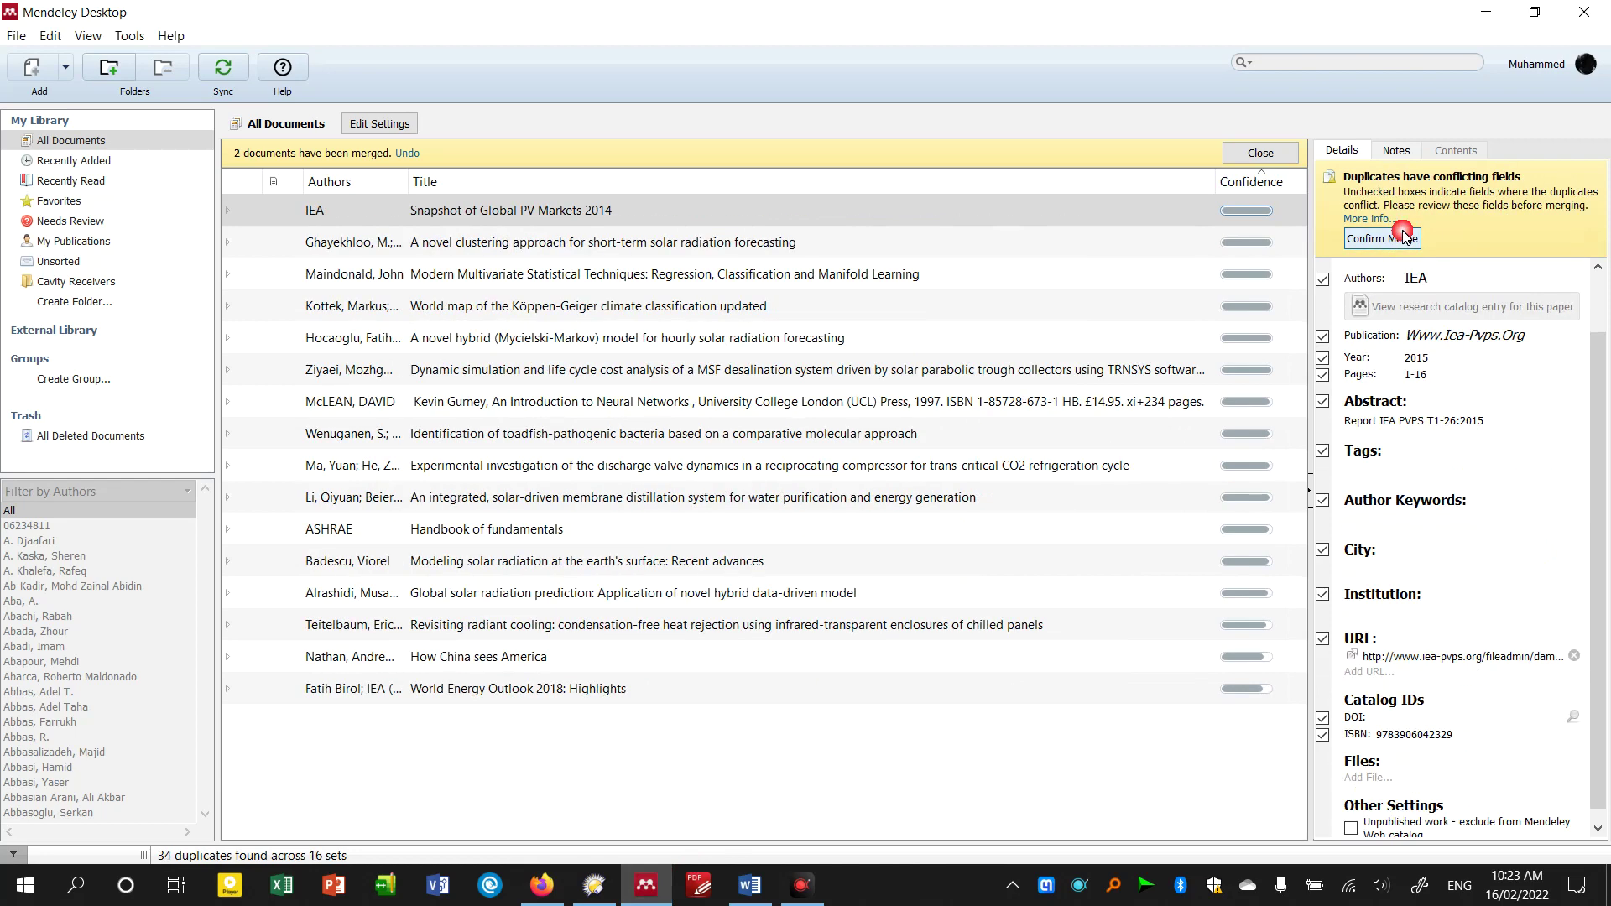
pyautogui.click(1404, 240)
pyautogui.click(1404, 240)
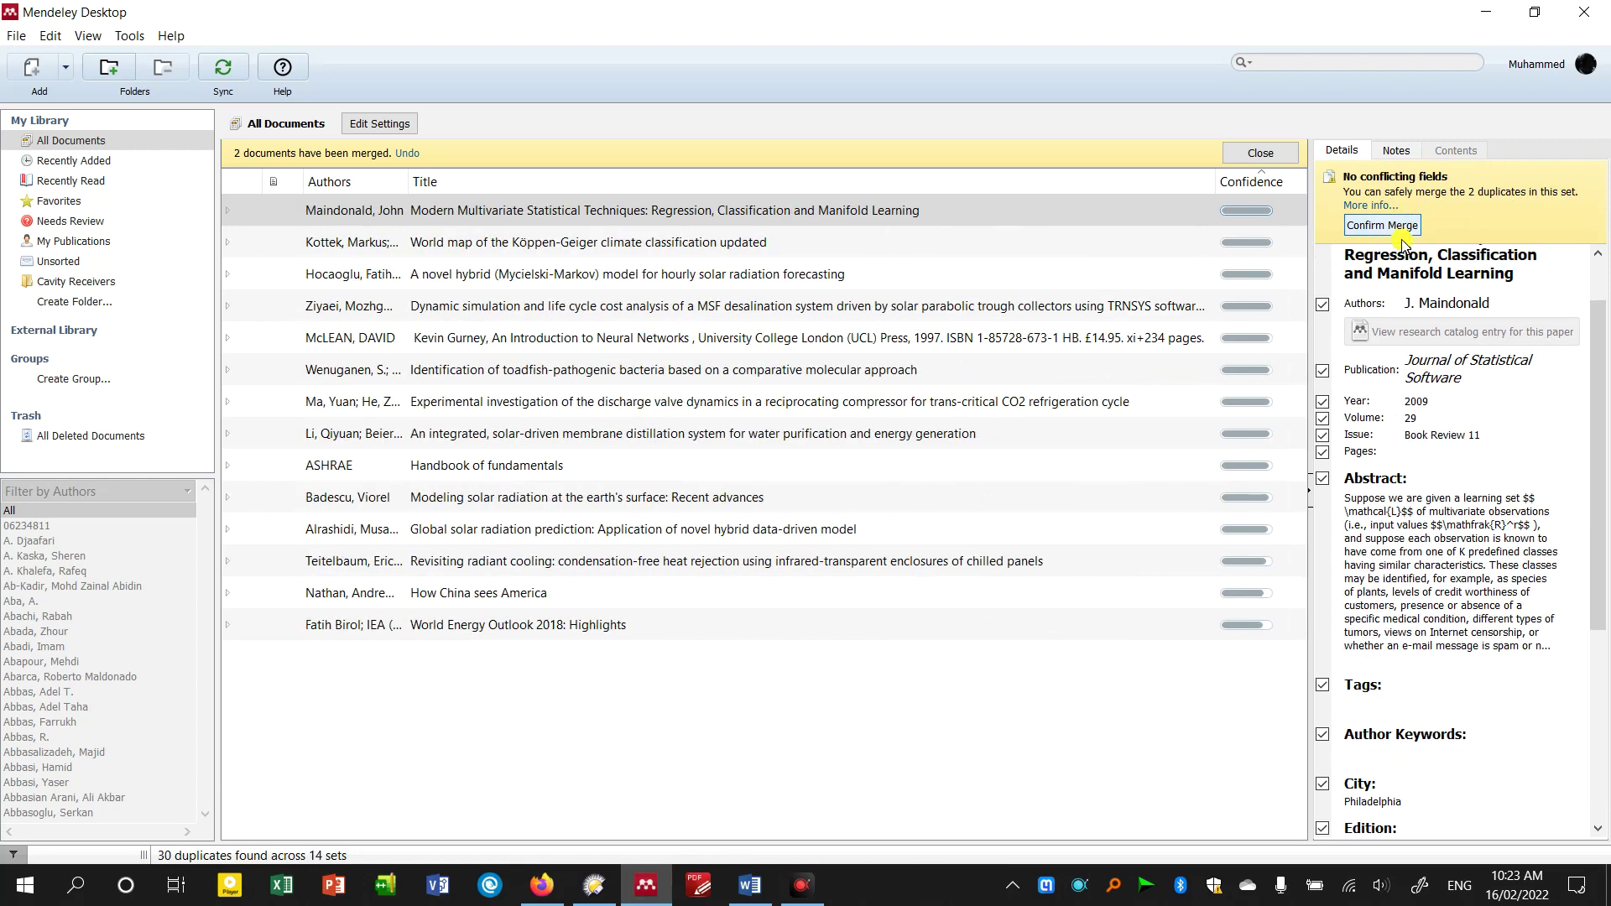
pyautogui.click(1404, 226)
pyautogui.click(1404, 237)
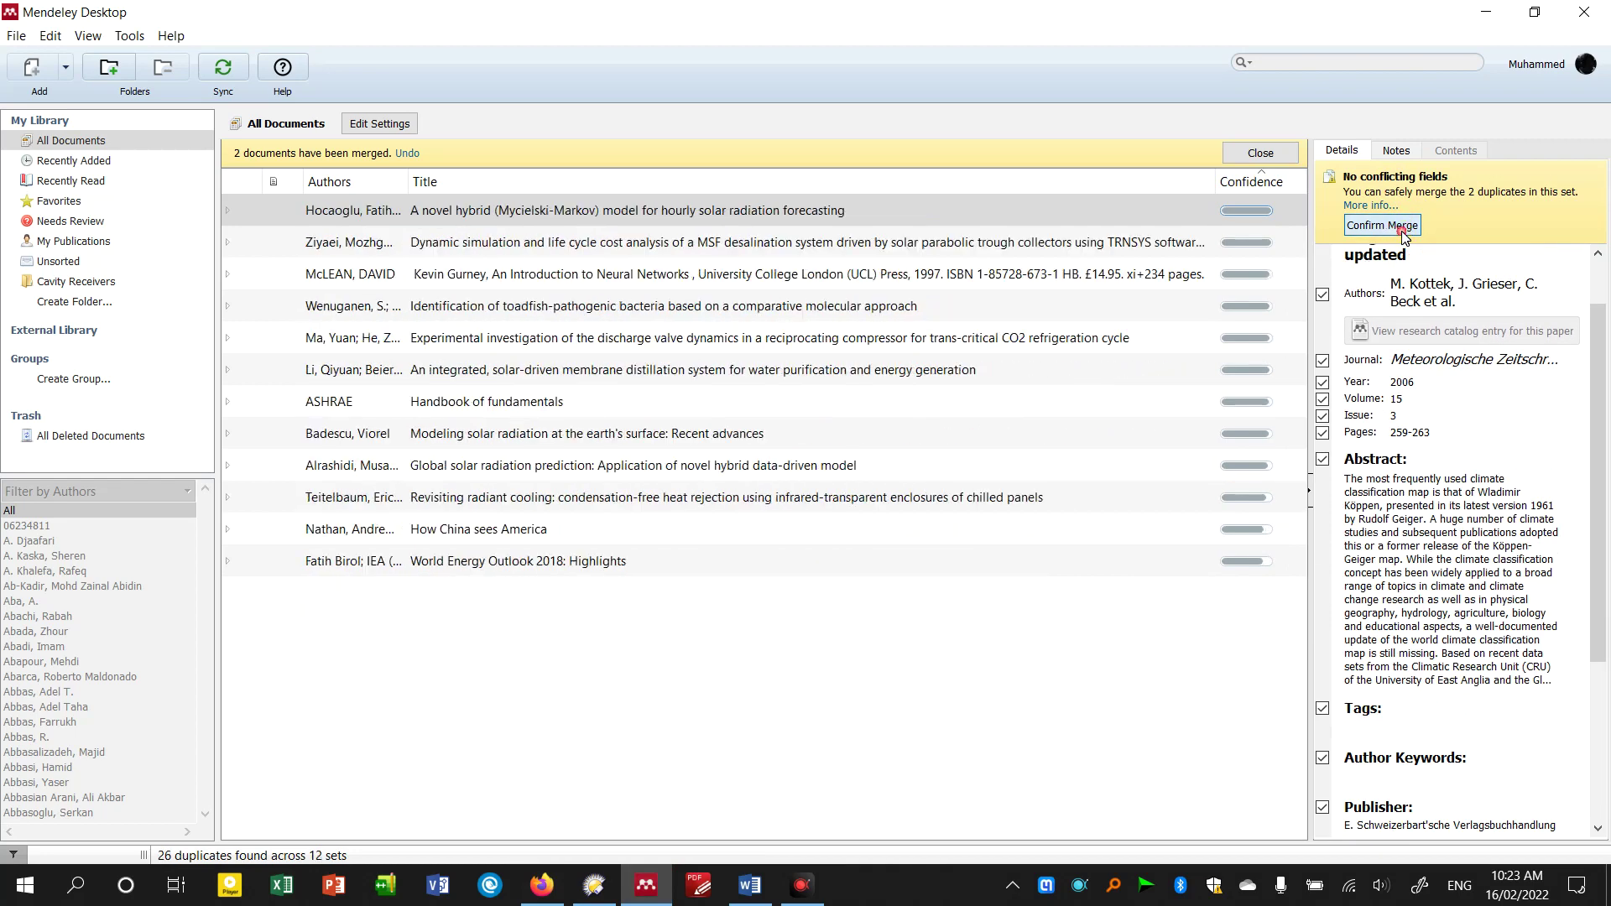
pyautogui.click(1404, 237)
pyautogui.click(1404, 235)
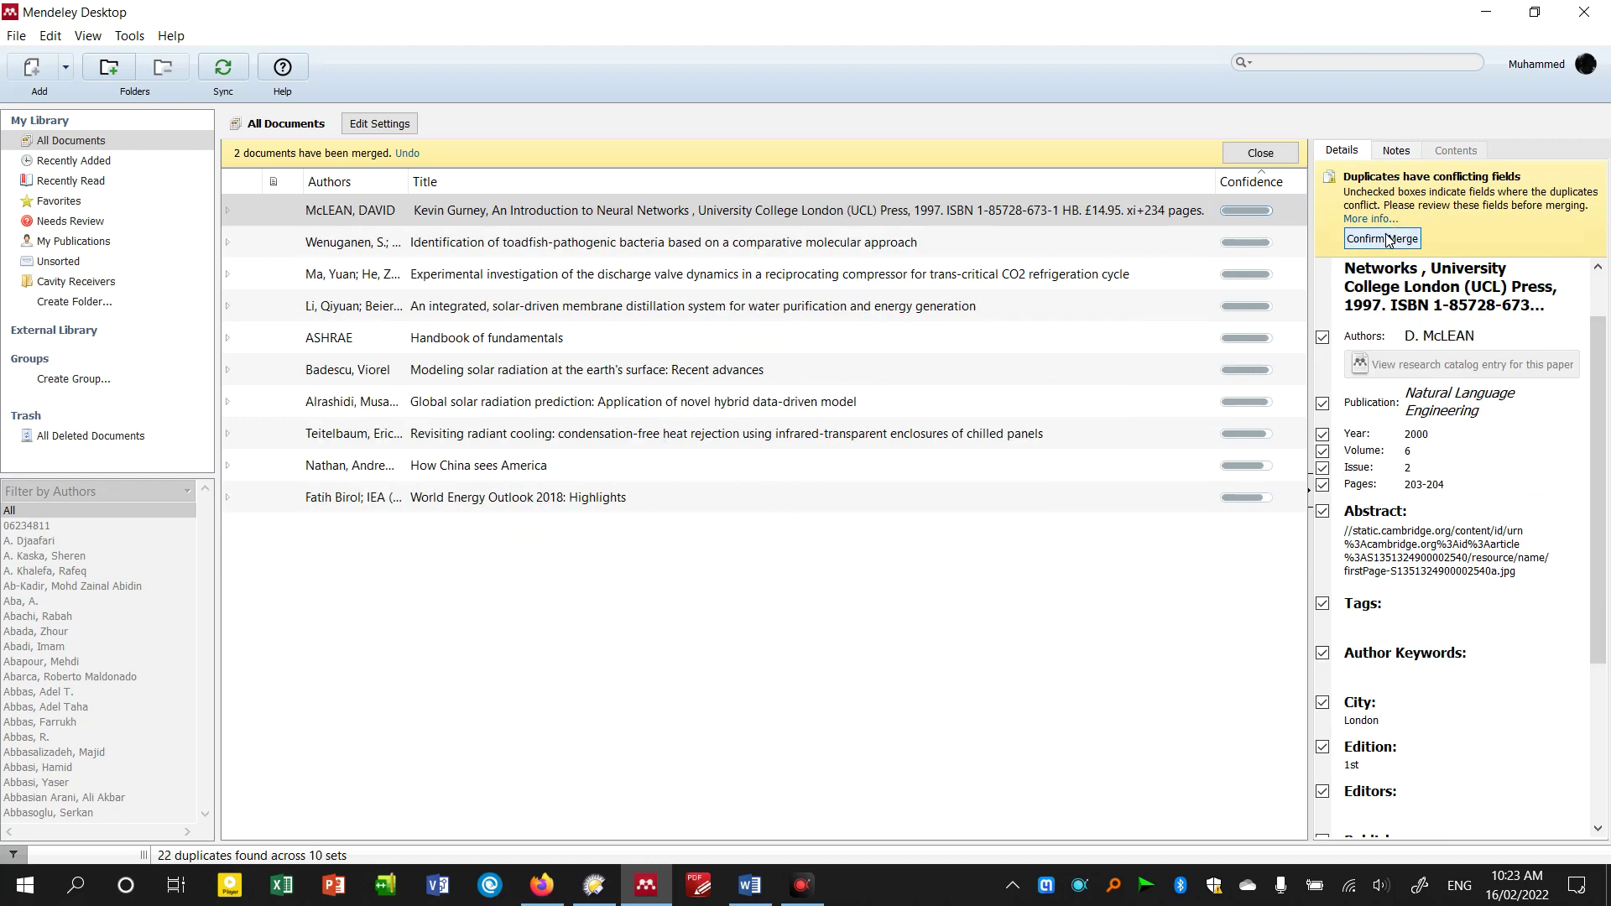
pyautogui.click(1260, 152)
pyautogui.click(631, 277)
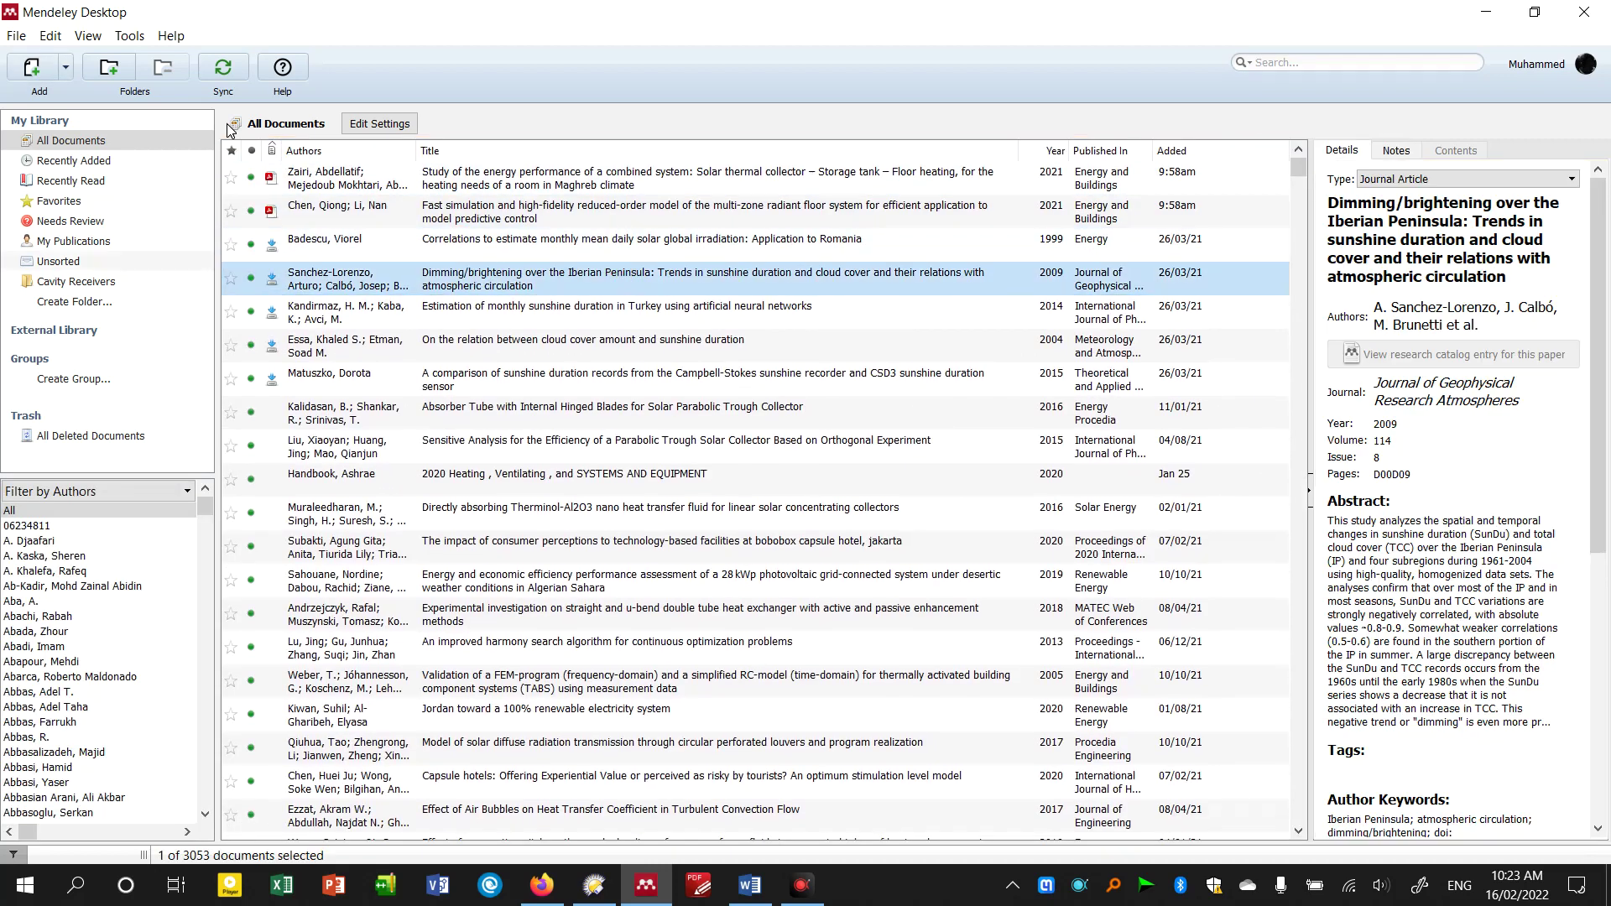
pyautogui.click(139, 38)
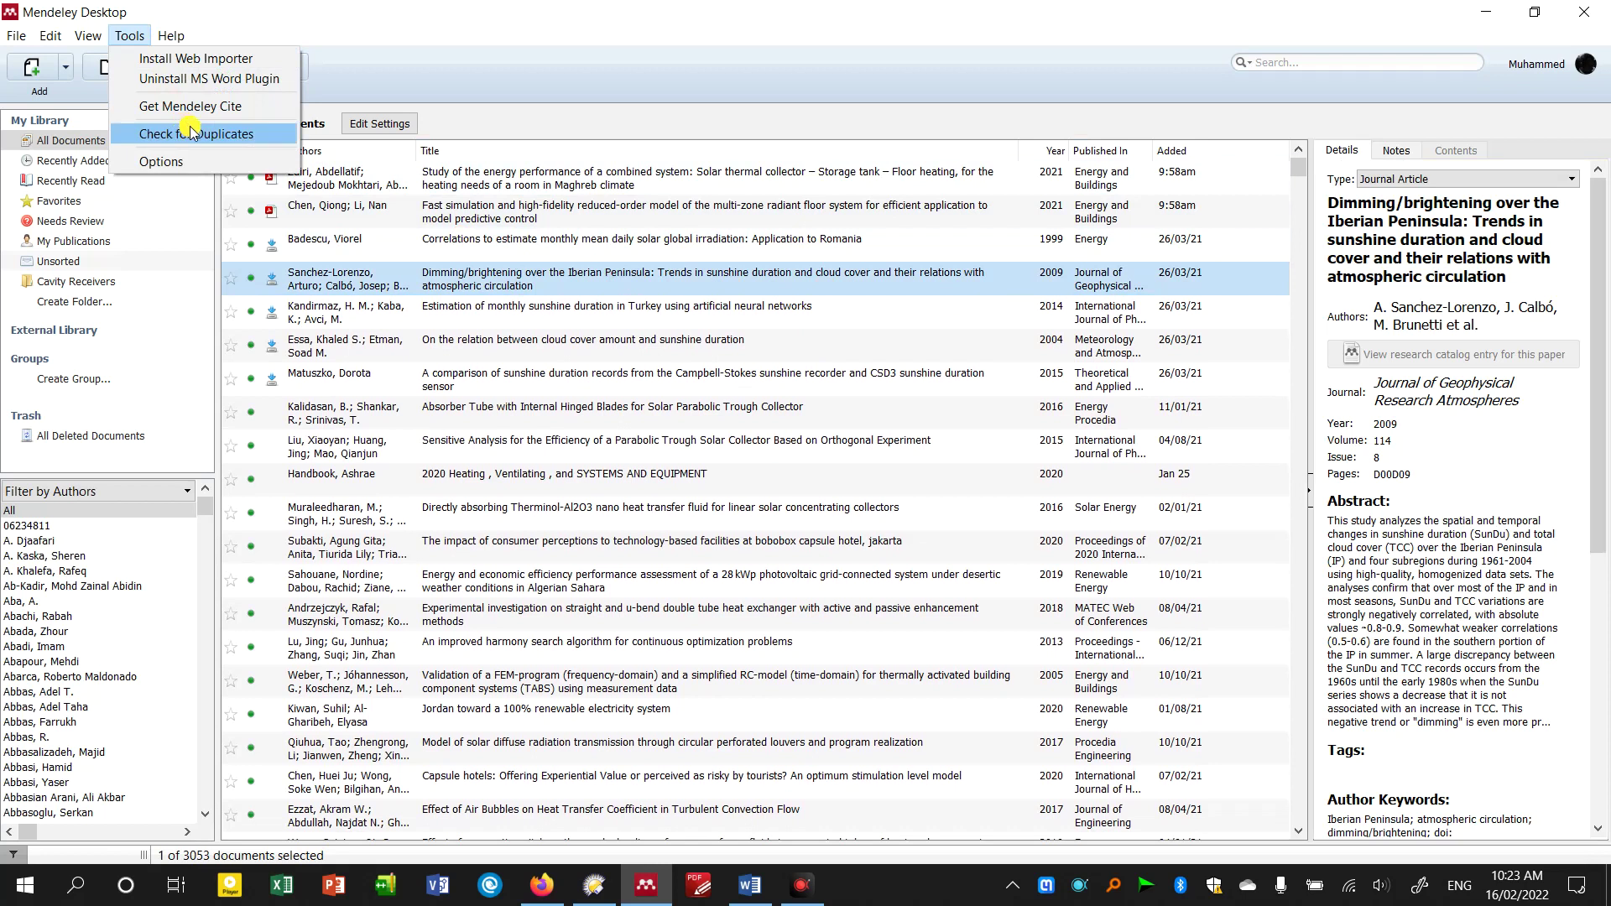
pyautogui.click(617, 242)
pyautogui.rightClick(618, 243)
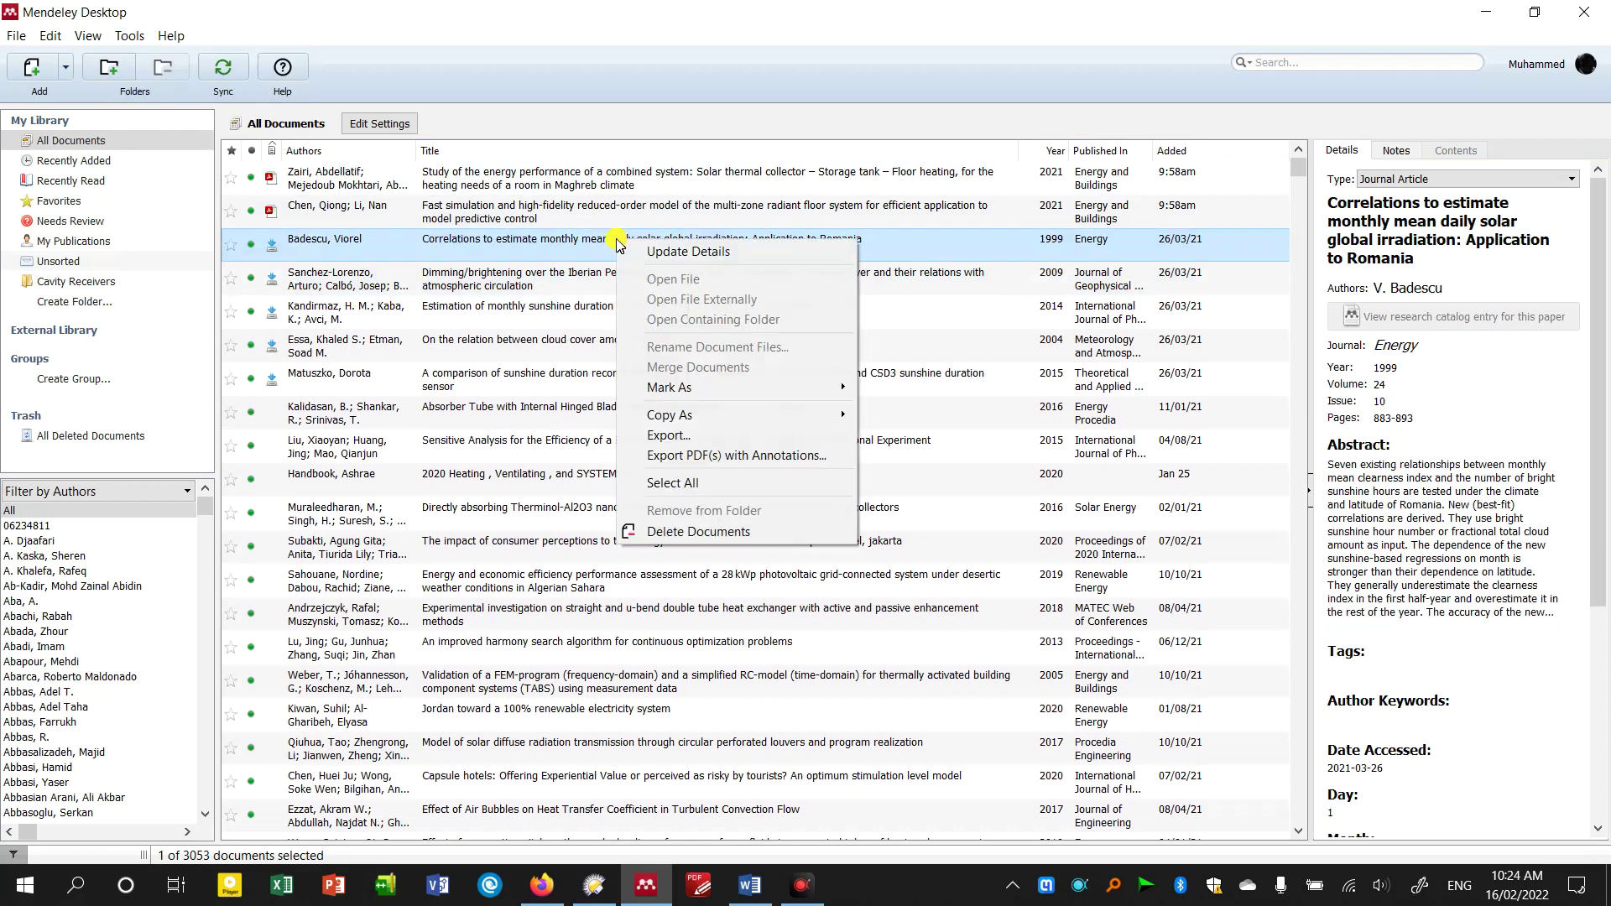
pyautogui.click(543, 220)
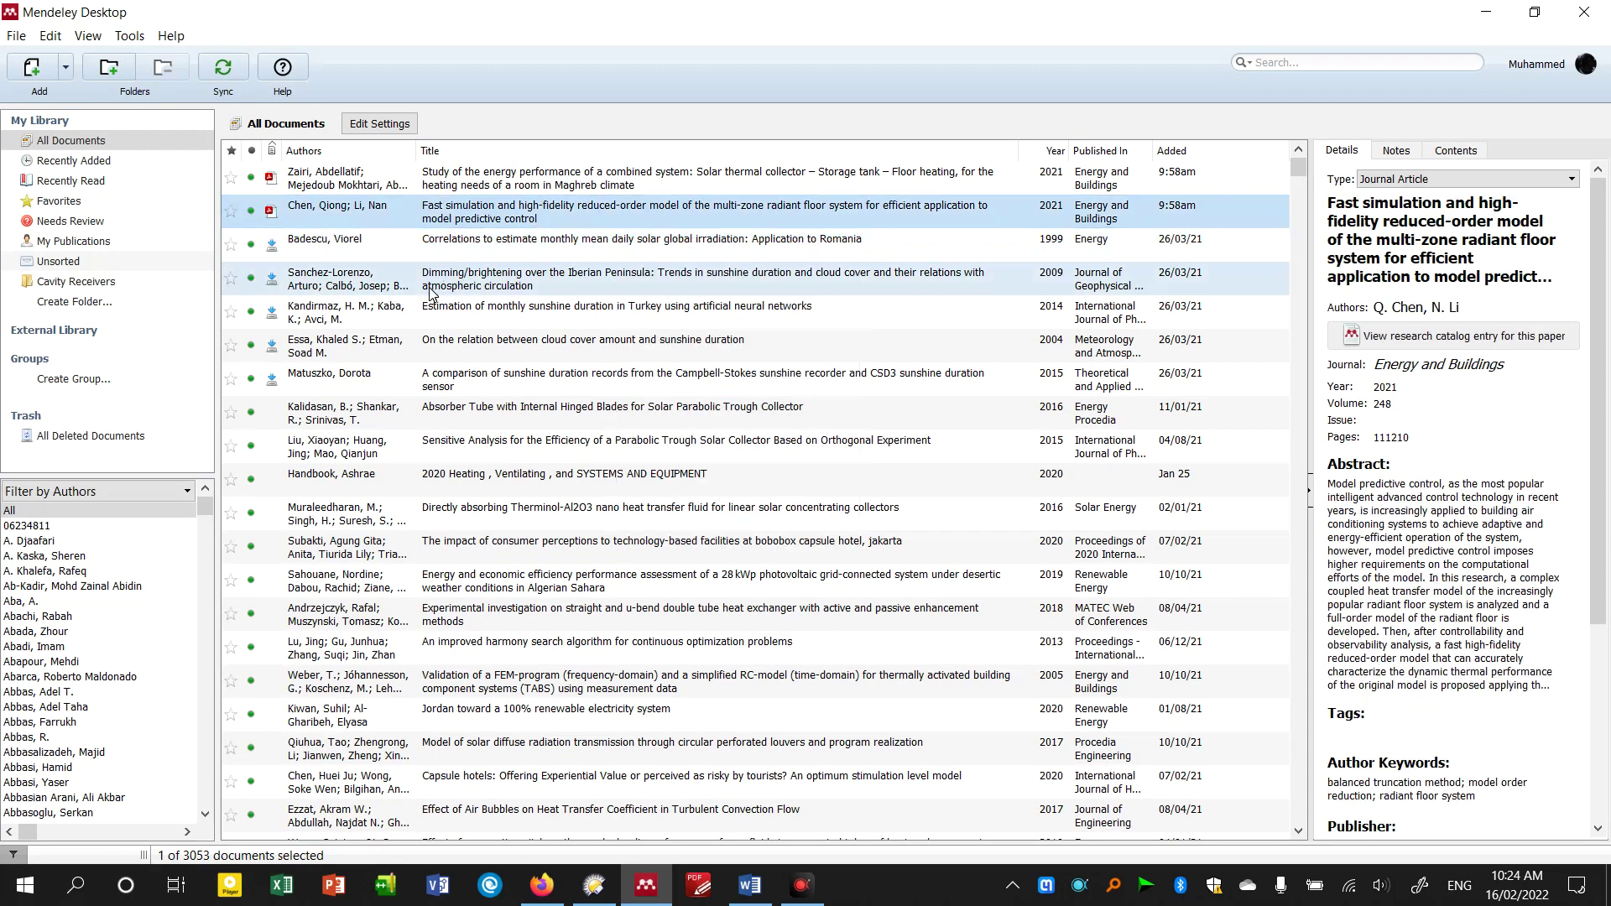
# - Filter by Author Keywords and browse keywords like 3D printing, absorber tube and absorber pipe
pyautogui.click(94, 492)
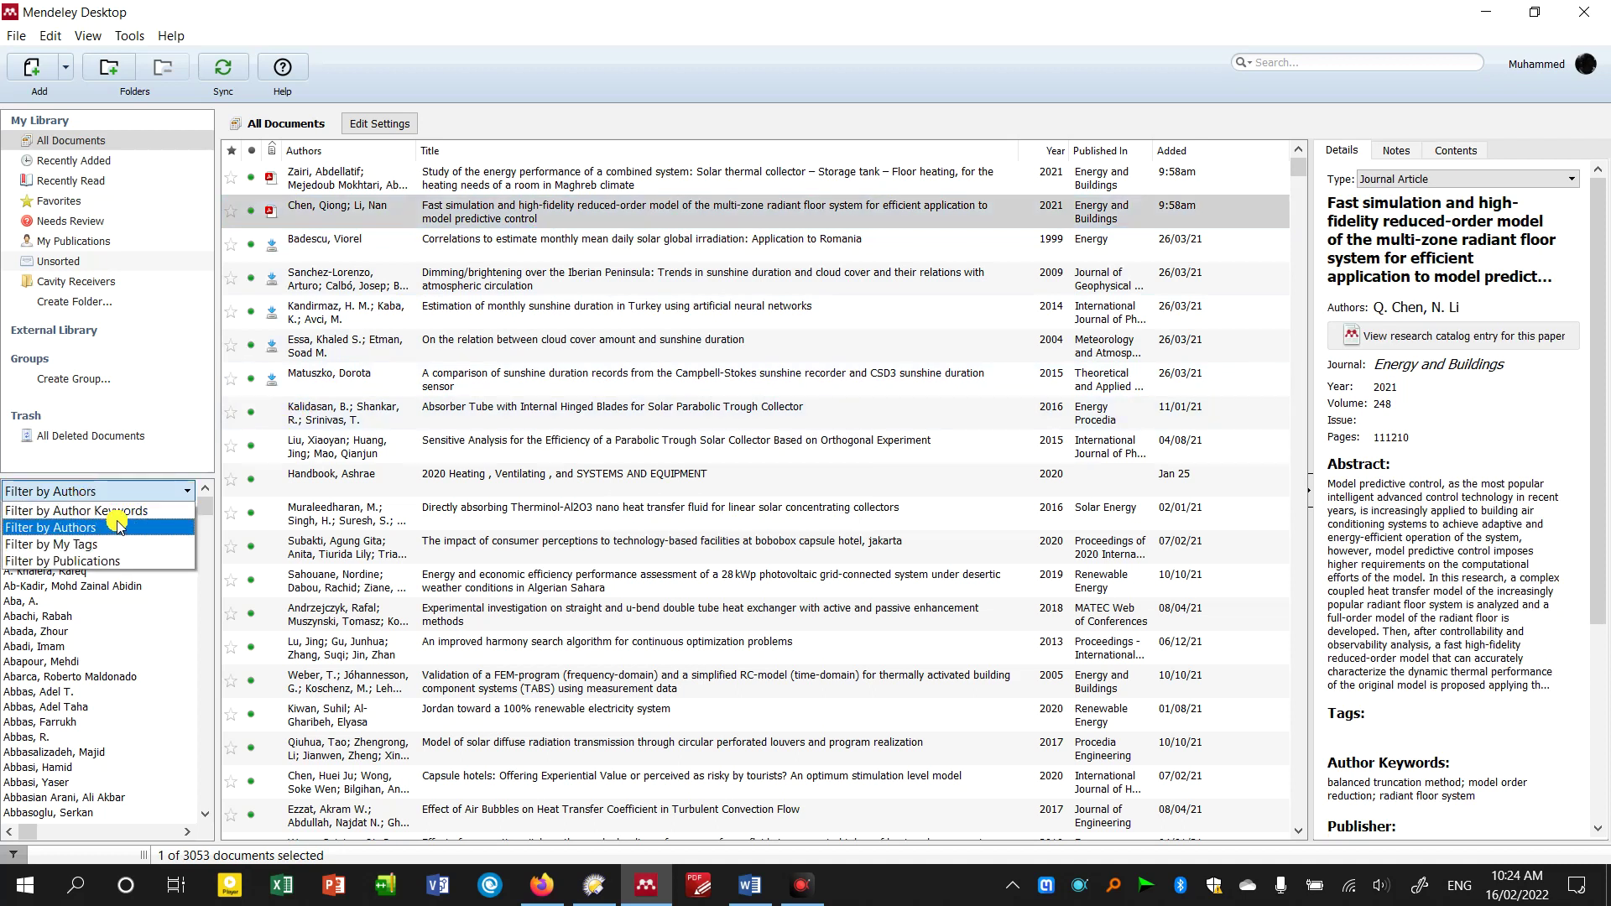
pyautogui.click(117, 511)
pyautogui.scroll(-6, 92, 671)
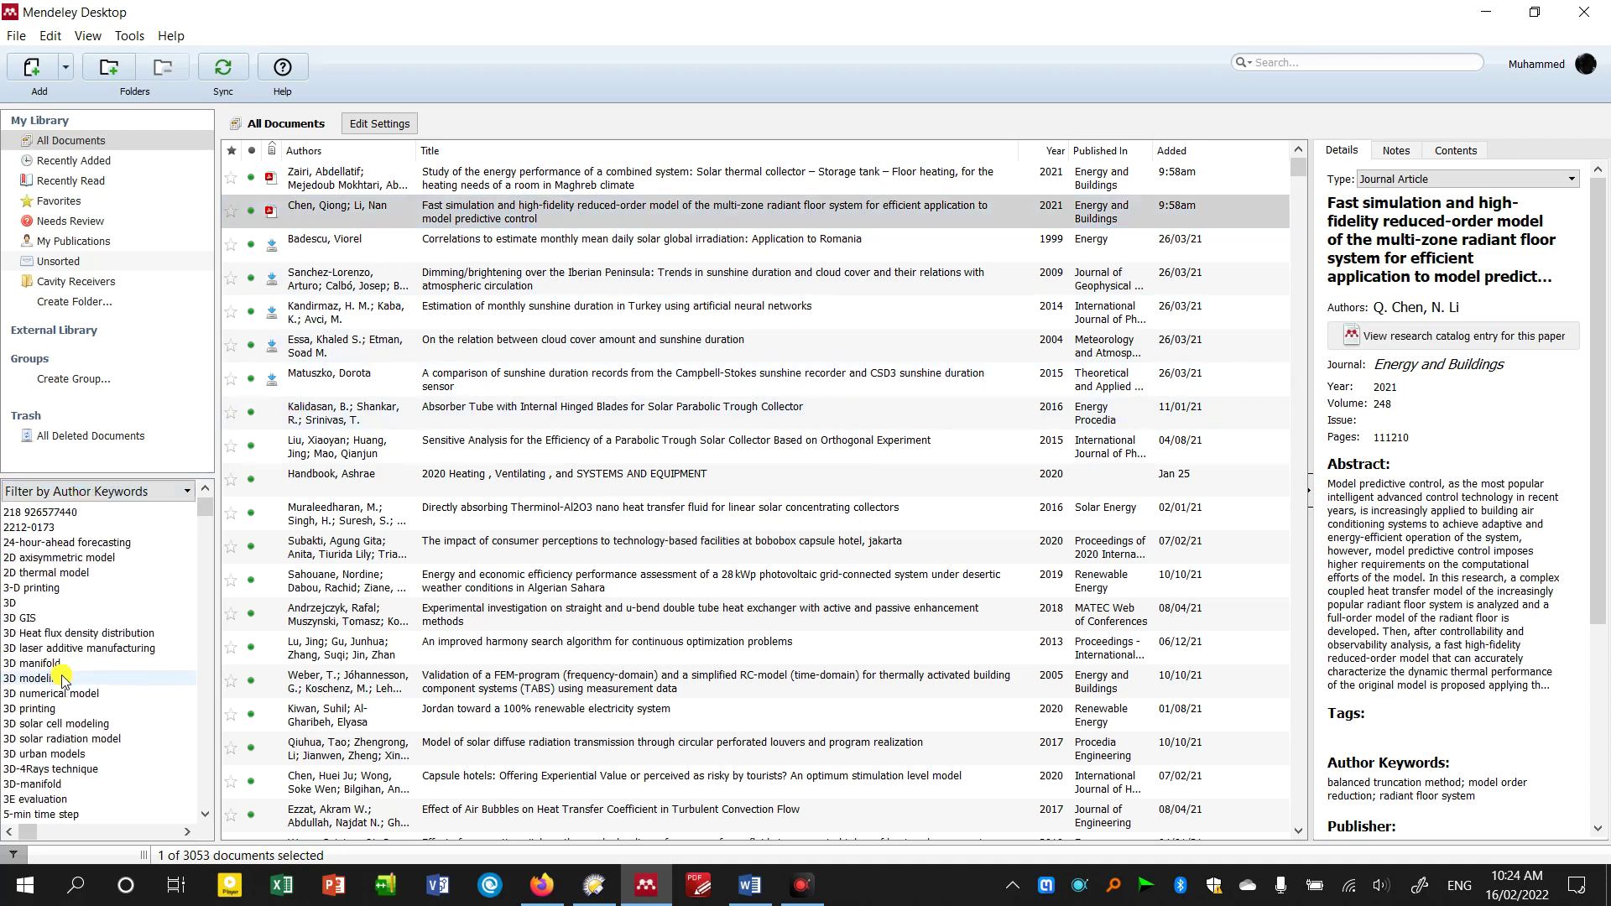
pyautogui.click(151, 707)
pyautogui.click(142, 695)
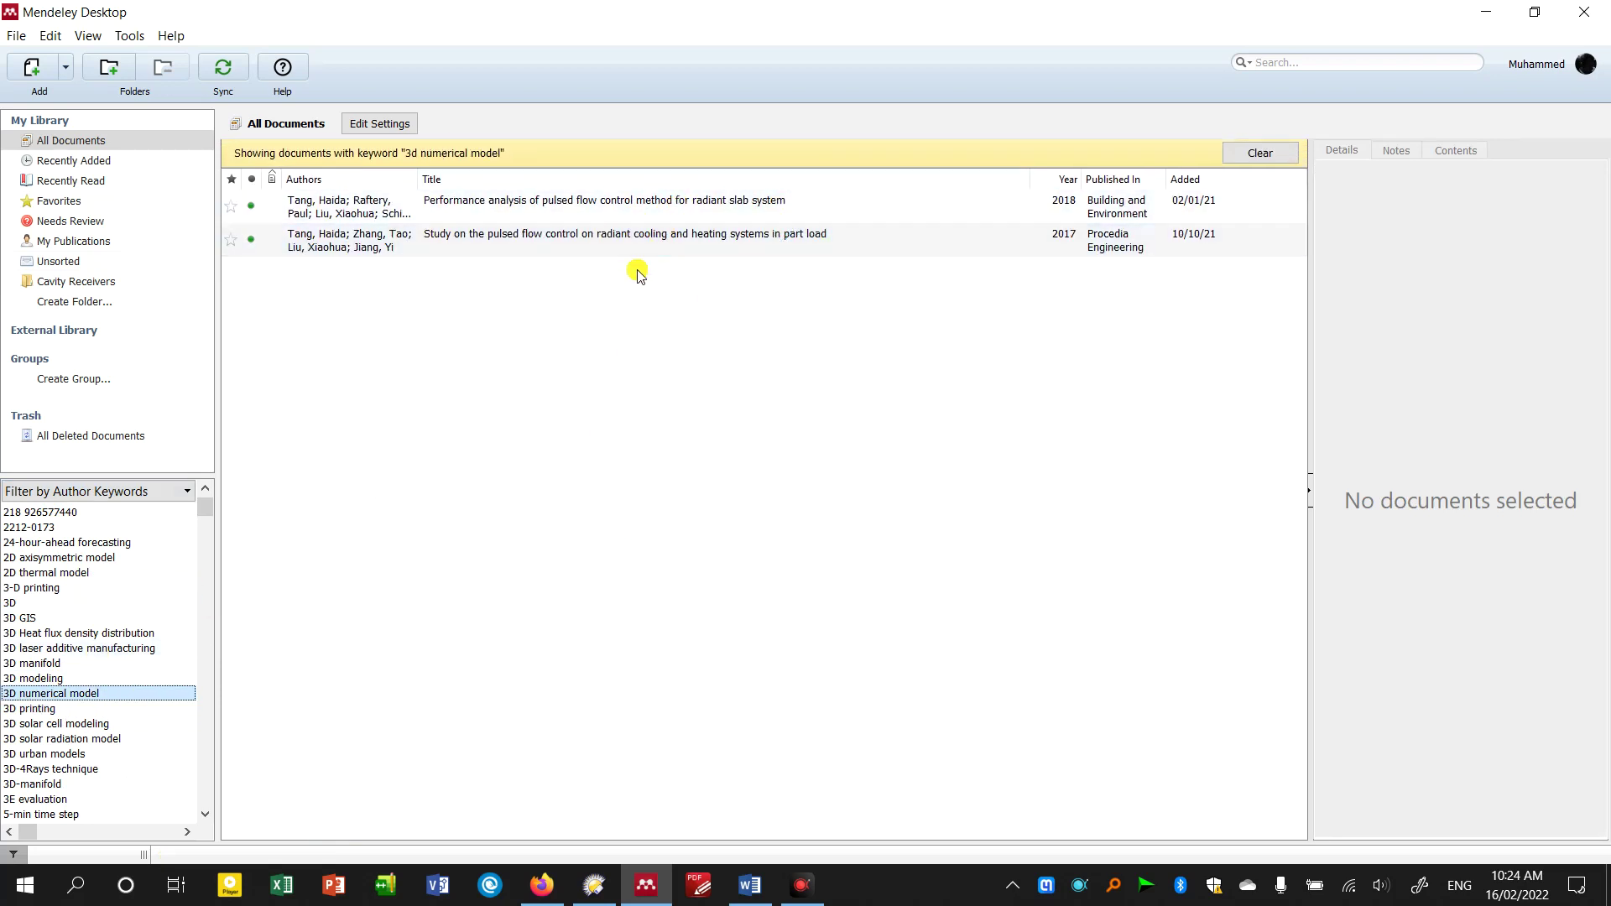
pyautogui.scroll(-6, 19, 730)
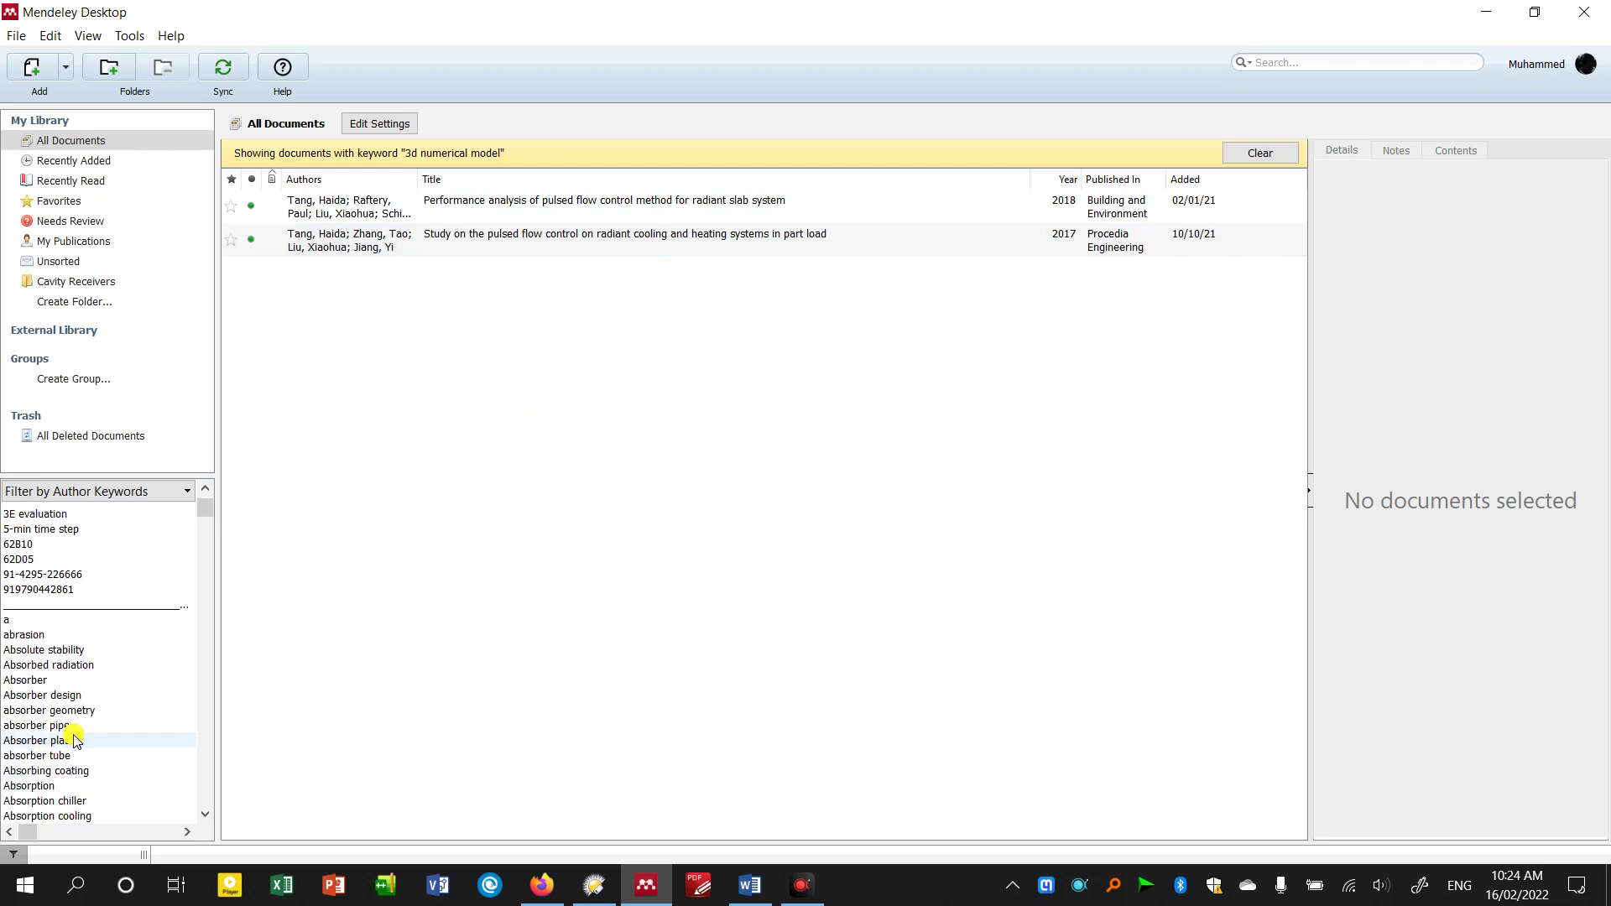
pyautogui.click(62, 755)
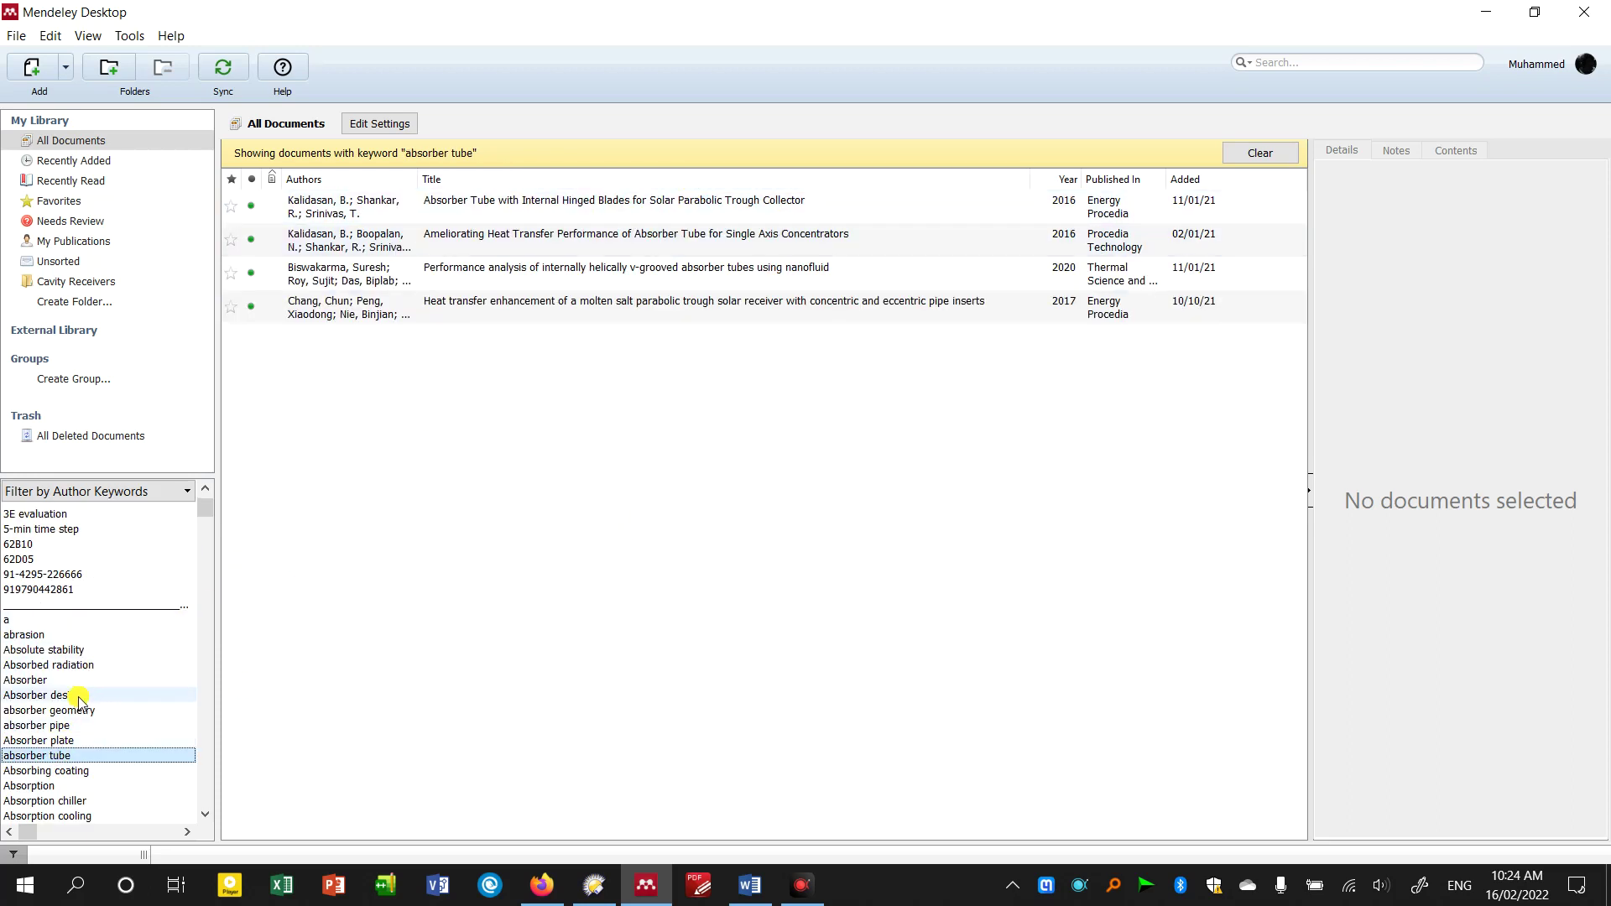
pyautogui.click(88, 711)
pyautogui.click(77, 727)
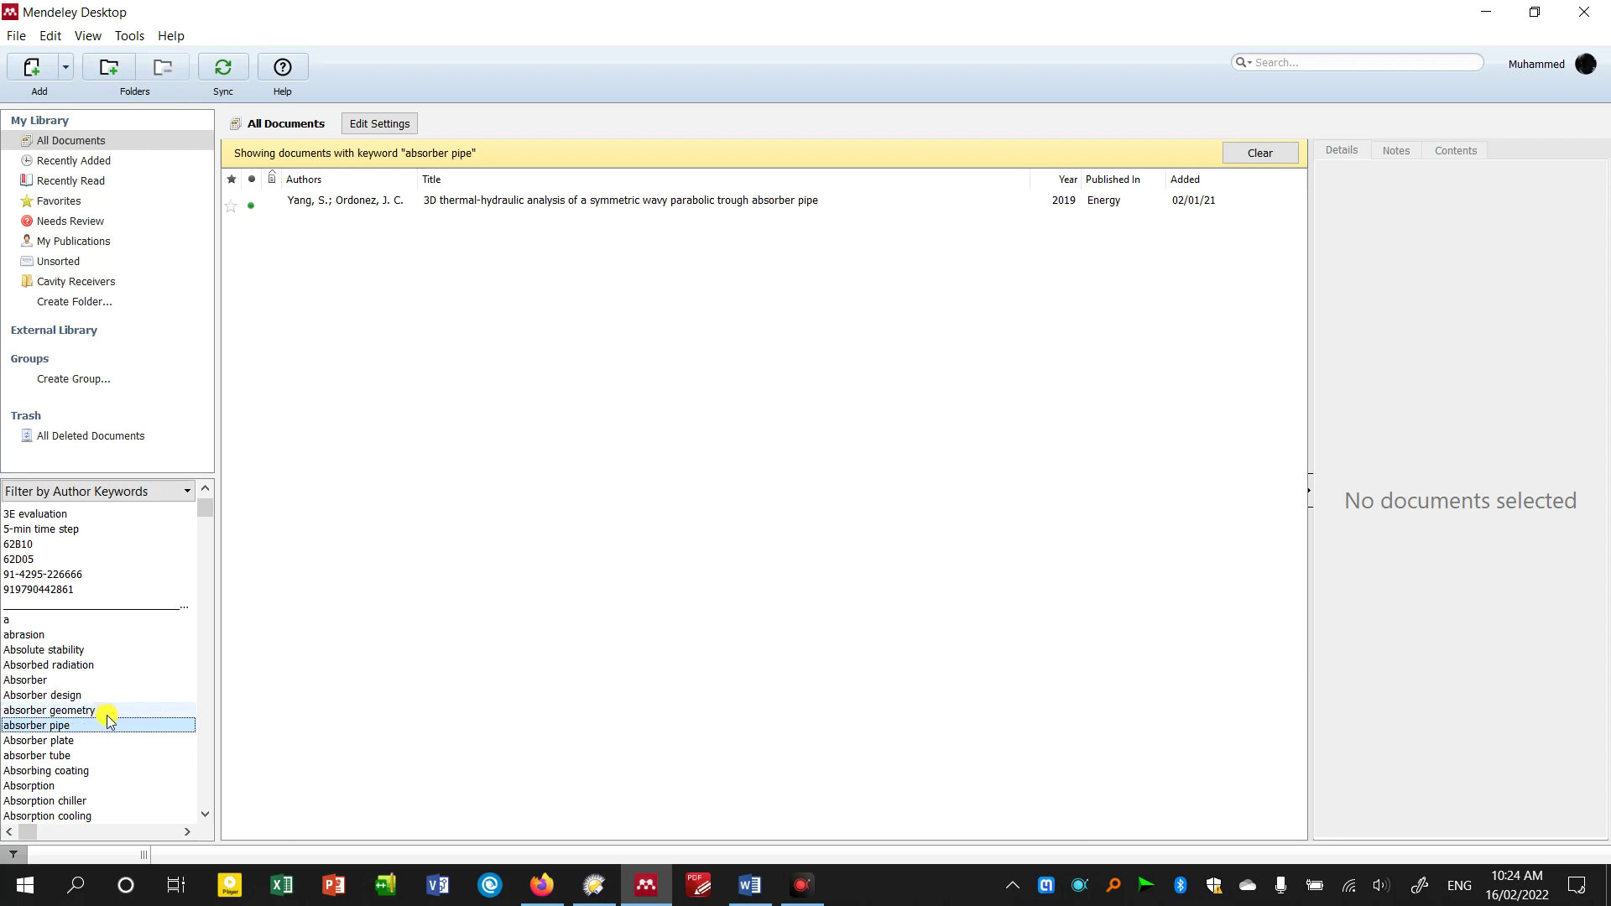
# - Select the Absorption chiller keyword, review its five papers, and sort them by date added
pyautogui.scroll(-3, 107, 720)
pyautogui.click(84, 688)
pyautogui.click(92, 659)
pyautogui.click(579, 337)
pyautogui.click(602, 359)
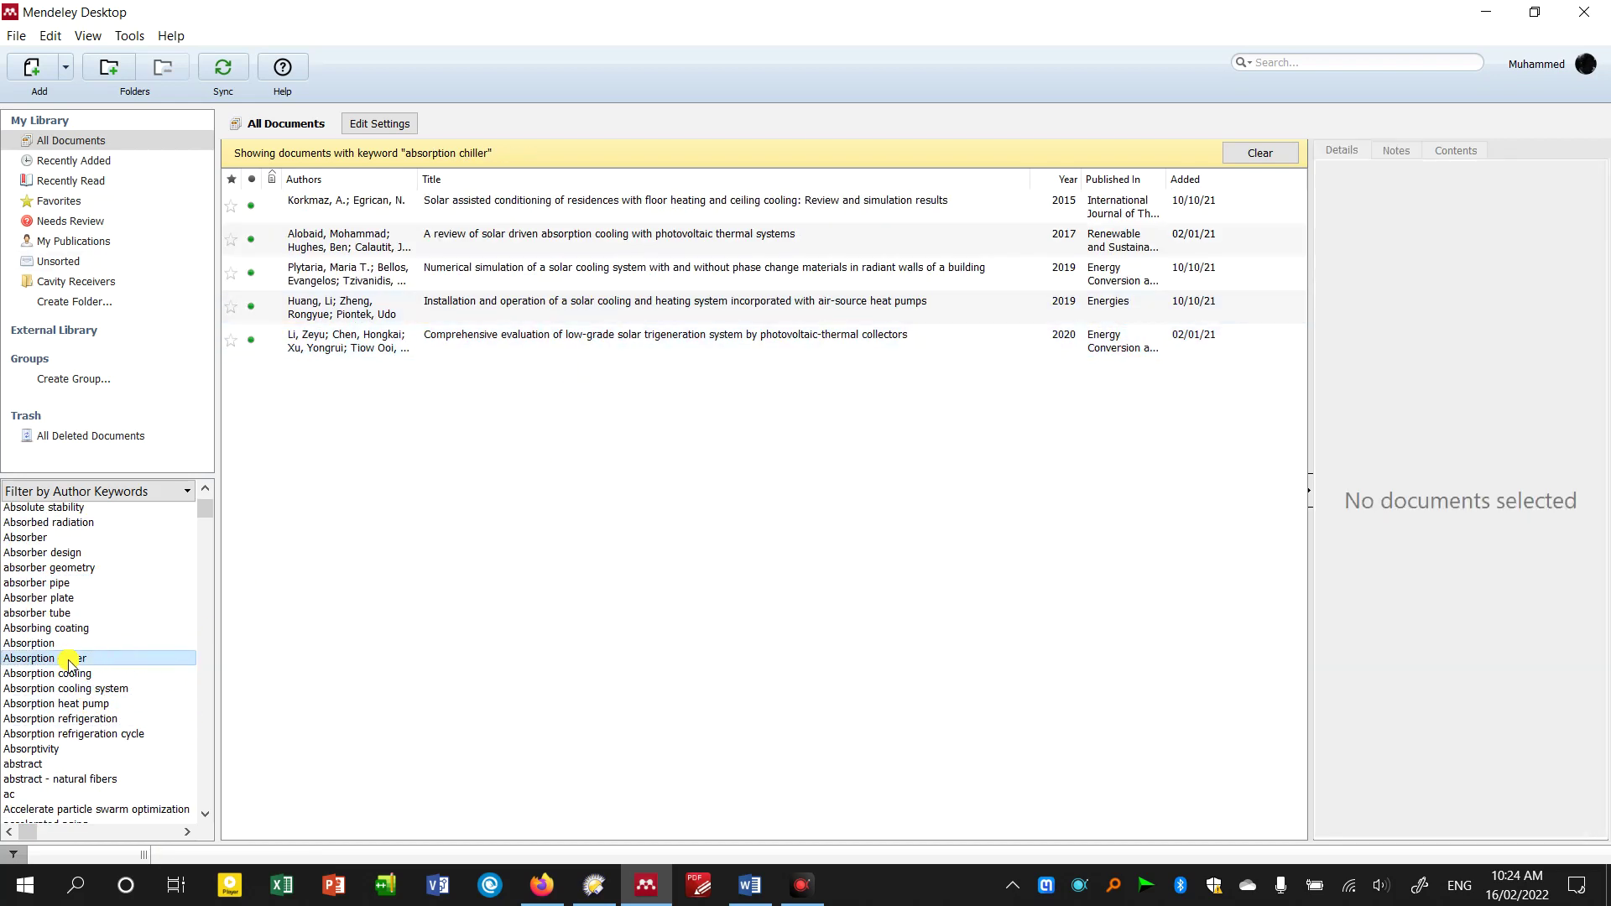
pyautogui.click(630, 239)
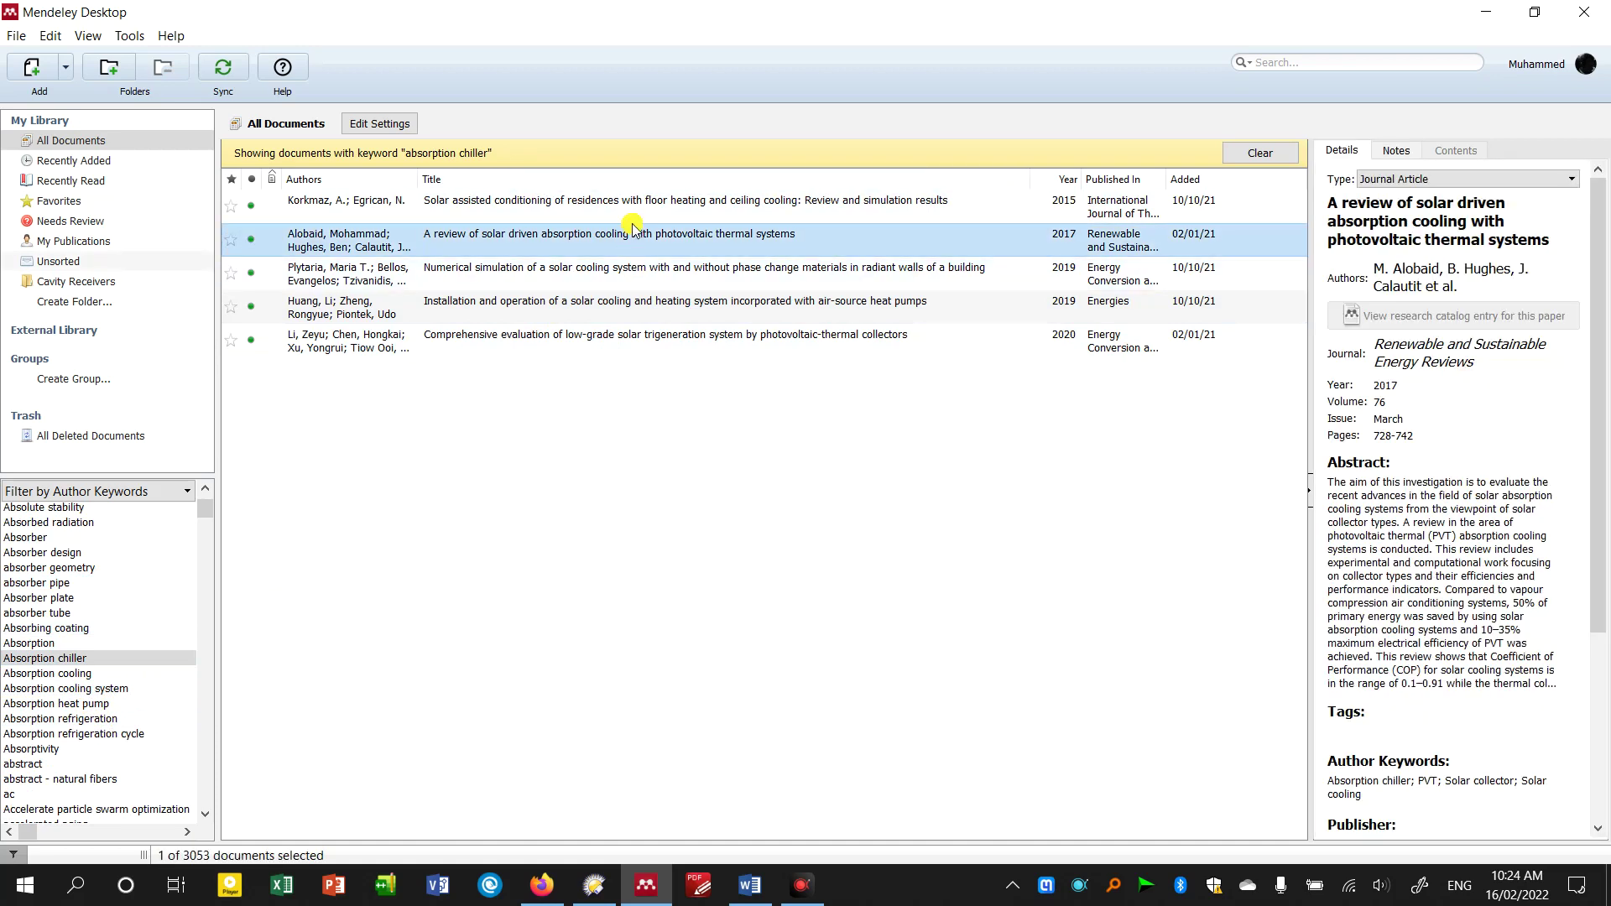
pyautogui.click(634, 206)
pyautogui.click(619, 277)
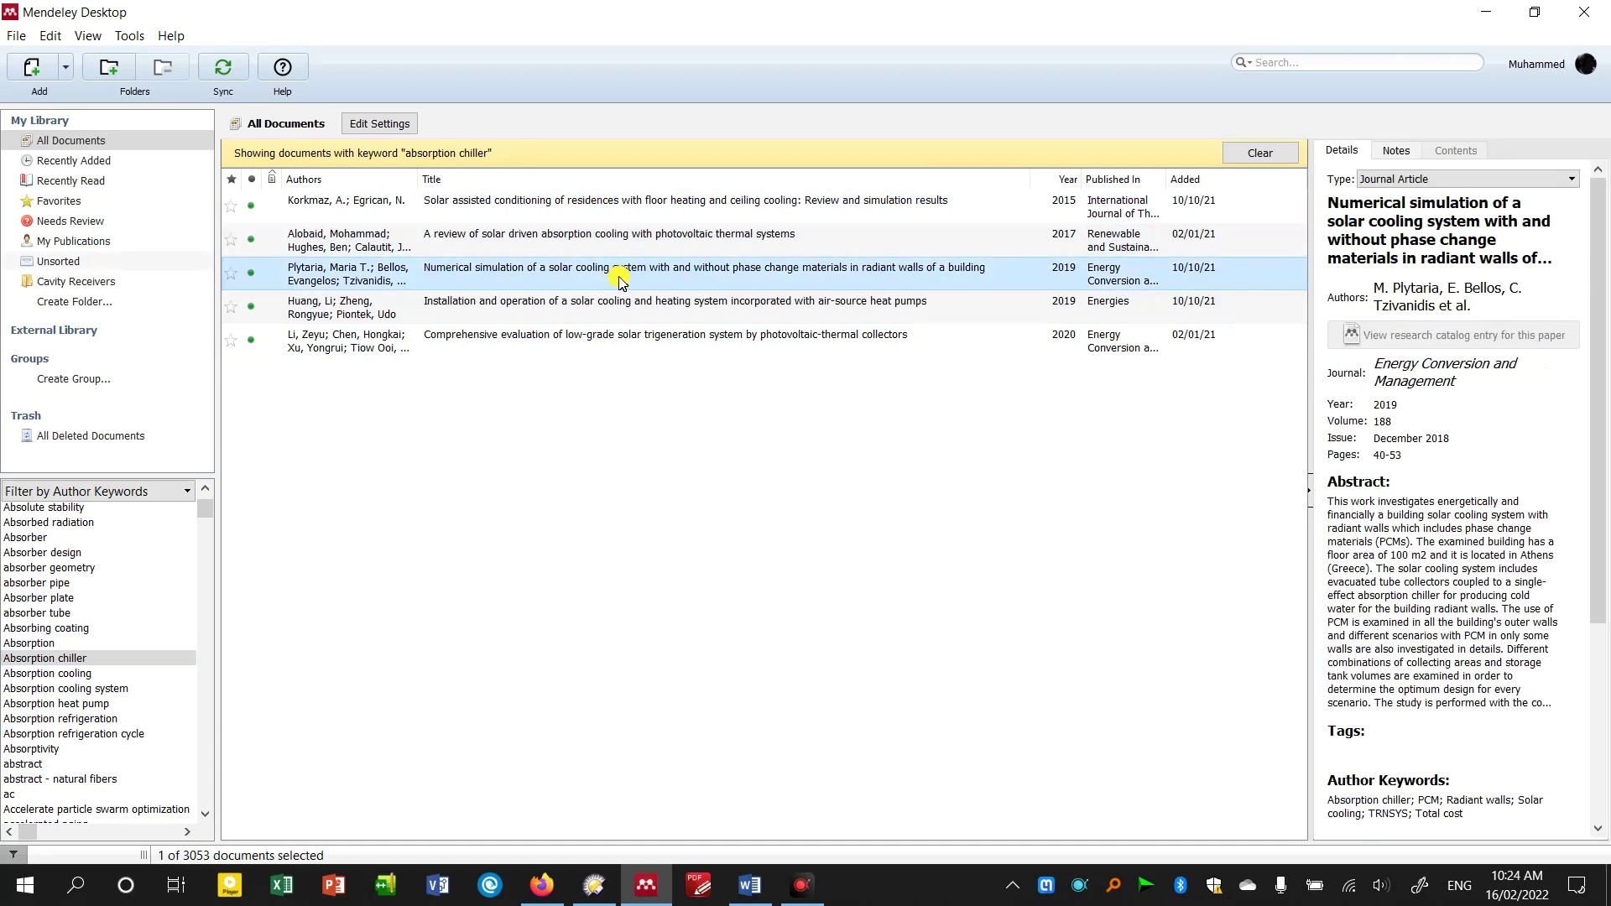
pyautogui.click(1192, 179)
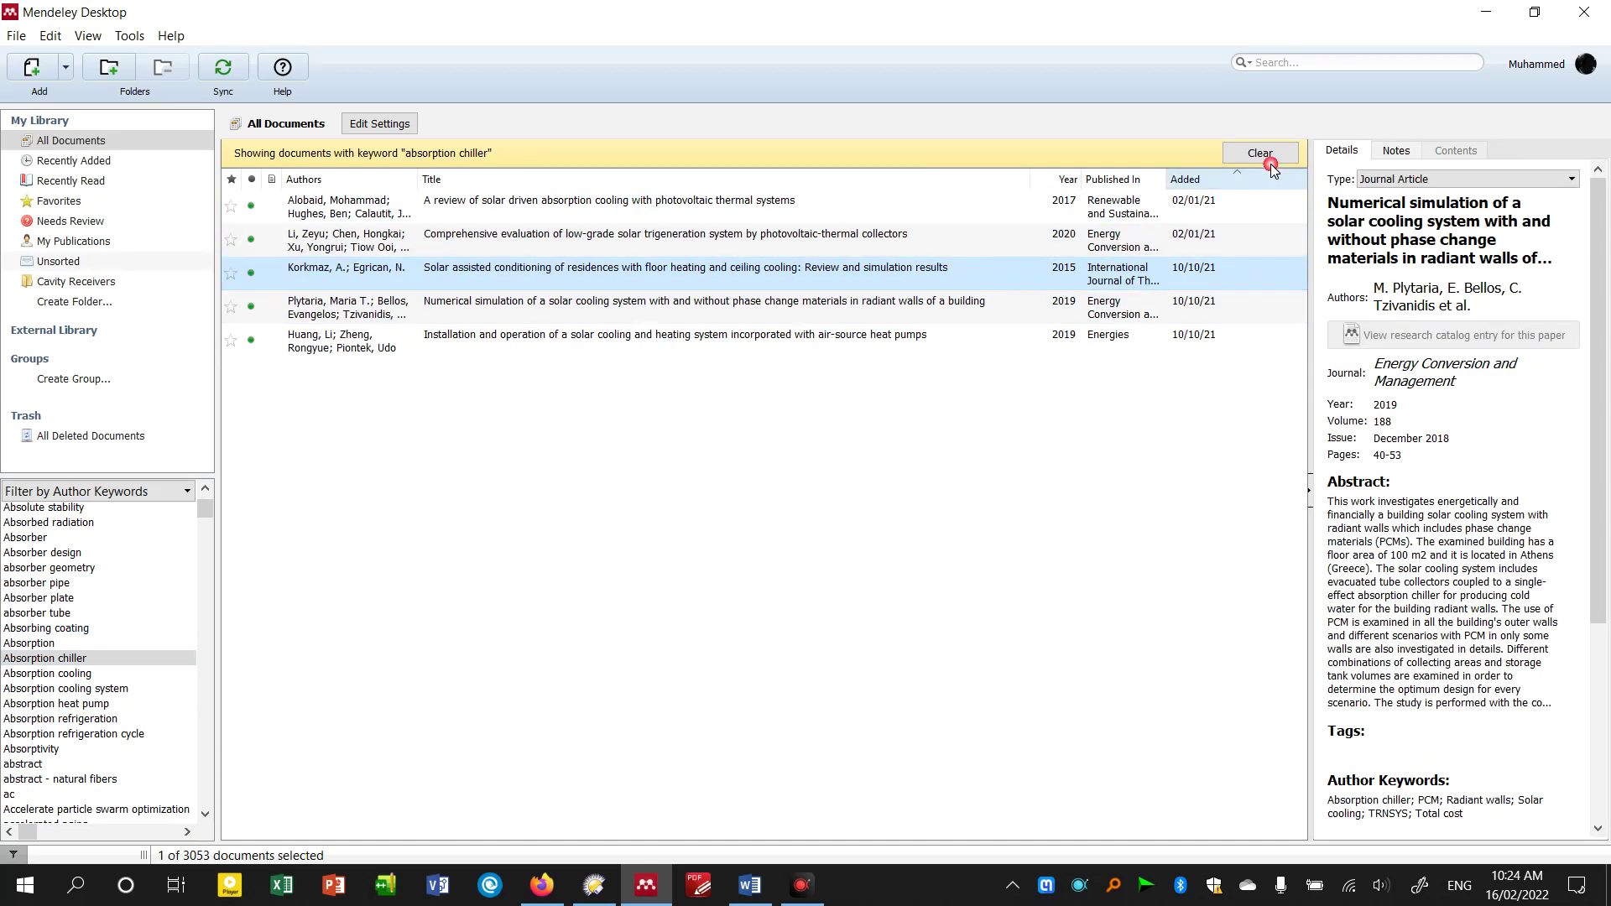
# - Clear the keyword filter, switch to Filter by Authors, and view two authors' papers
pyautogui.click(228, 484)
pyautogui.click(126, 491)
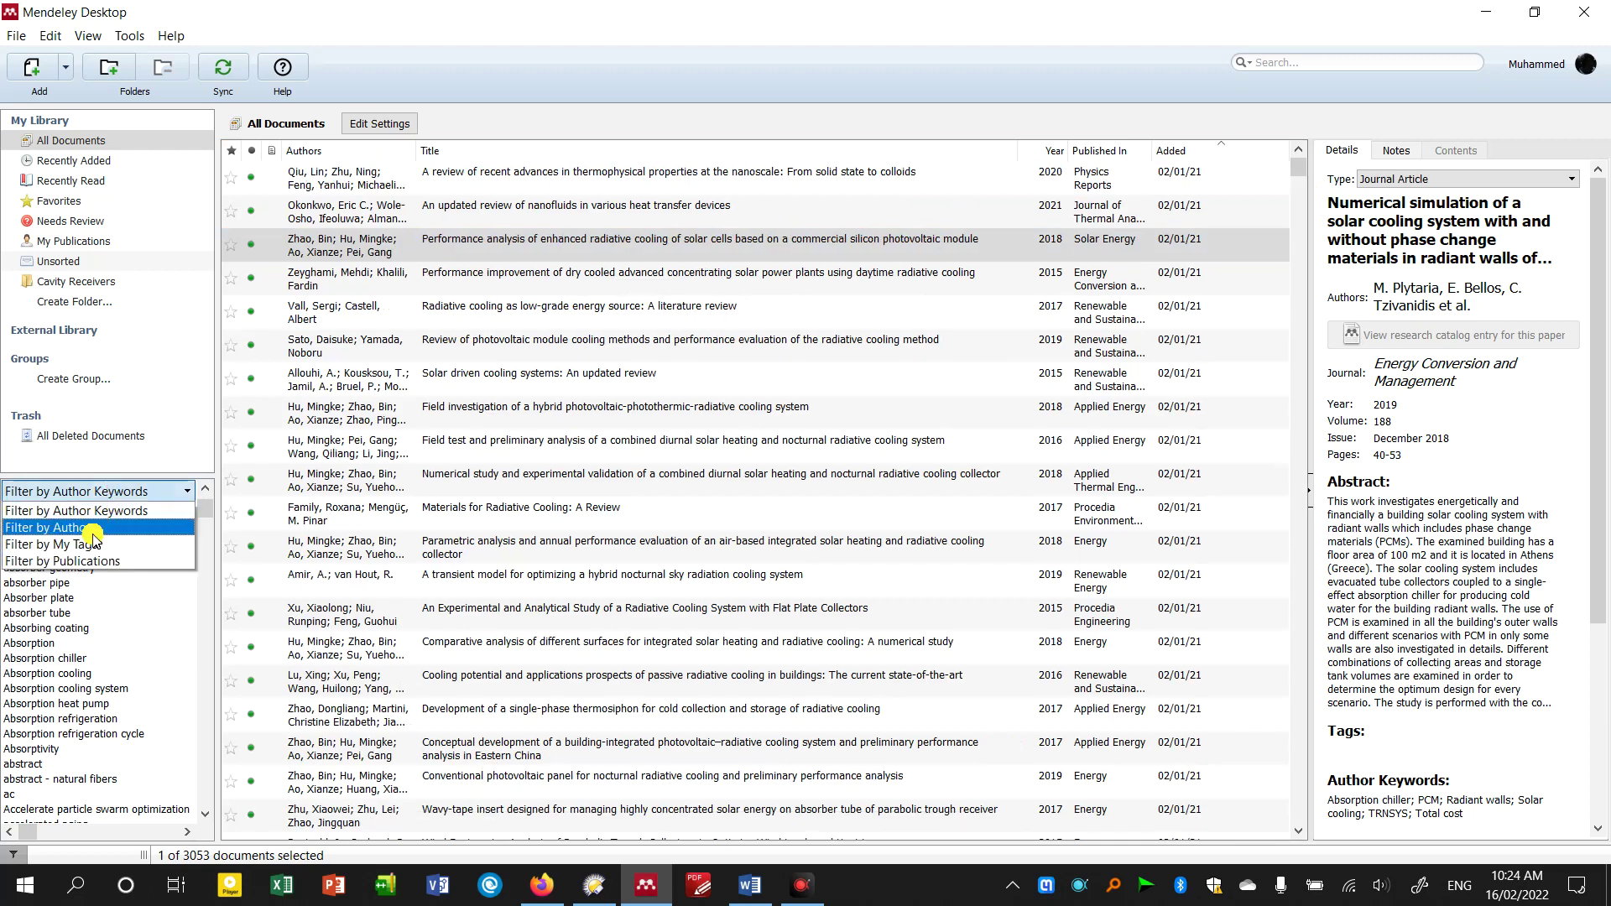
pyautogui.click(95, 540)
pyautogui.scroll(-3, 84, 608)
pyautogui.scroll(-3, 76, 617)
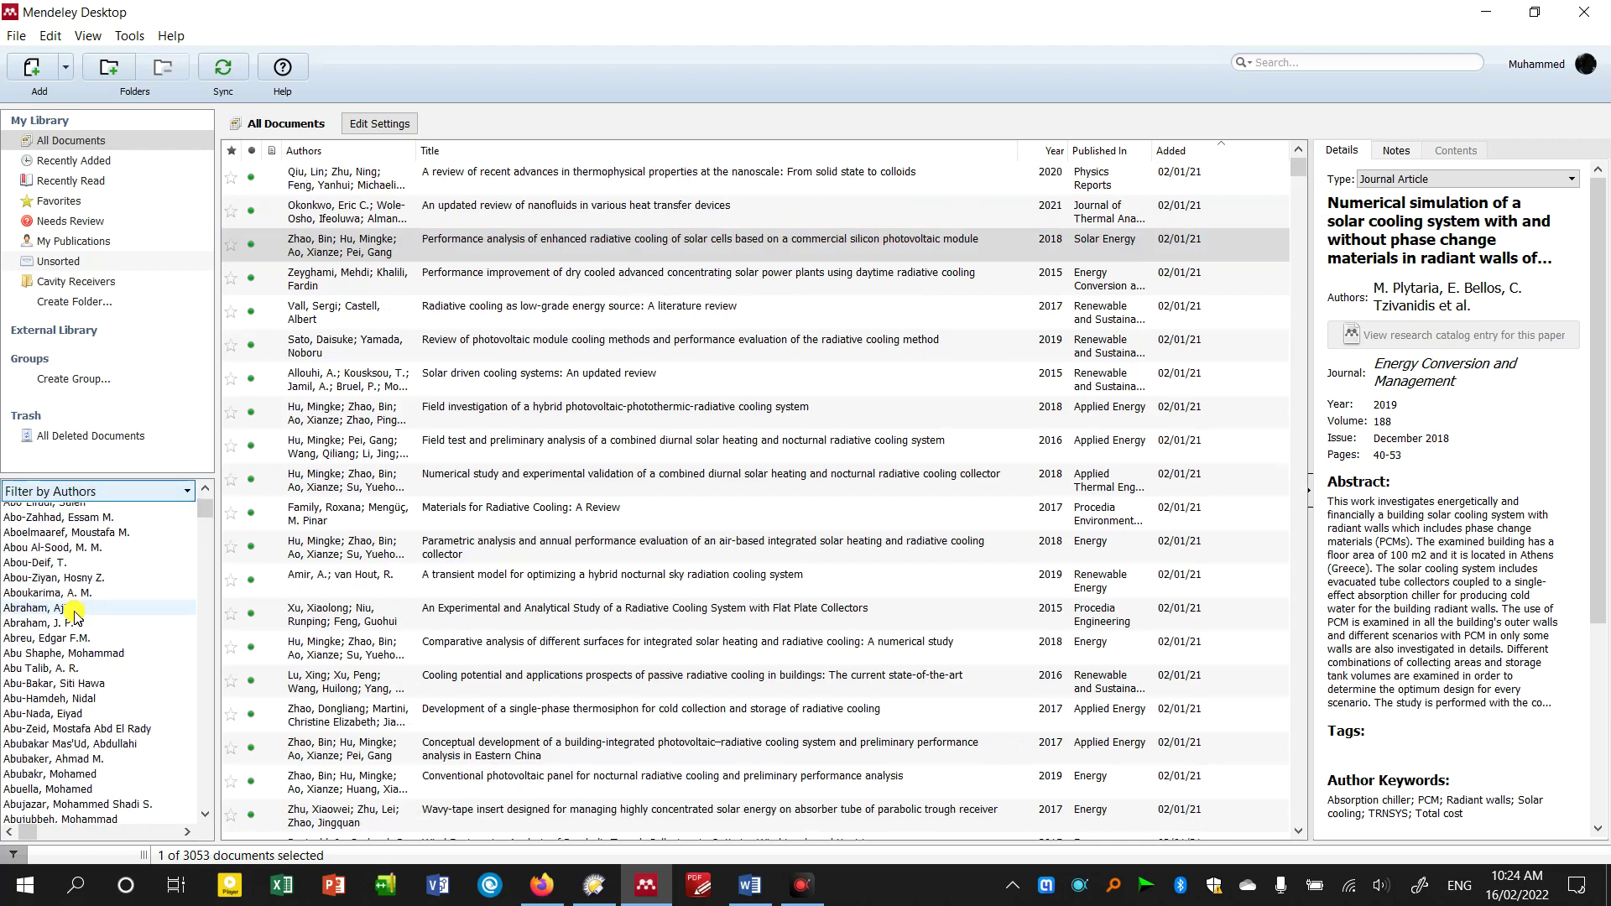
pyautogui.scroll(-3, 74, 617)
pyautogui.scroll(-3, 80, 672)
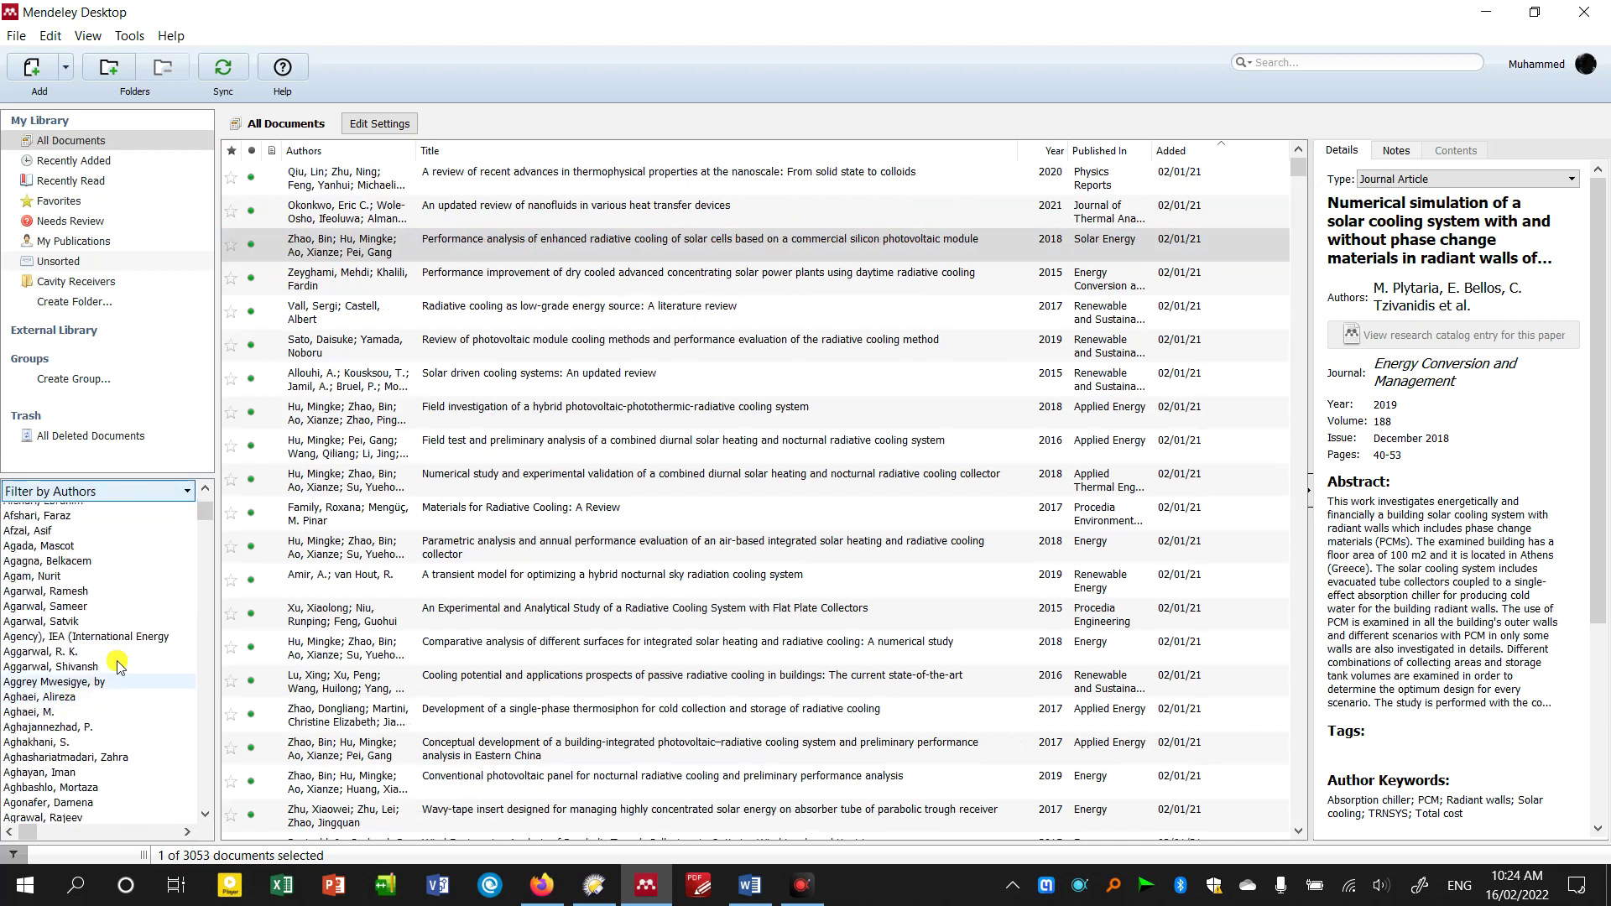
pyautogui.moveTo(205, 510)
pyautogui.mouseDown()
pyautogui.moveTo(179, 739)
pyautogui.moveTo(200, 640)
pyautogui.mouseUp()
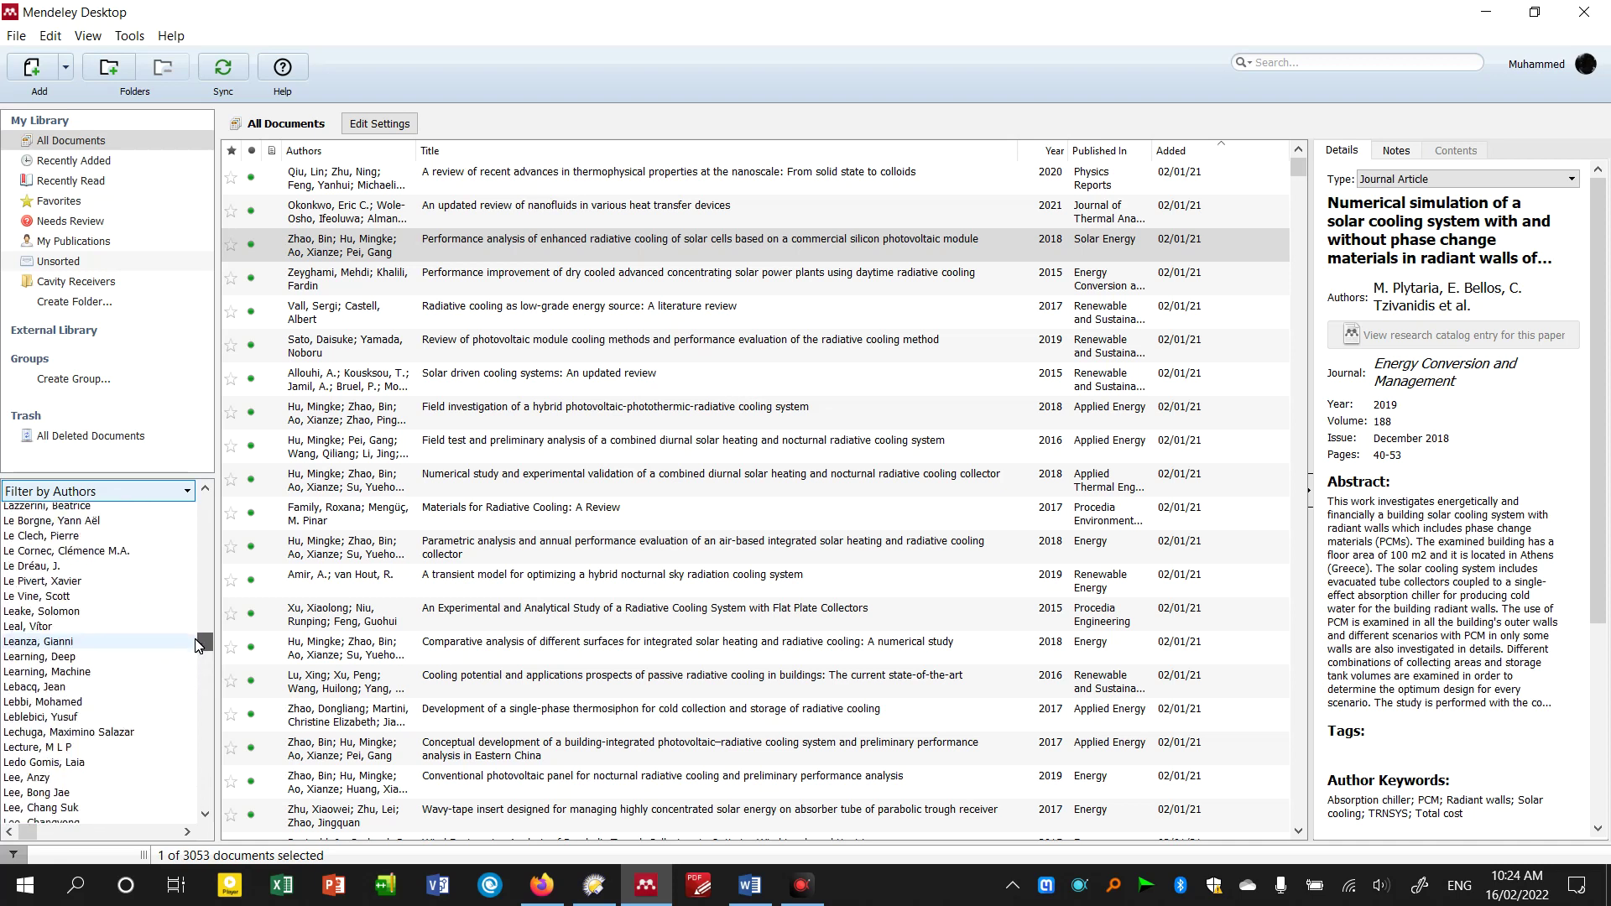
pyautogui.click(84, 583)
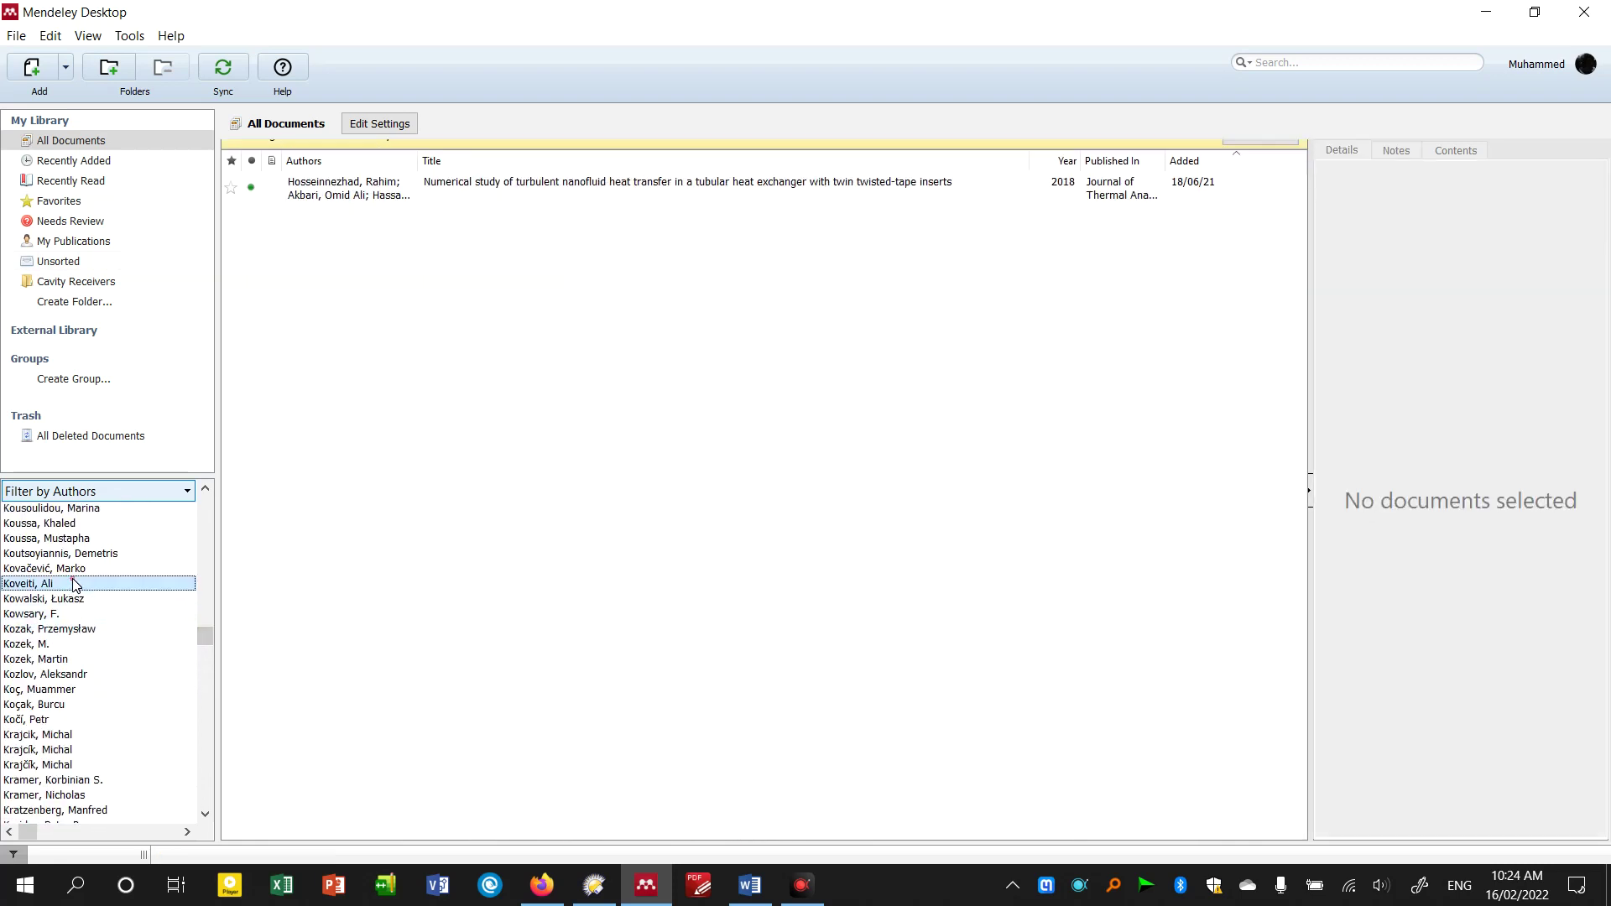
pyautogui.click(84, 523)
# - Browse papers of several more authors, then clear the author filter to list everything
pyautogui.scroll(3, 87, 534)
pyautogui.scroll(3, 87, 535)
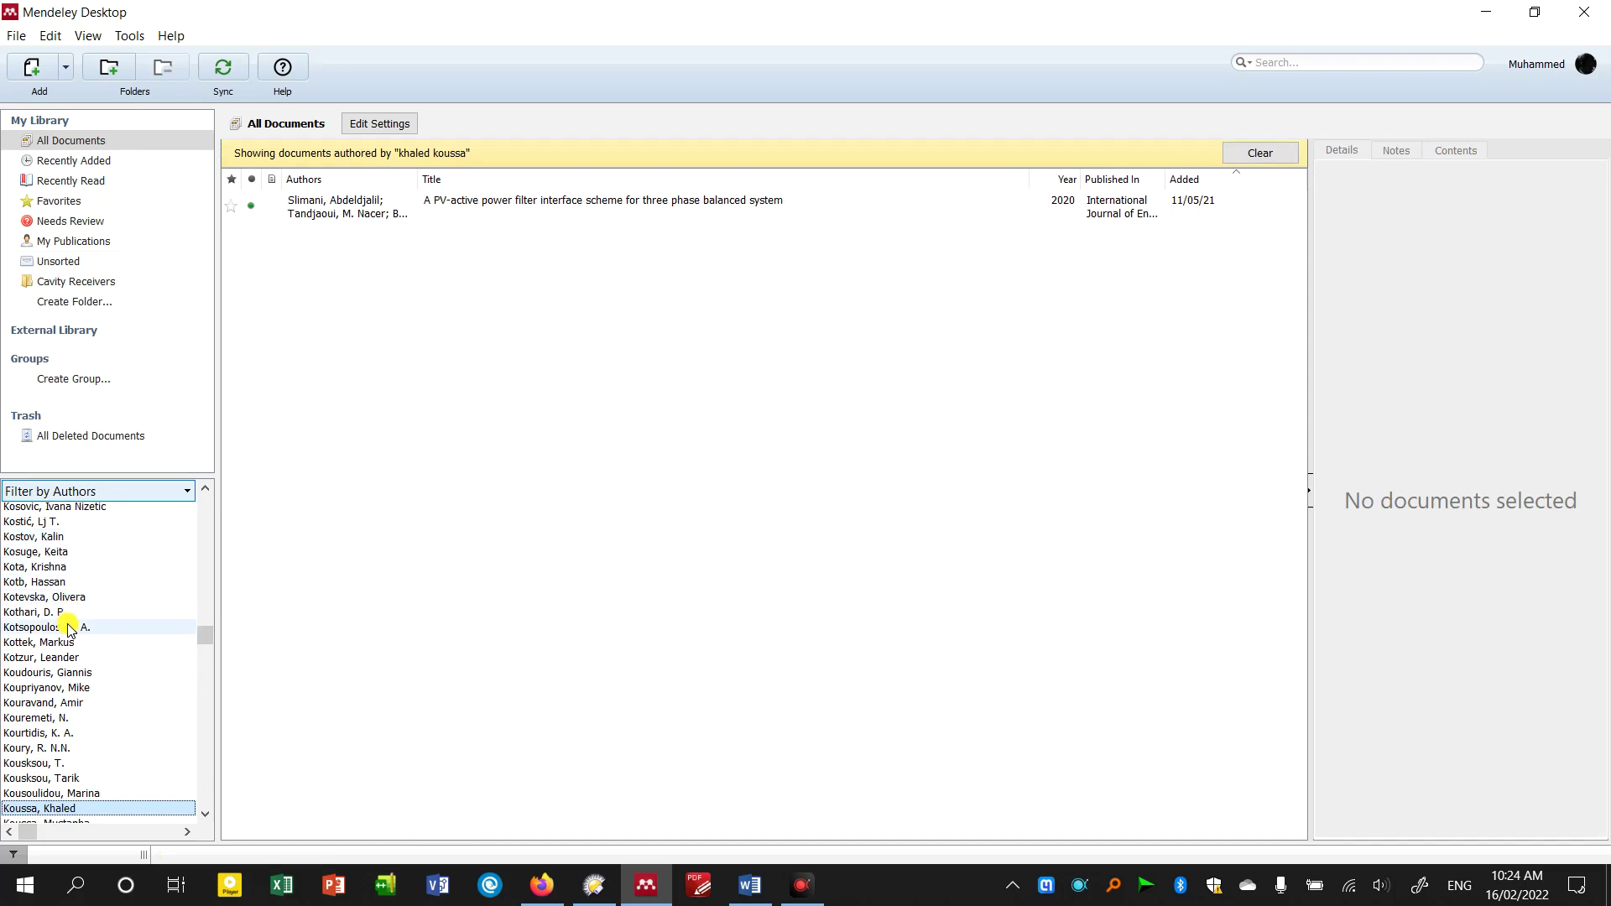
pyautogui.scroll(3, 111, 637)
pyautogui.scroll(3, 113, 637)
pyautogui.scroll(3, 115, 636)
pyautogui.scroll(3, 118, 636)
pyautogui.scroll(6, 116, 636)
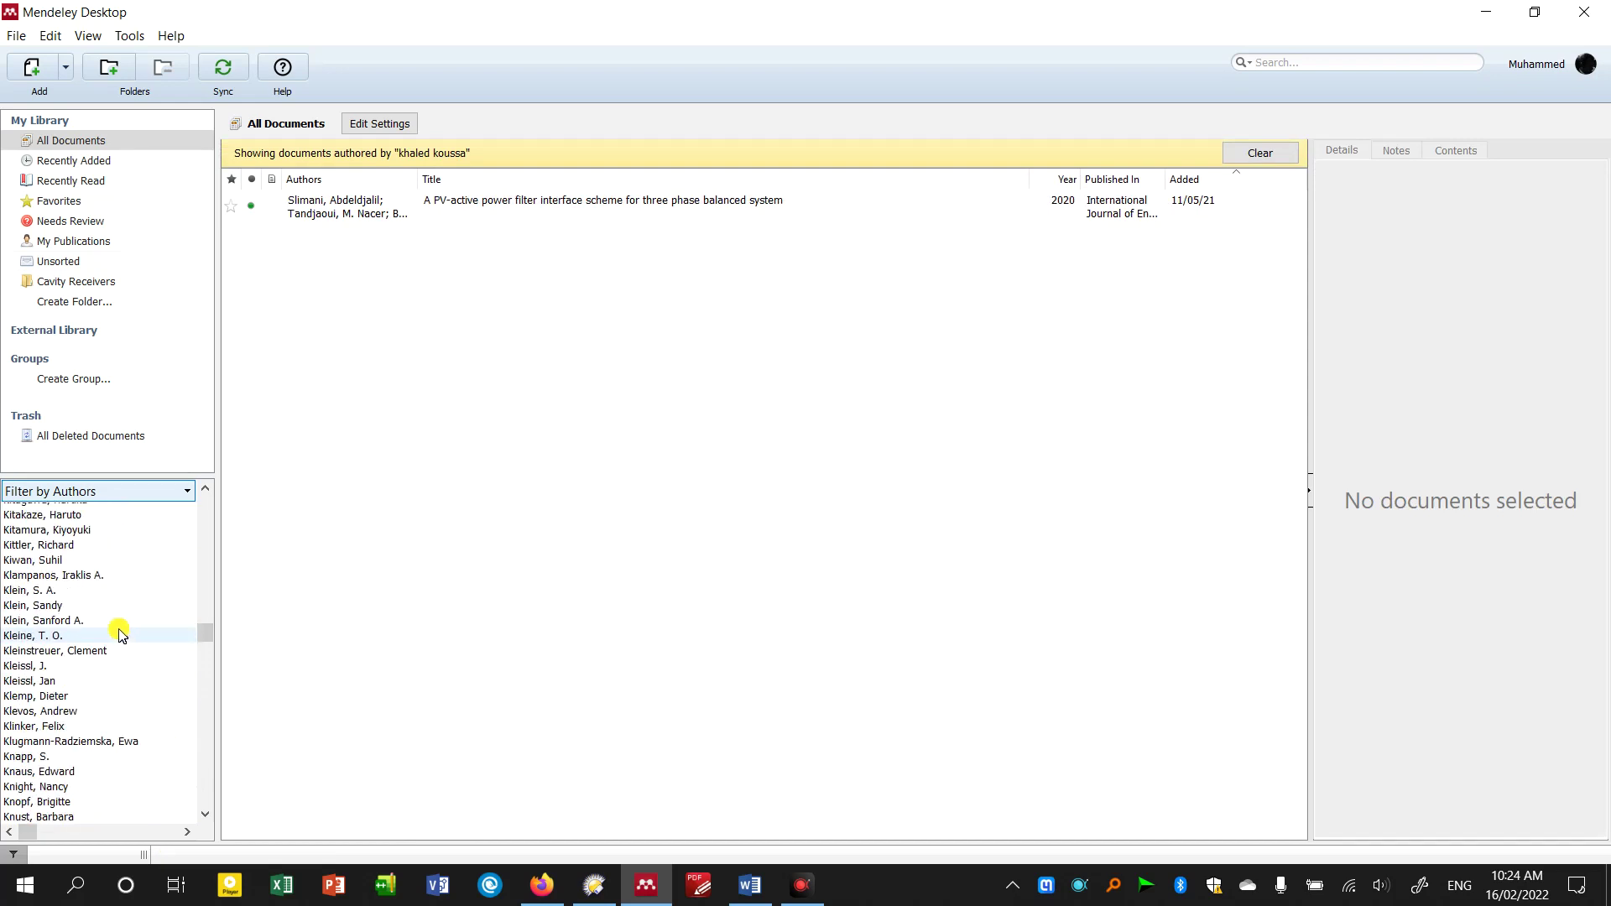
pyautogui.scroll(3, 118, 636)
pyautogui.scroll(3, 121, 634)
pyautogui.scroll(3, 122, 631)
pyautogui.scroll(3, 124, 630)
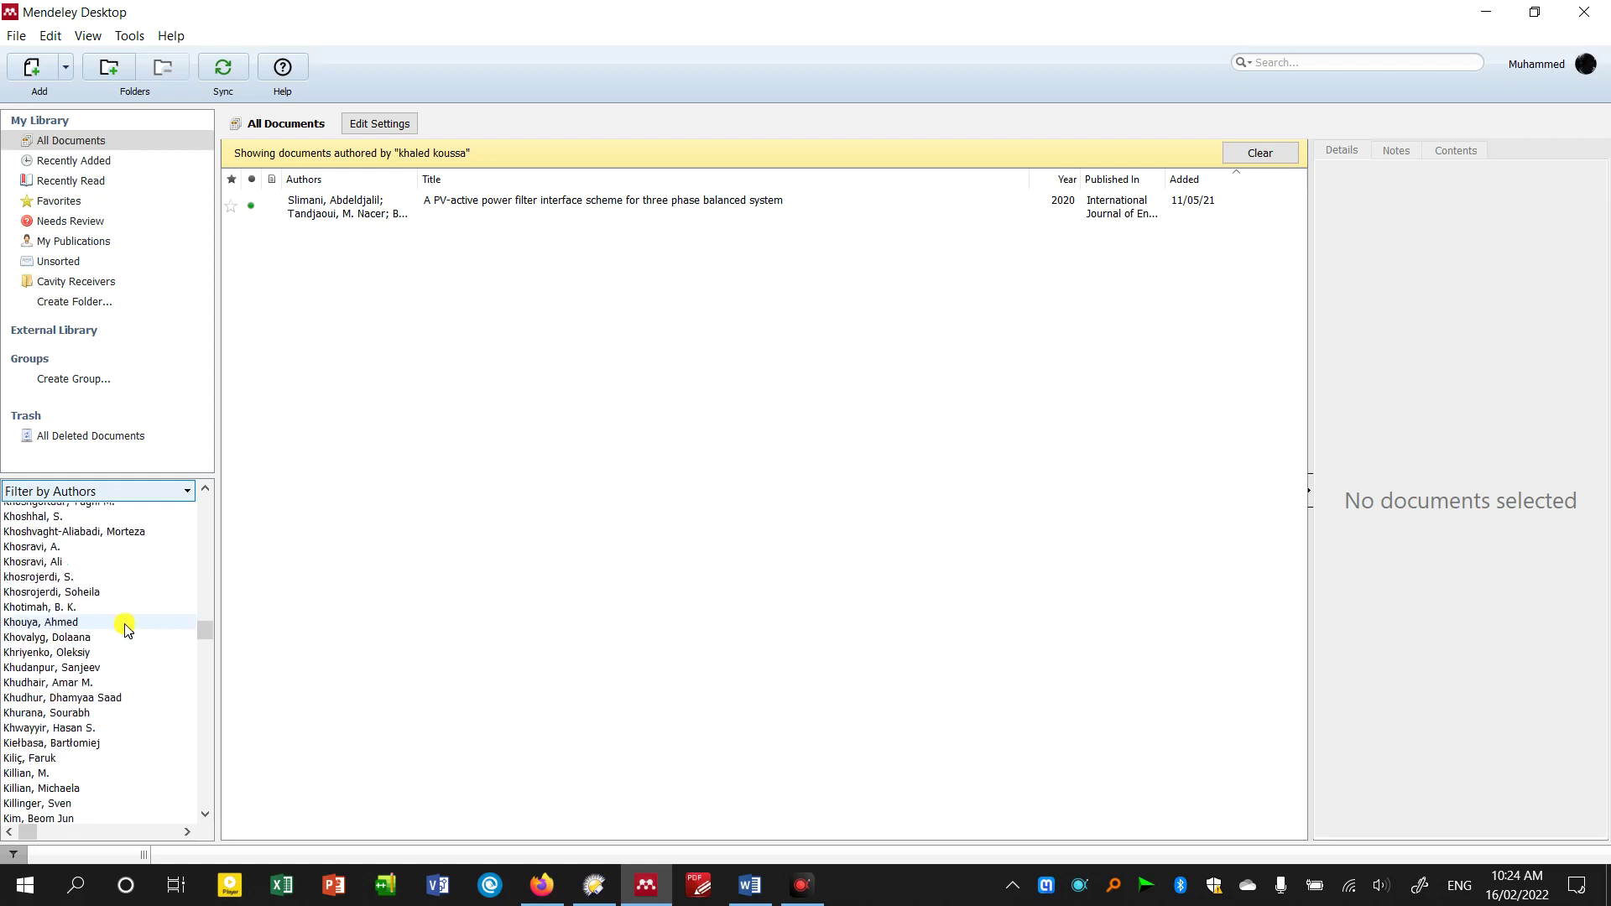
pyautogui.scroll(6, 107, 621)
pyautogui.scroll(6, 94, 612)
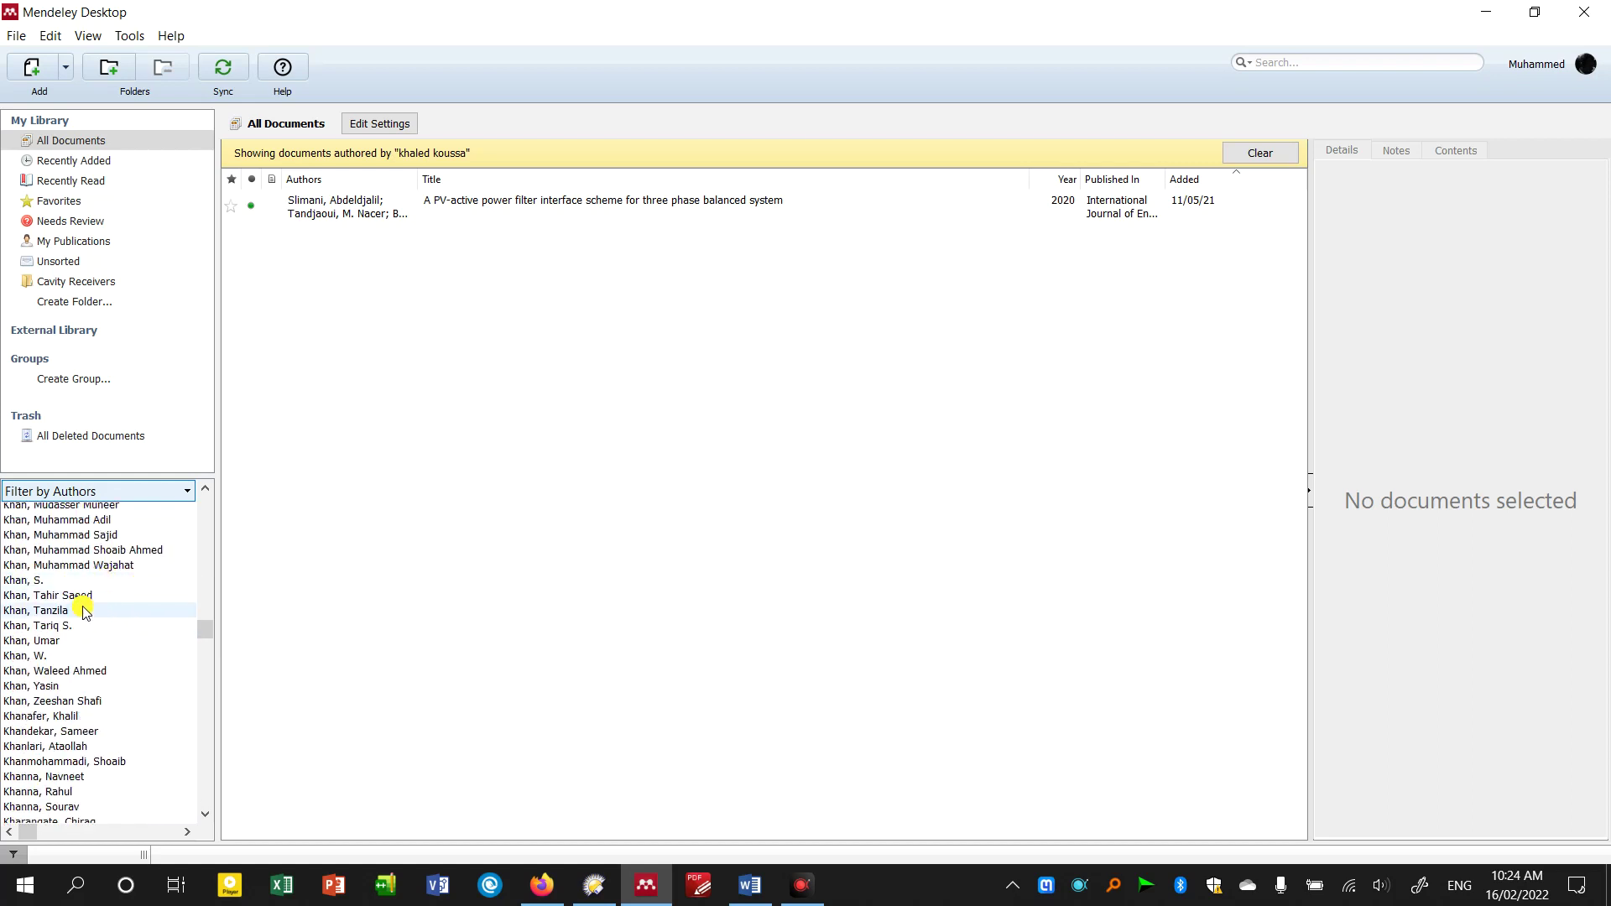
pyautogui.scroll(10, 72, 605)
pyautogui.scroll(5, 71, 606)
pyautogui.scroll(5, 77, 602)
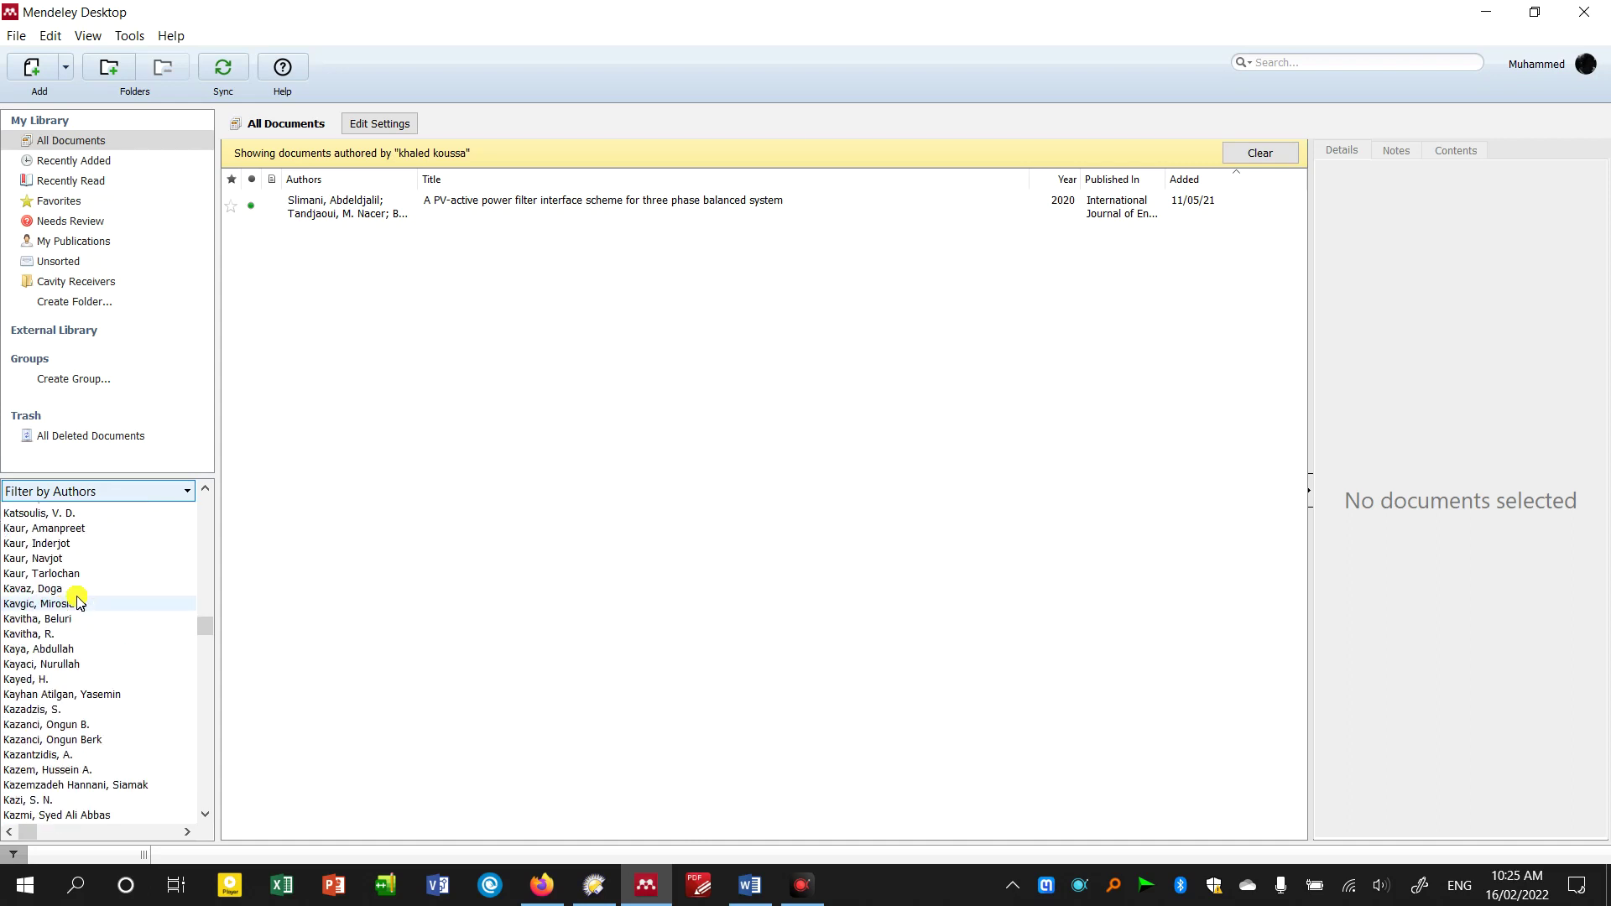
pyautogui.scroll(-6, 77, 602)
pyautogui.scroll(3, 78, 602)
pyautogui.scroll(4, 78, 603)
pyautogui.scroll(3, 80, 605)
pyautogui.scroll(3, 81, 606)
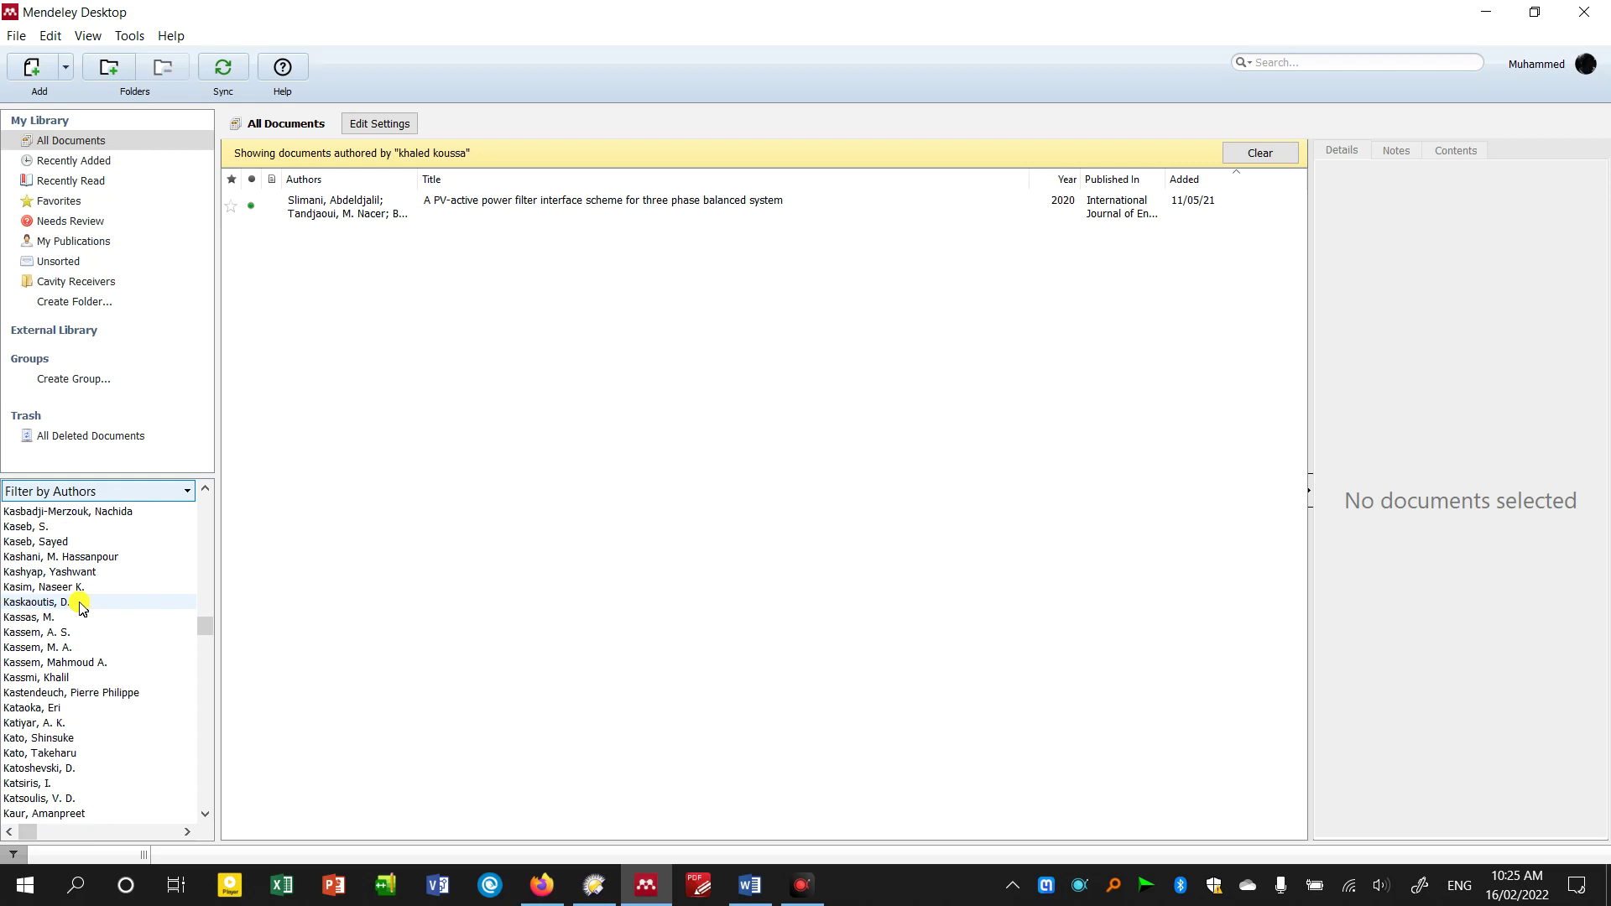
pyautogui.click(73, 528)
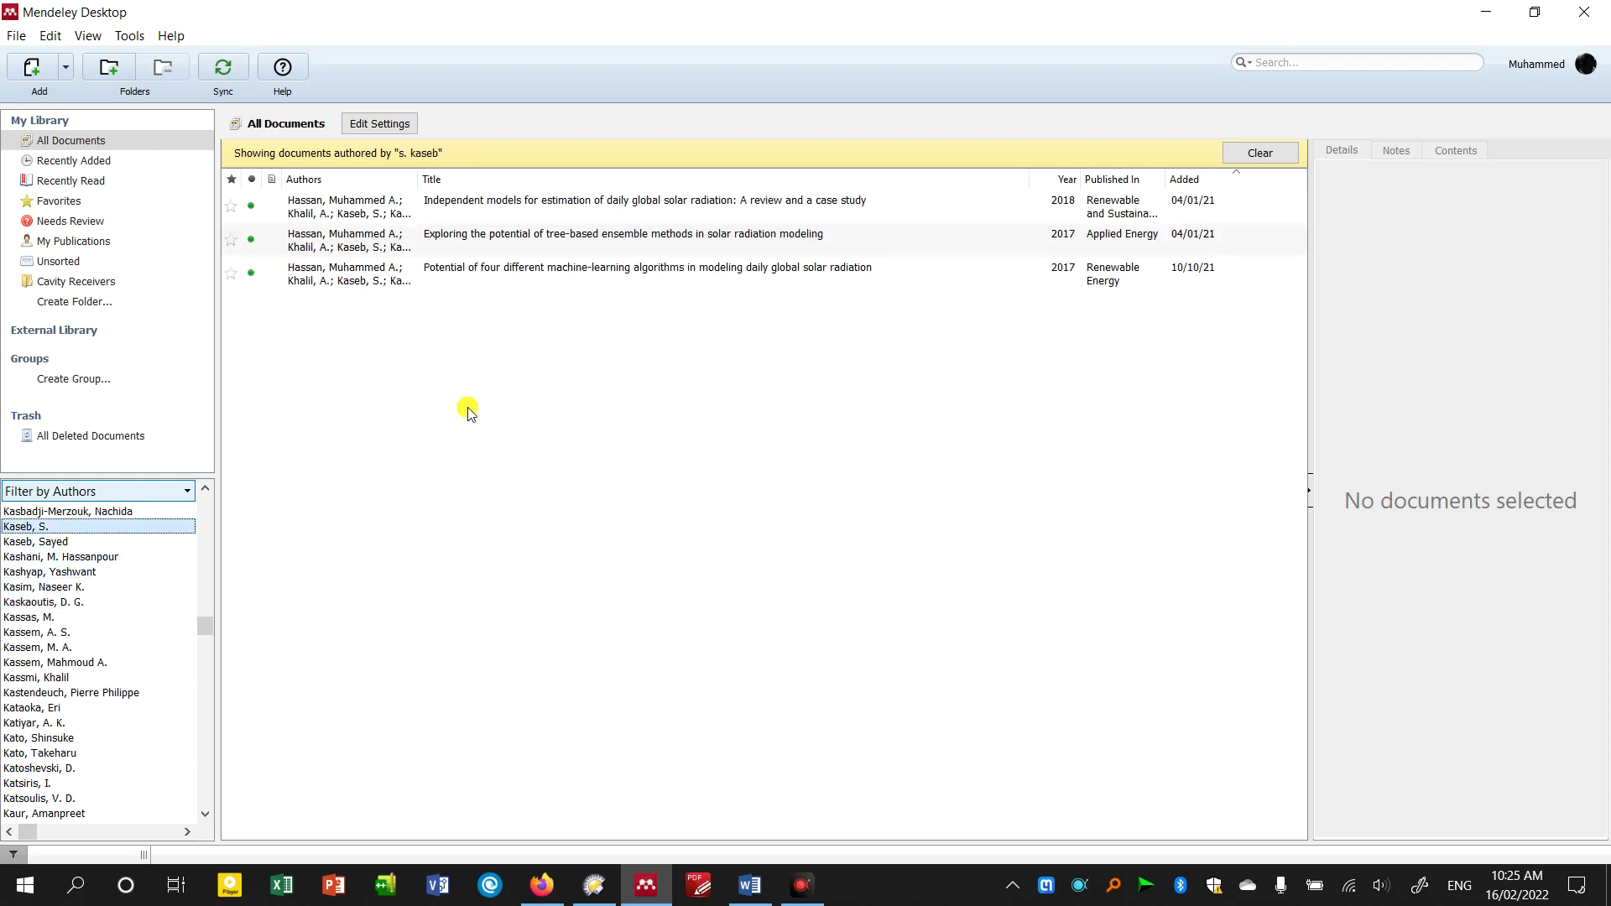
pyautogui.click(107, 547)
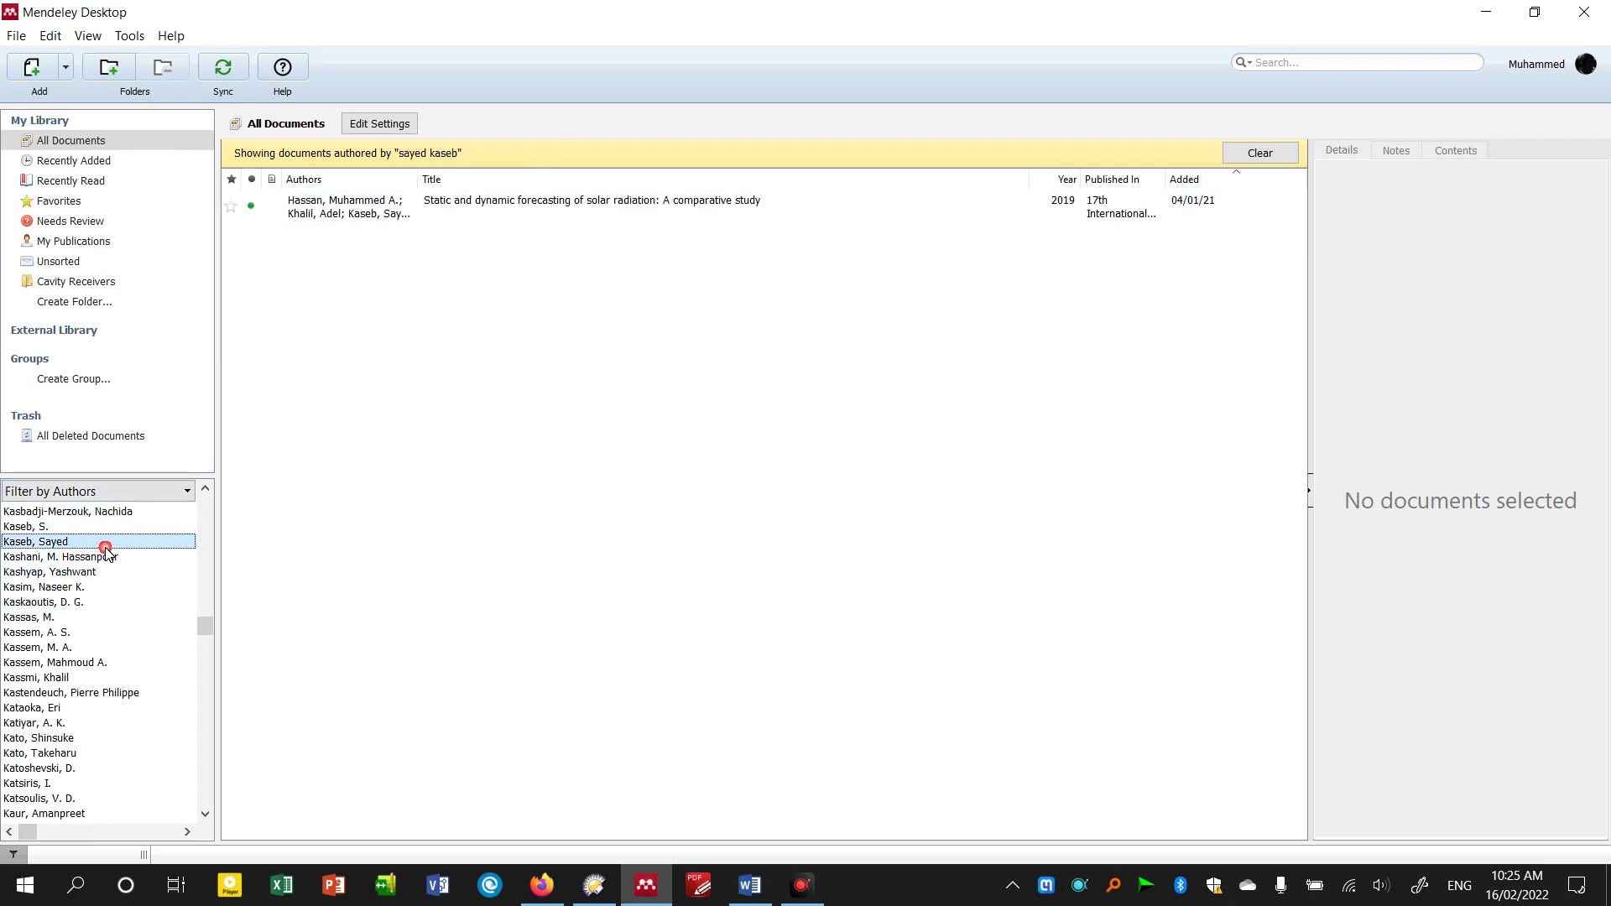
pyautogui.click(514, 204)
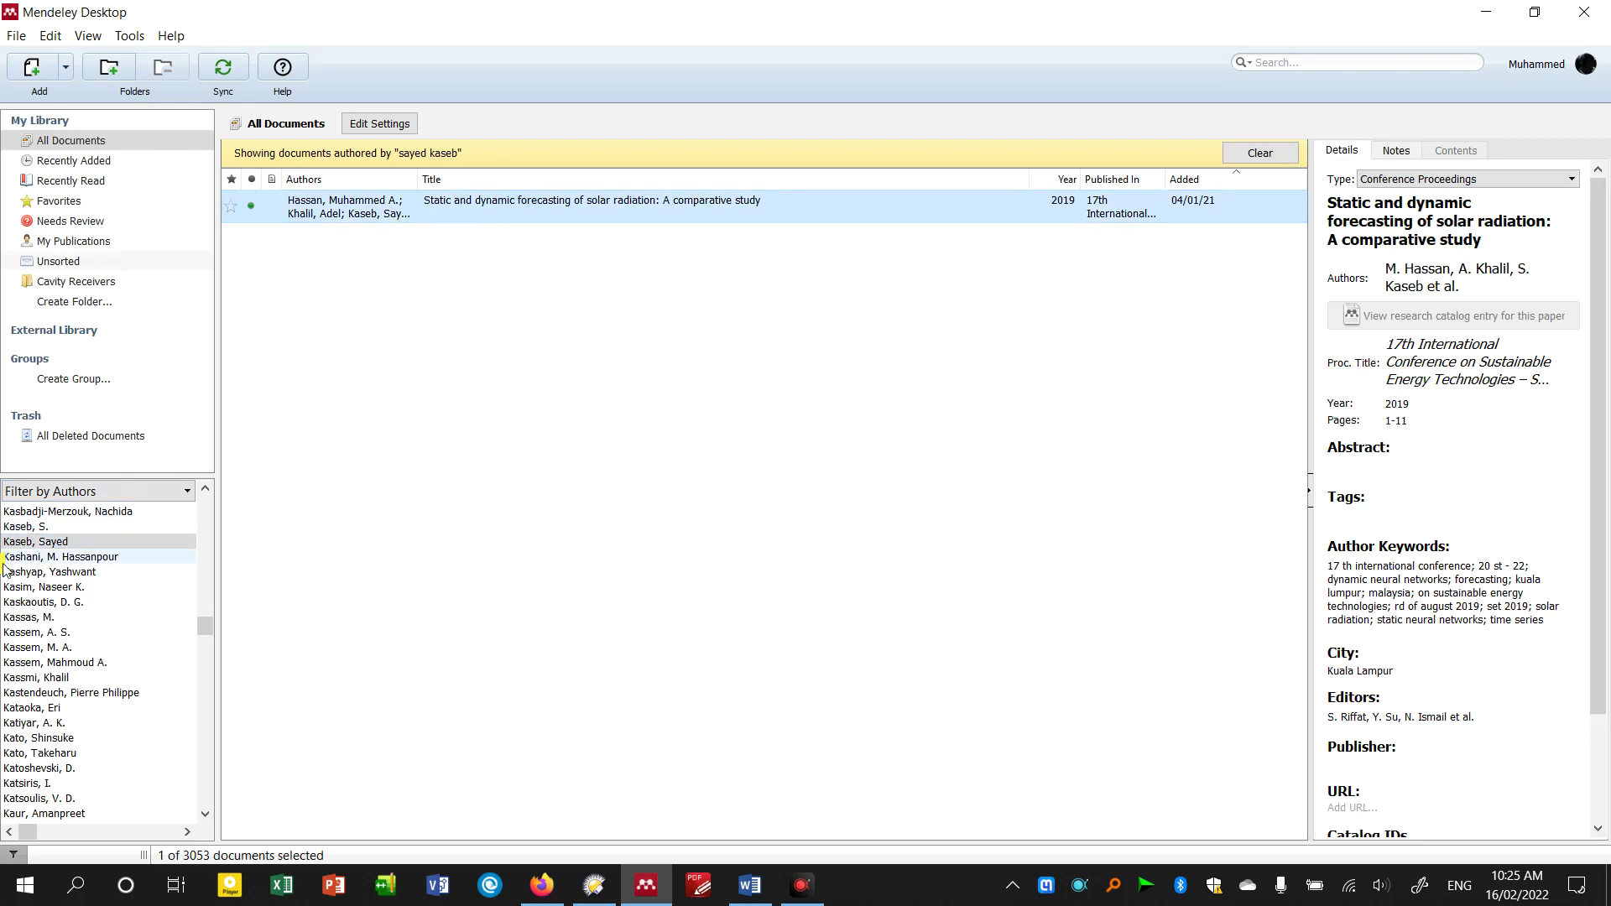
pyautogui.click(71, 527)
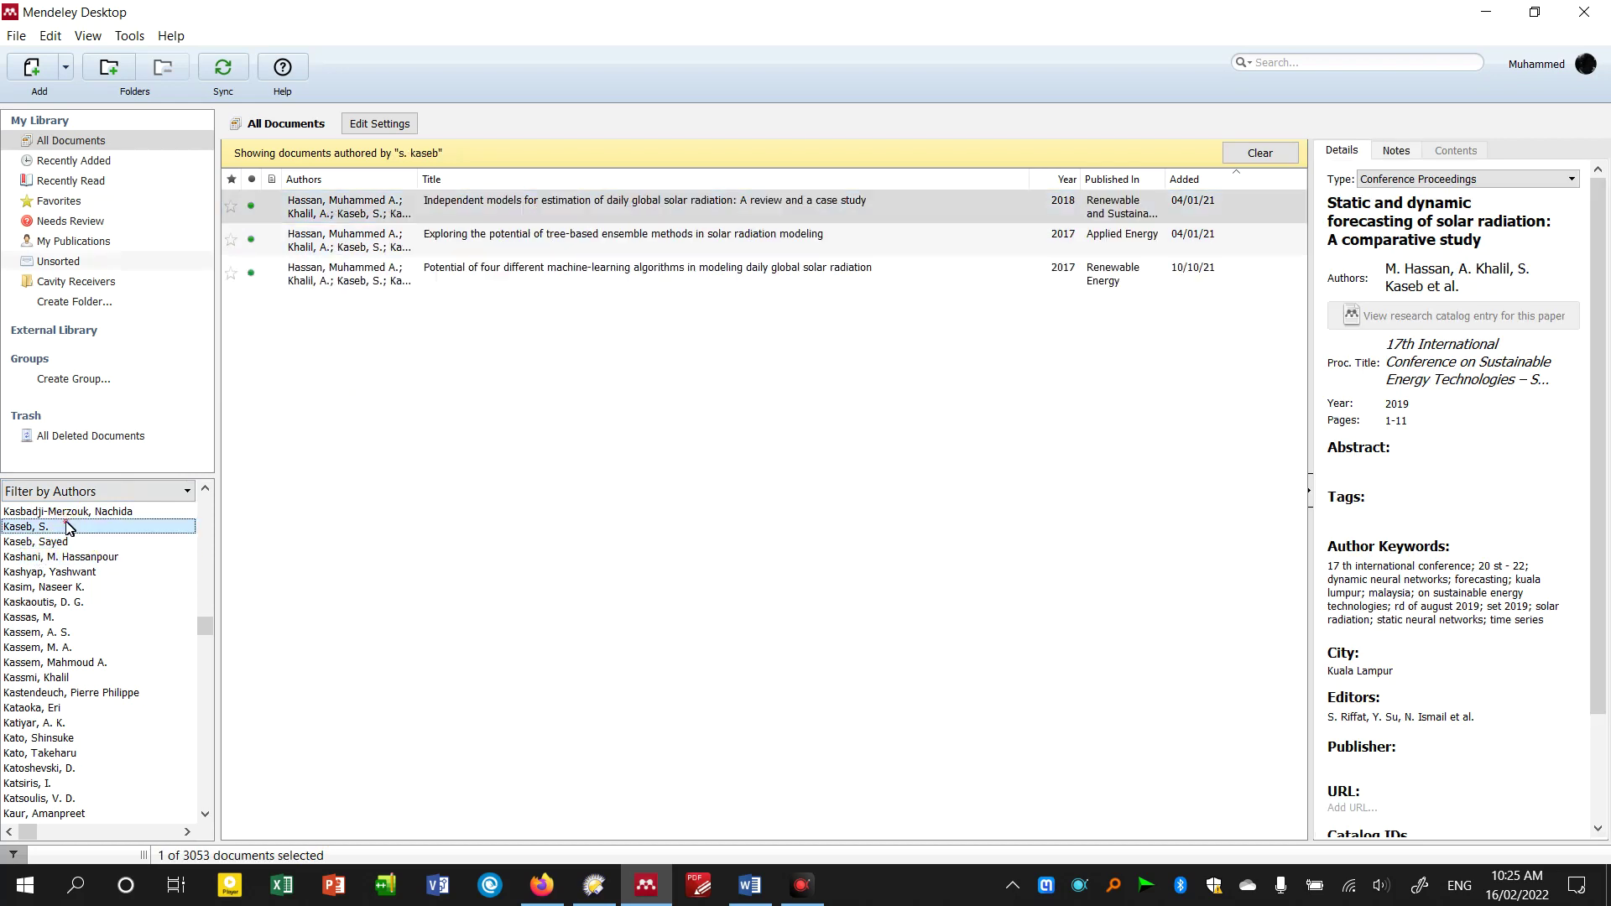
pyautogui.click(65, 574)
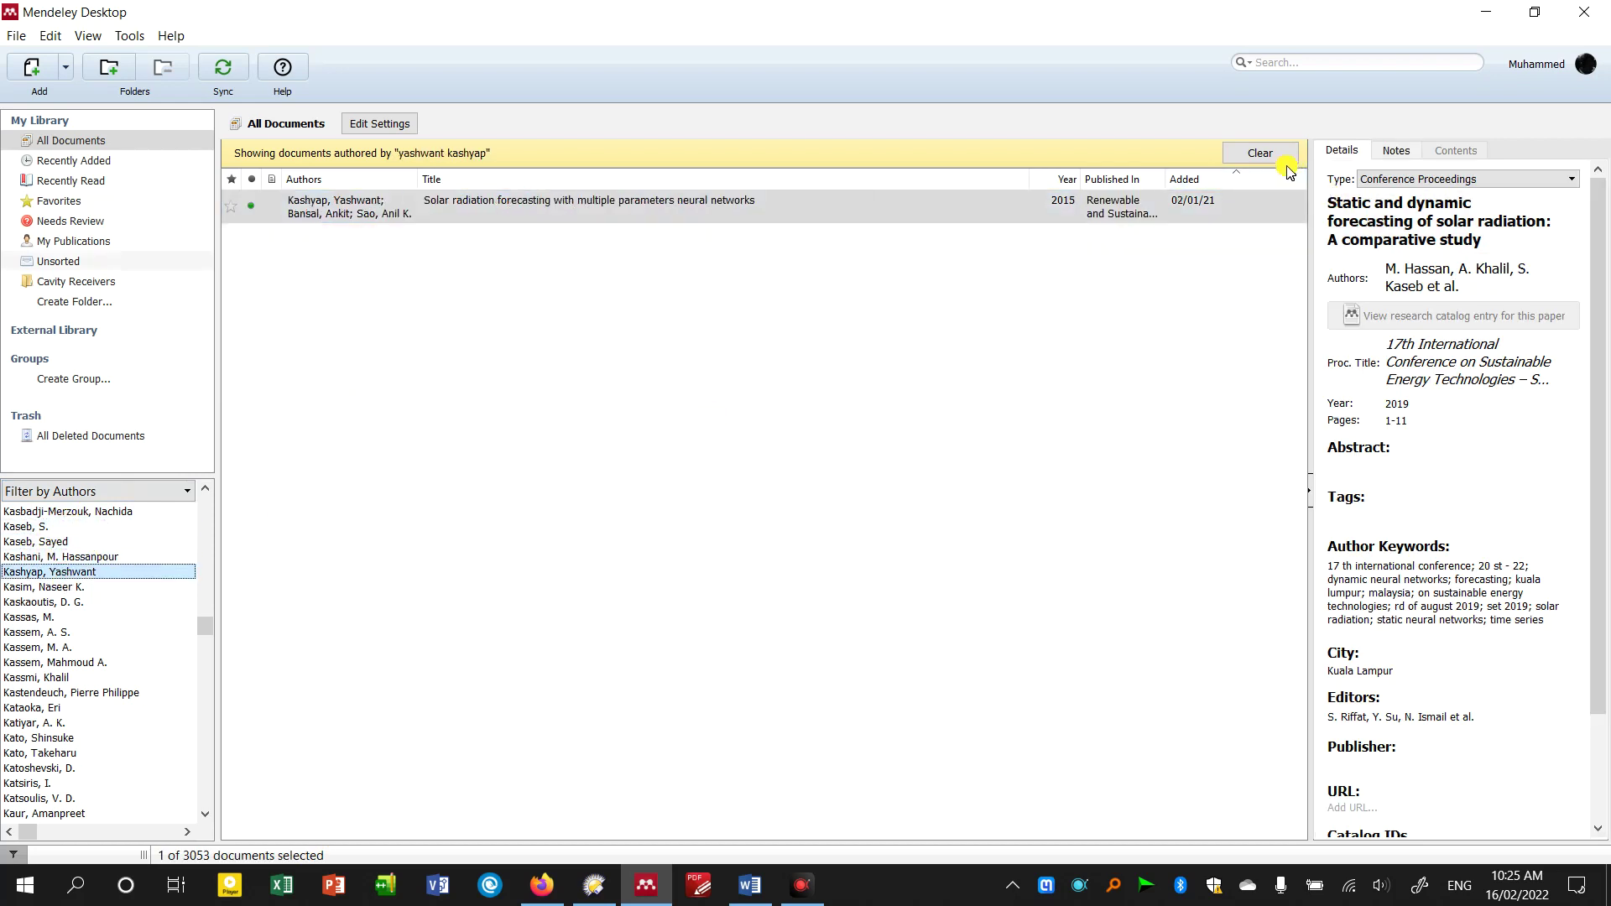
pyautogui.click(1261, 152)
pyautogui.click(168, 494)
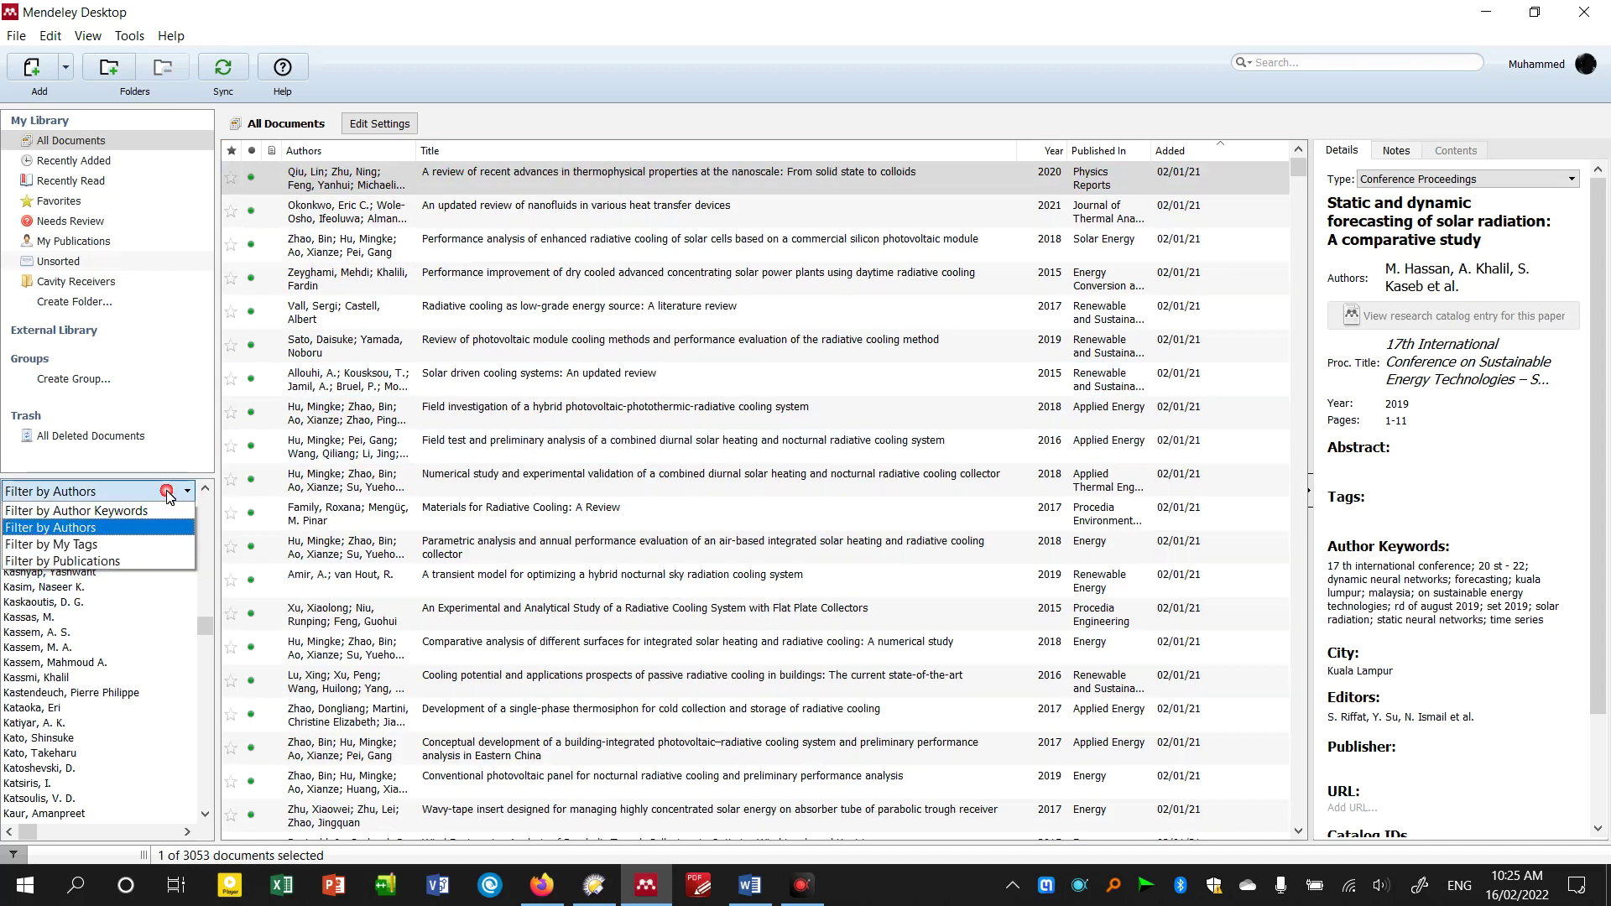
# - Filter the library by publication, showing only Urban Climate papers
pyautogui.click(126, 561)
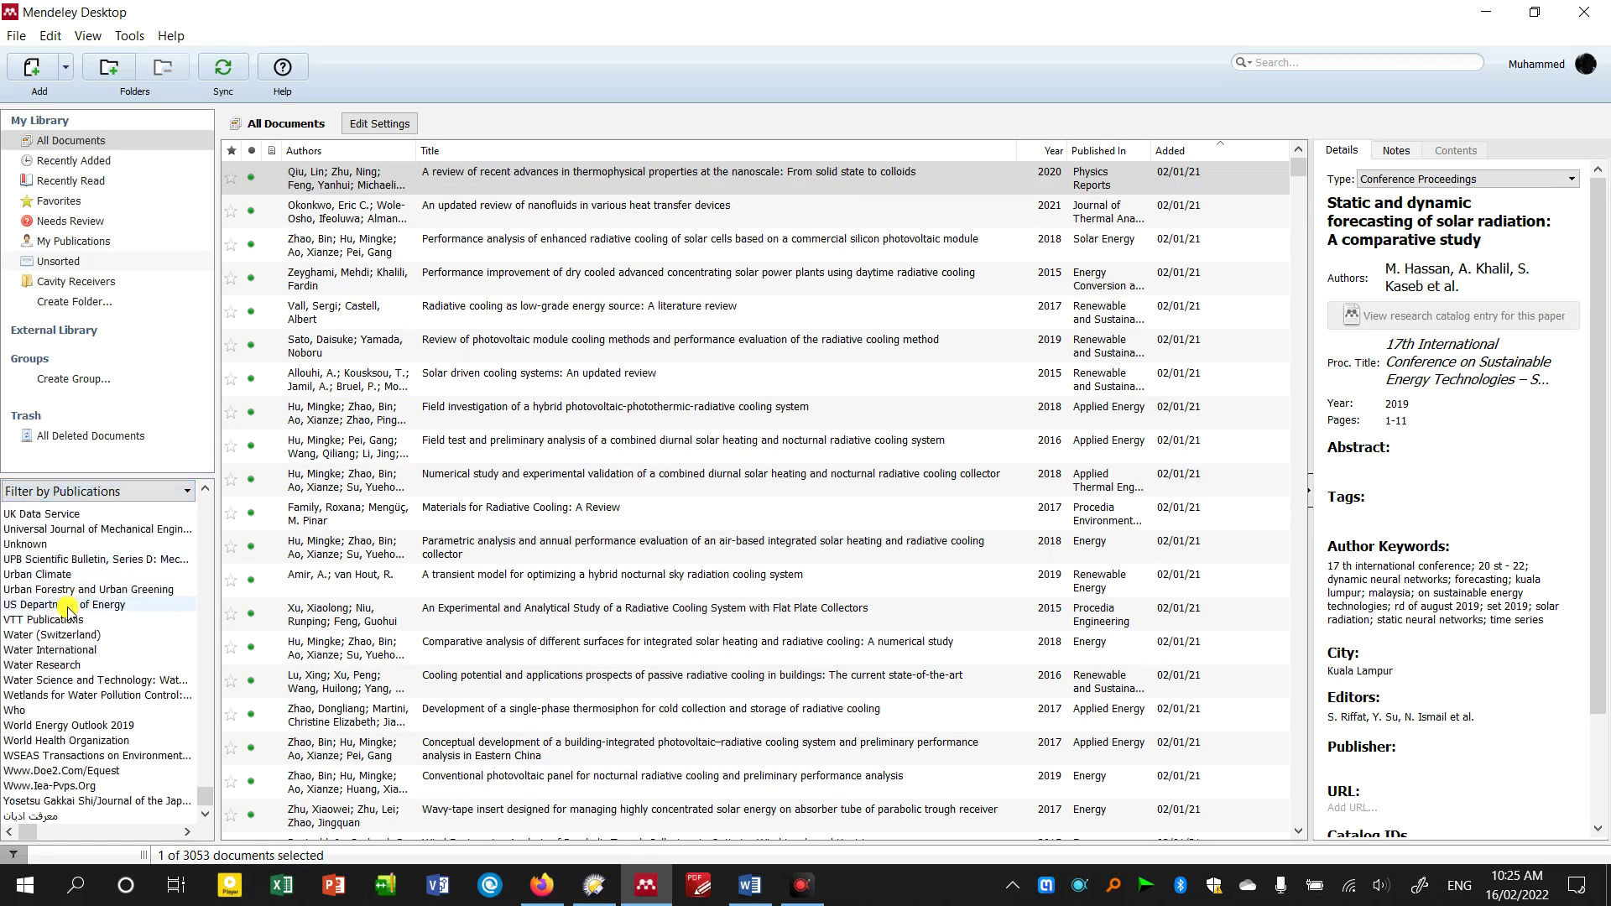
pyautogui.click(50, 574)
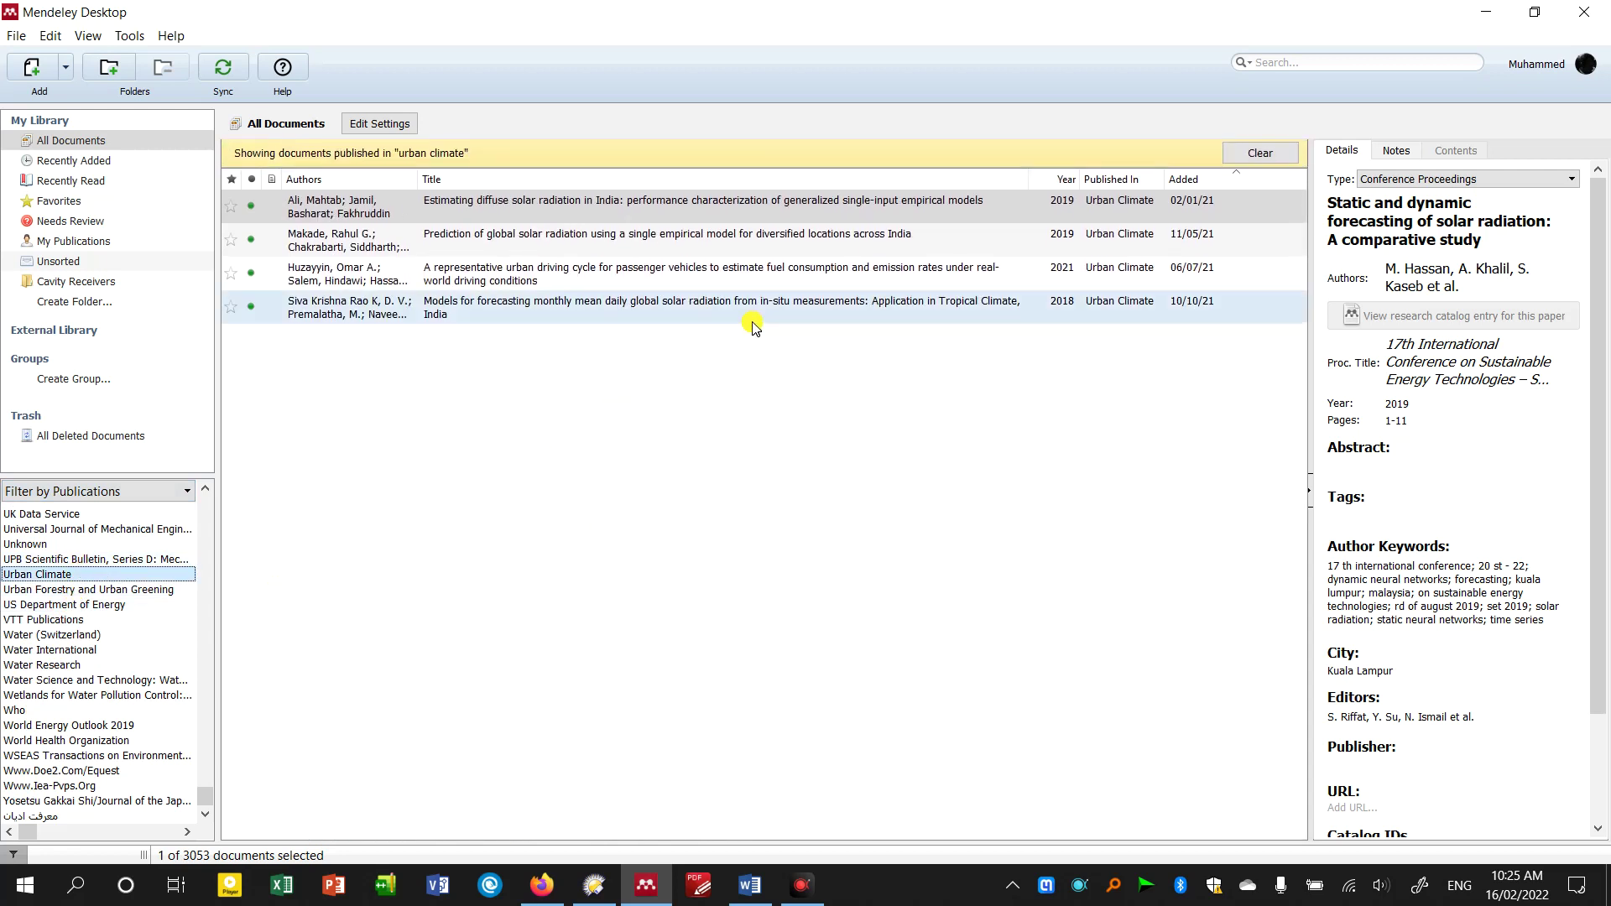
pyautogui.click(642, 389)
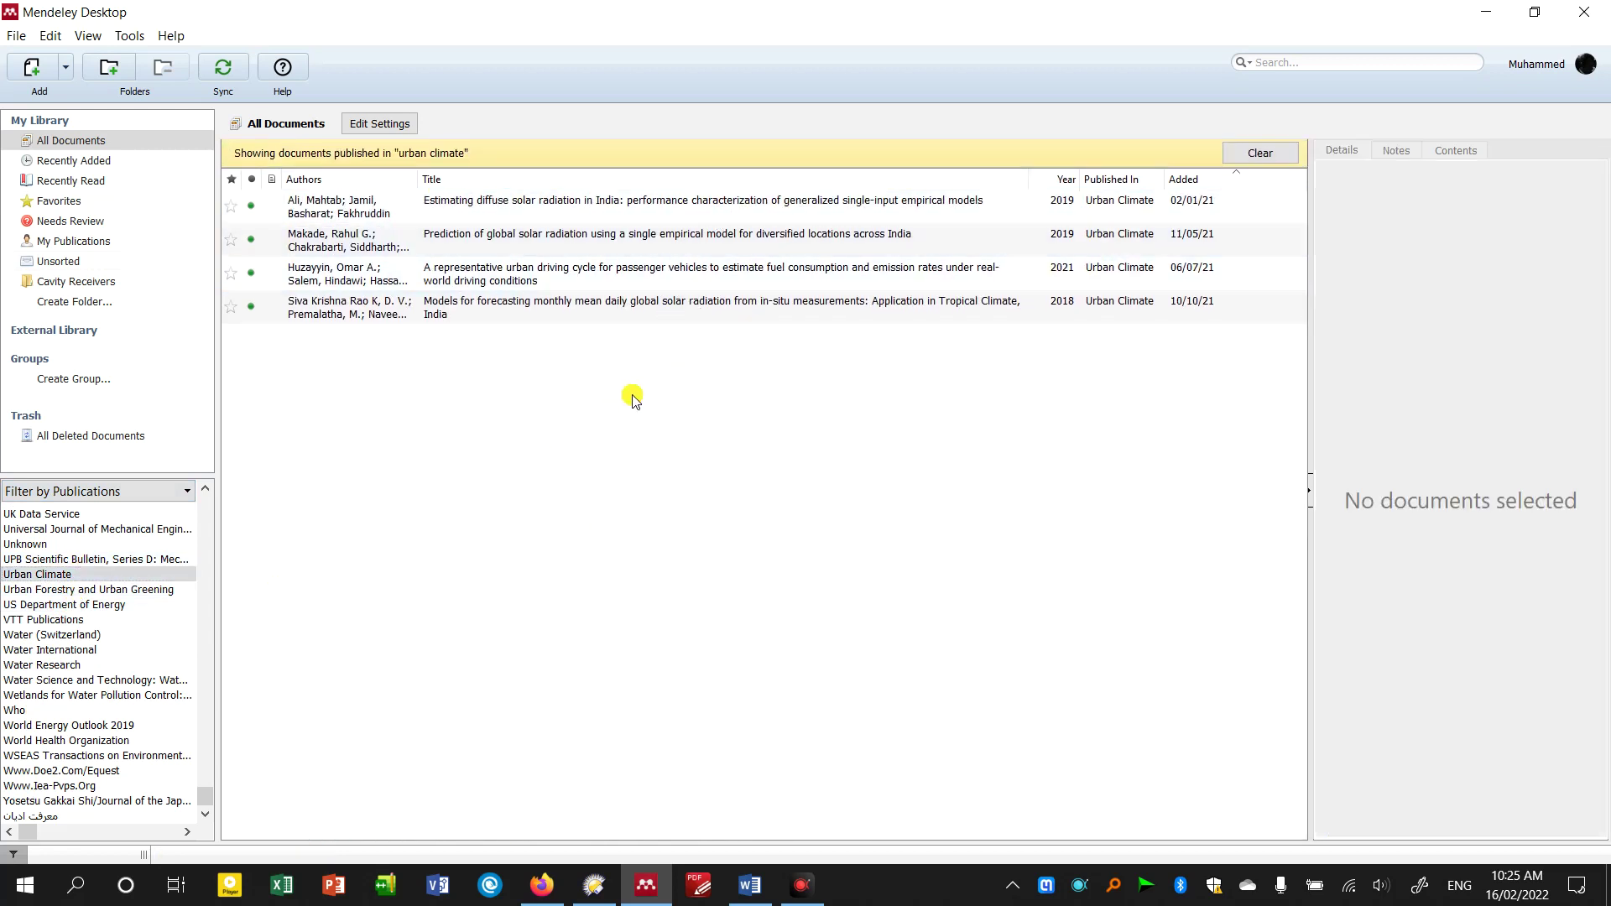
# - Show Sustainable Energy Technologies and Assessments papers, browse them, then clear the publication filter
pyautogui.scroll(10, 87, 615)
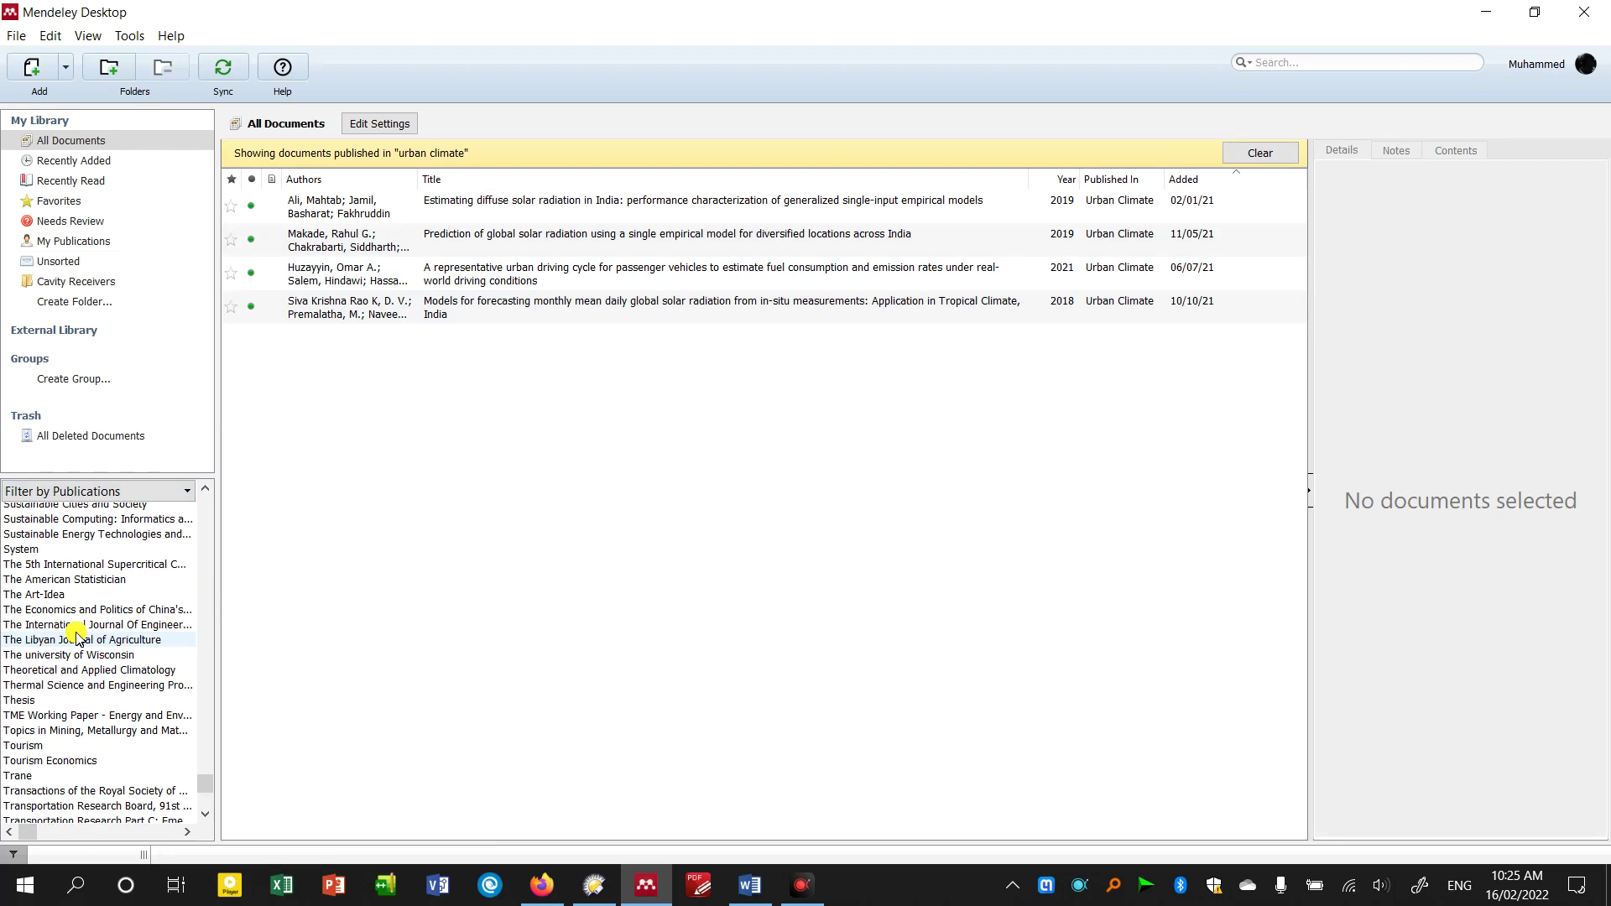
pyautogui.click(96, 535)
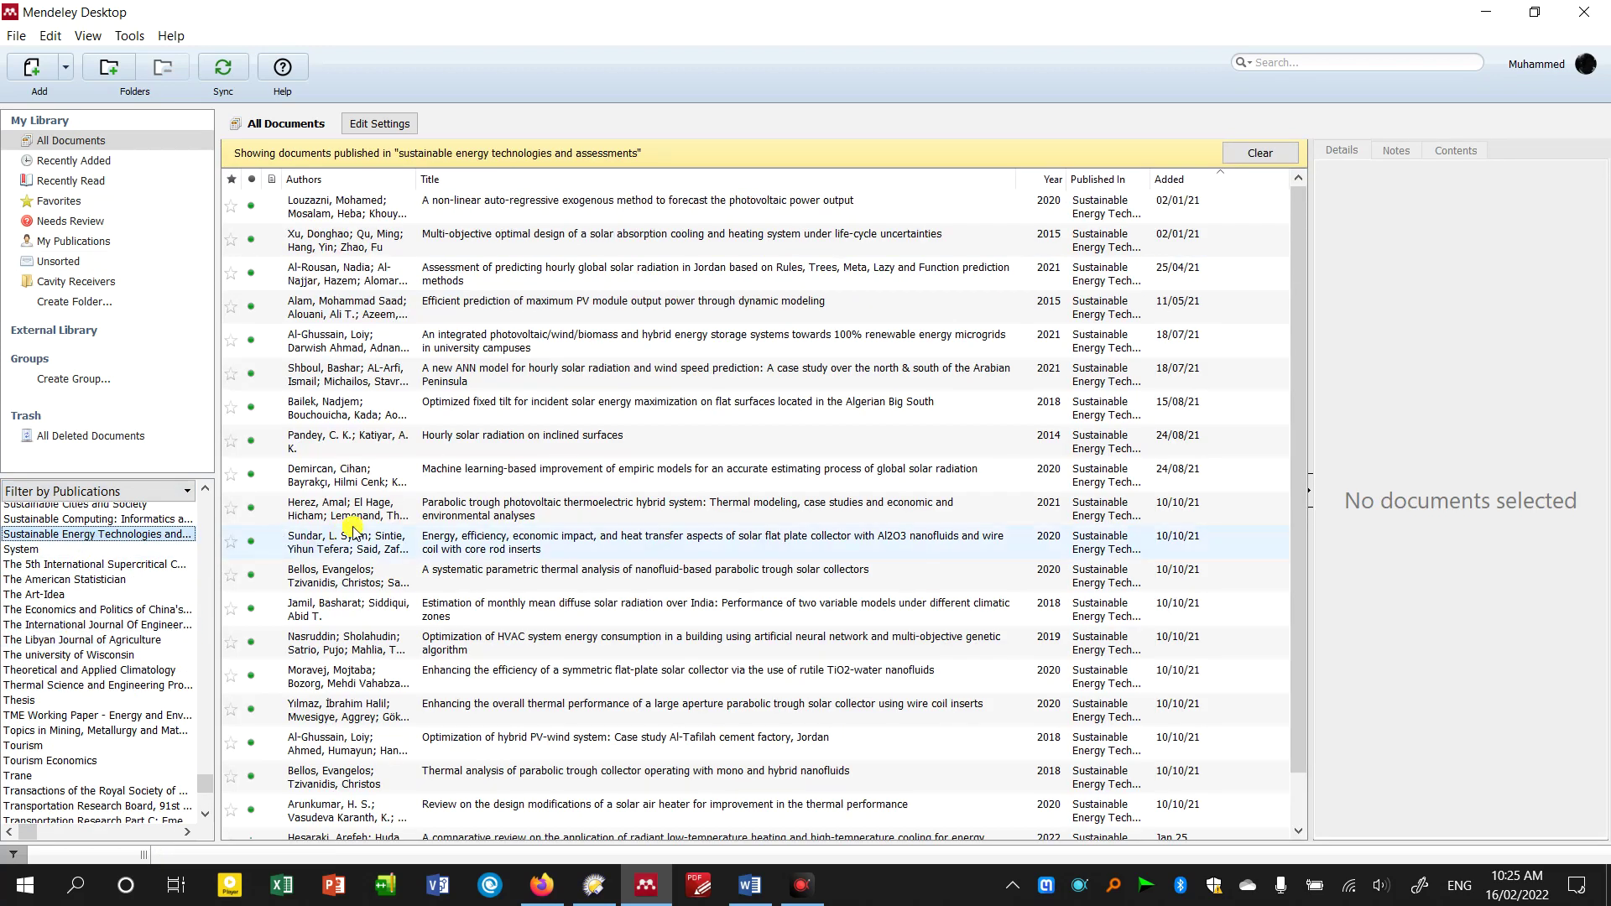
pyautogui.click(549, 385)
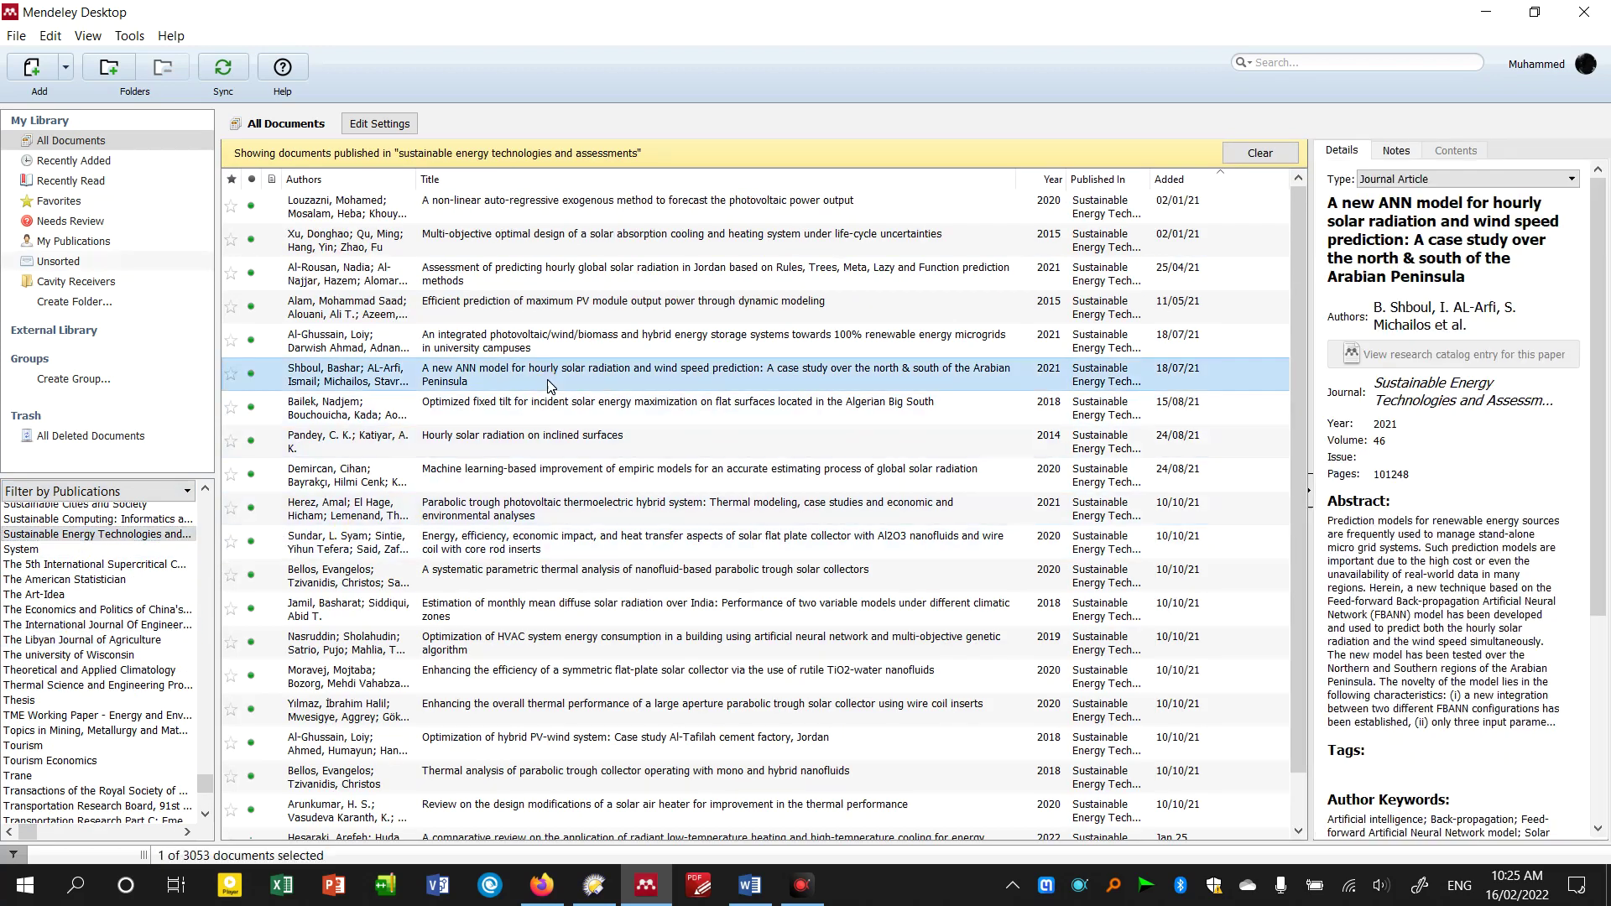
pyautogui.click(658, 541)
pyautogui.scroll(-1, 763, 440)
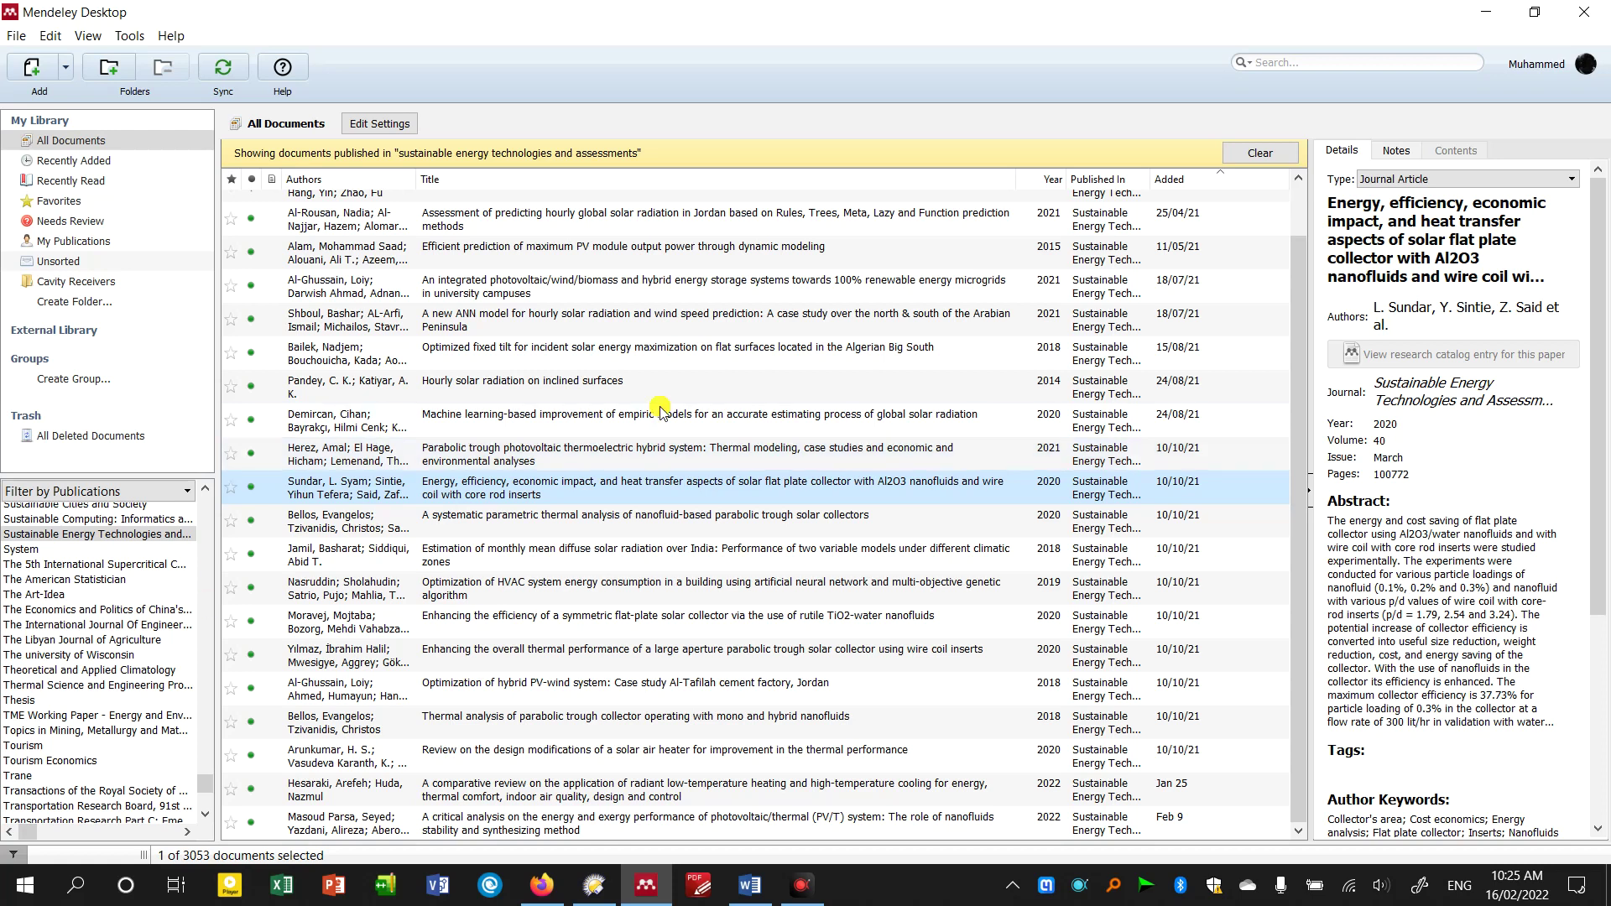
pyautogui.click(1298, 154)
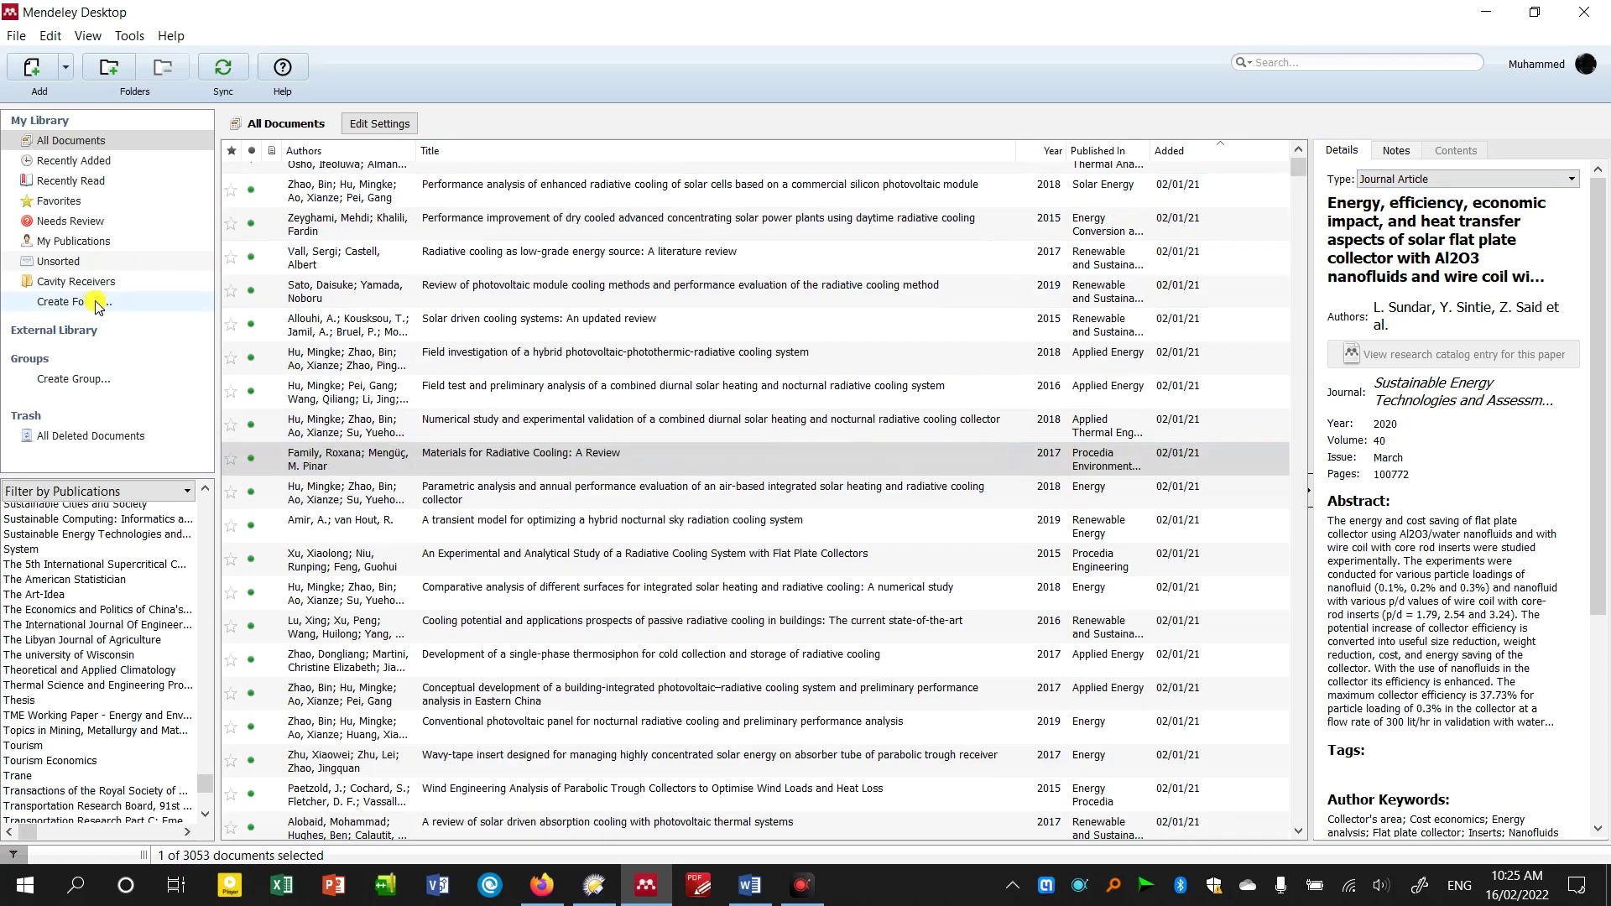
# - Open the Cavity Receivers folder and browse its papers, including a paper's context menu
pyautogui.click(84, 282)
pyautogui.click(562, 342)
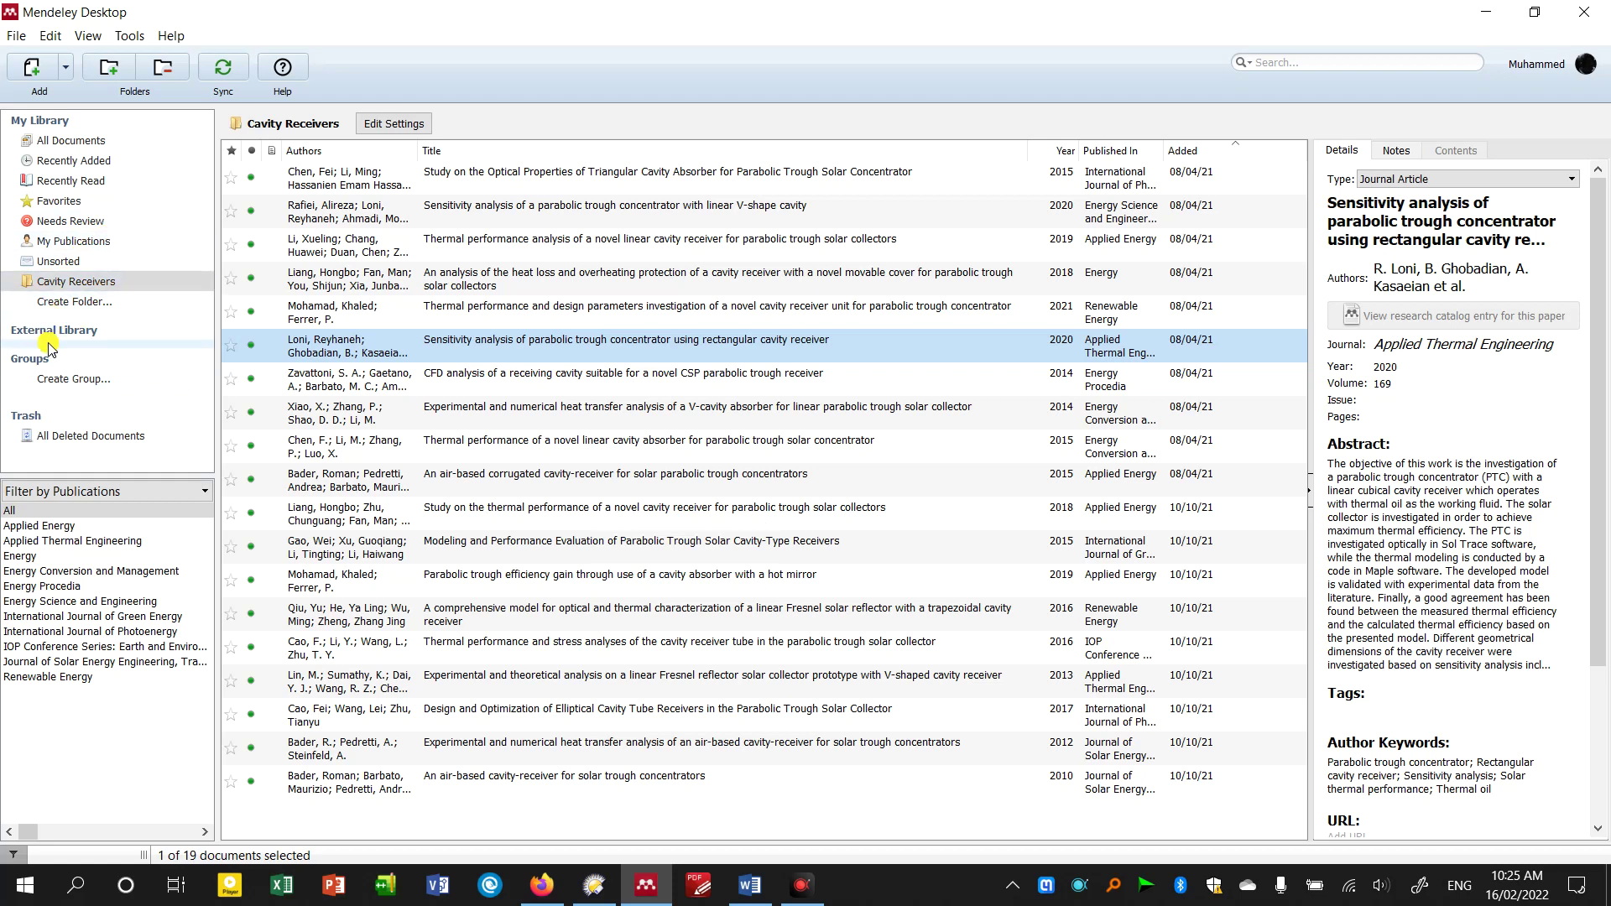
pyautogui.click(518, 259)
pyautogui.rightClick(519, 261)
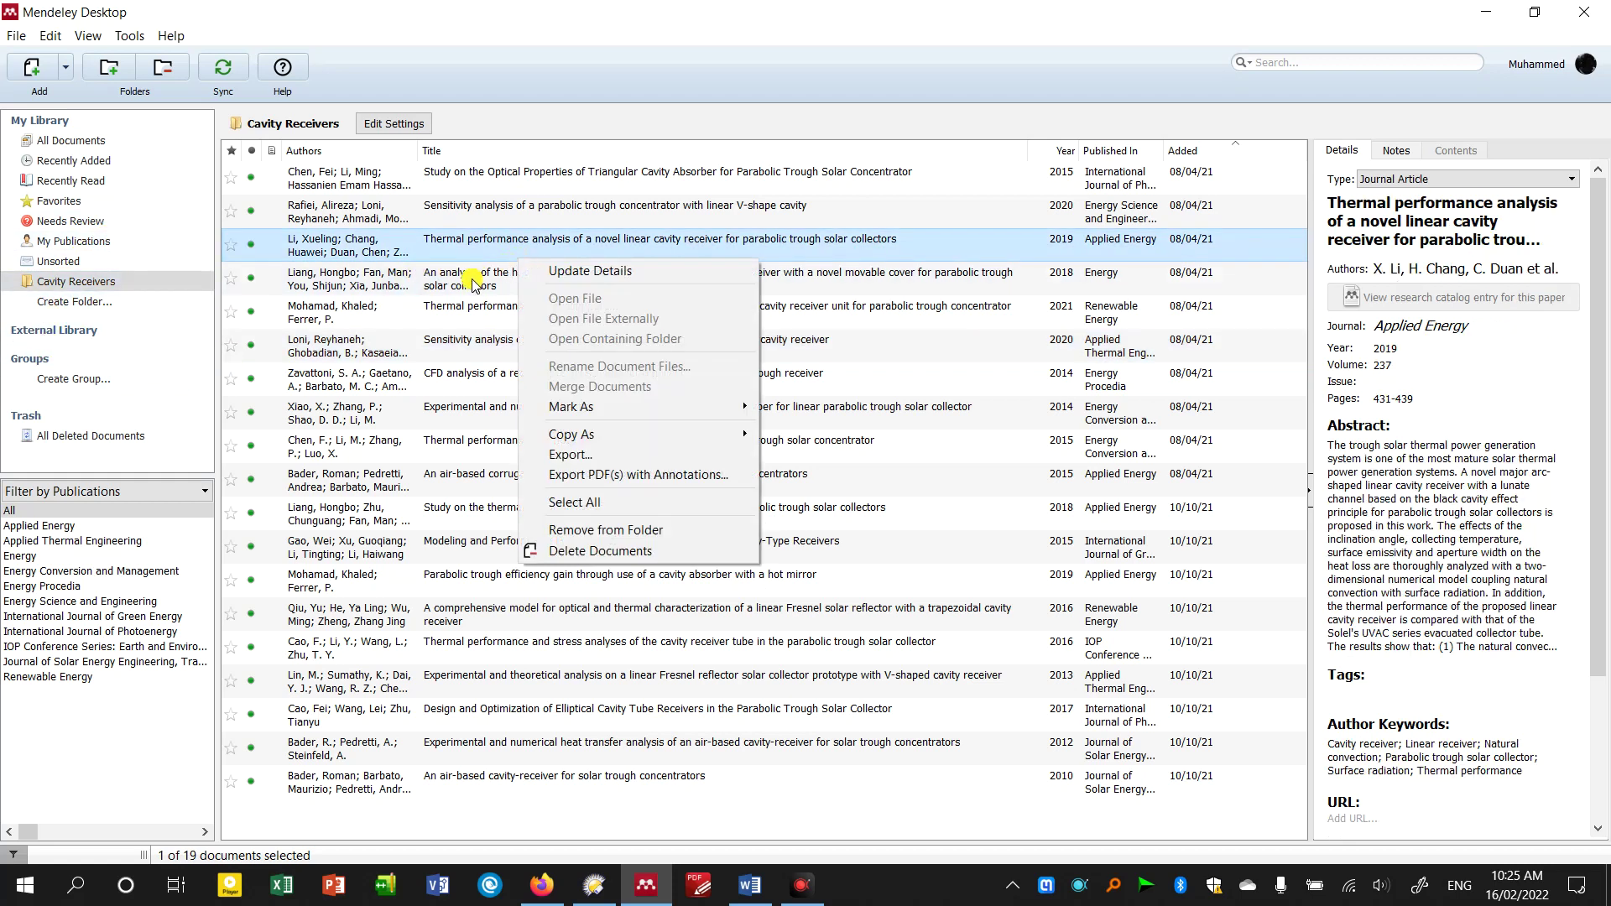
pyautogui.click(434, 283)
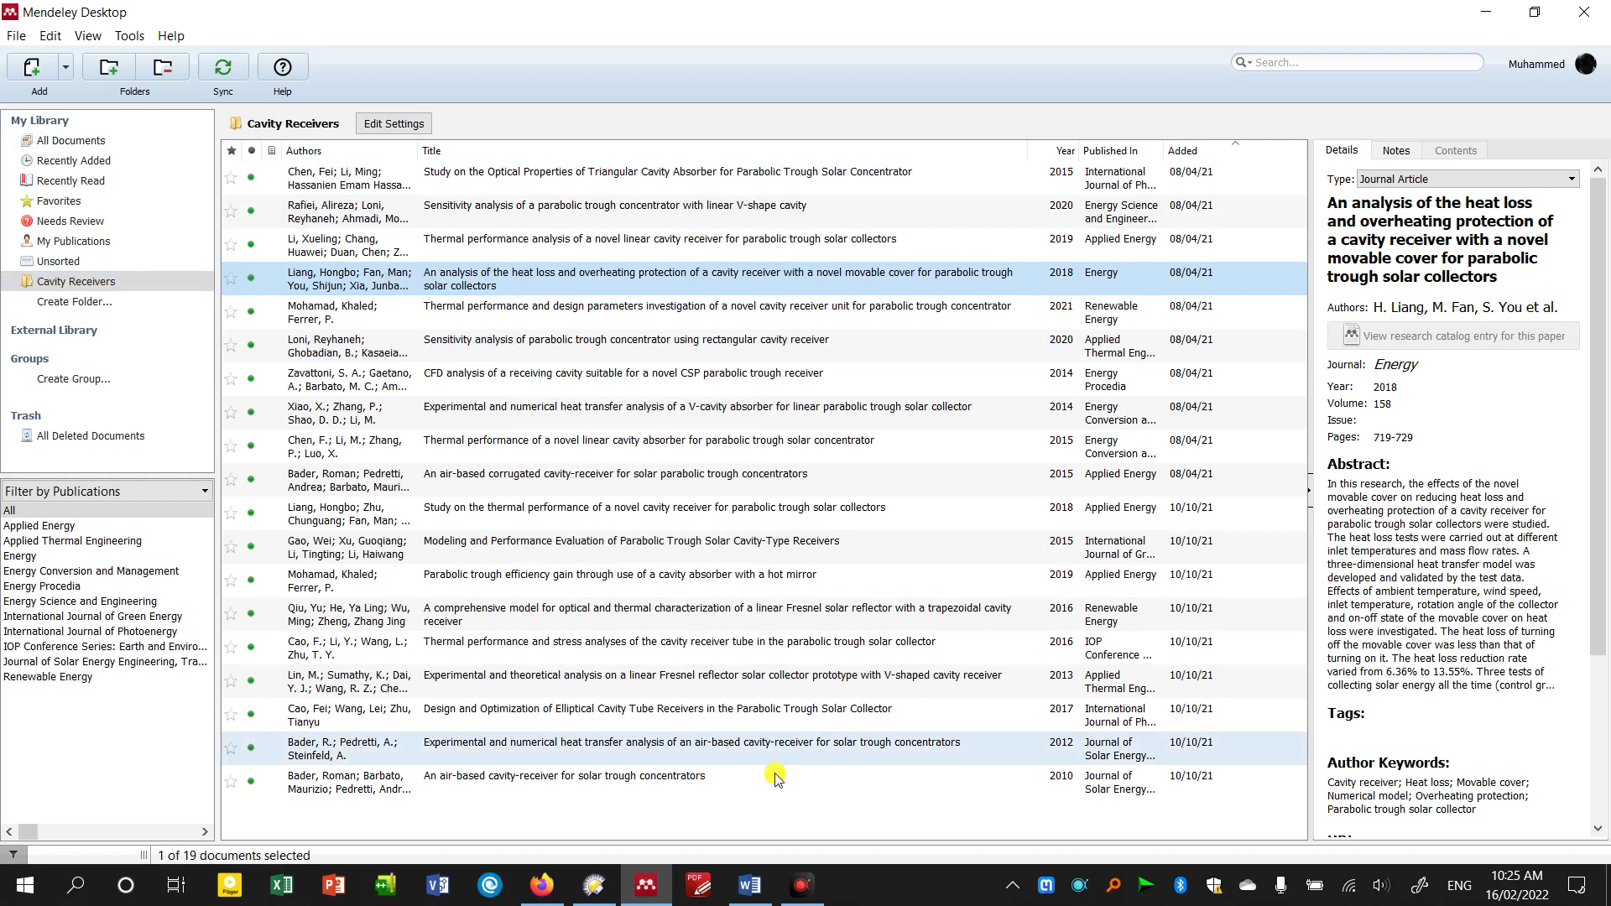
pyautogui.click(549, 887)
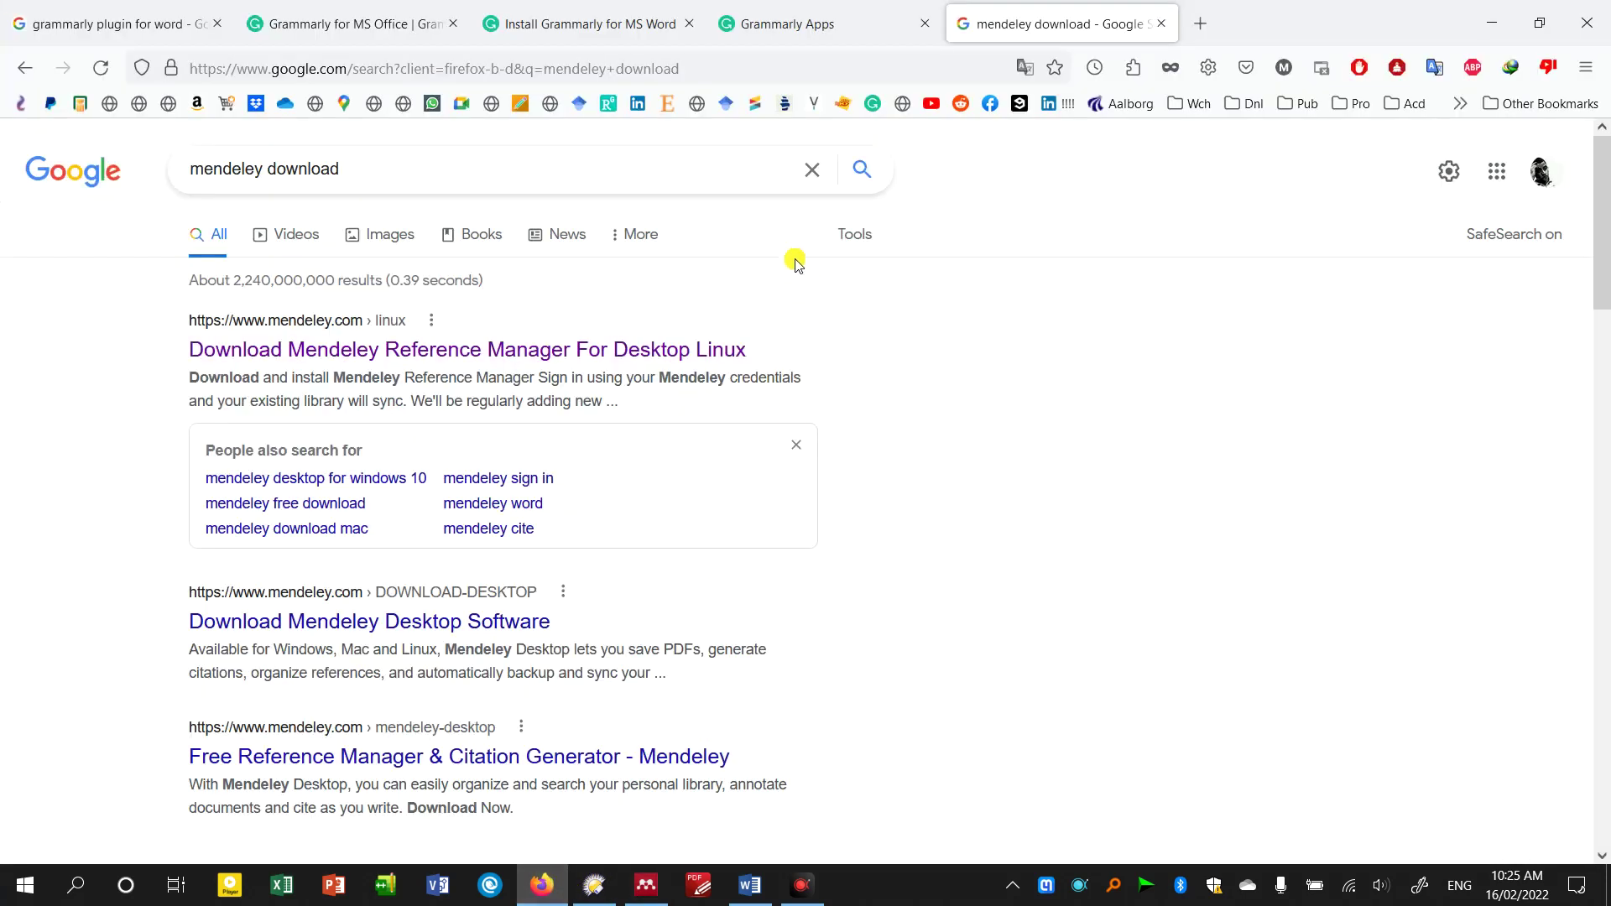
# - Search ScienceDirect for 'solar' and open the Thermo-economic analysis of solar heating plant article
pyautogui.click(669, 105)
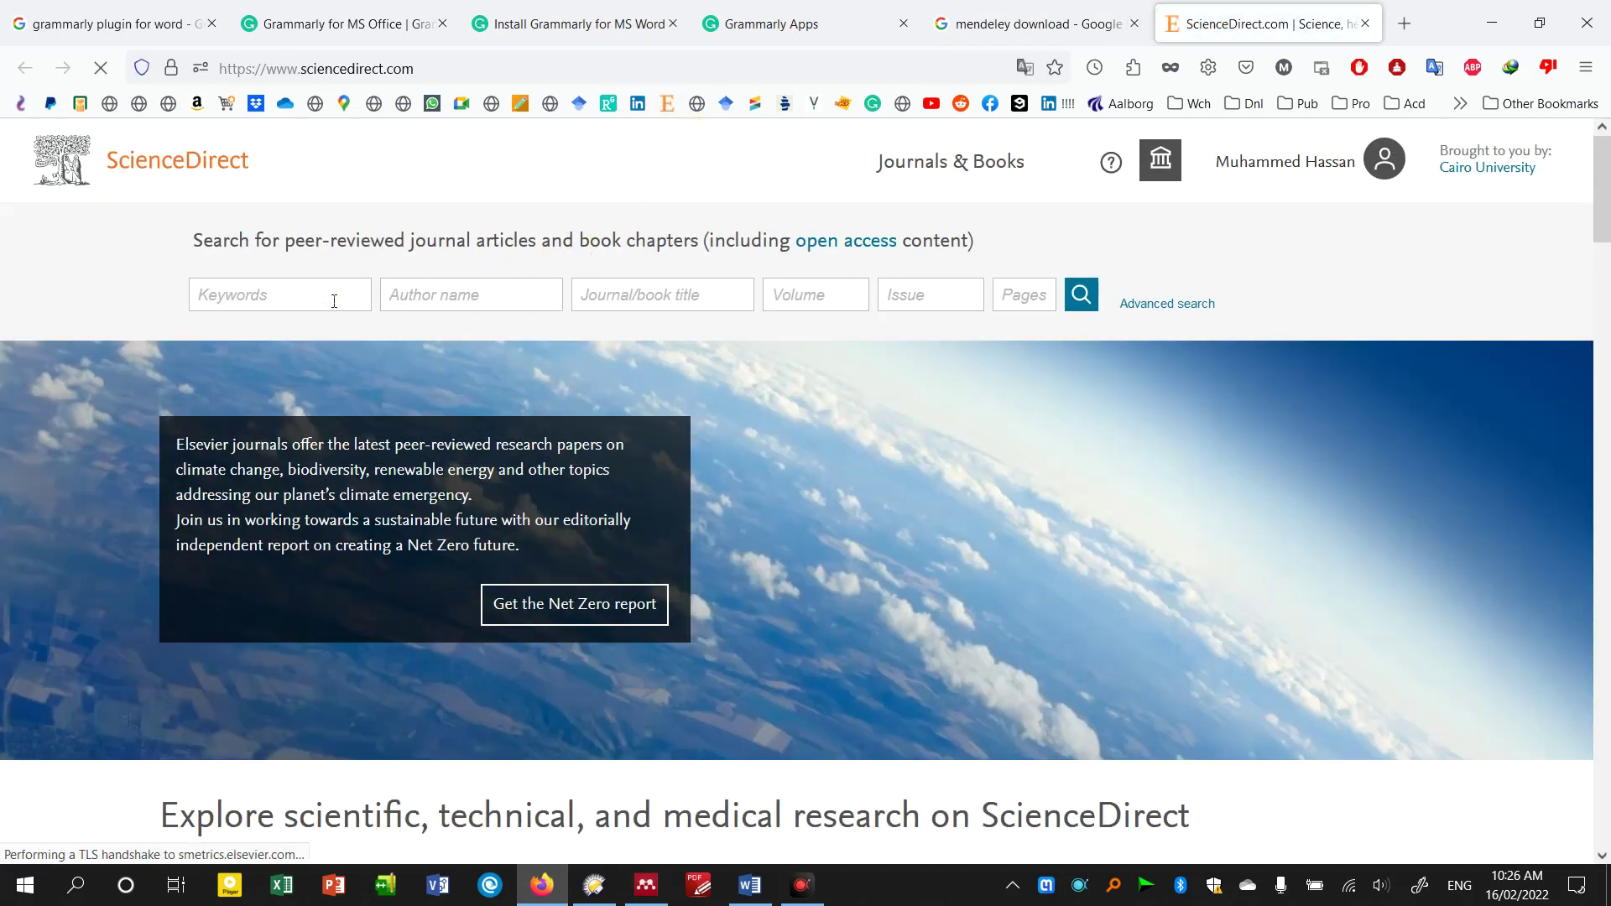
pyautogui.click(333, 299)
pyautogui.write('lar')
pyautogui.press('Return')
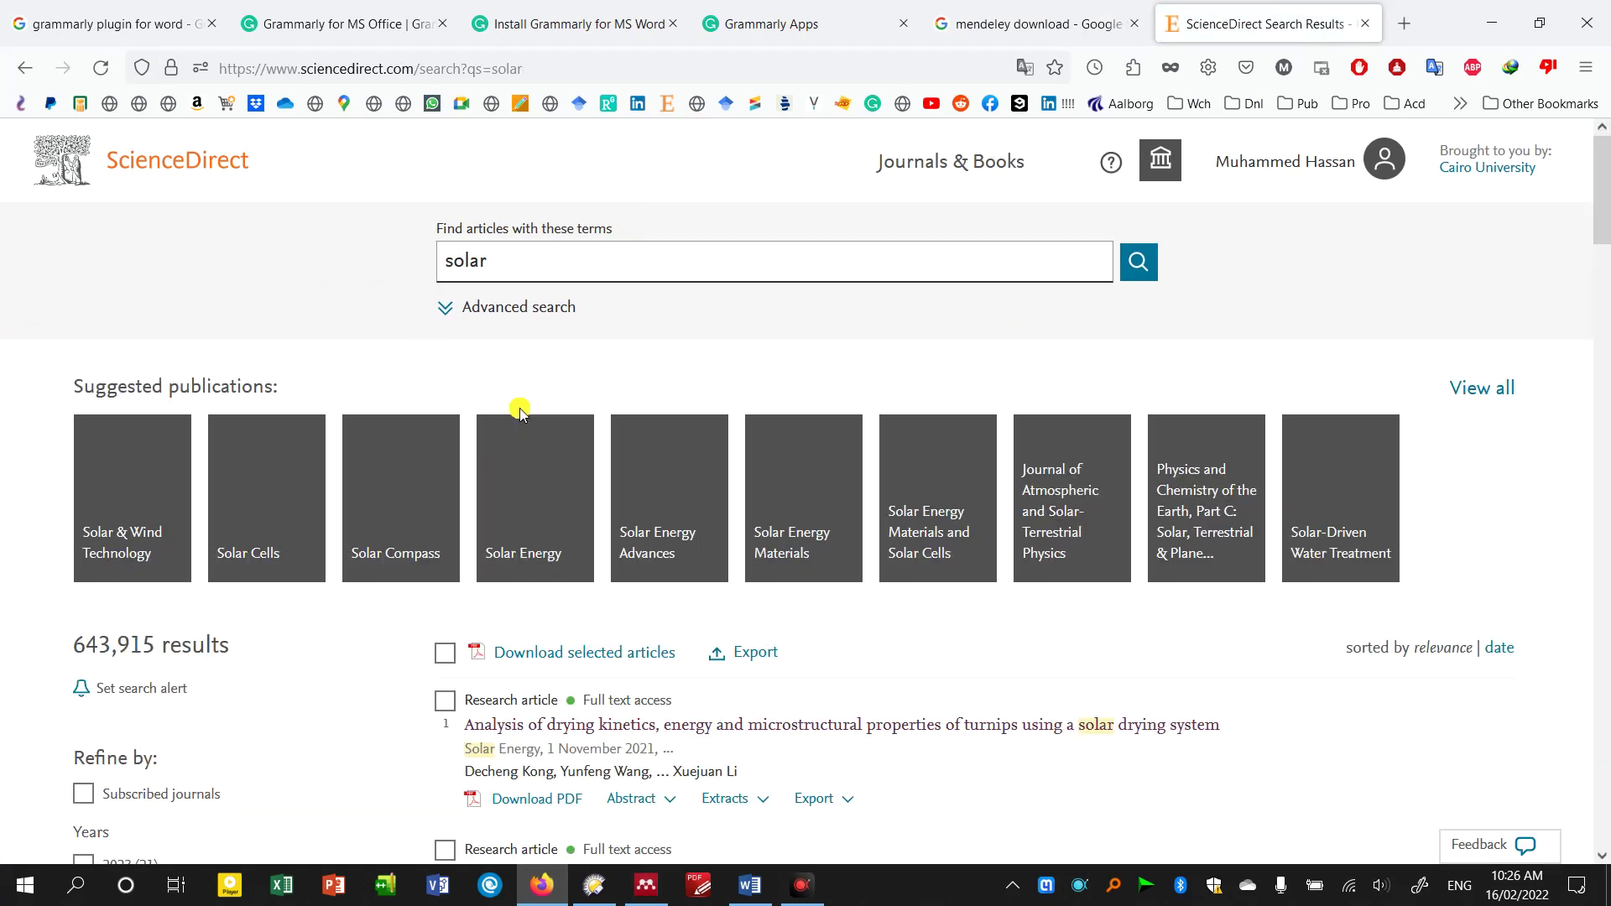
pyautogui.scroll(-7, 587, 462)
pyautogui.scroll(-3, 619, 432)
pyautogui.click(618, 428)
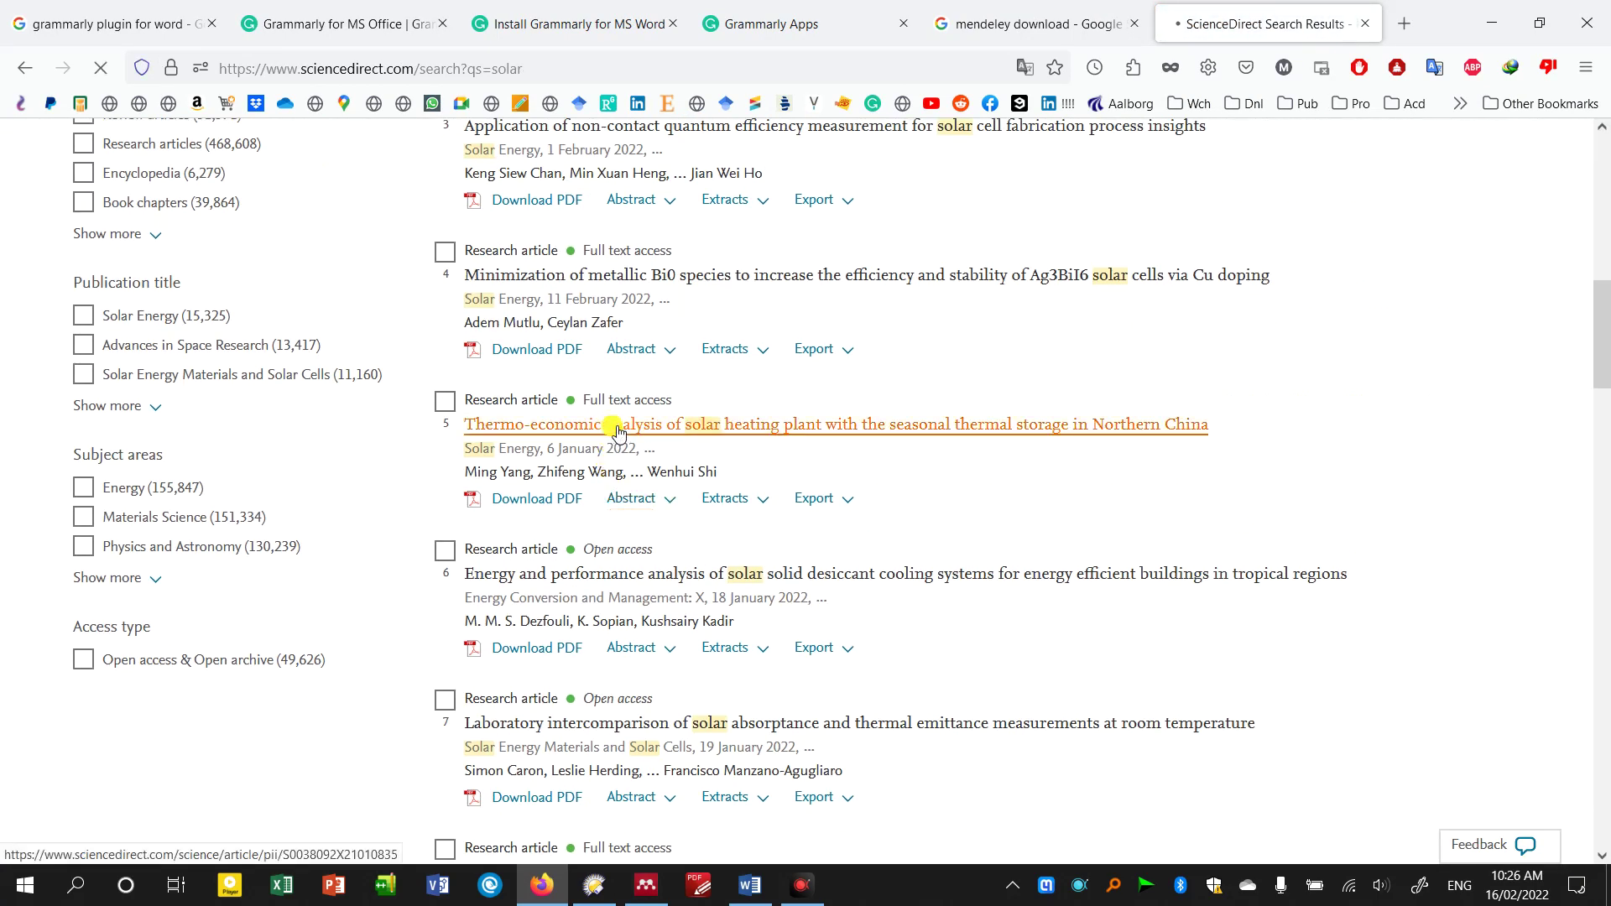
# - Copy the article's DOI link and return to the Cavity Receivers papers in Mendeley
pyautogui.scroll(-4, 590, 371)
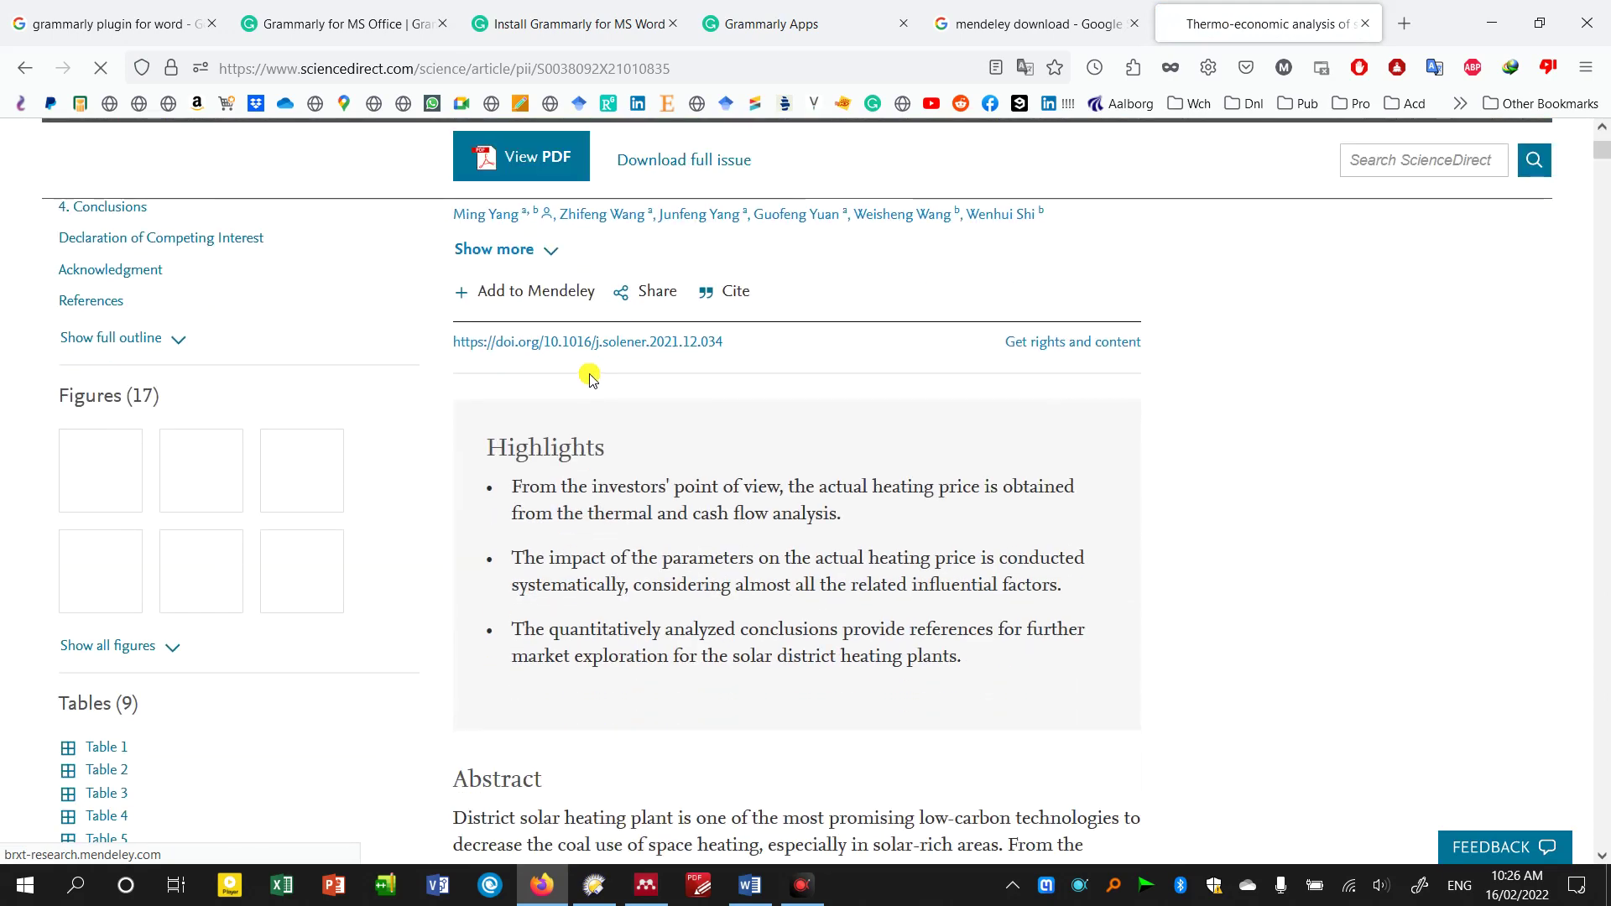
pyautogui.rightClick(597, 342)
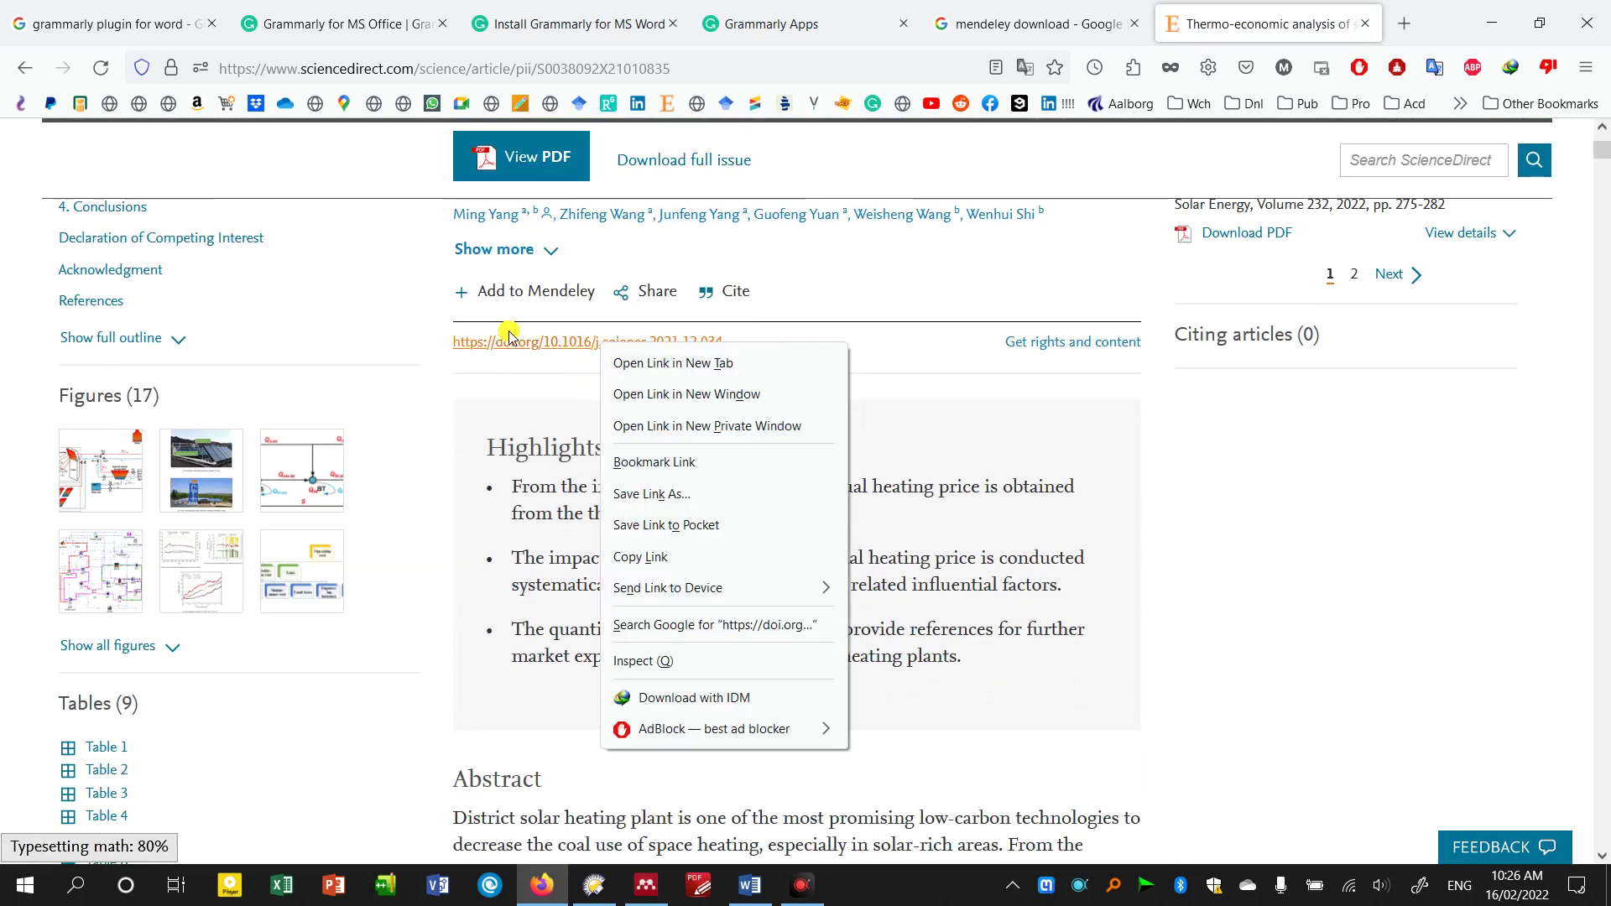
pyautogui.click(640, 556)
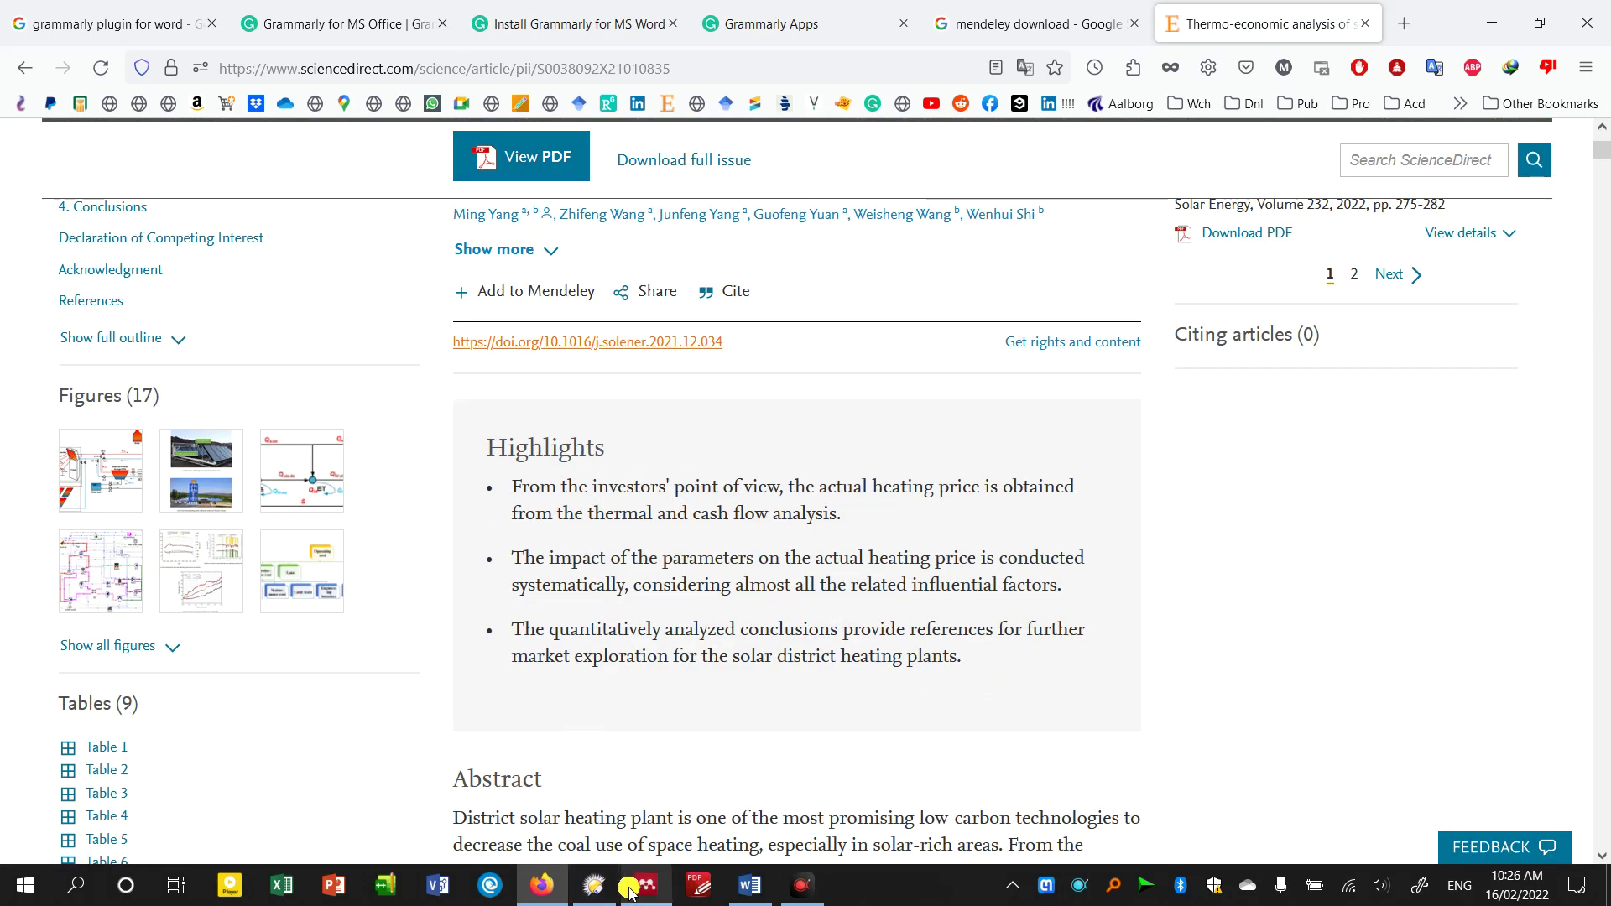
pyautogui.click(646, 886)
pyautogui.click(1091, 346)
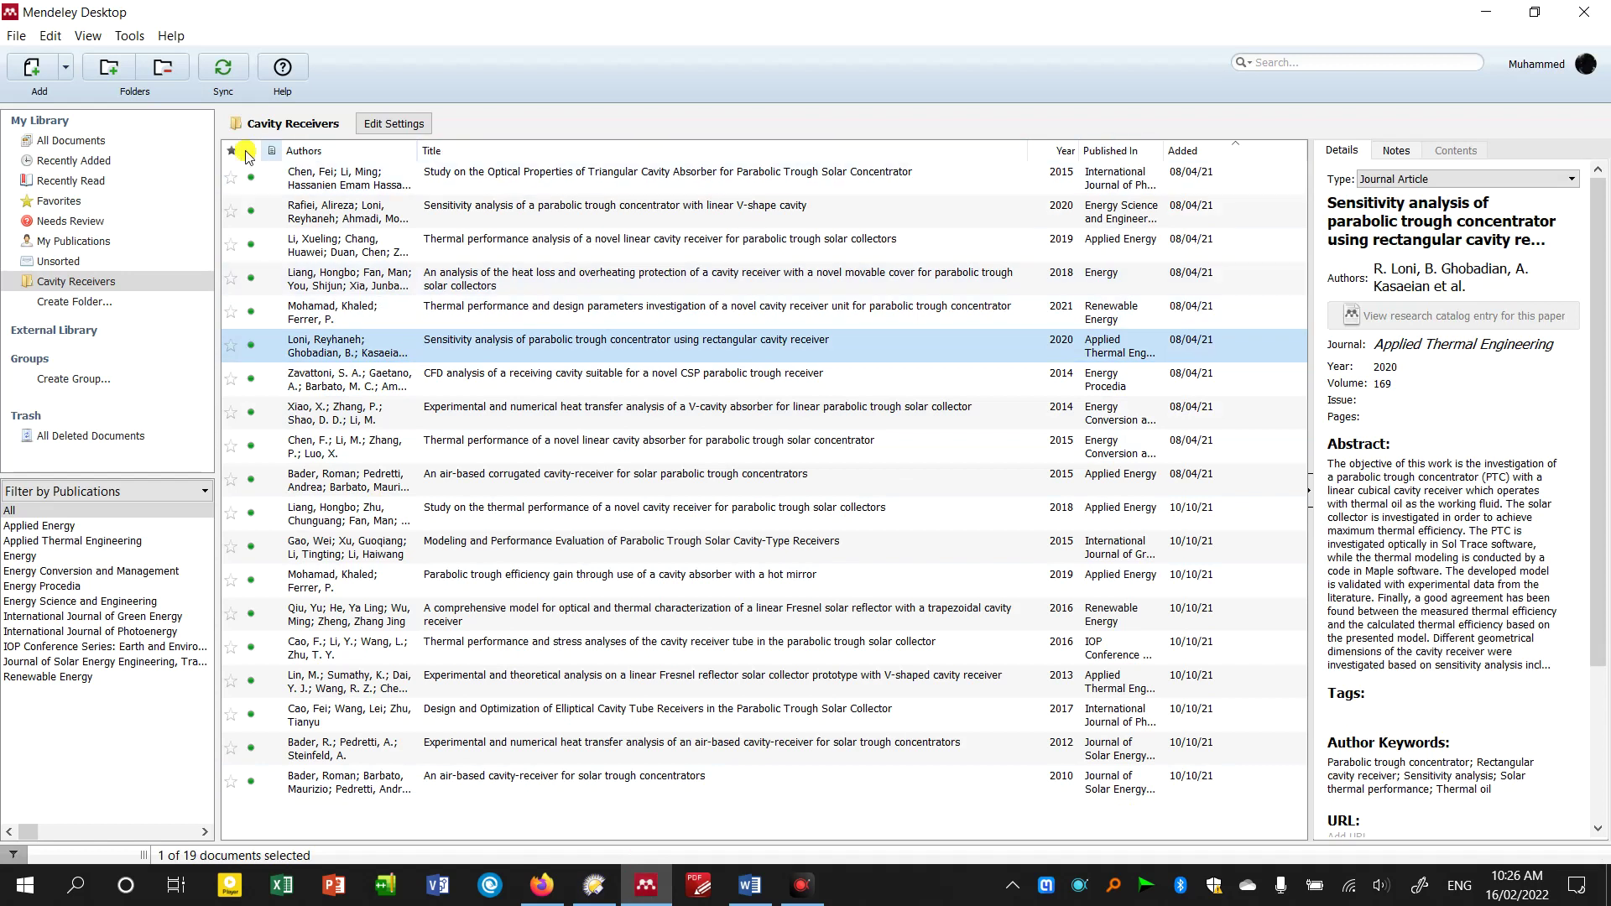
# - Show All Documents, try Add Folder and cancel it, then open the Watch Folder options
pyautogui.click(104, 140)
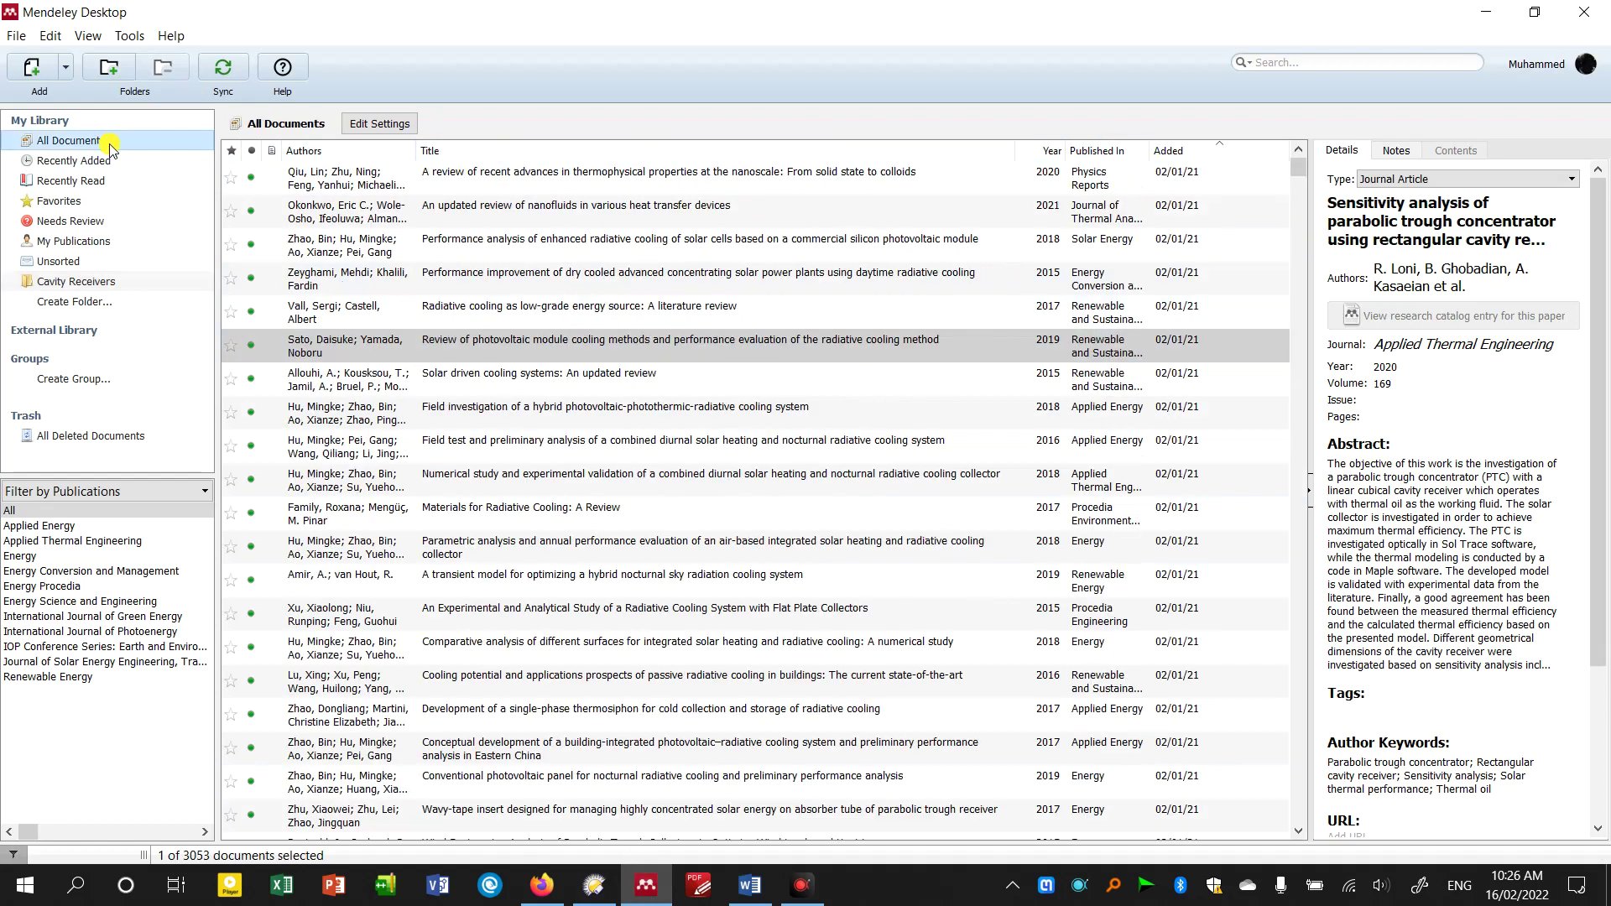
pyautogui.click(64, 75)
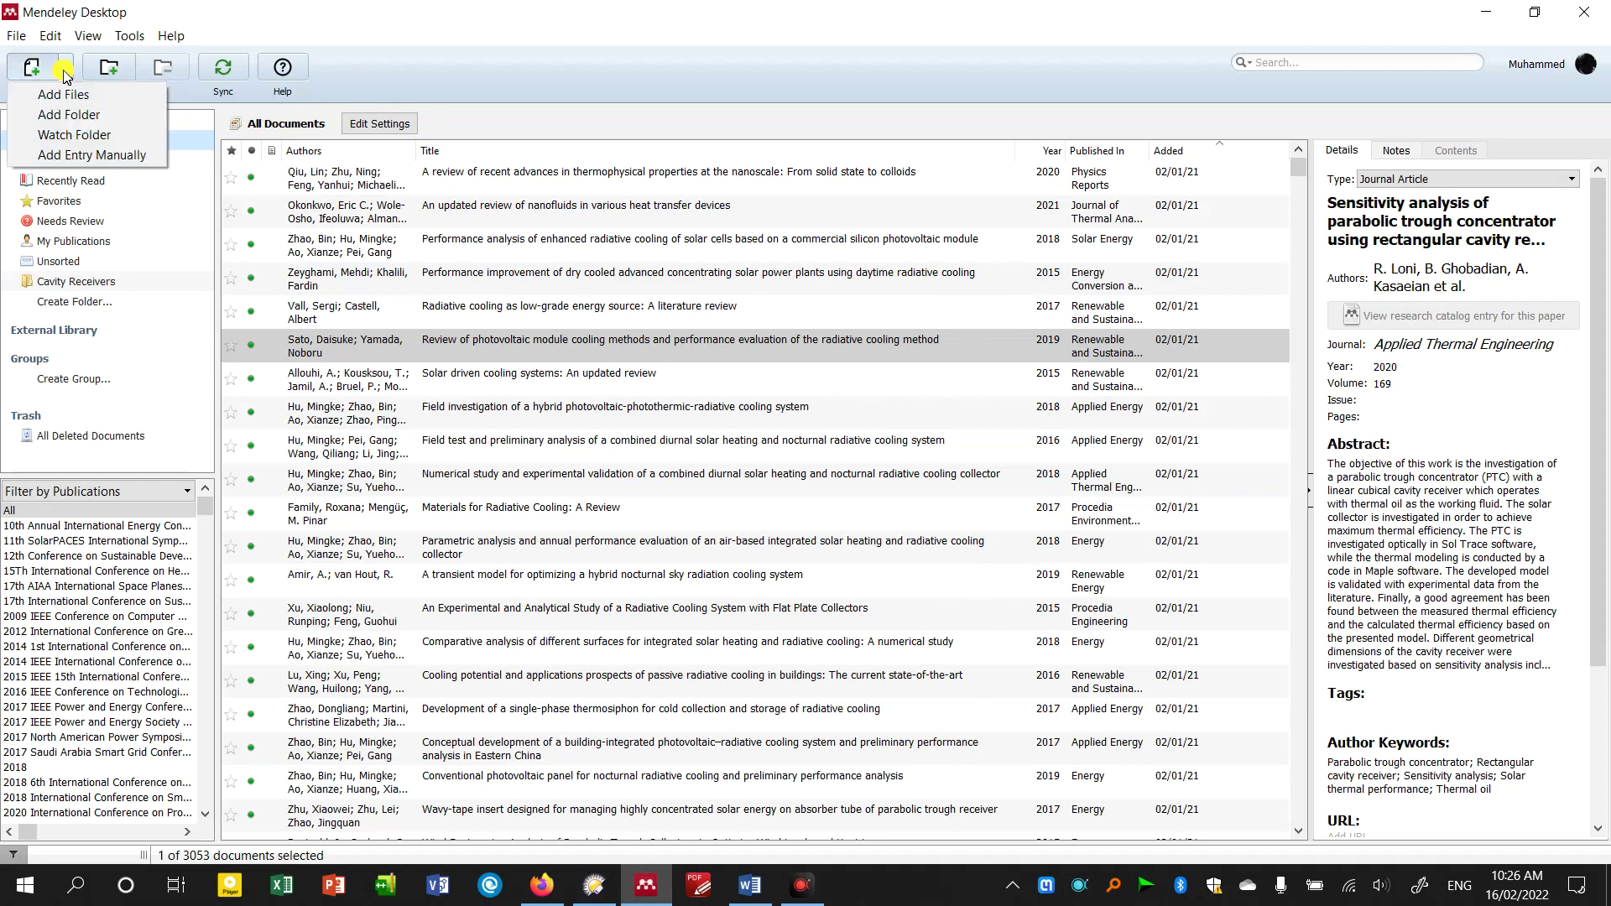
pyautogui.click(81, 123)
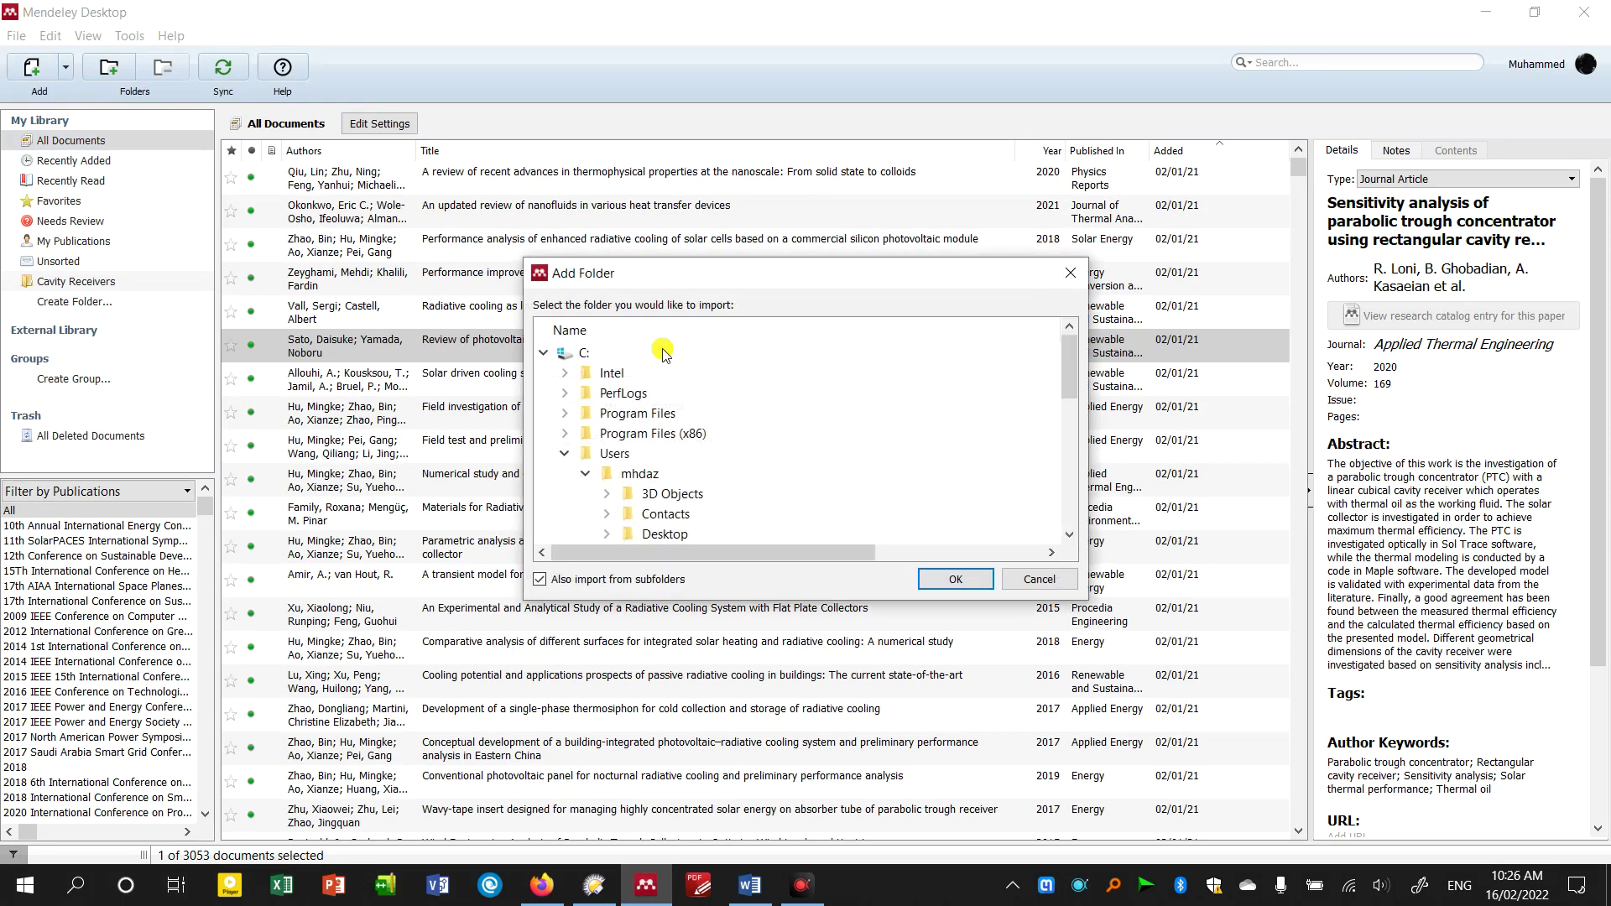
pyautogui.click(1071, 274)
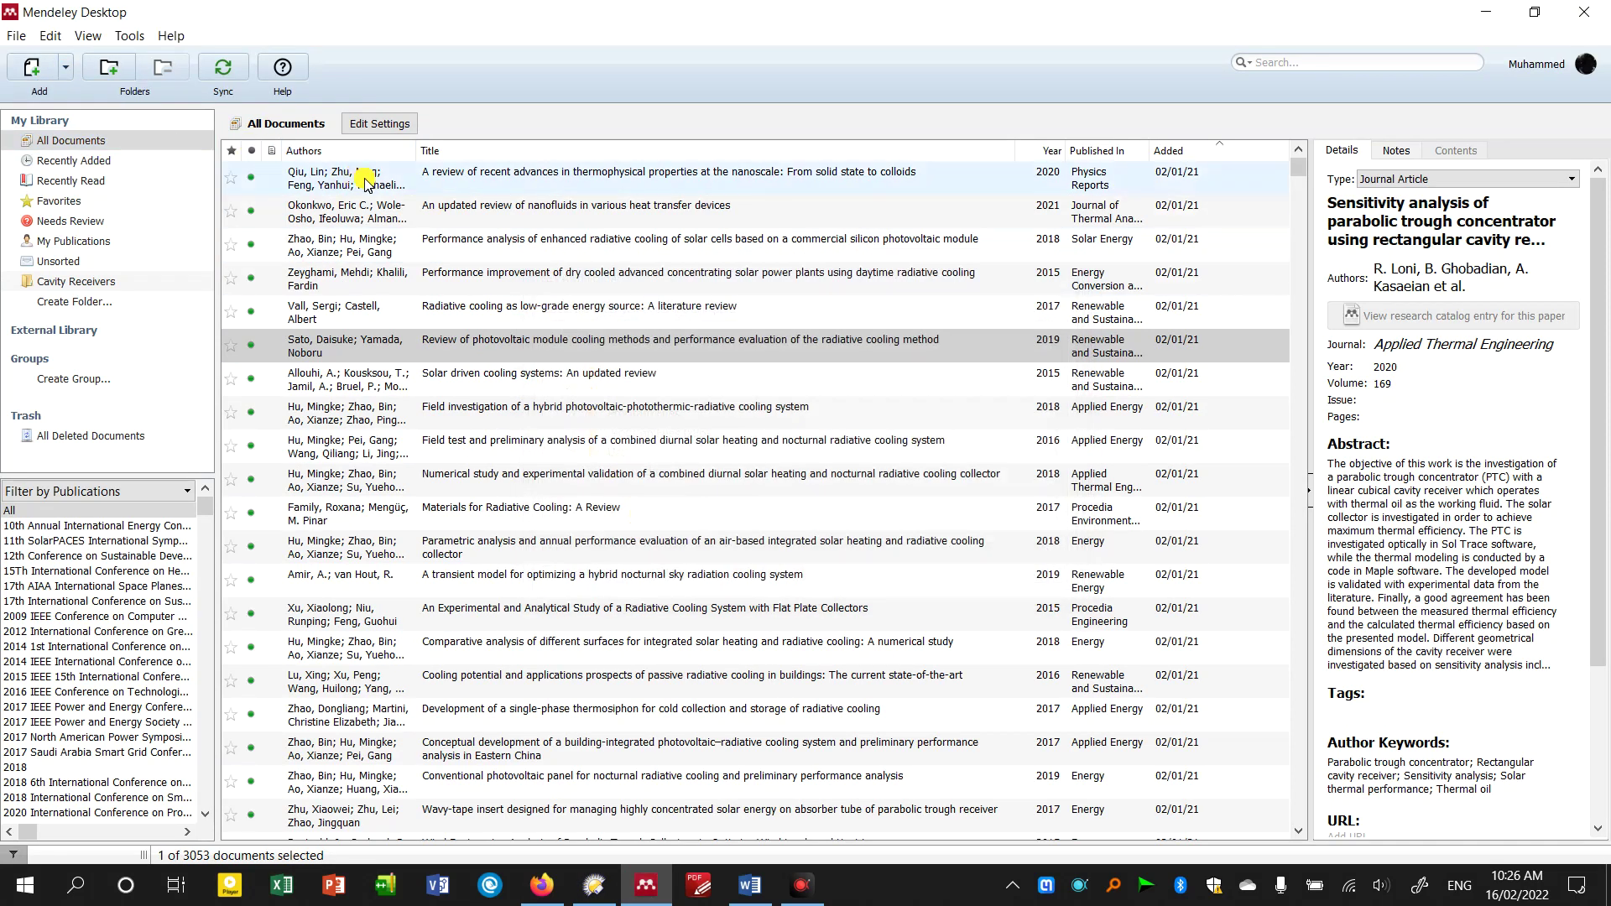
pyautogui.click(65, 68)
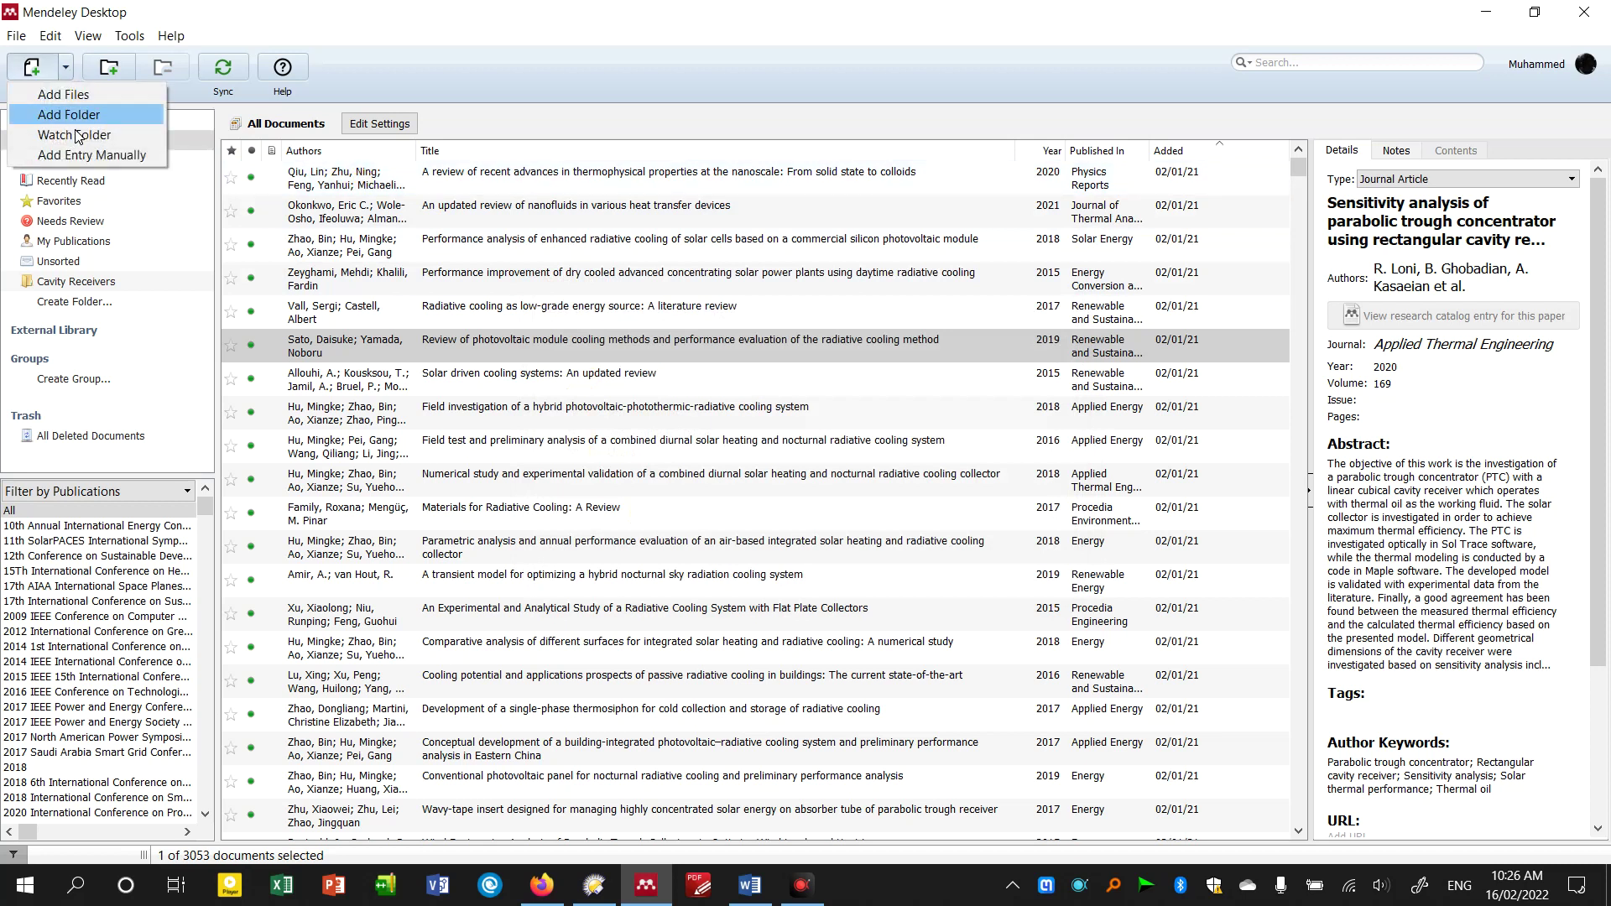
pyautogui.click(92, 136)
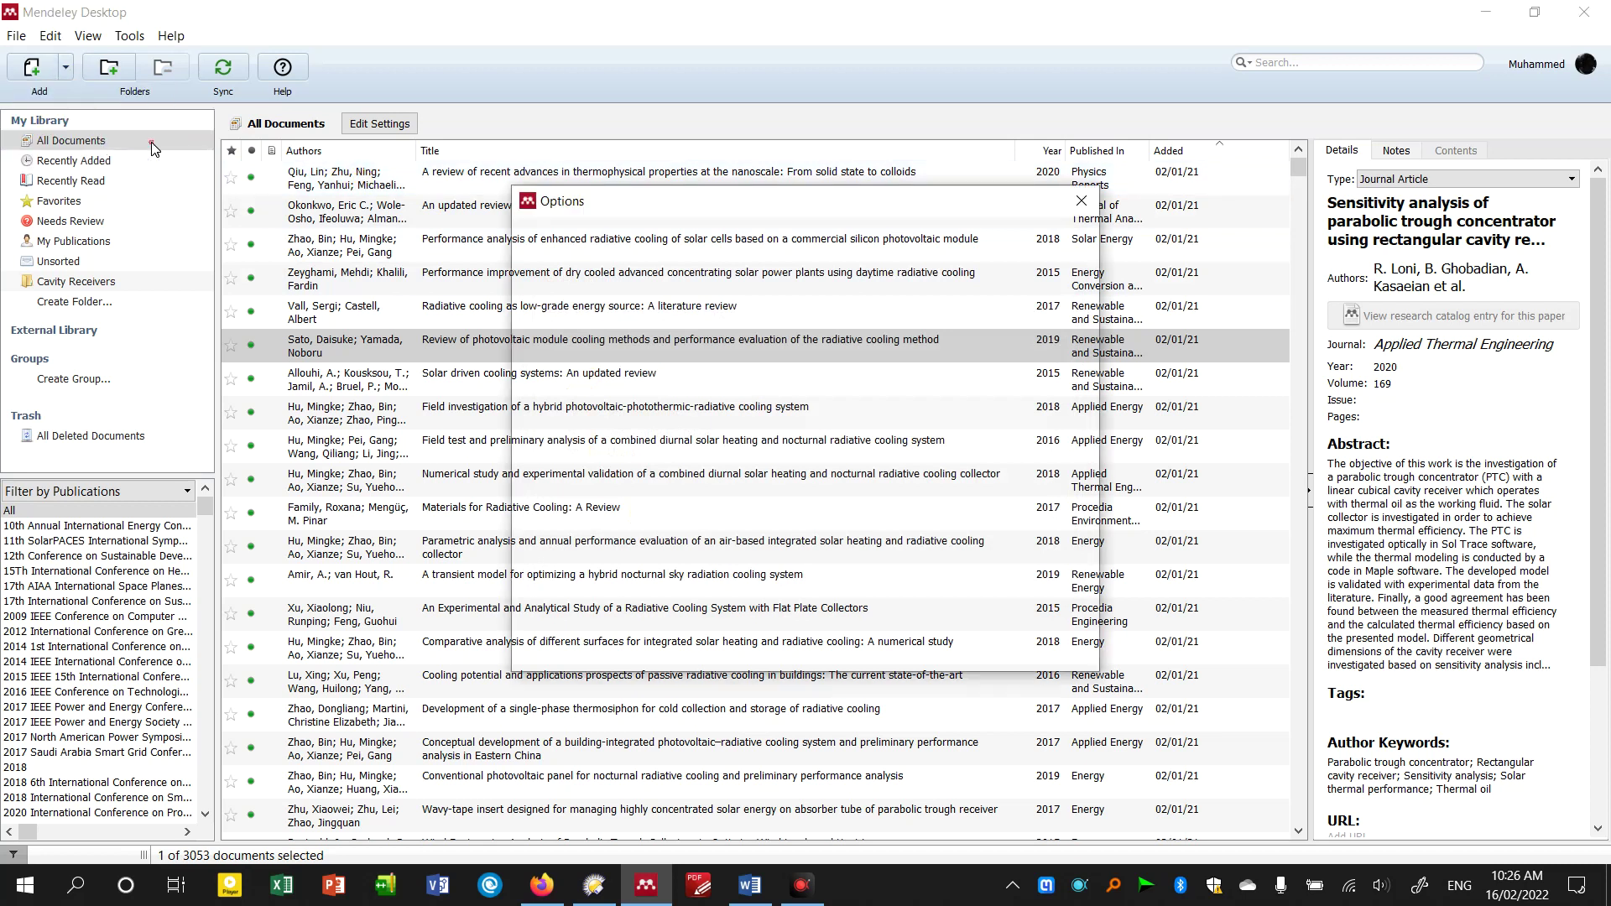
# - Close Options, start a manual entry with dummy Authors and Year text, and cancel it
pyautogui.click(1080, 204)
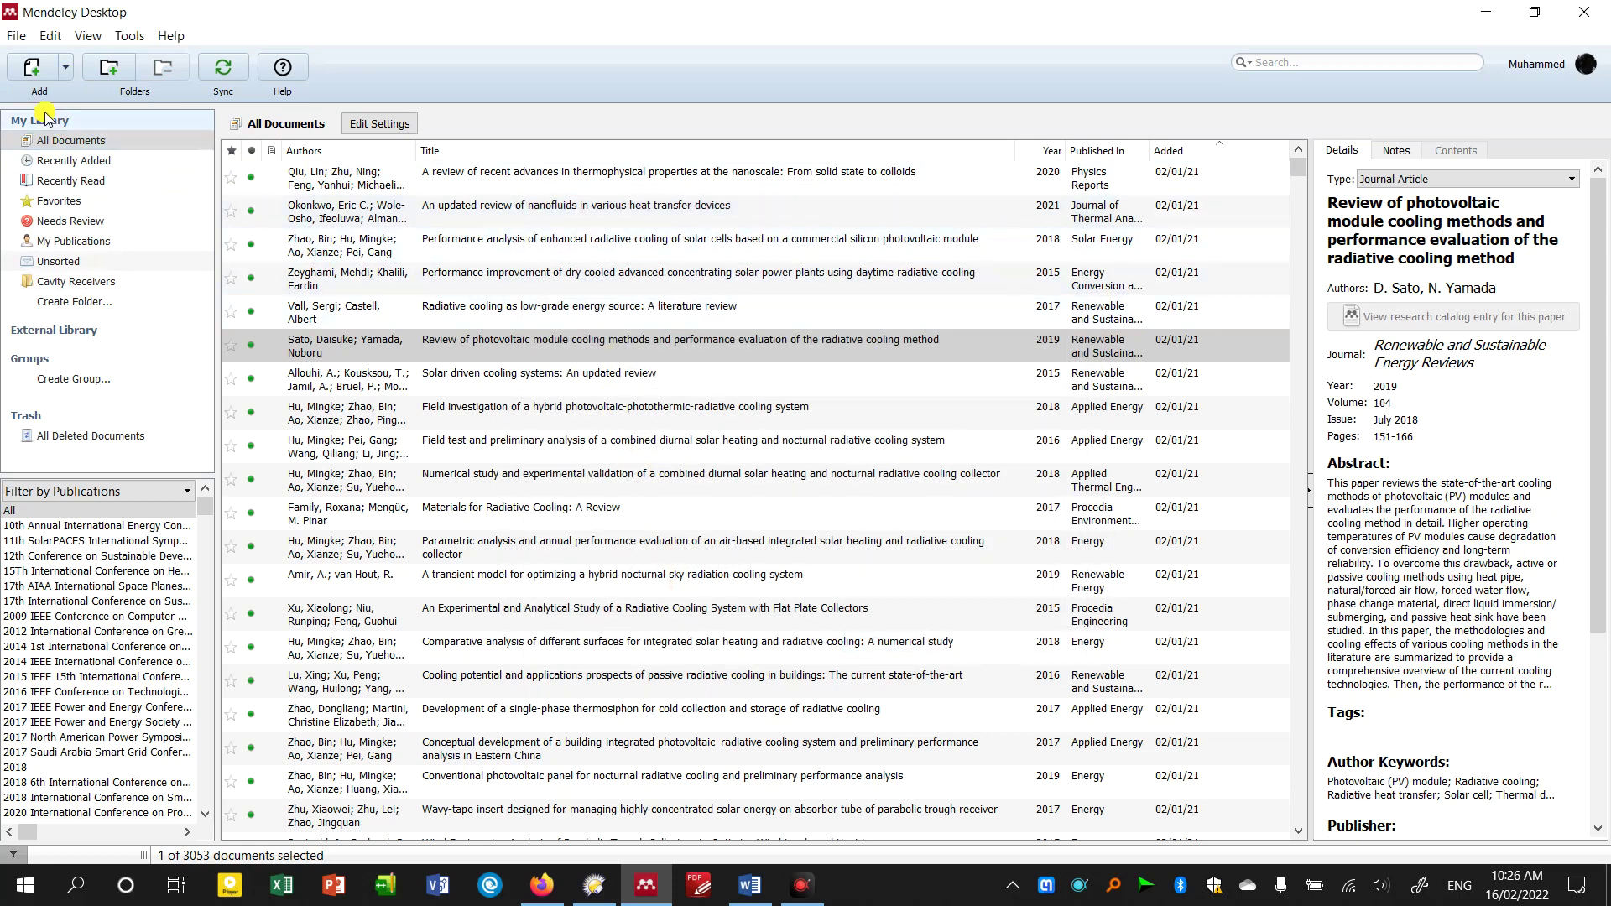
pyautogui.click(65, 74)
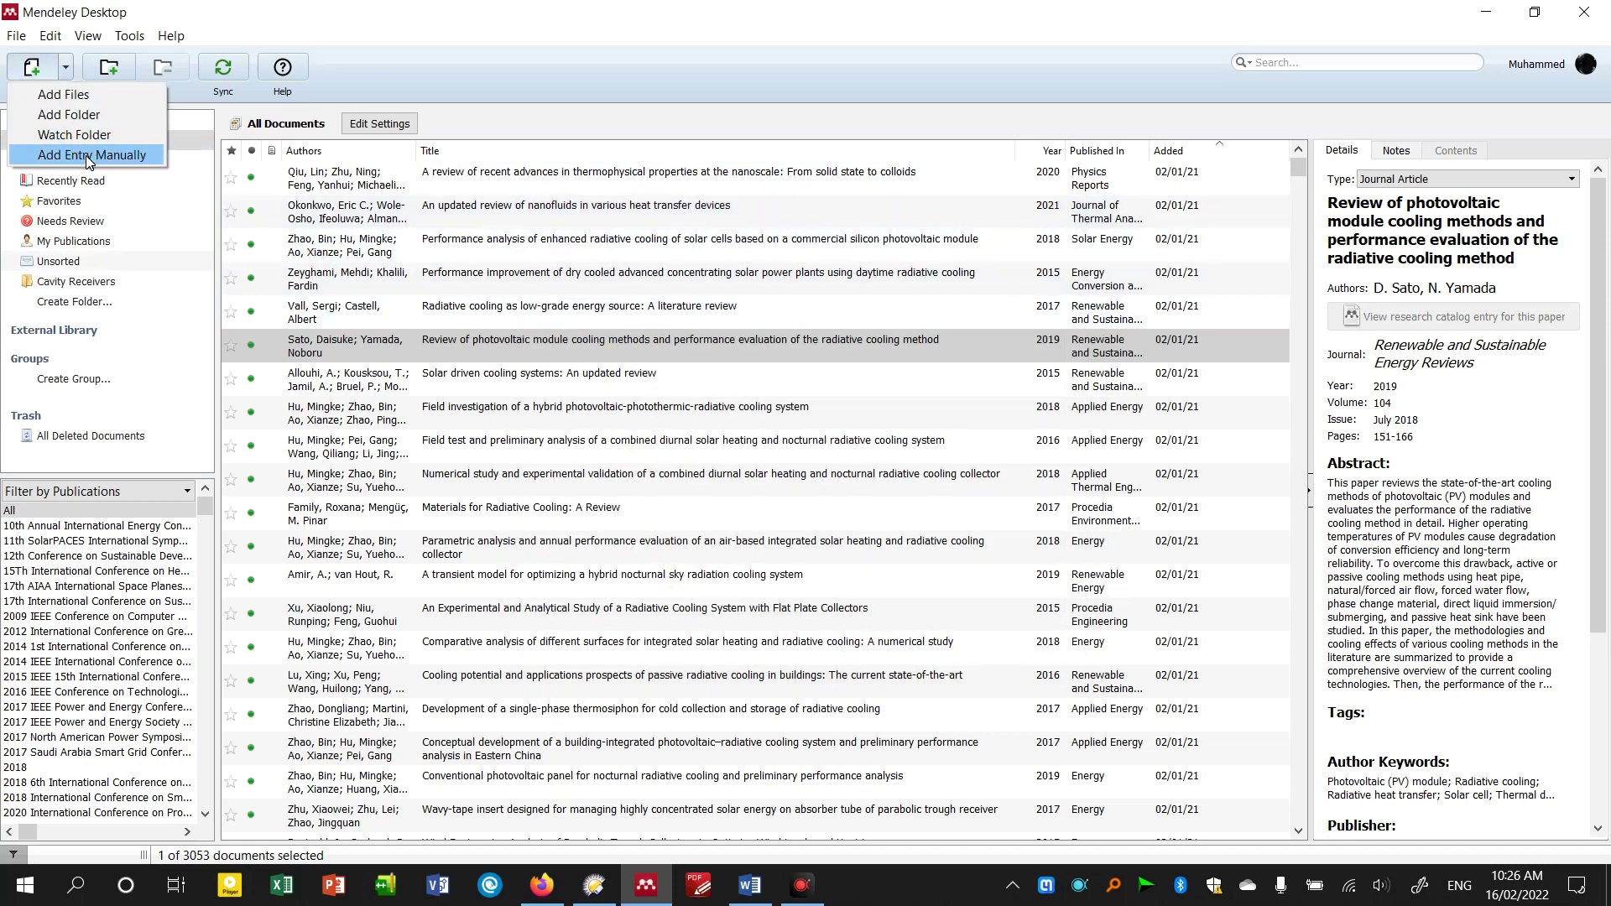
pyautogui.click(89, 156)
pyautogui.click(793, 345)
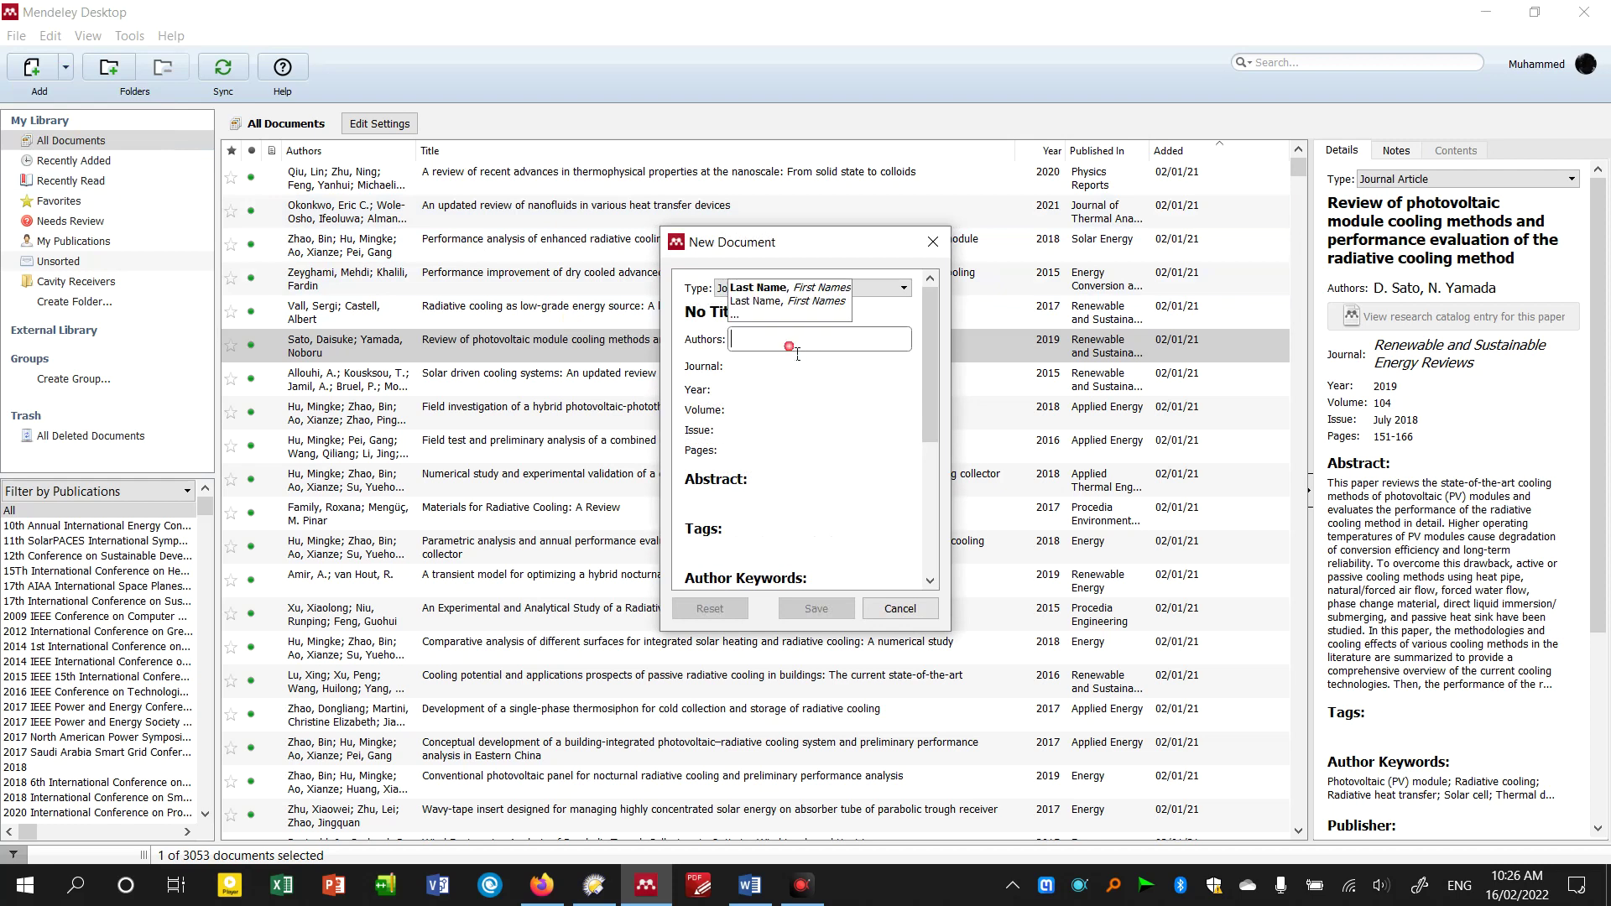
pyautogui.write('xasx')
pyautogui.click(756, 389)
pyautogui.write('asxsa')
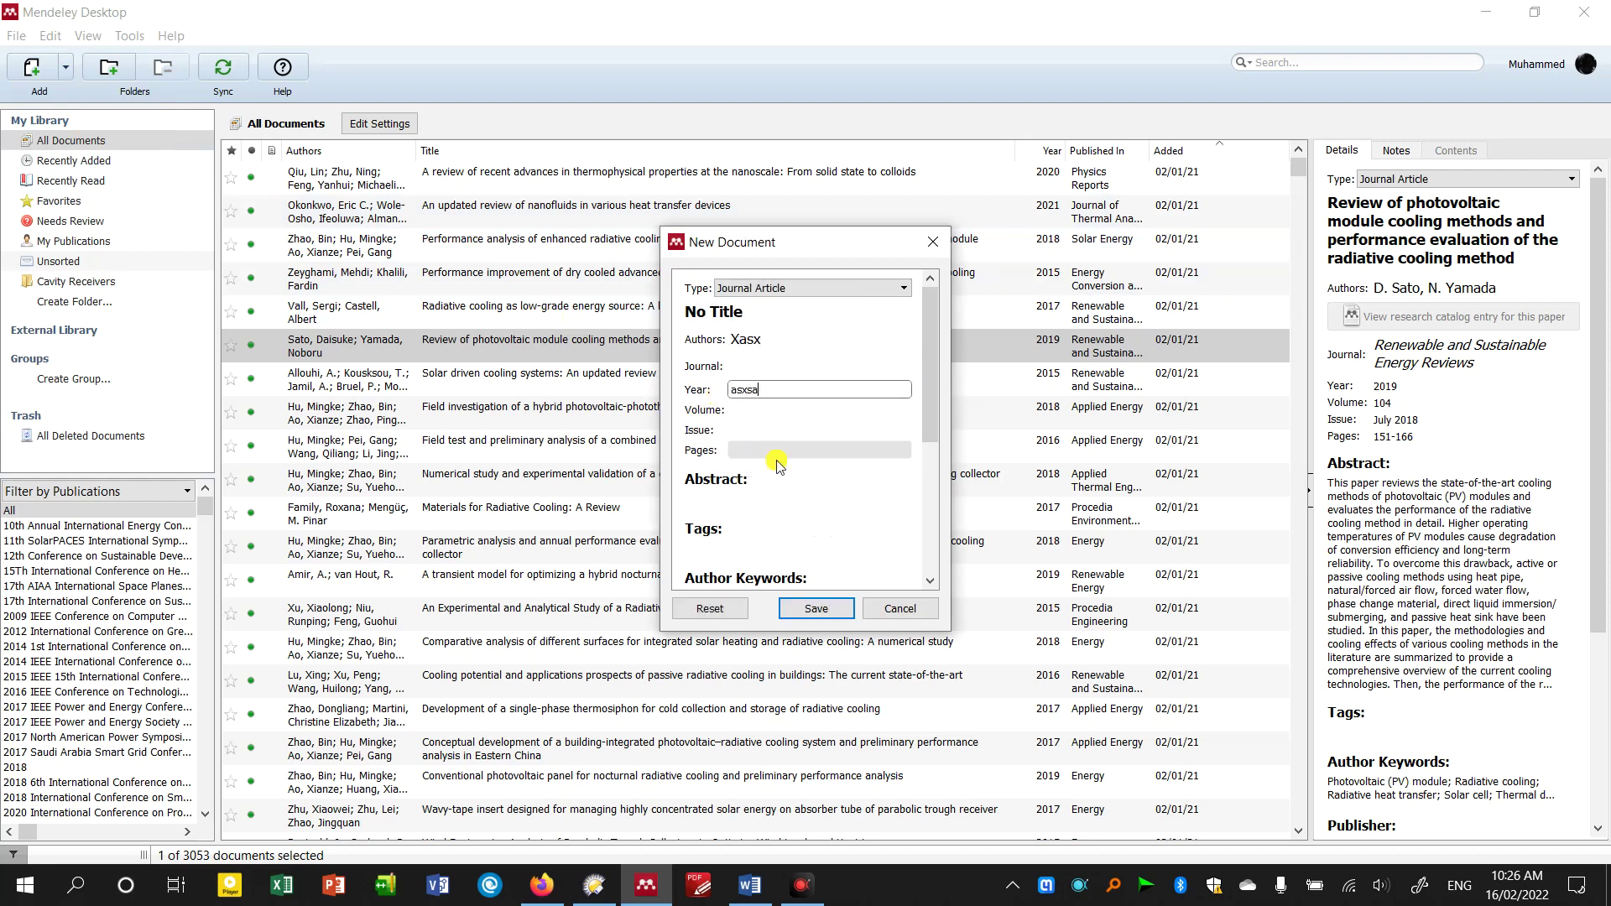
pyautogui.click(900, 613)
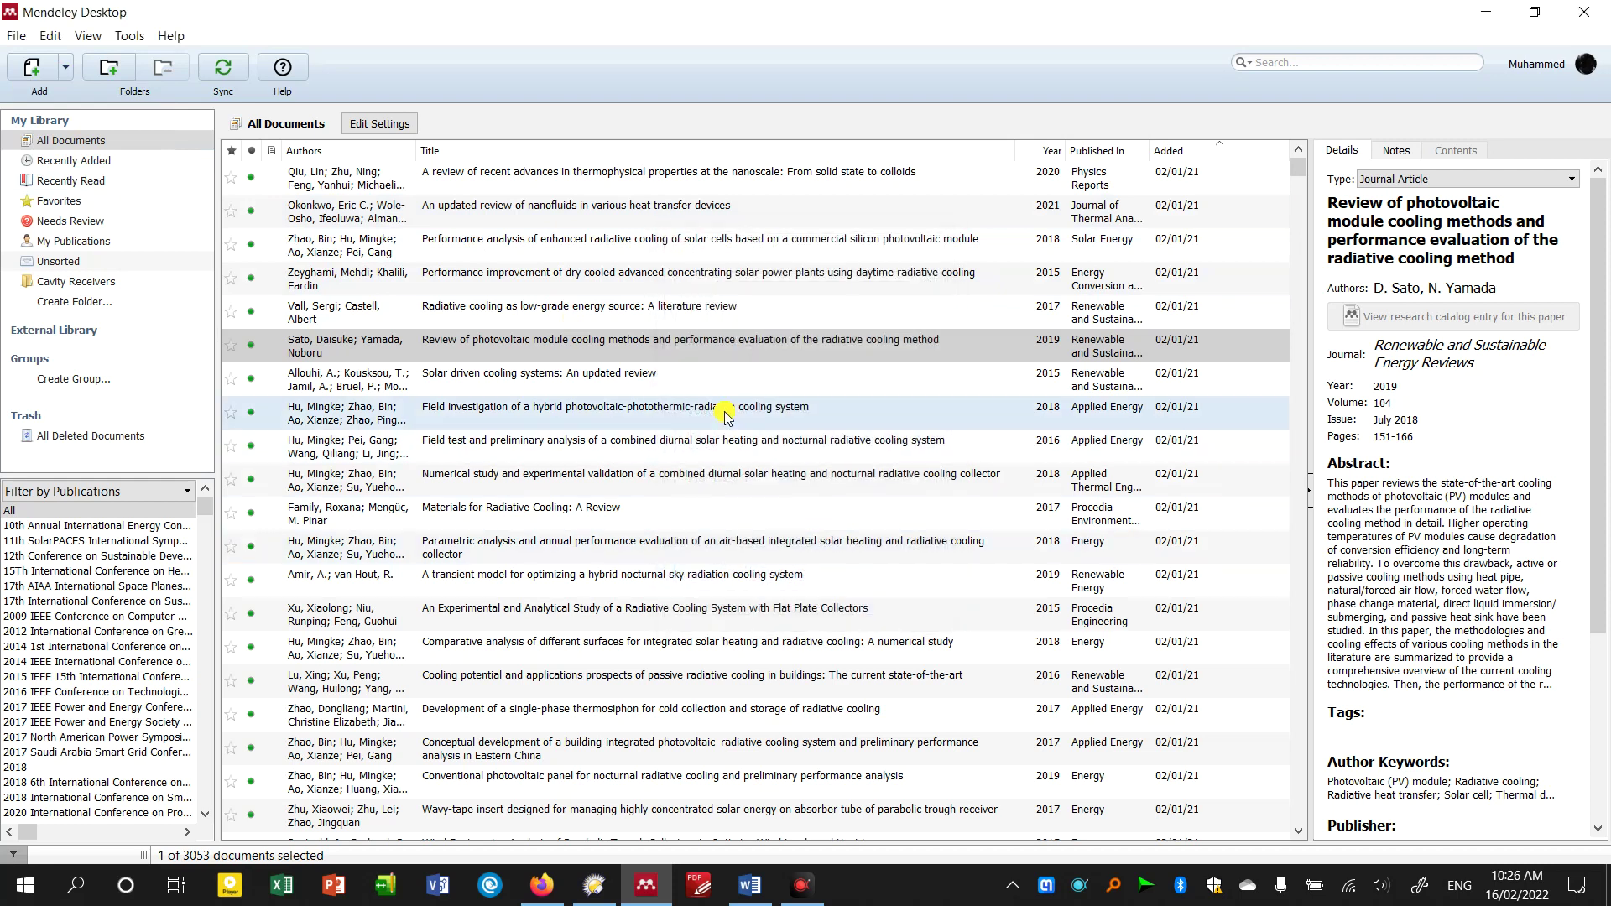
pyautogui.click(727, 417)
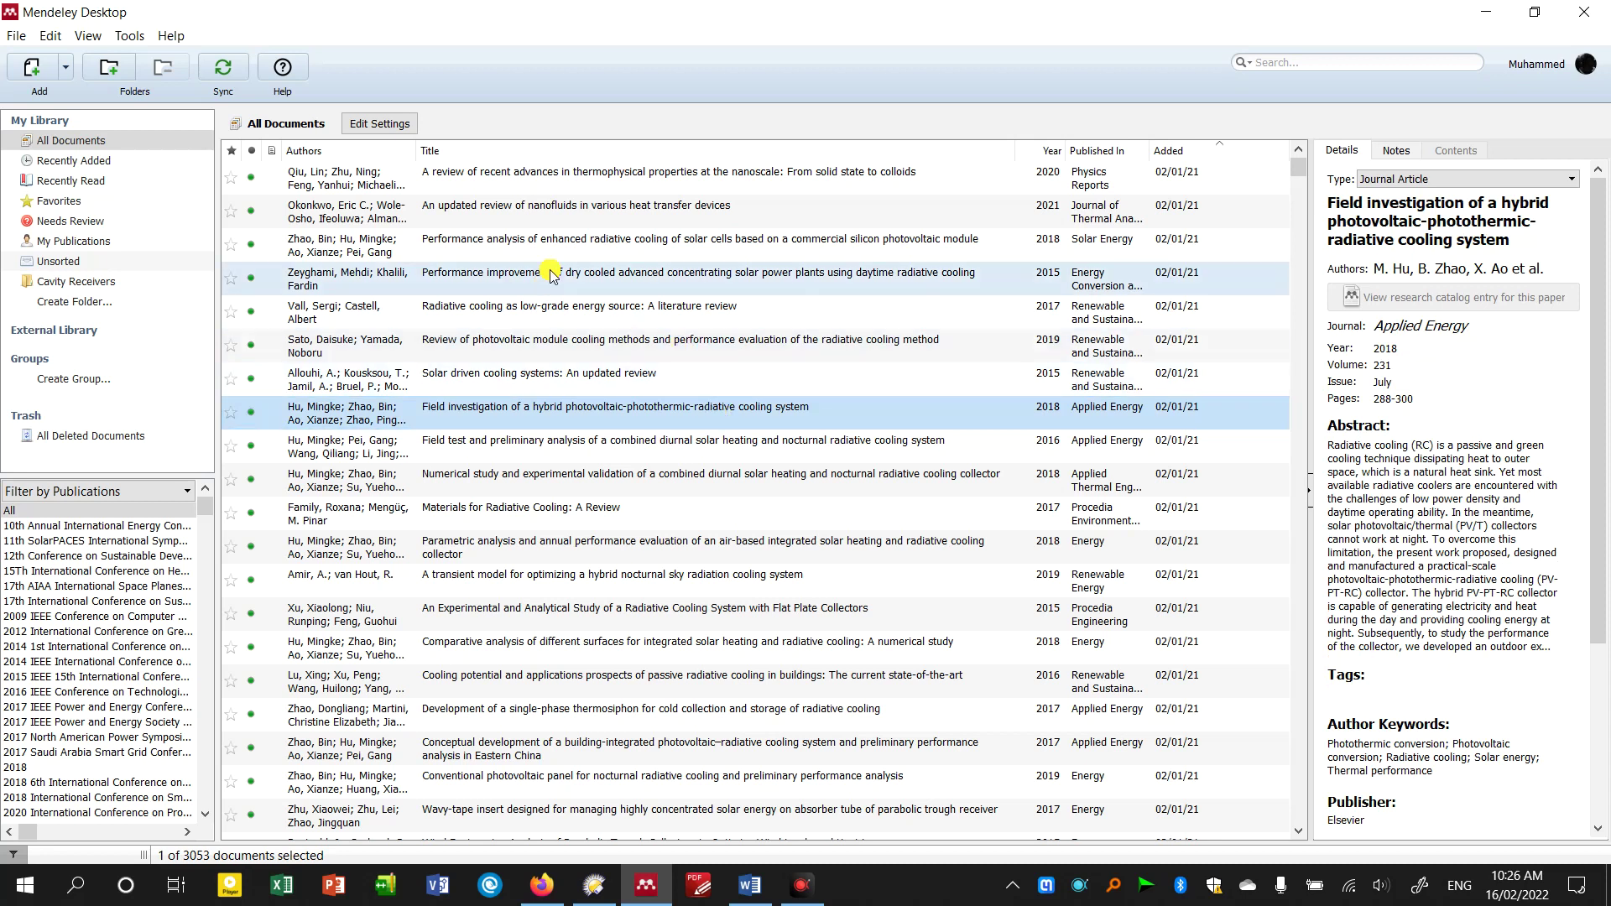
pyautogui.click(65, 74)
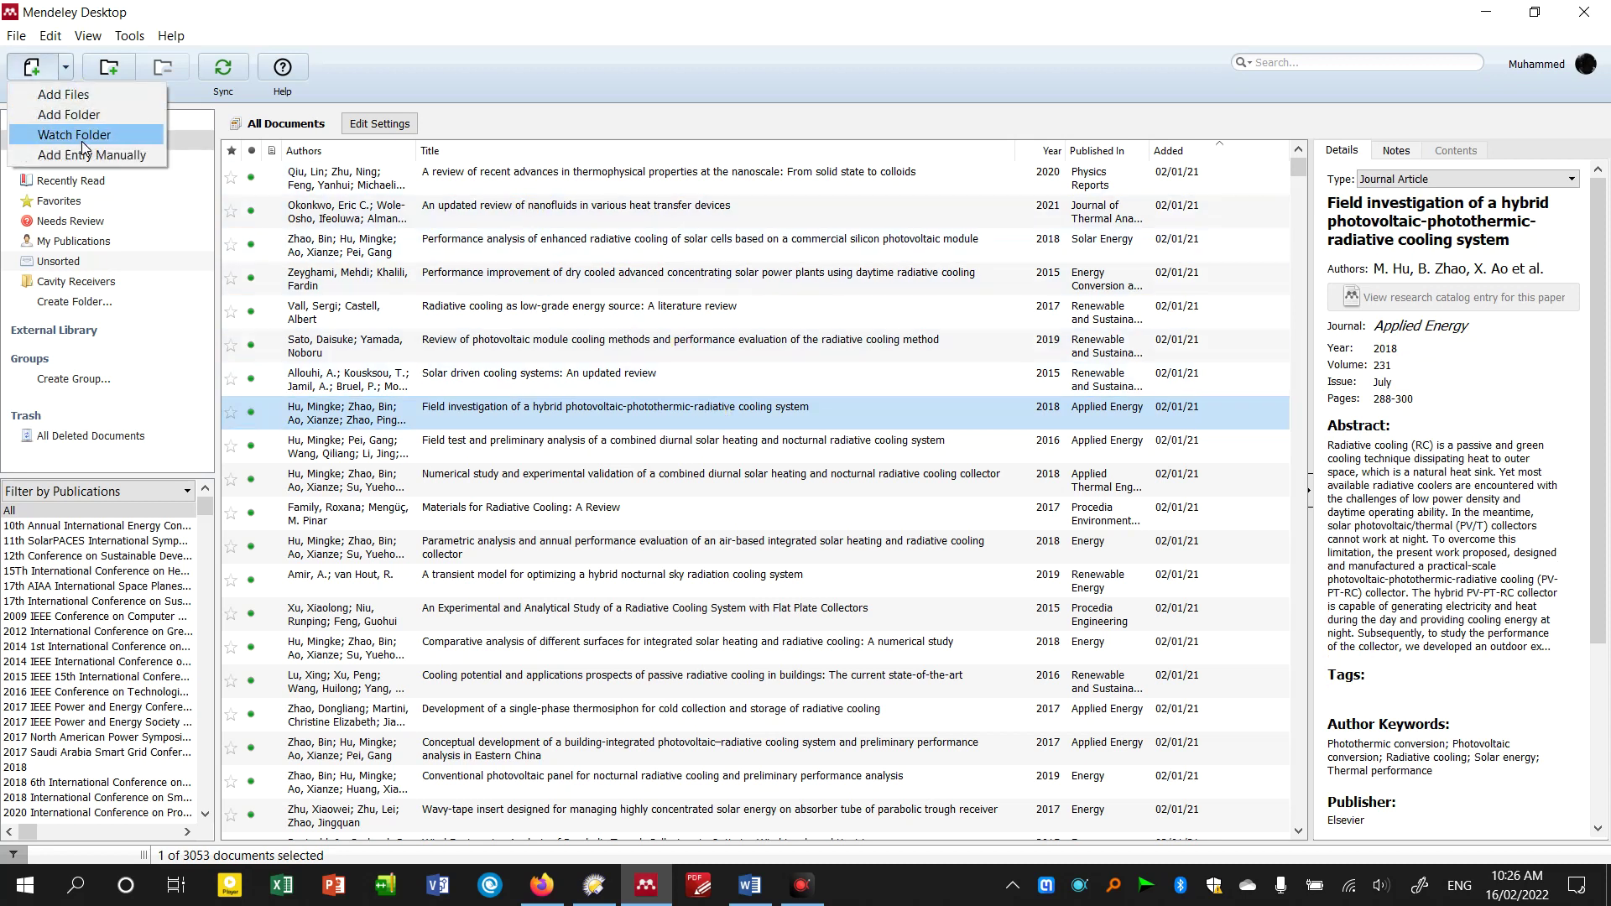
# - Paste the copied DOI into a new entry, fetch its metadata, and save the Thermo-economic paper
pyautogui.click(76, 154)
pyautogui.scroll(-5, 843, 415)
pyautogui.scroll(-3, 843, 415)
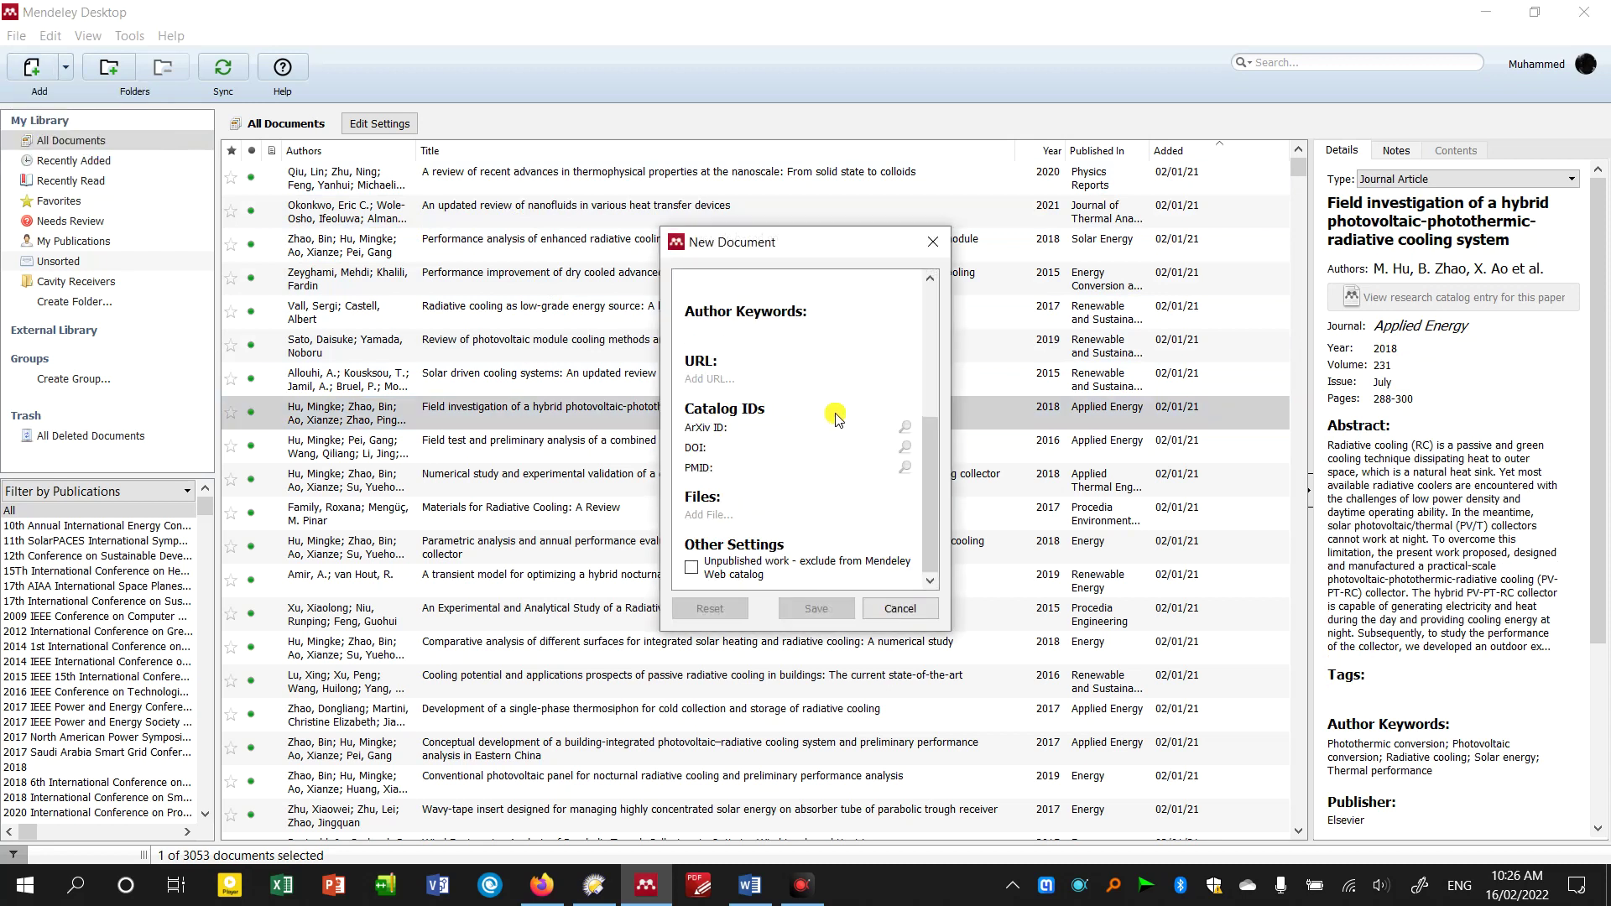
pyautogui.hotkey('ctrl', 'v')
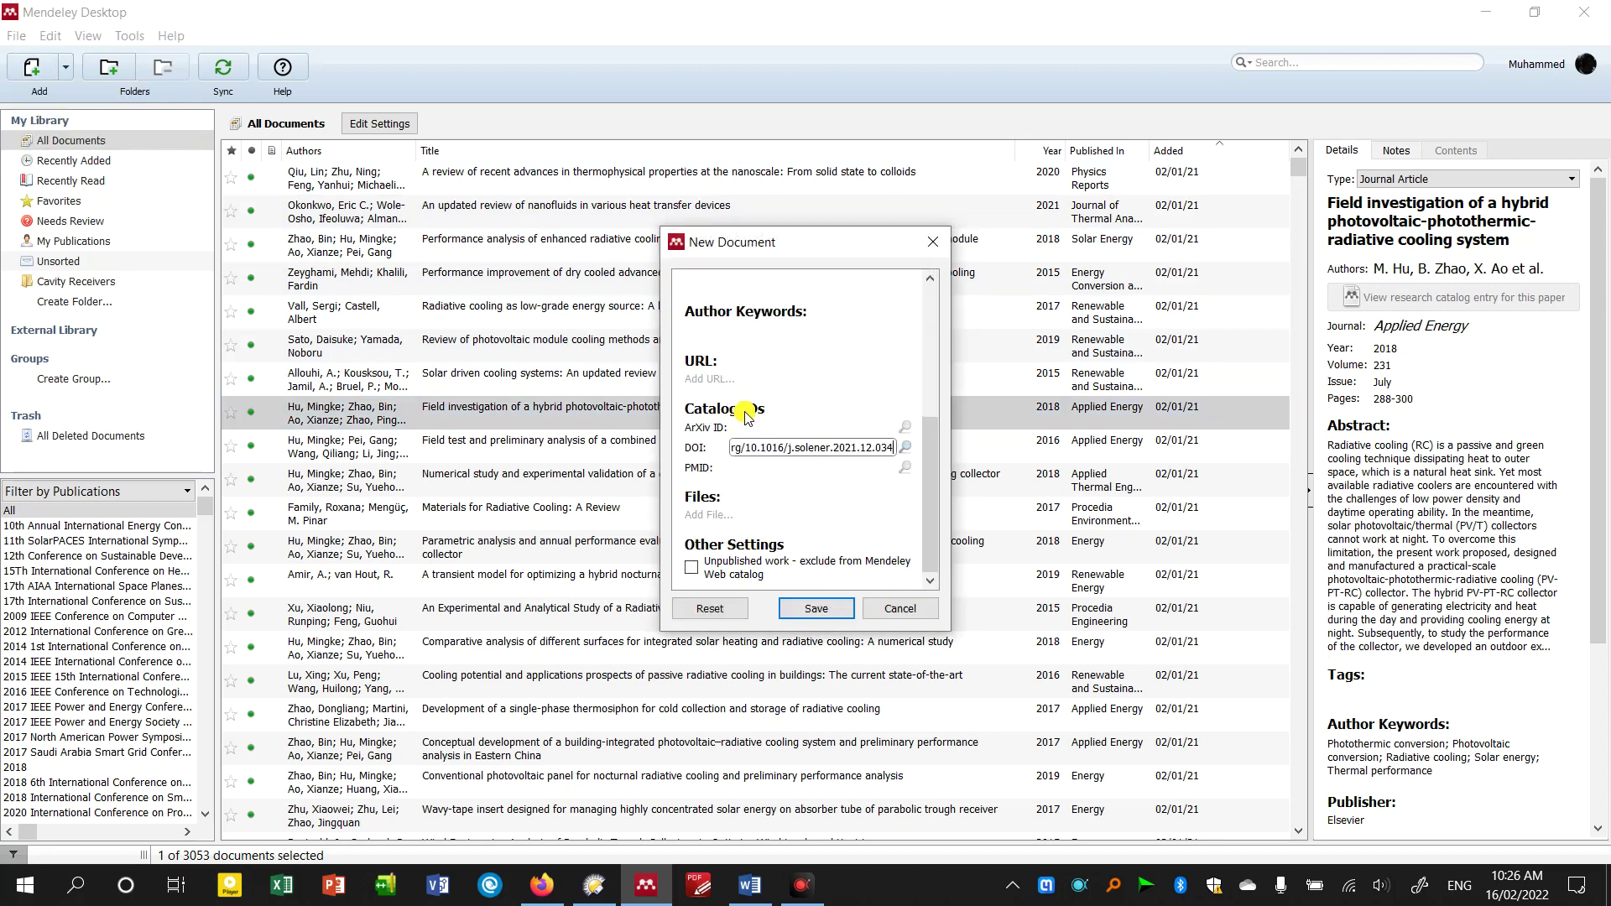
pyautogui.click(906, 447)
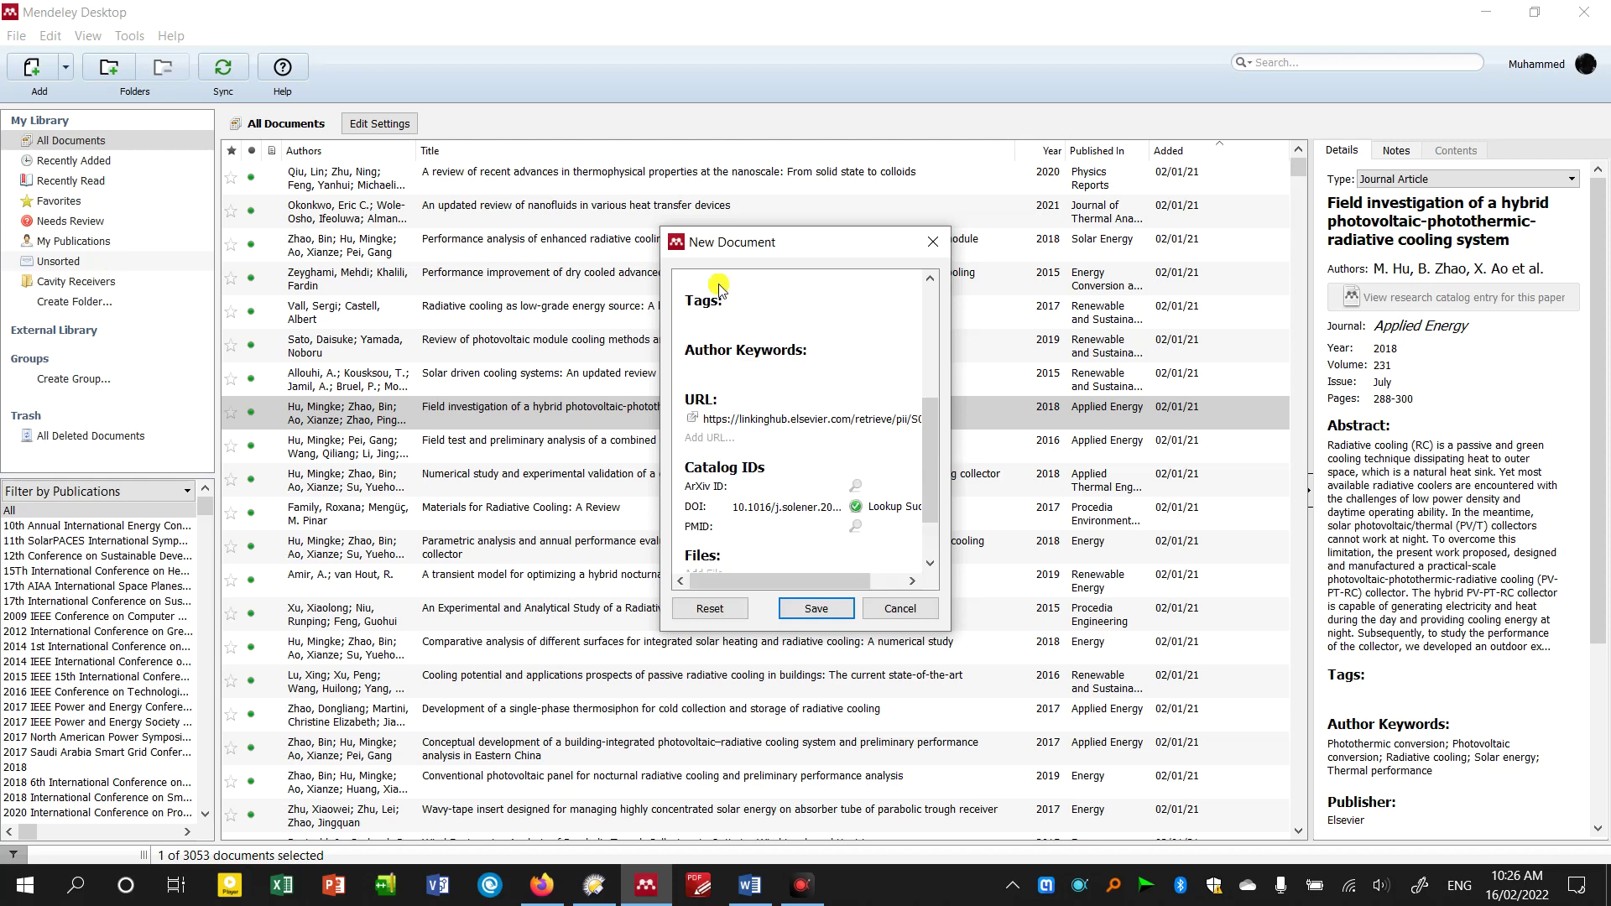
pyautogui.moveTo(663, 225); pyautogui.dragTo(558, 26)
pyautogui.scroll(3, 705, 269)
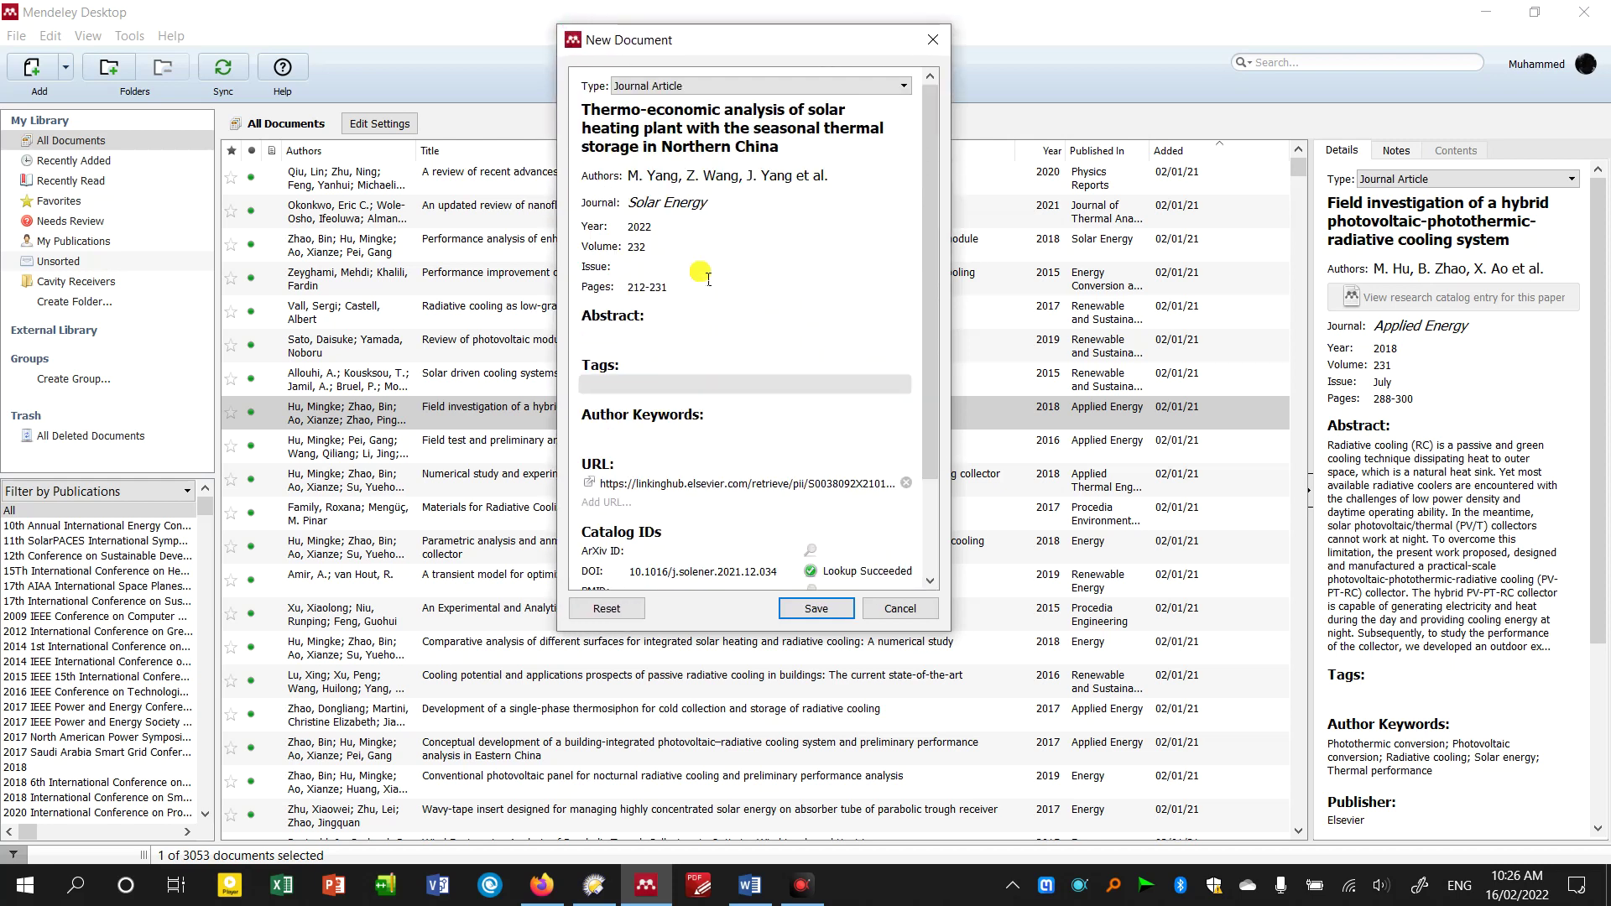
pyautogui.scroll(-3, 697, 252)
pyautogui.scroll(3, 705, 277)
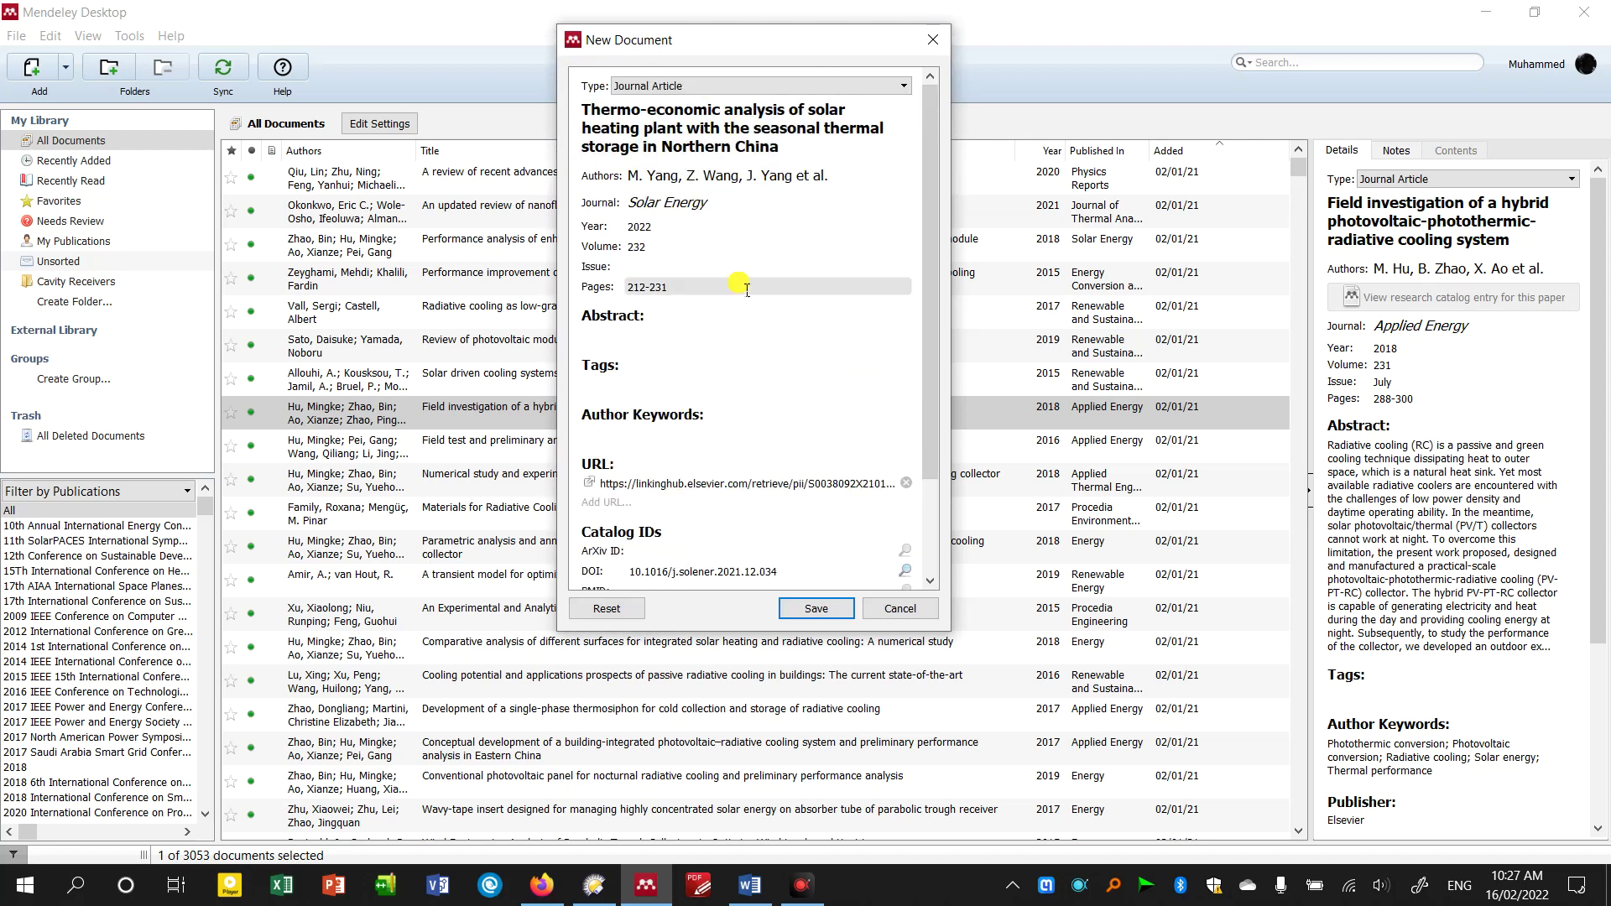
pyautogui.scroll(-3, 747, 289)
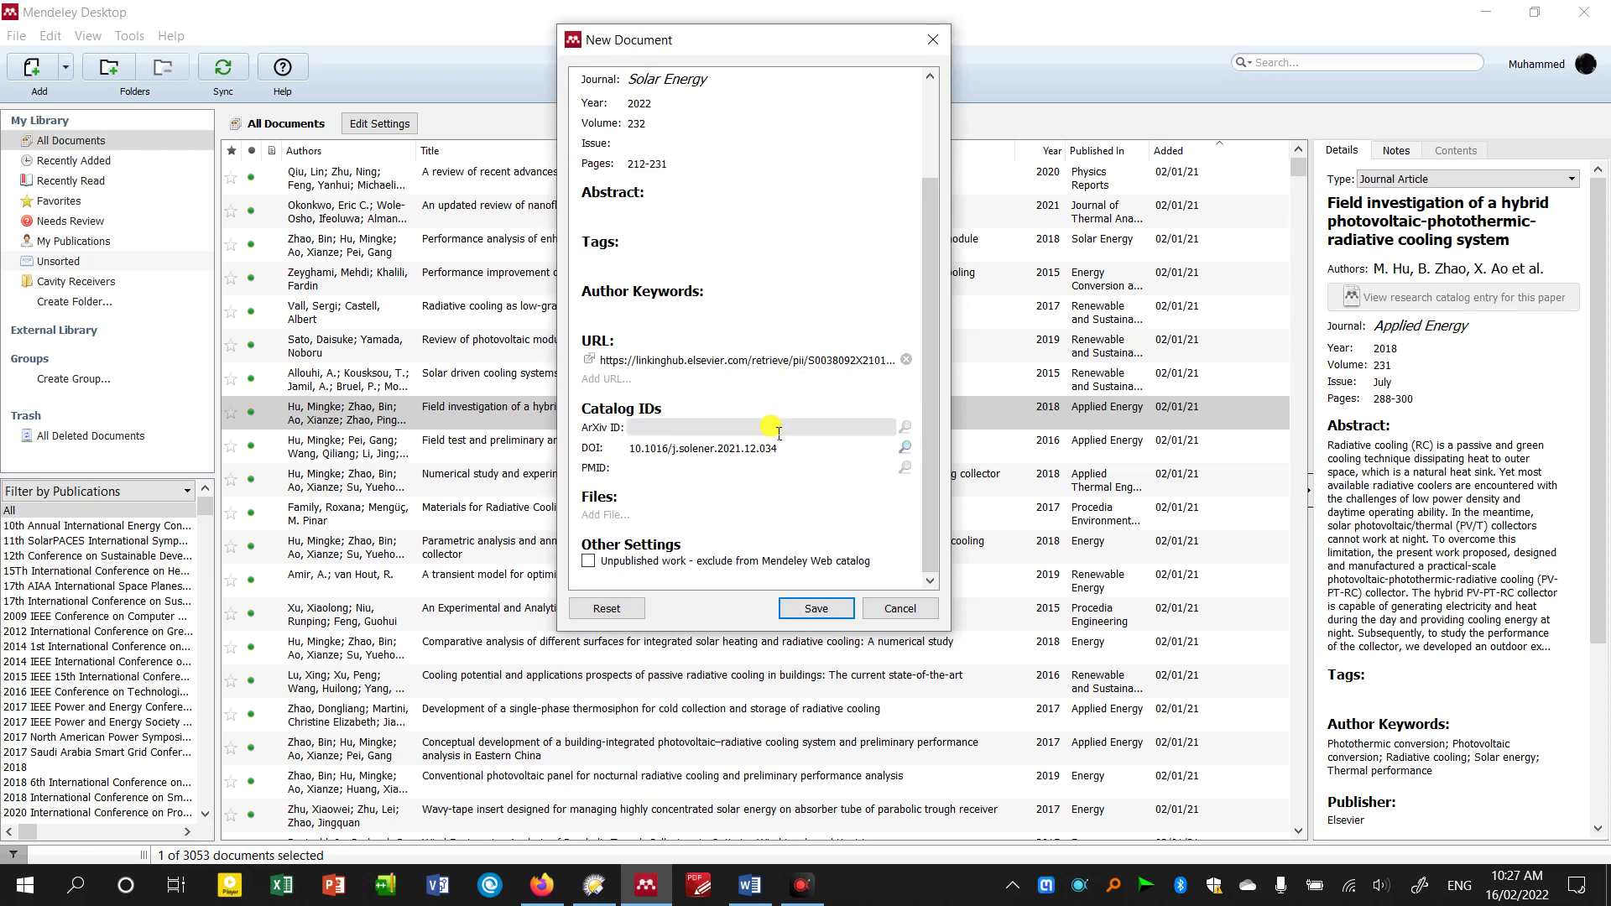
pyautogui.click(799, 608)
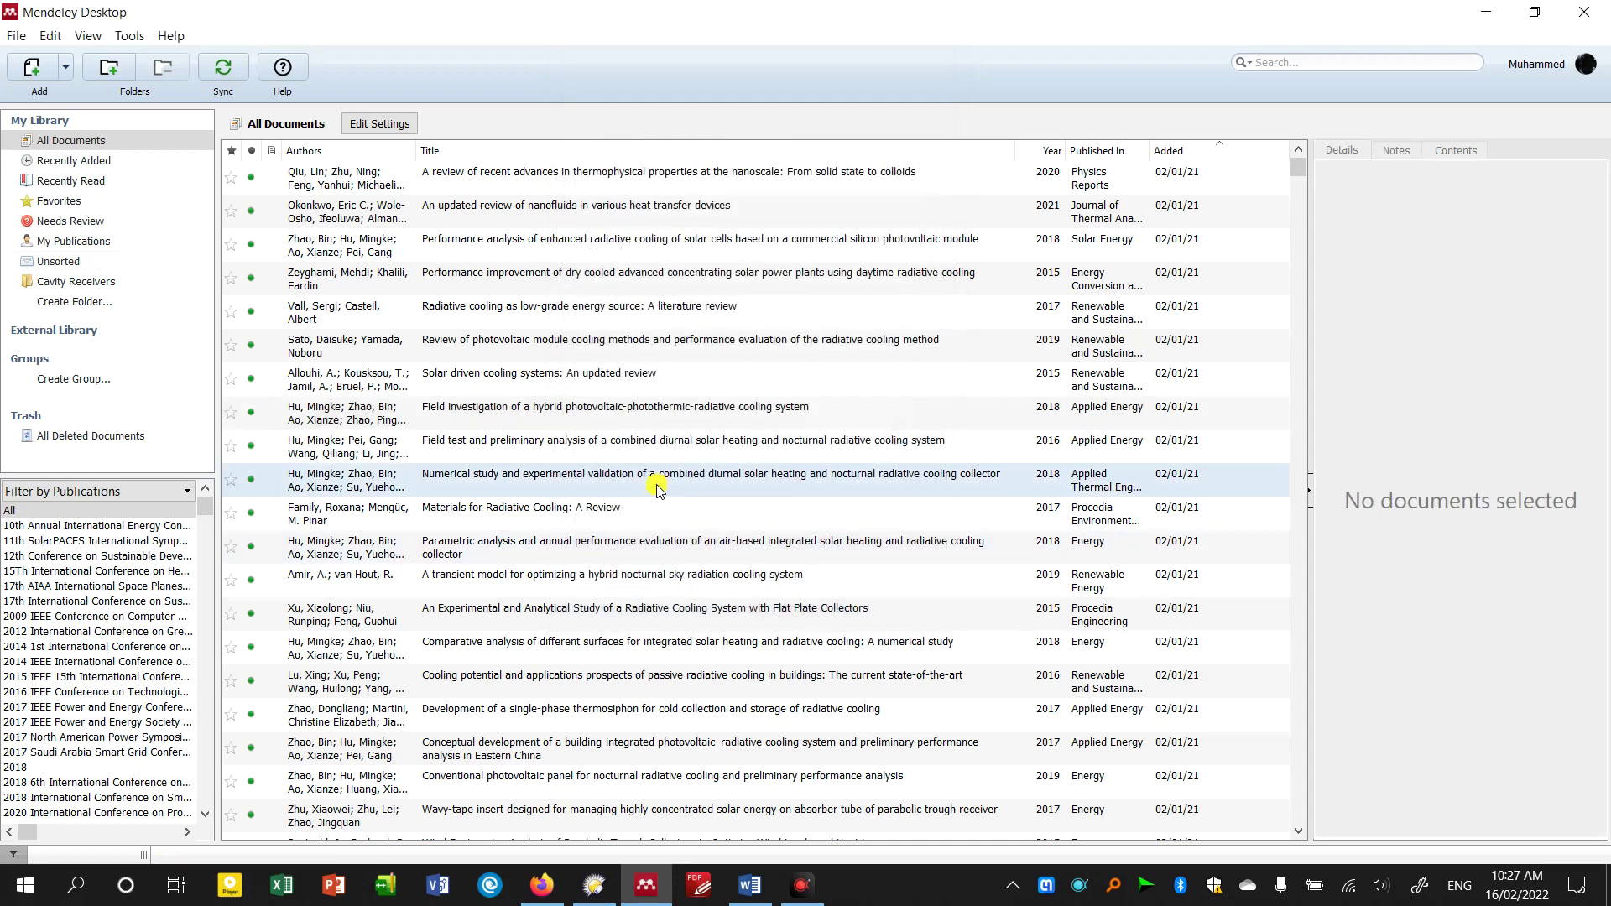
# - Sort by Added descending and select the new Thermo-economic paper at the top
pyautogui.scroll(-5, 638, 487)
pyautogui.scroll(-3, 638, 487)
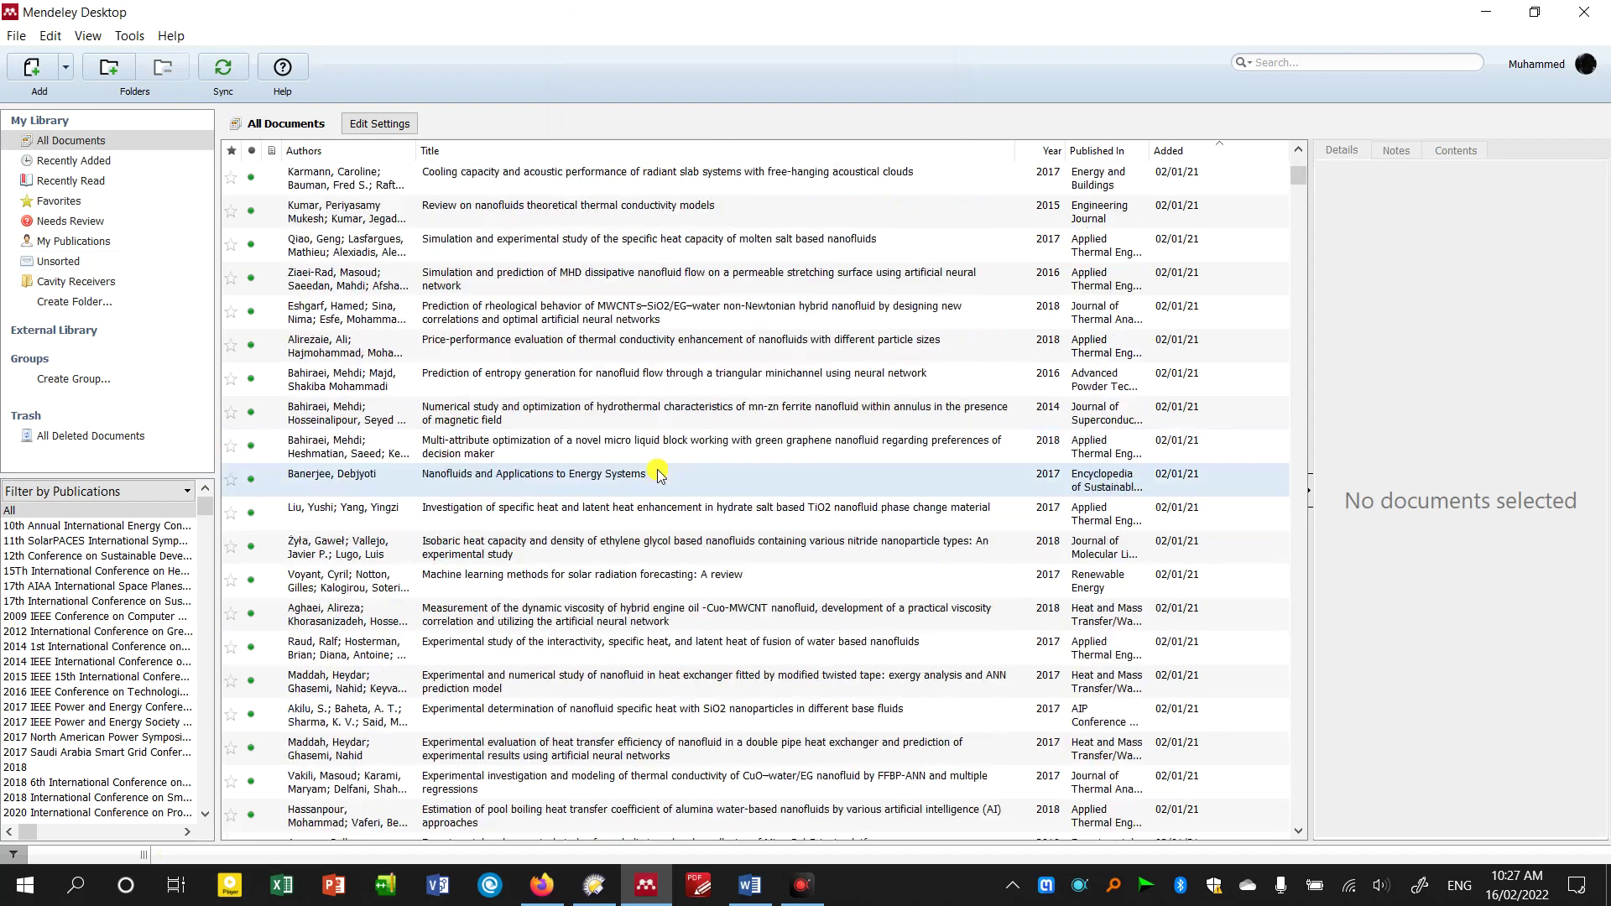
pyautogui.click(1209, 151)
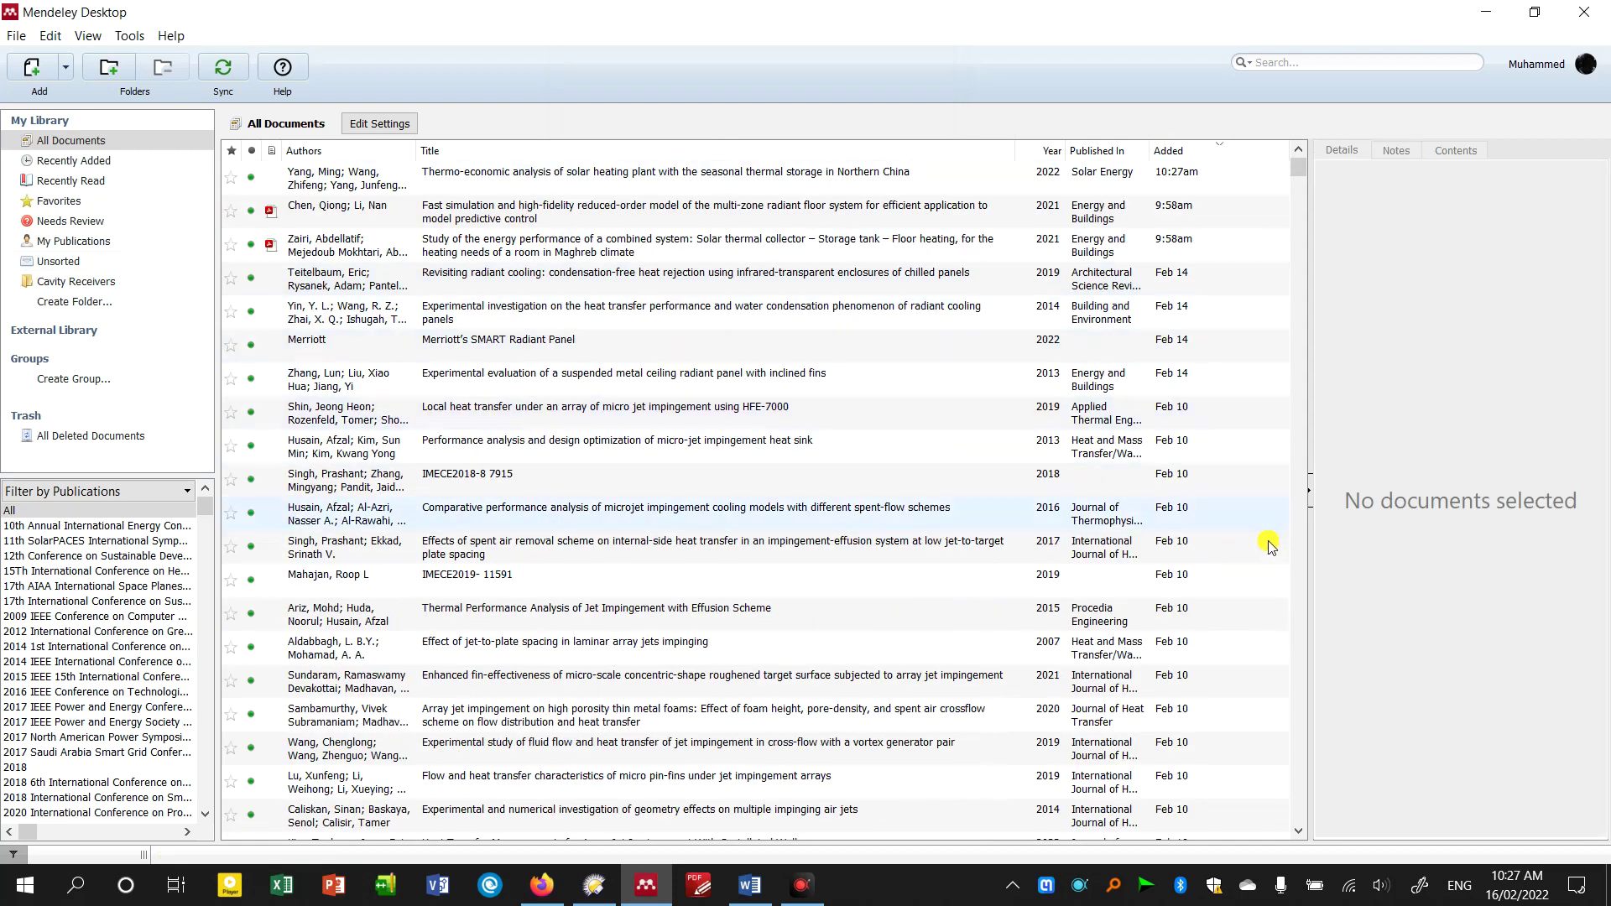
pyautogui.click(747, 152)
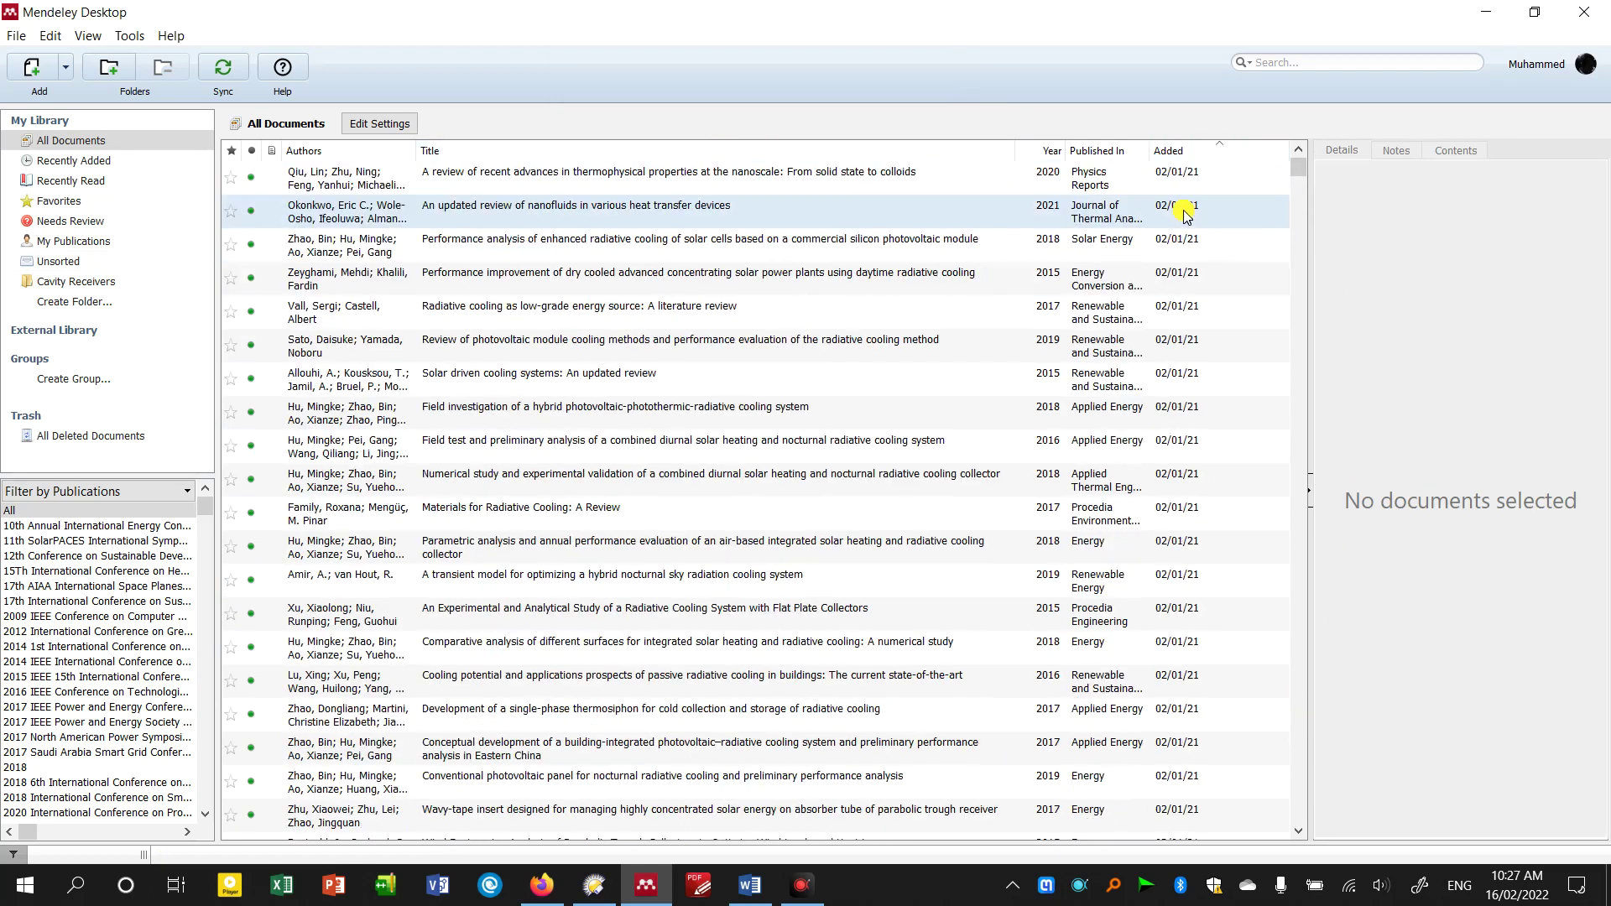
pyautogui.click(936, 172)
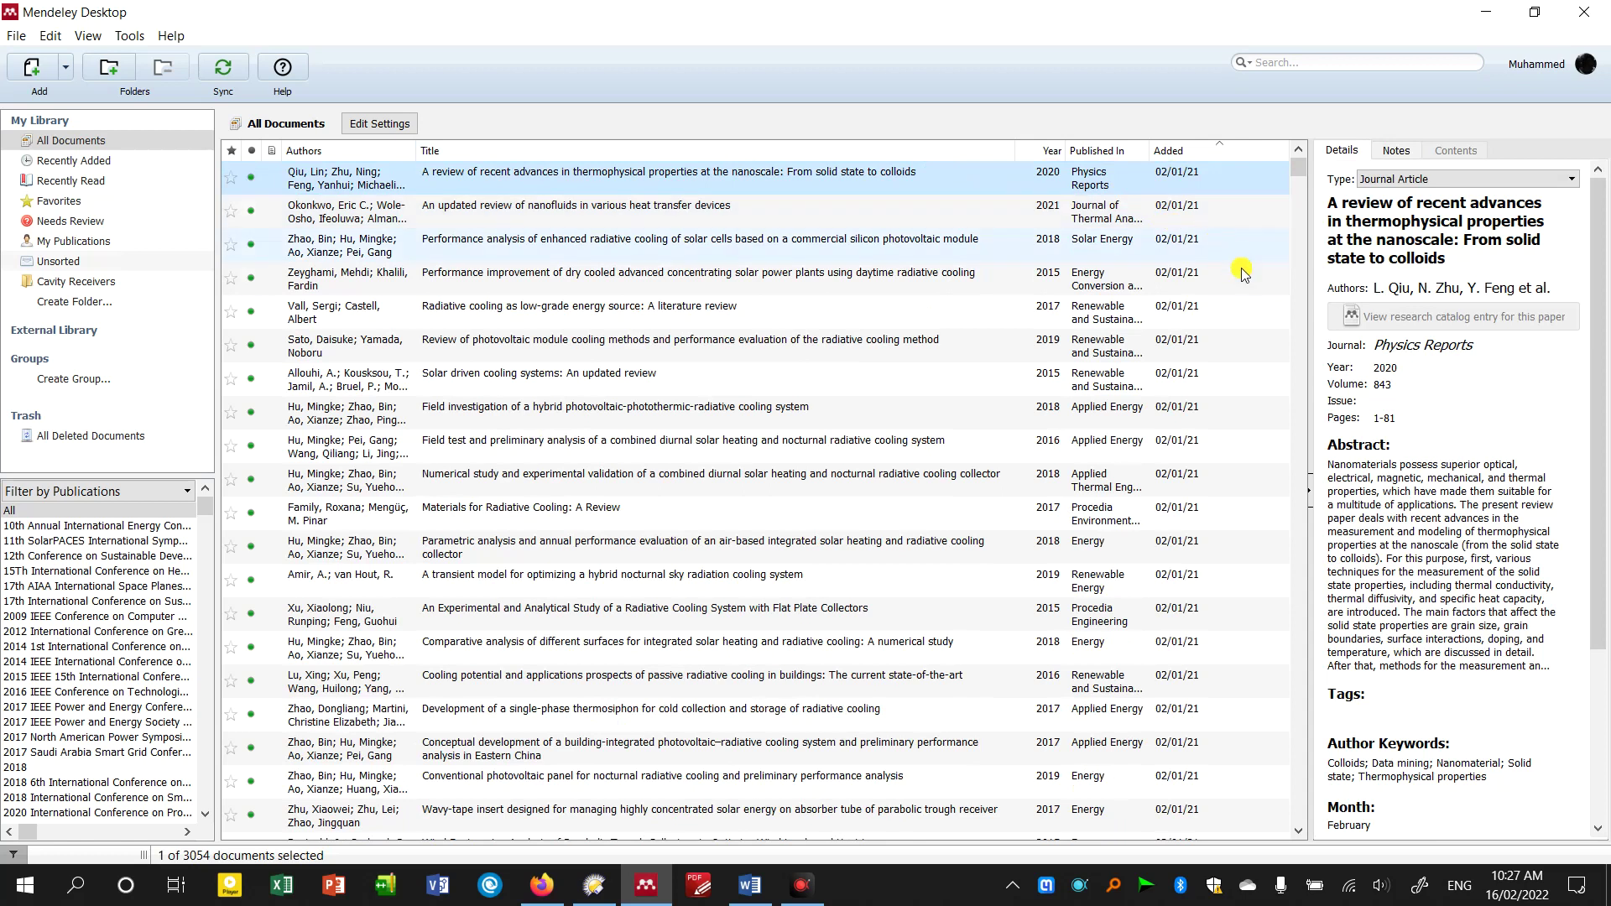
pyautogui.click(1227, 149)
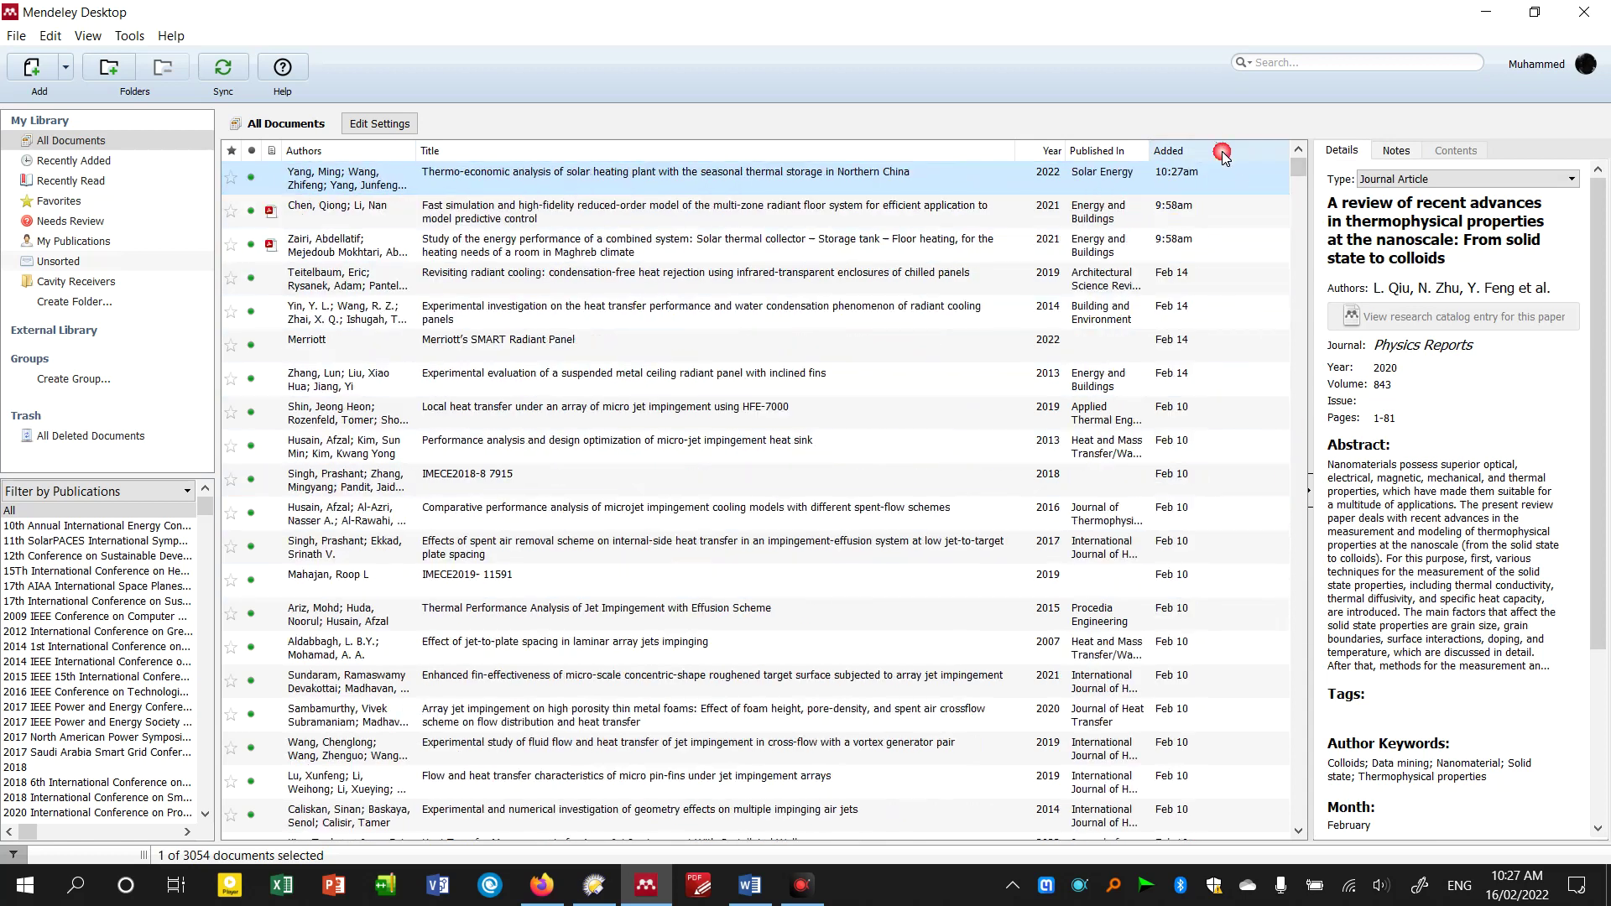
pyautogui.click(793, 204)
pyautogui.click(734, 178)
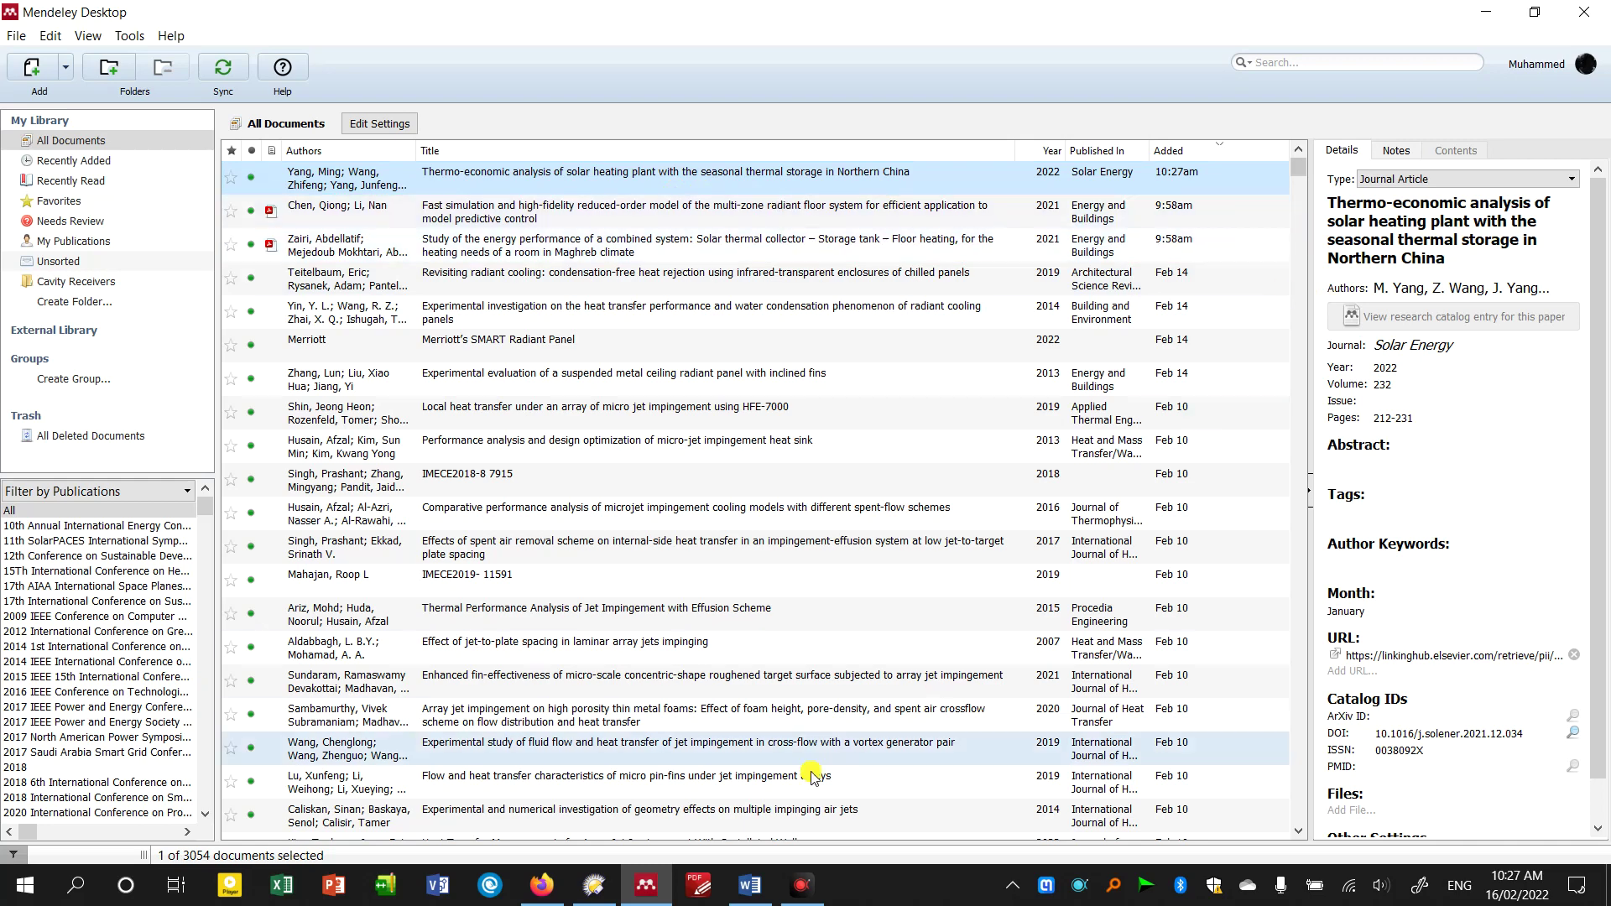
# - Glance at the ScienceDirect article in Firefox, then return to the Mendeley library
pyautogui.click(542, 886)
pyautogui.scroll(3, 684, 478)
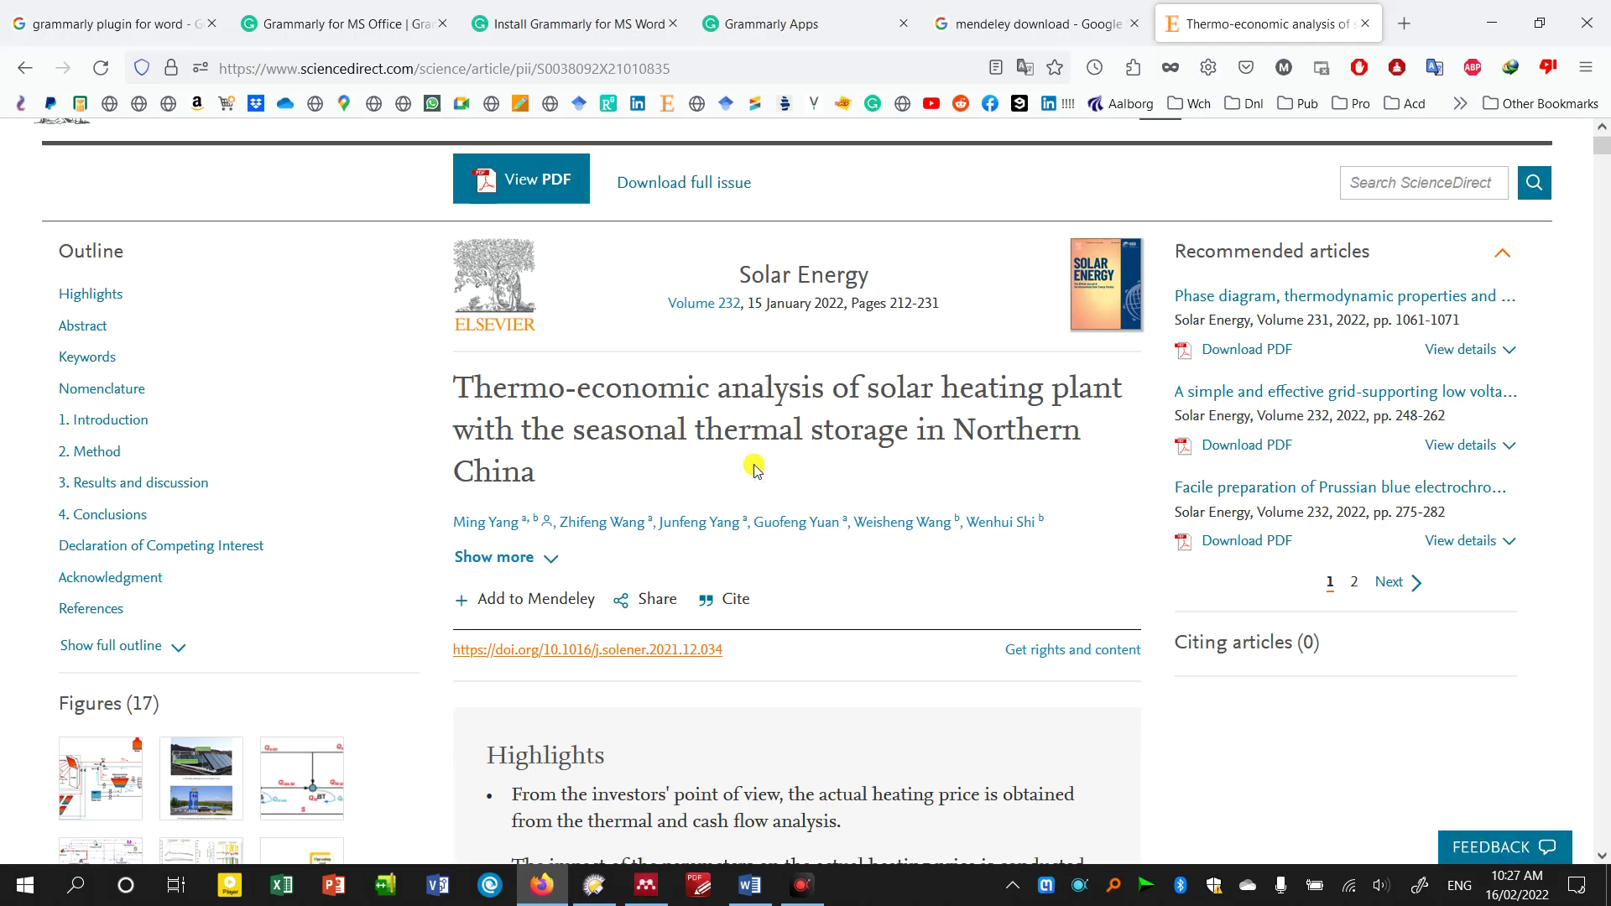
pyautogui.scroll(1, 755, 461)
pyautogui.click(646, 885)
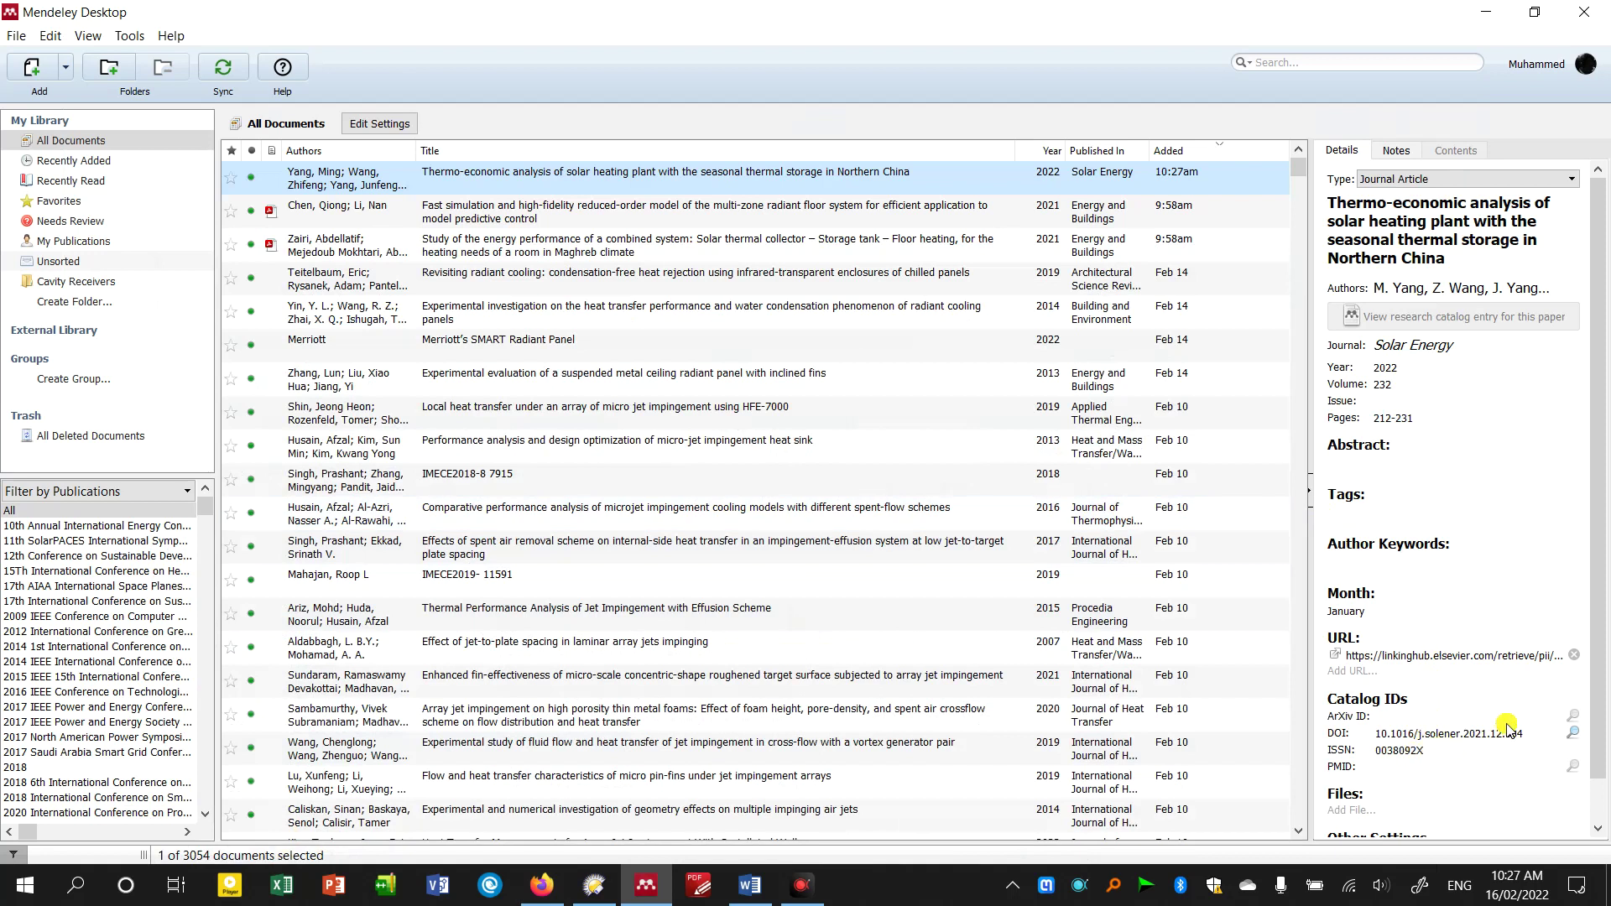
# - Look over two papers, then open and close the All Documents sync settings
pyautogui.click(802, 411)
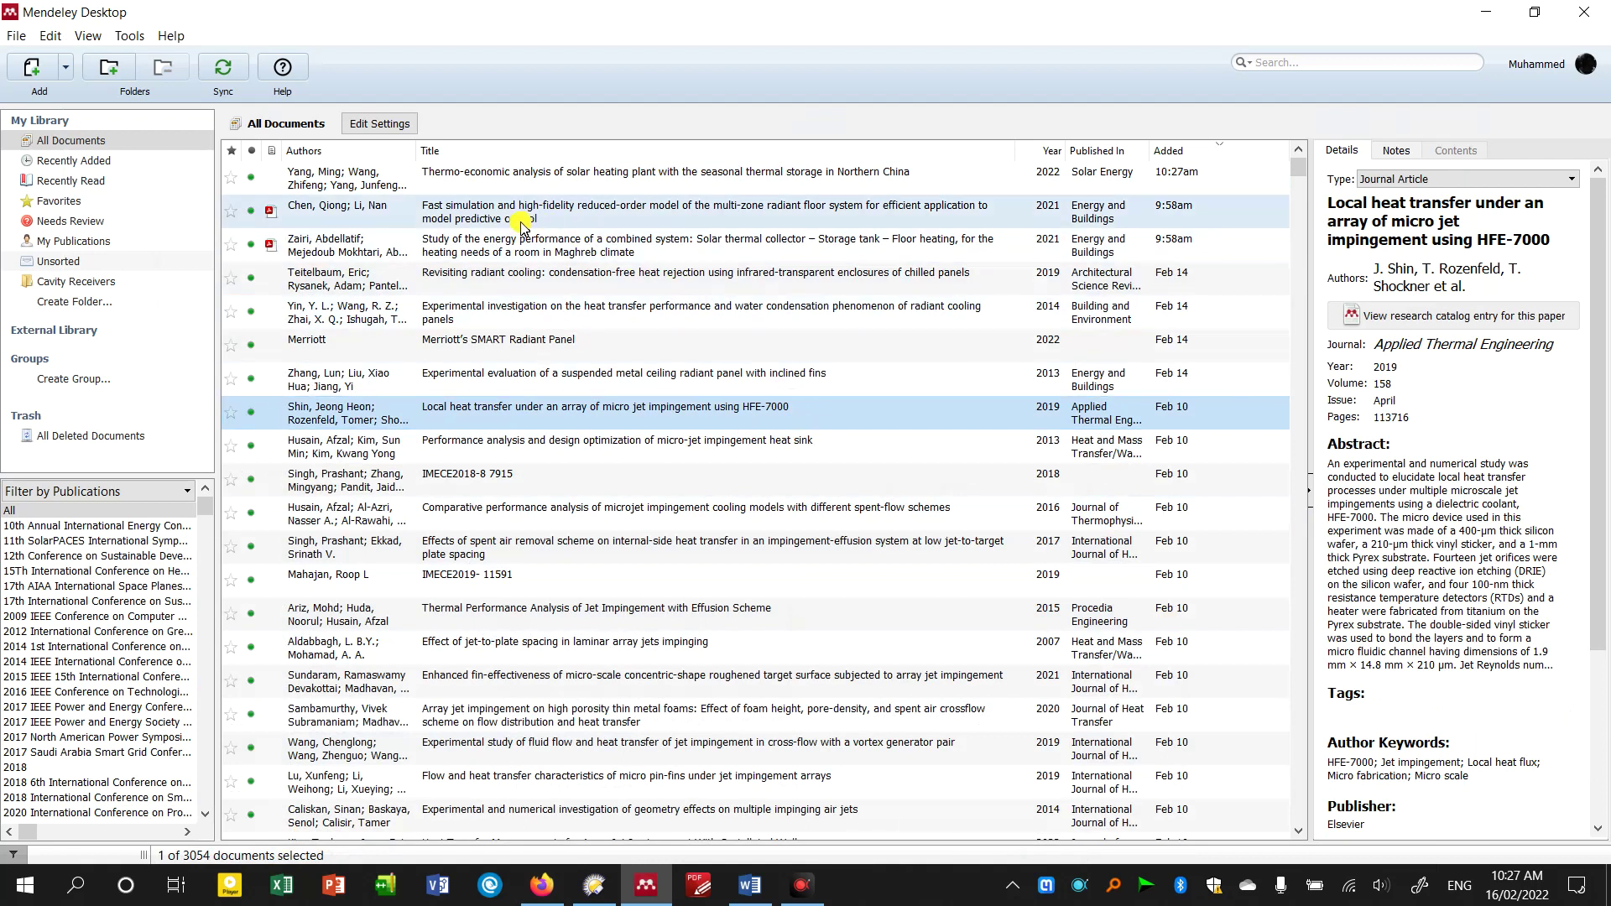
pyautogui.click(468, 242)
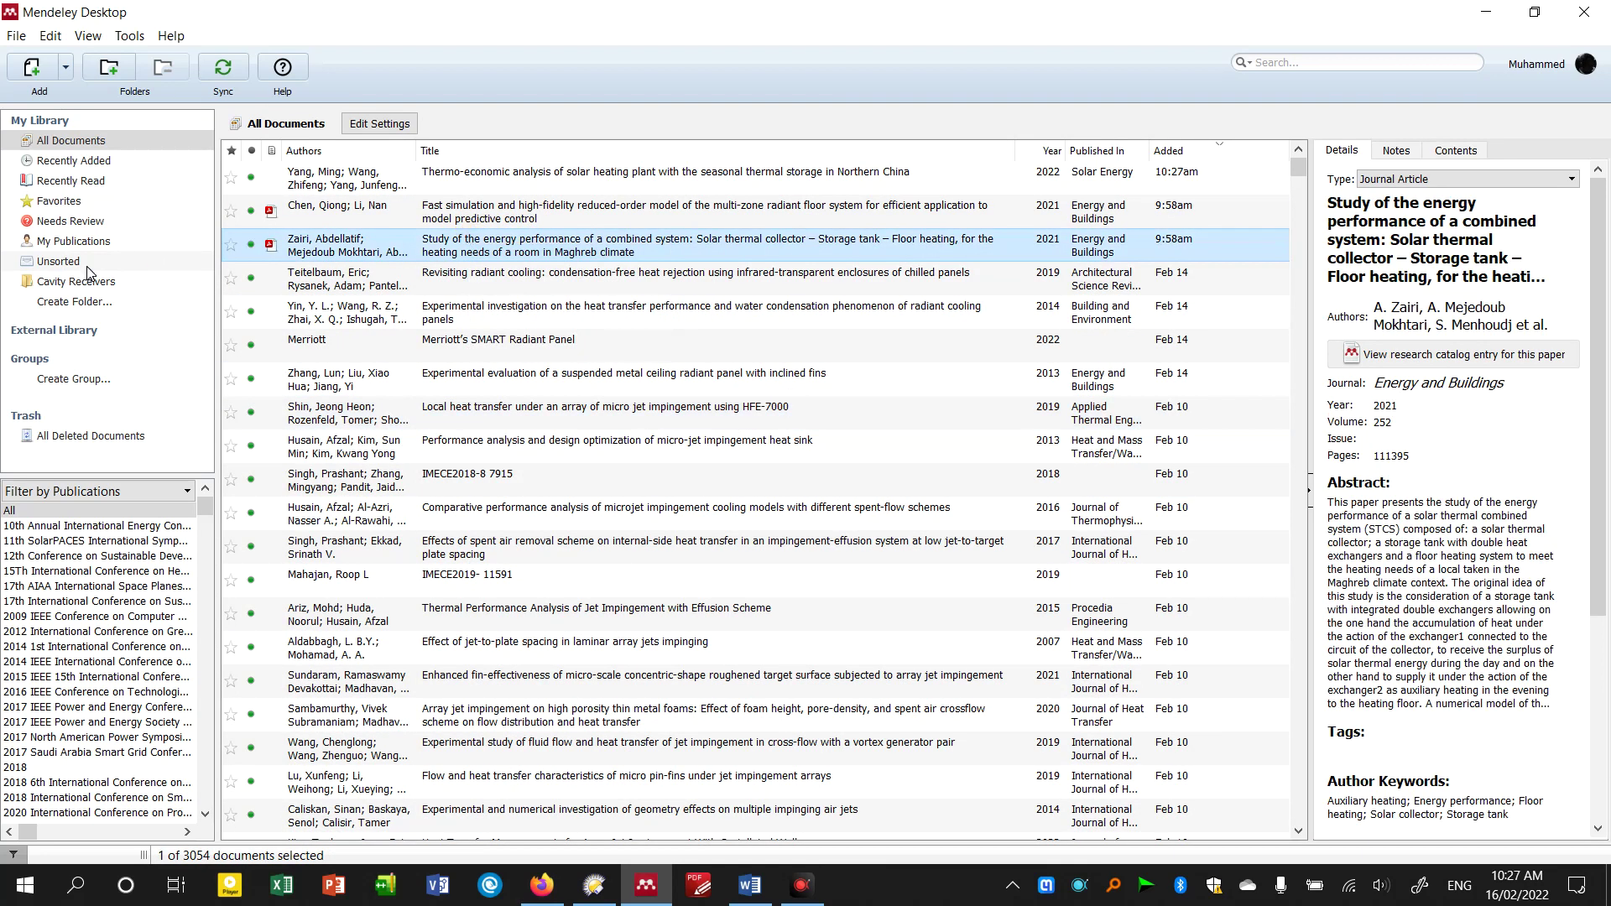
pyautogui.rightClick(117, 144)
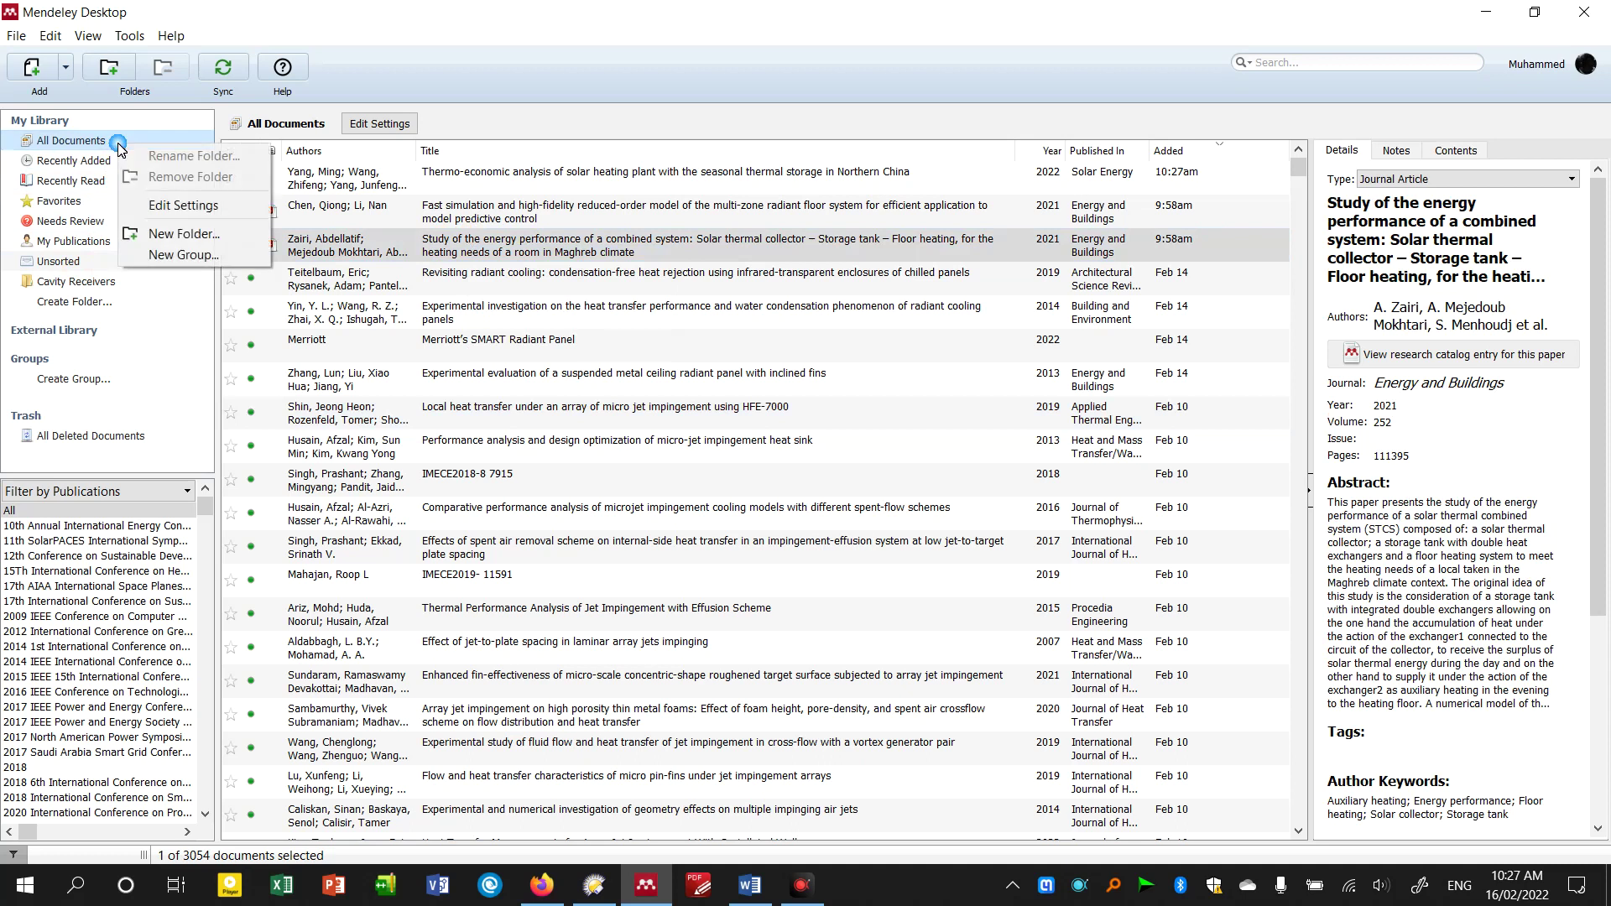
pyautogui.click(180, 206)
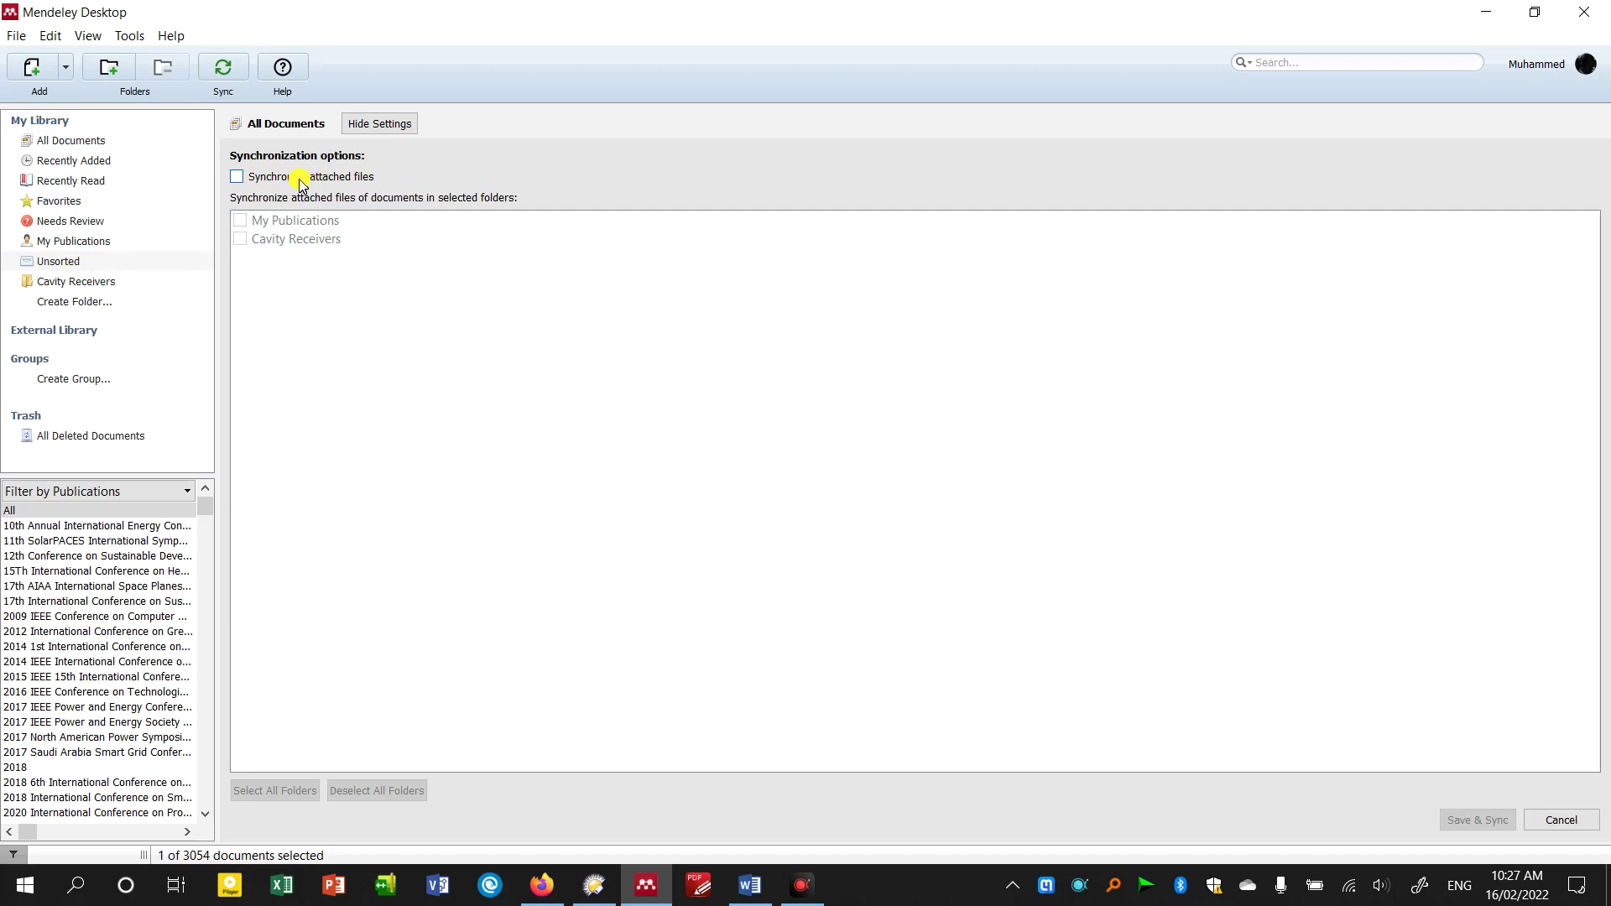
pyautogui.click(67, 140)
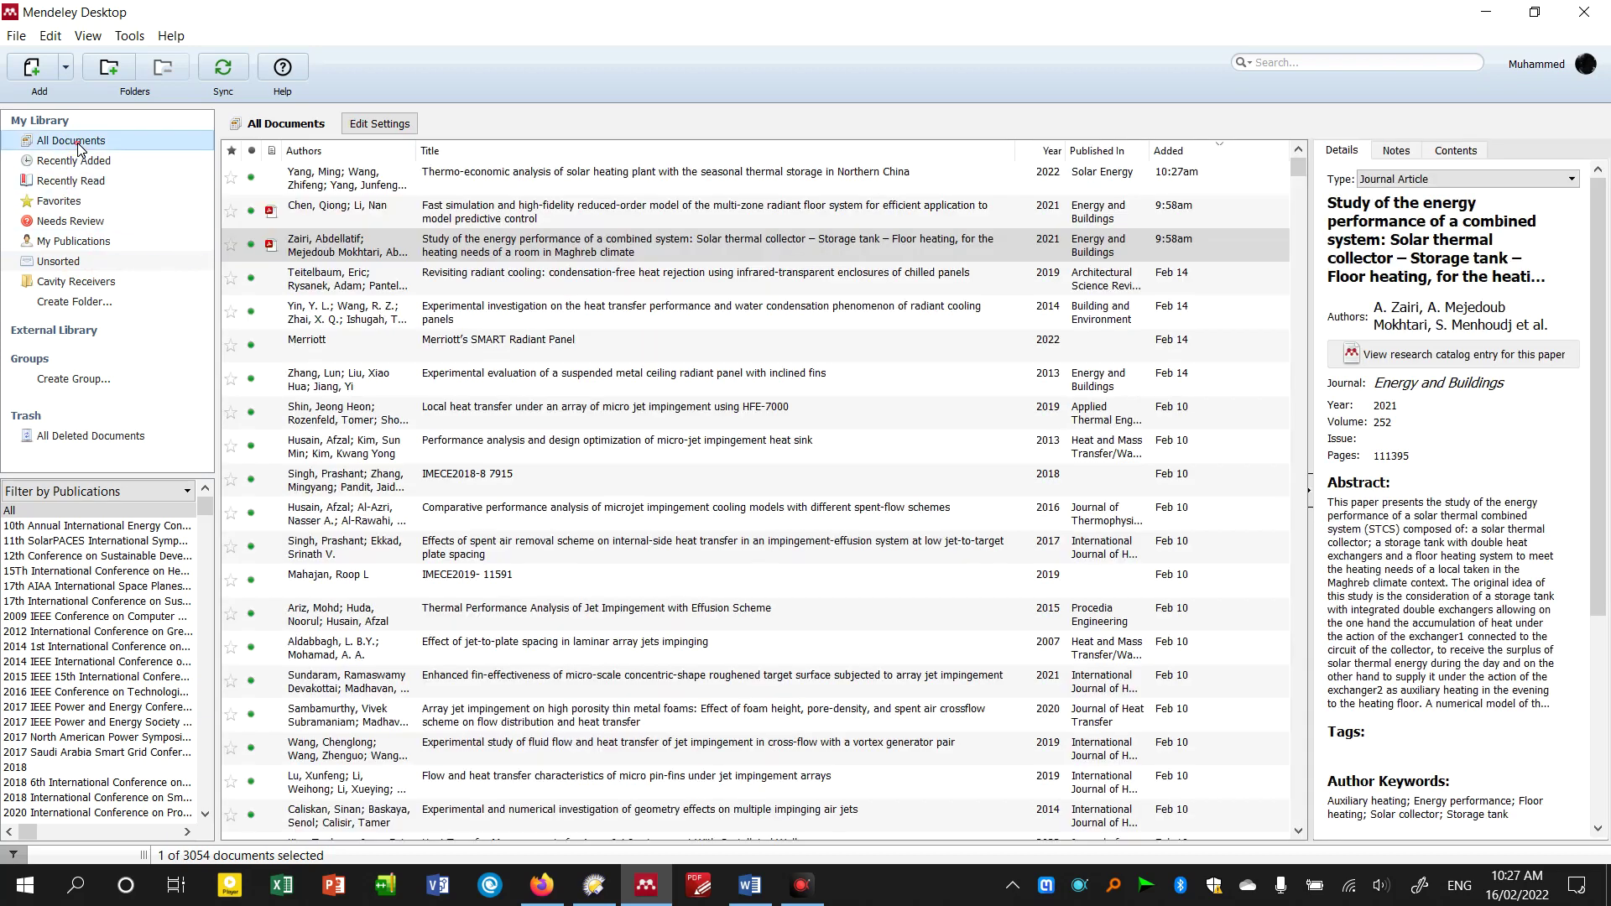
# - View the Experimental investigation, Fast simulation and Revisiting radiant cooling papers' details
pyautogui.click(610, 322)
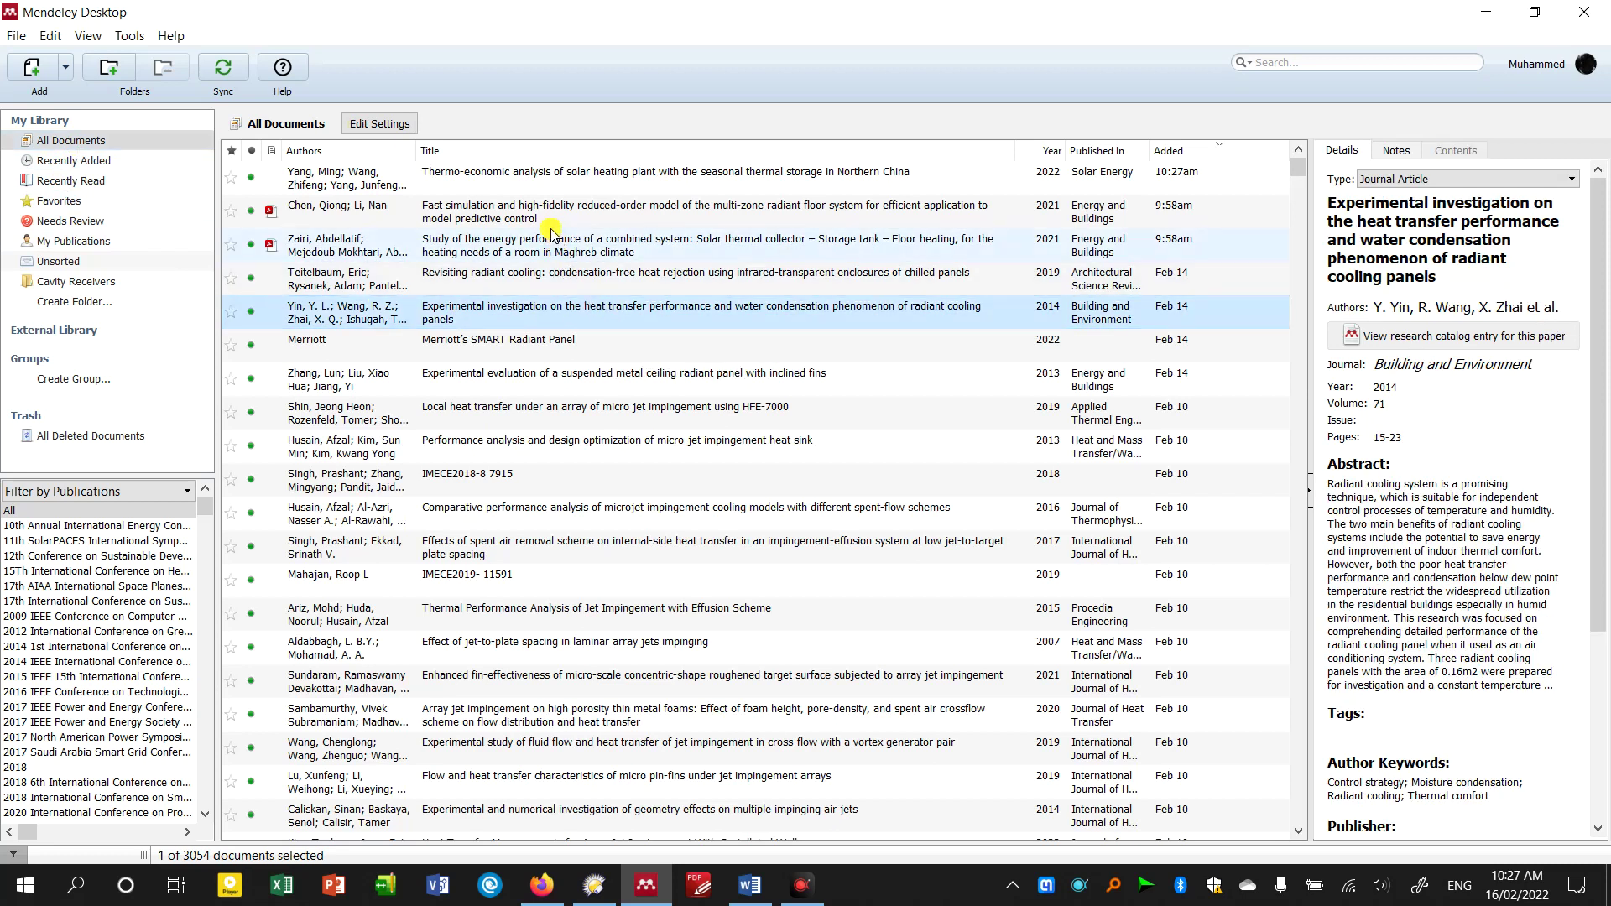
pyautogui.click(369, 245)
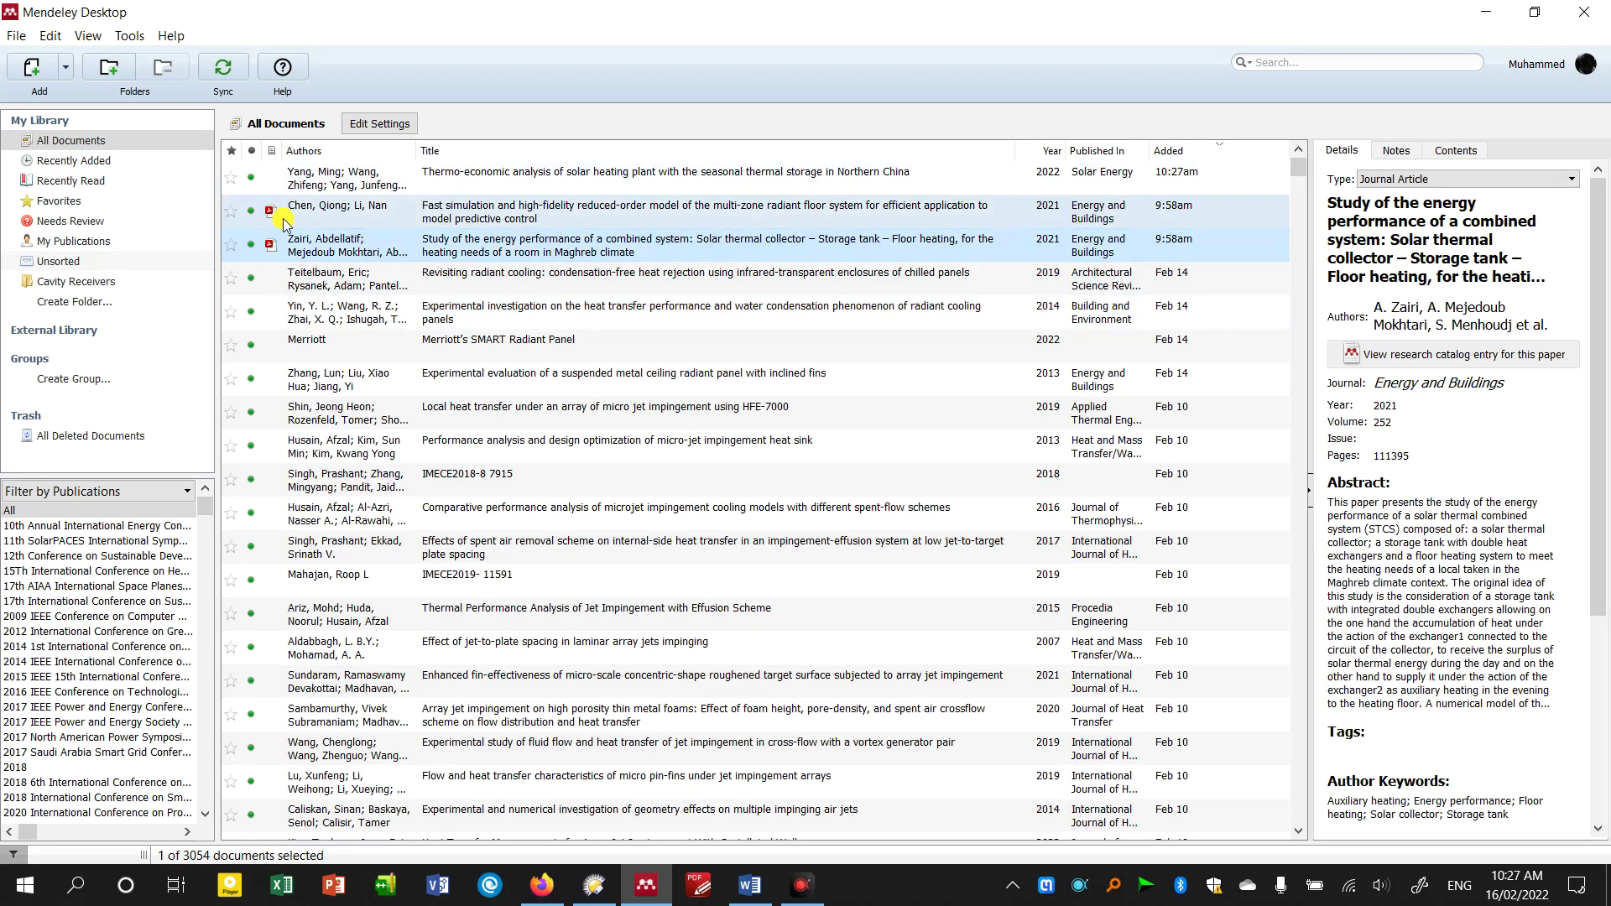
pyautogui.click(319, 214)
pyautogui.click(323, 278)
pyautogui.click(369, 245)
# - Reopen the All Documents sync settings, then switch to the ScienceDirect article in Firefox
pyautogui.rightClick(128, 145)
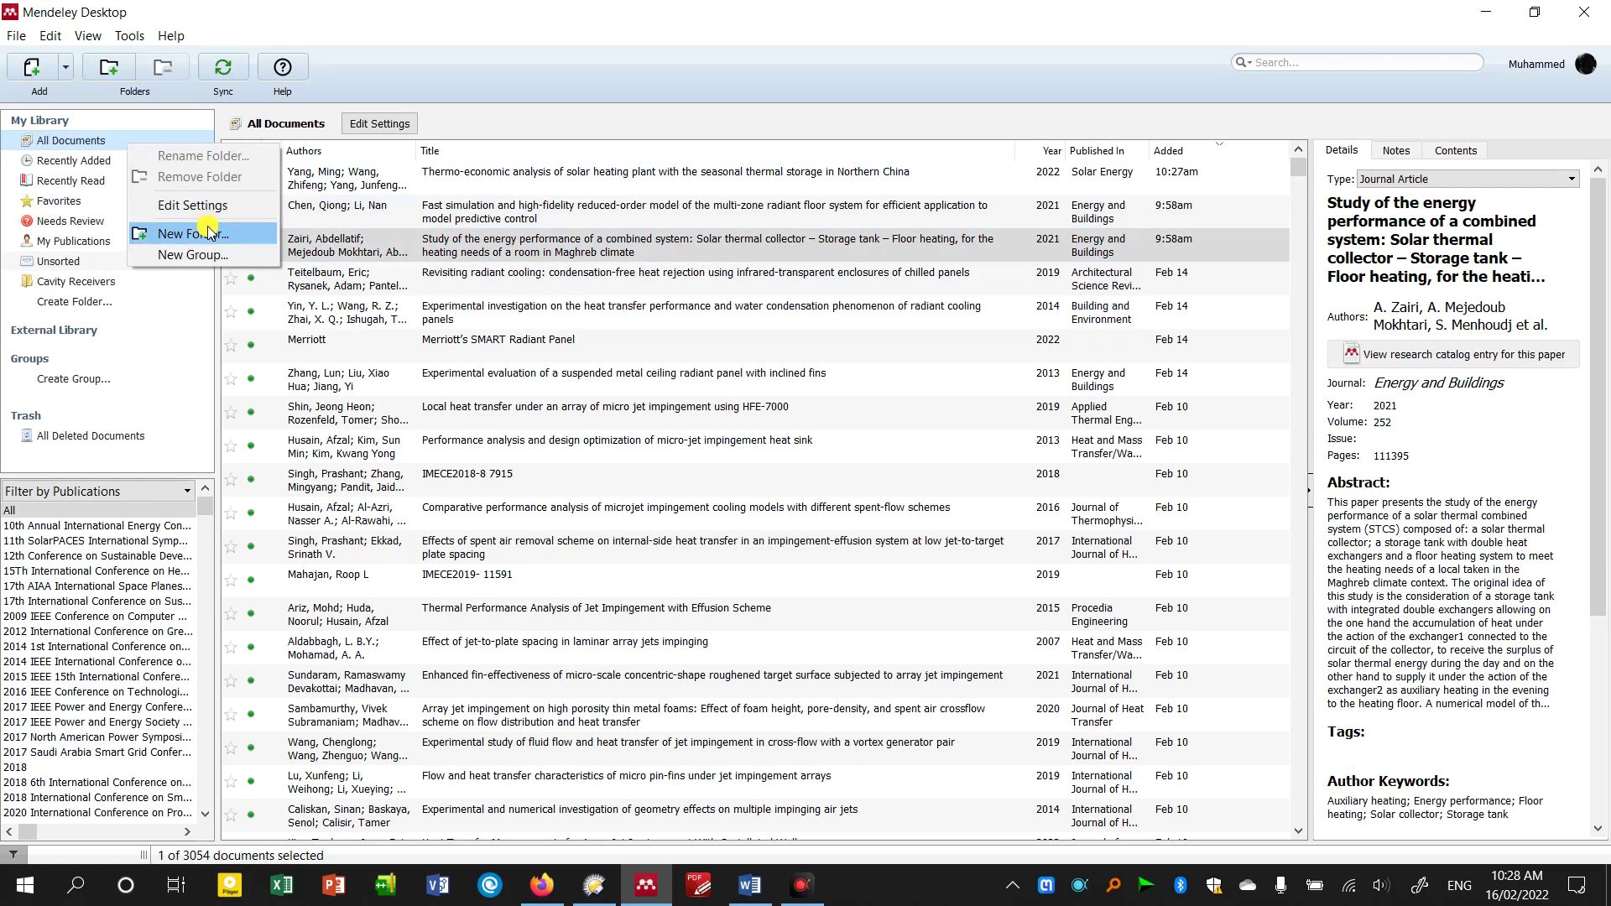
pyautogui.click(208, 208)
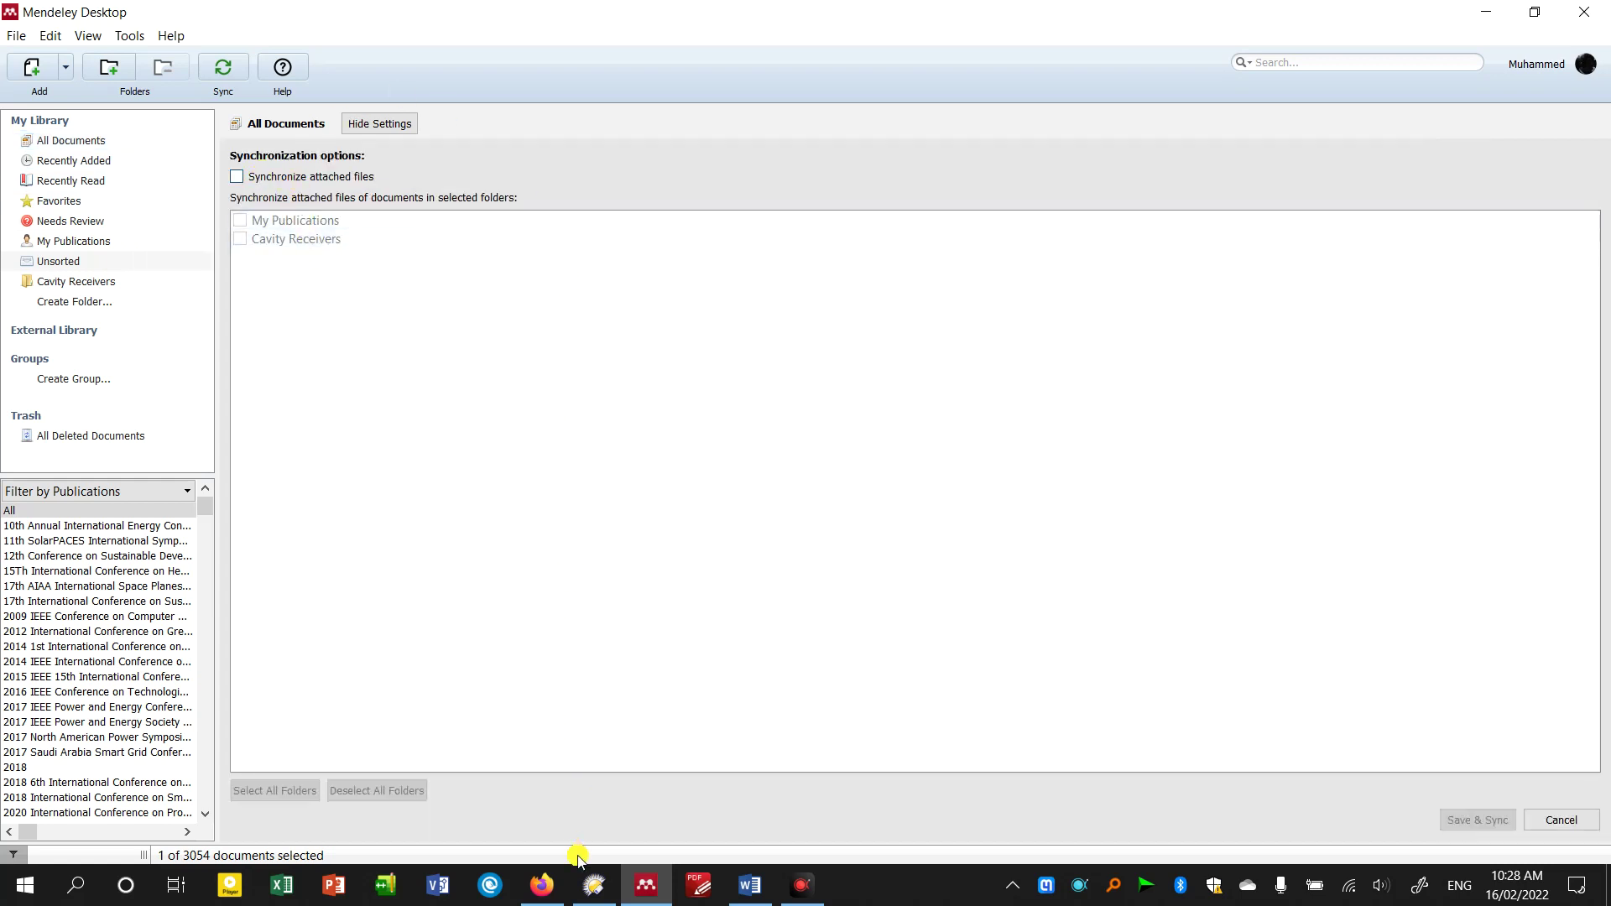
pyautogui.click(544, 885)
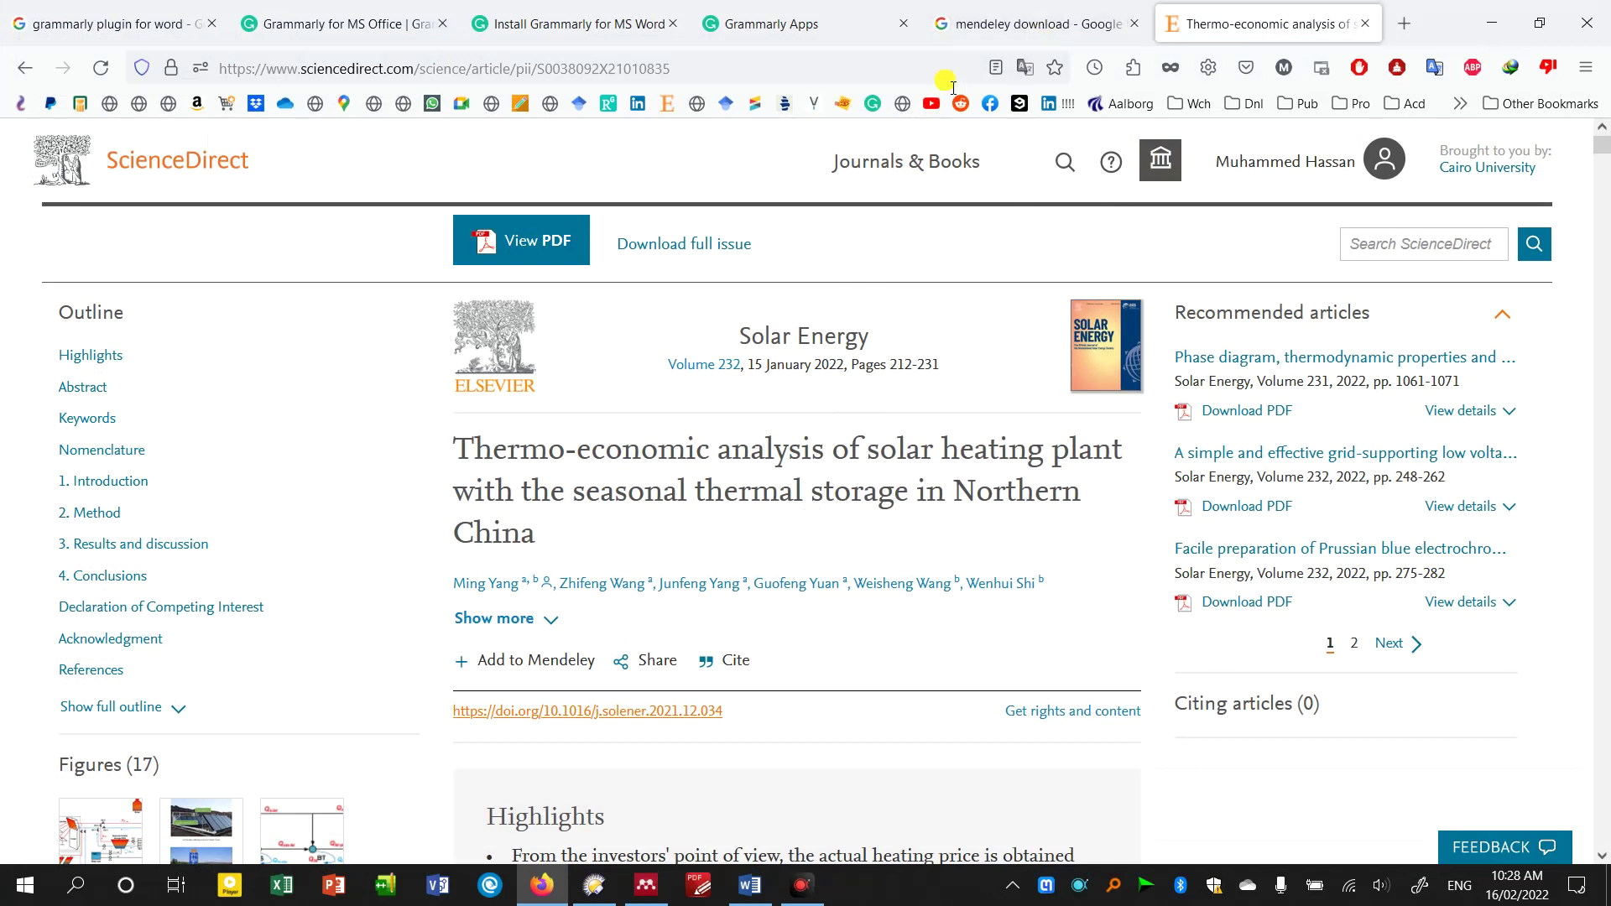
# - Show the 'mendeley download' search results, then bring Mendeley Desktop back to the front
pyautogui.click(1033, 24)
pyautogui.click(544, 885)
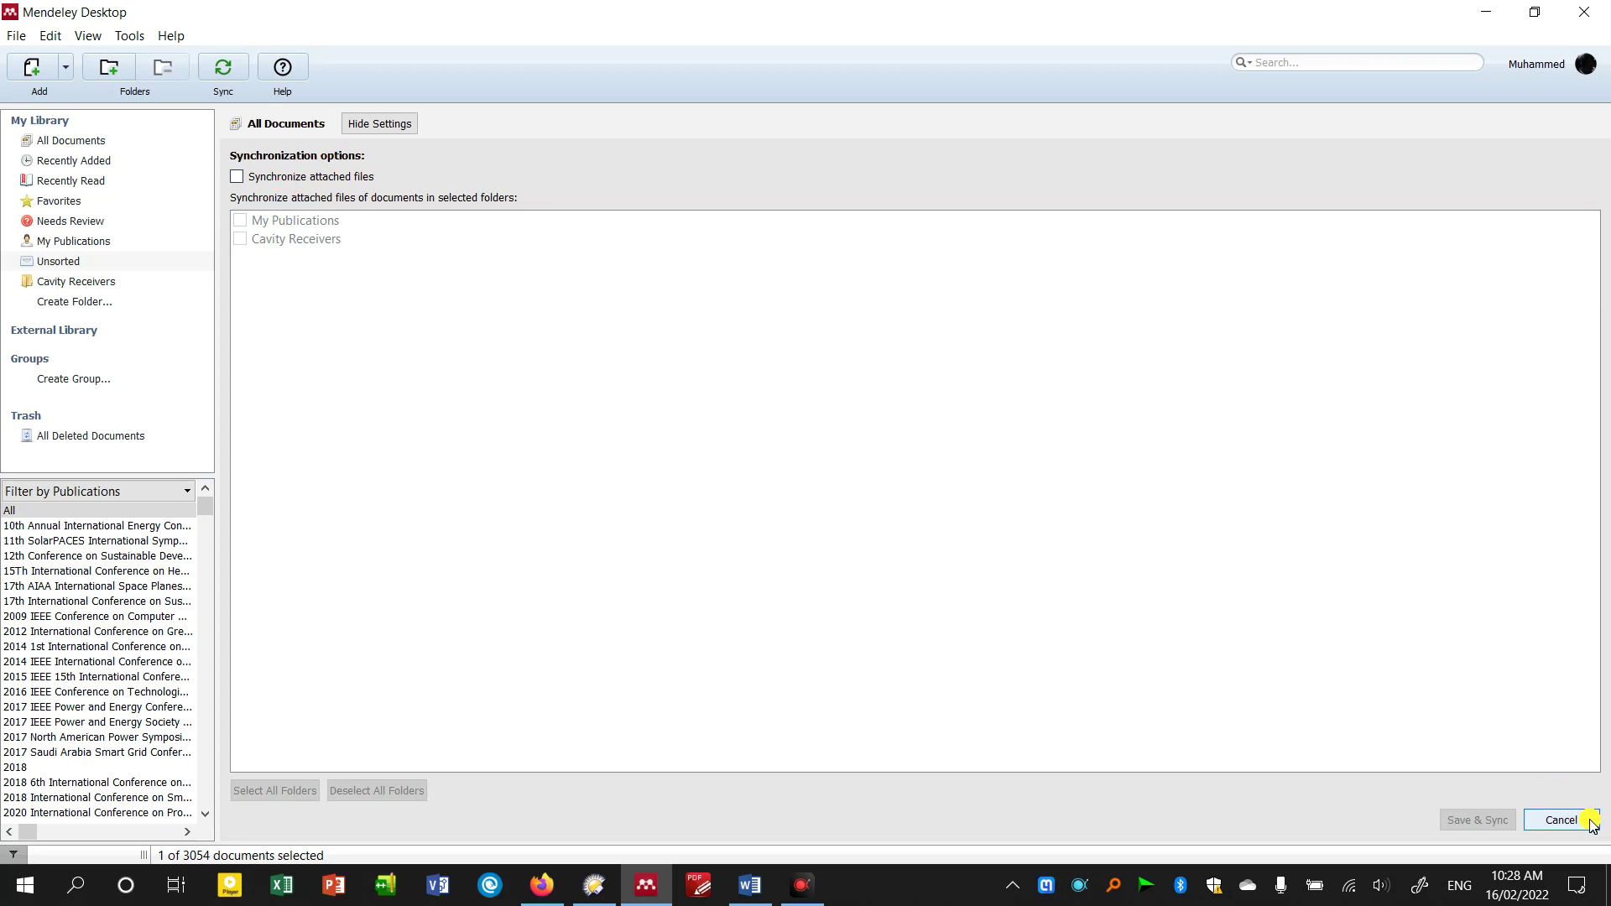
# - Cancel the sync settings, then open and close the Fast simulation paper's PDF
pyautogui.click(1561, 820)
pyautogui.click(638, 380)
pyautogui.click(642, 614)
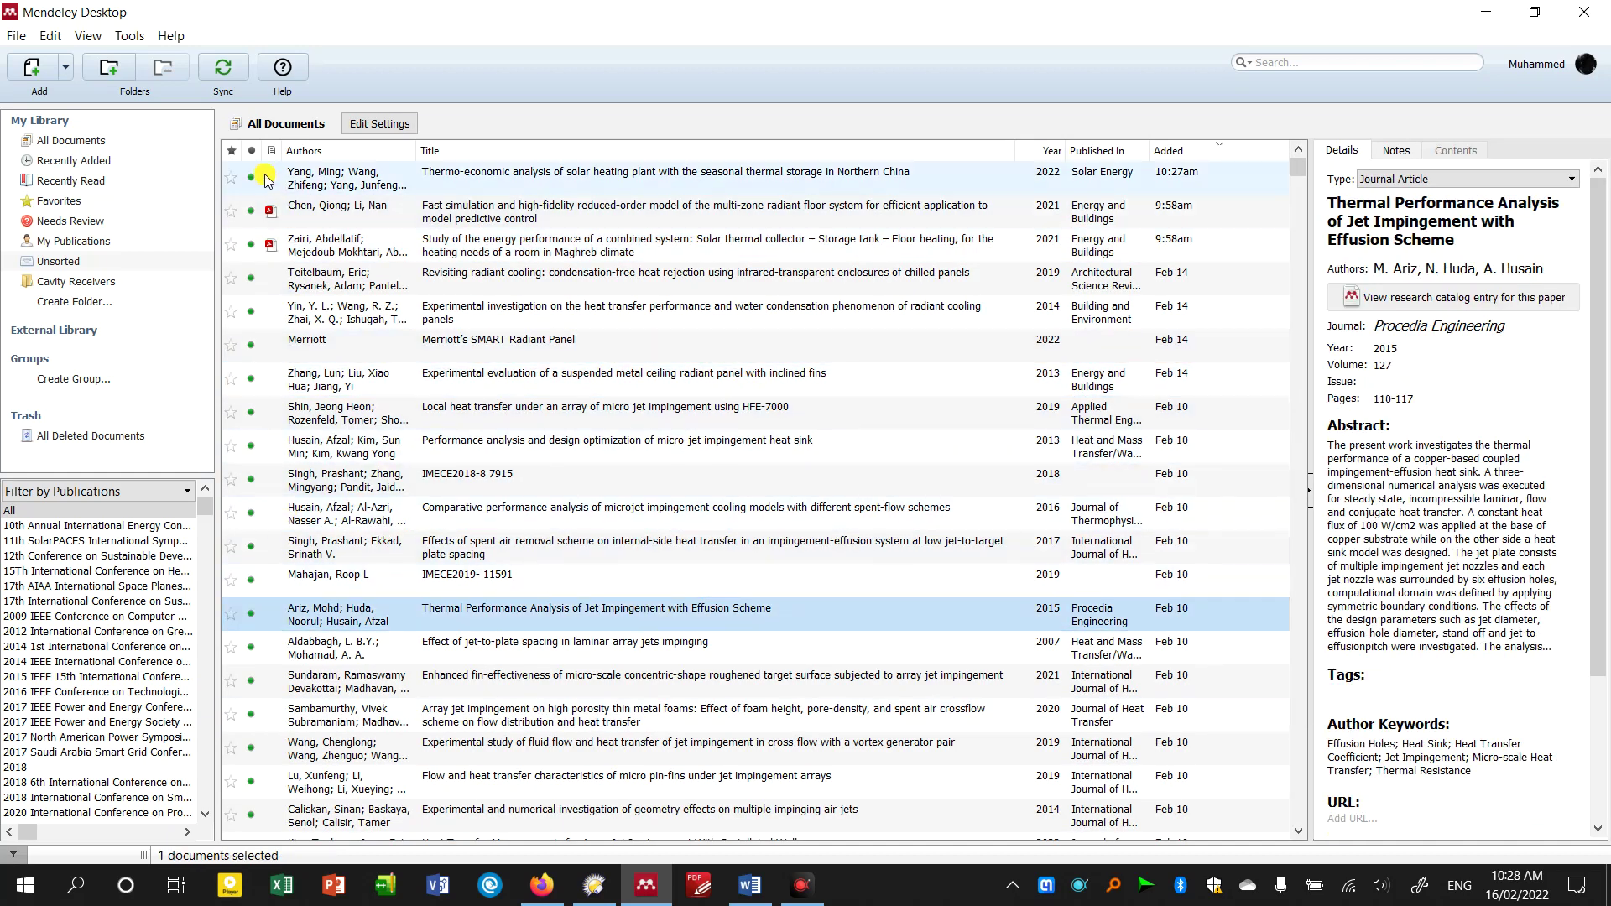
pyautogui.doubleClick(541, 210)
pyautogui.scroll(5, 336, 226)
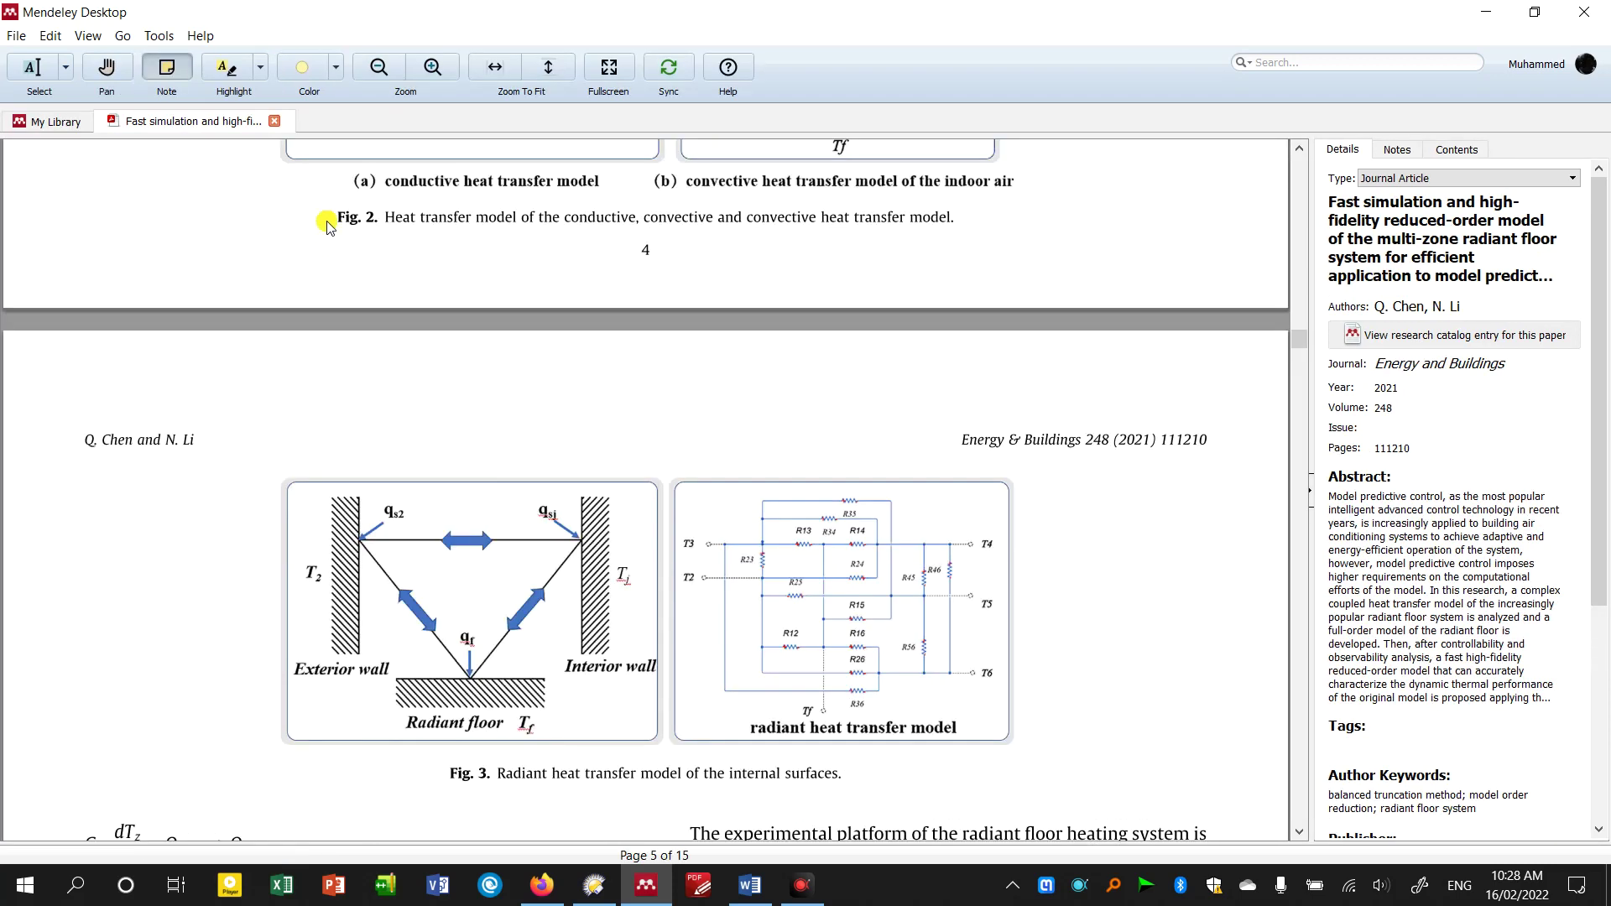
pyautogui.click(279, 122)
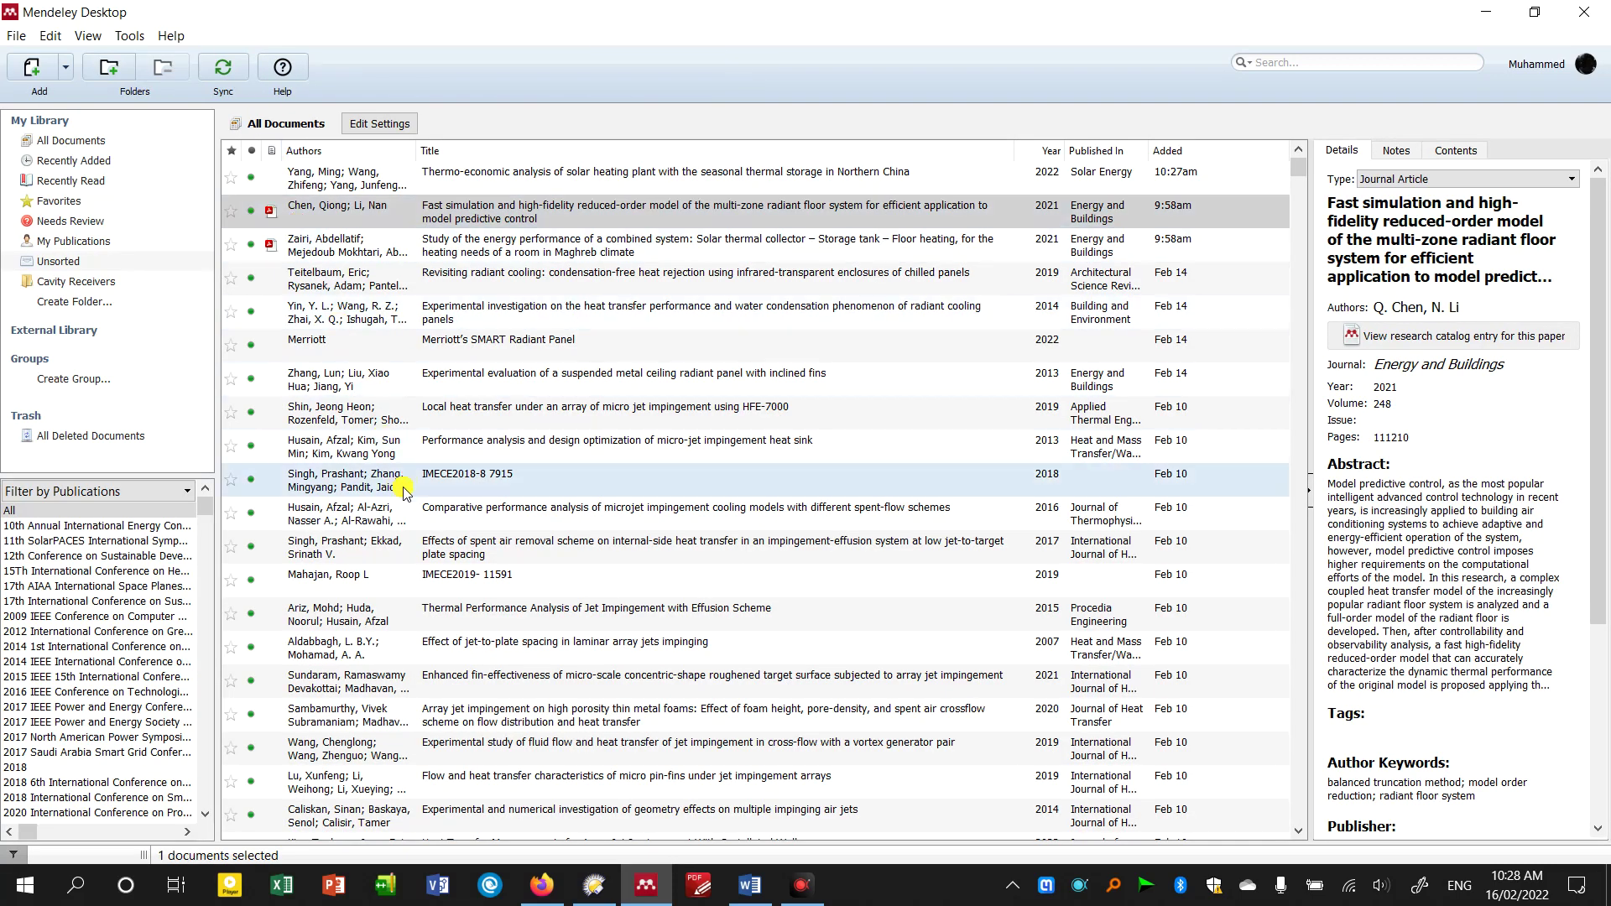
# - Browse the IMECE2018-8 7915, Comparative performance, SMART Radiant Panel and Local heat transfer entries
pyautogui.click(402, 481)
pyautogui.click(518, 513)
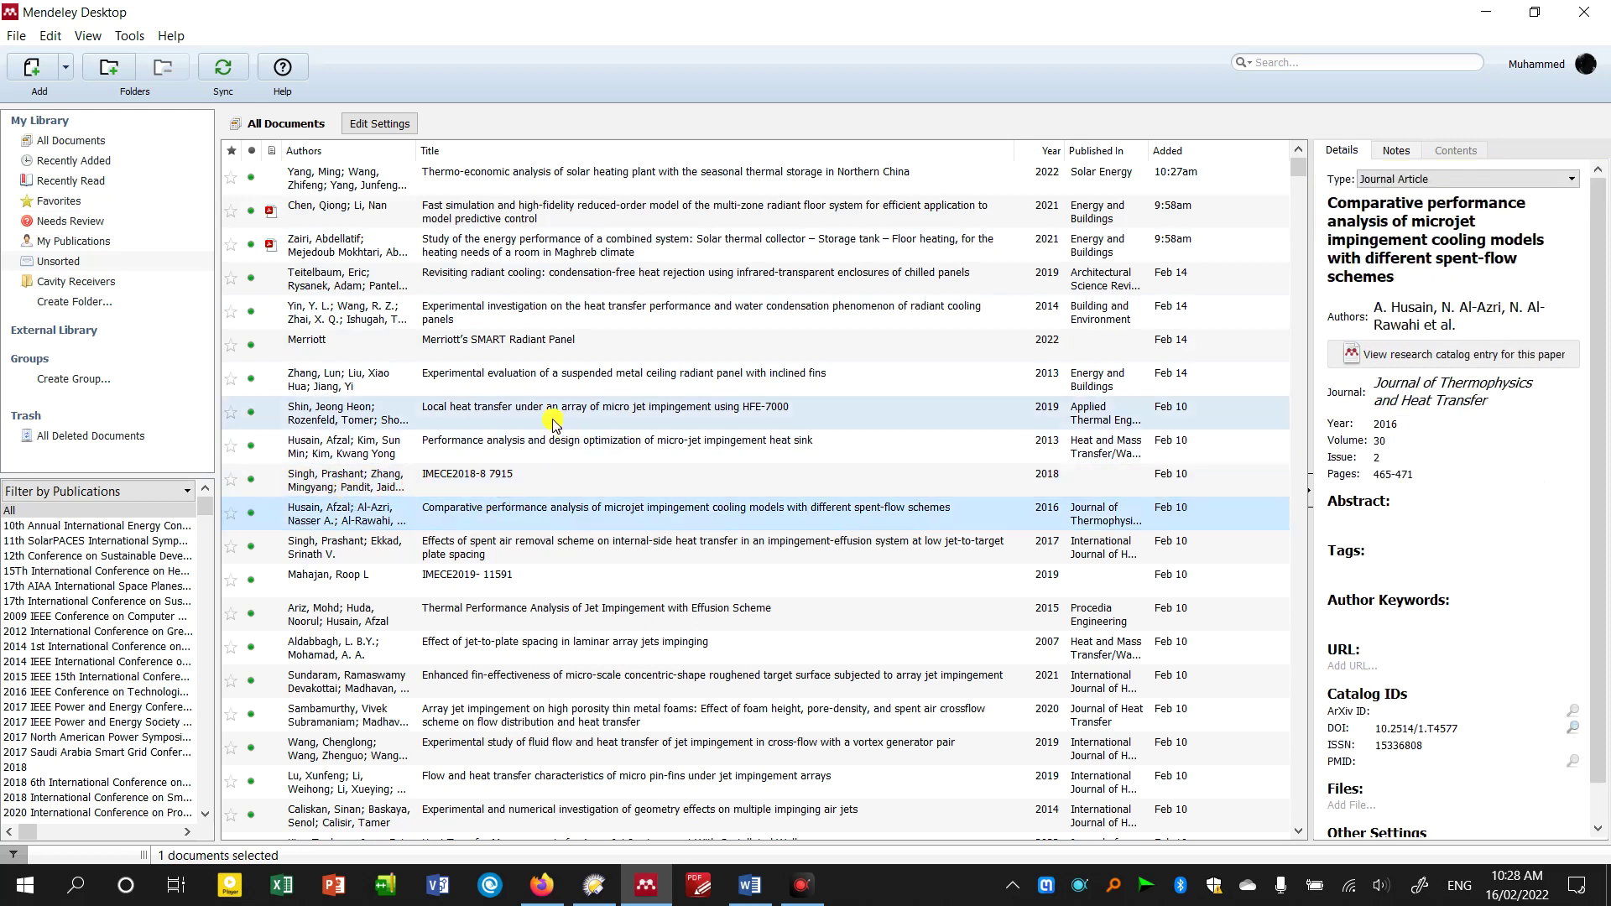
pyautogui.click(575, 345)
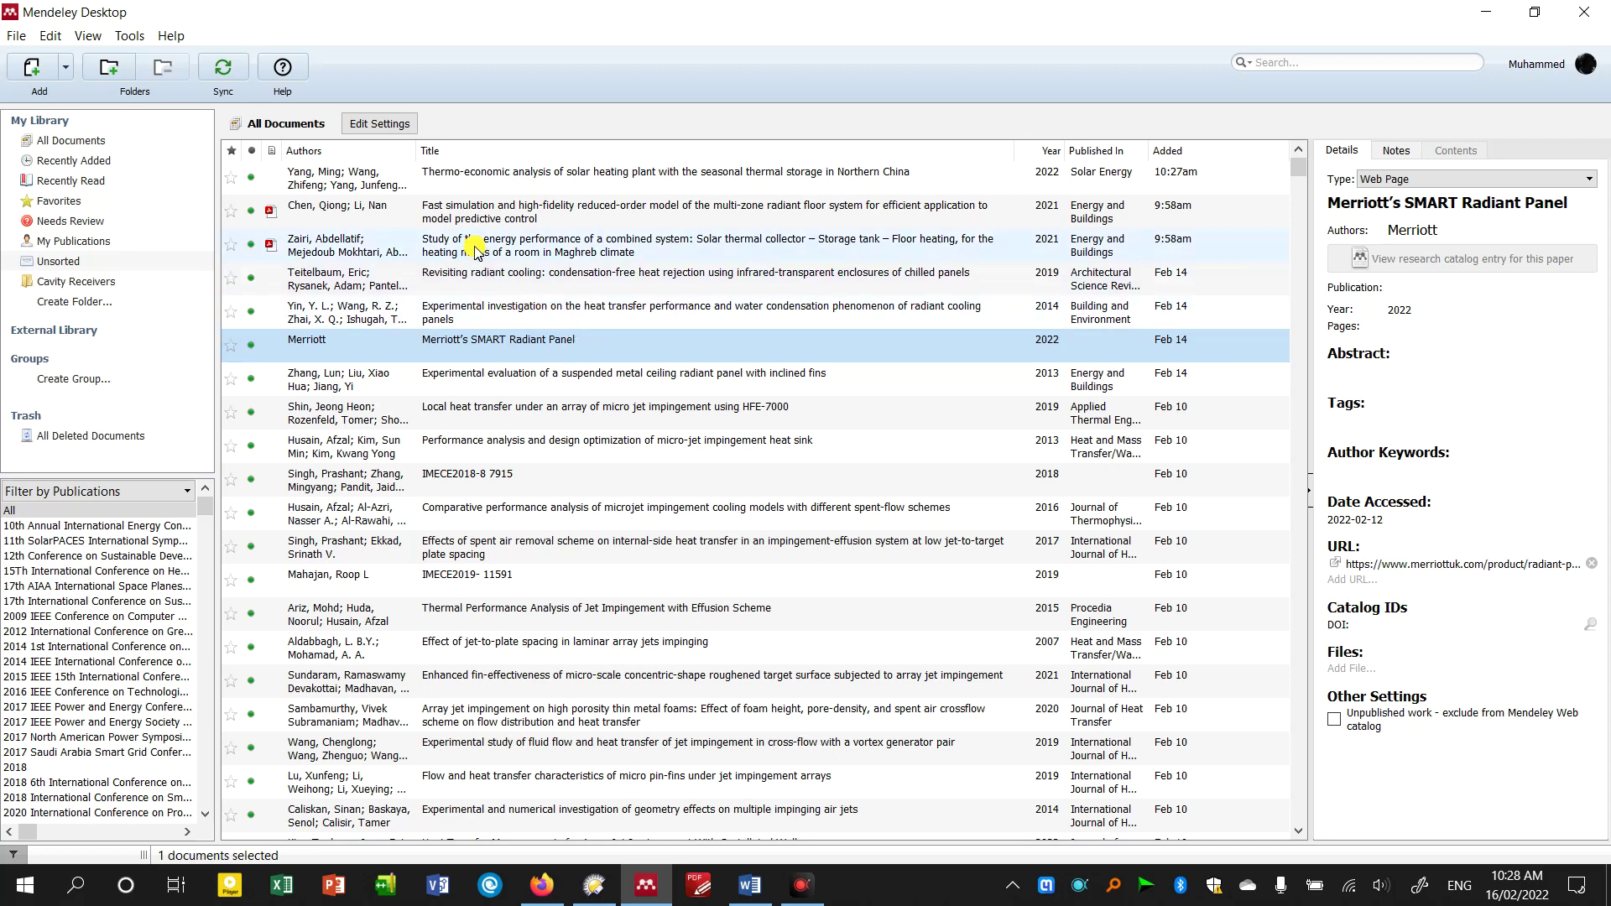
pyautogui.click(693, 415)
pyautogui.rightClick(694, 415)
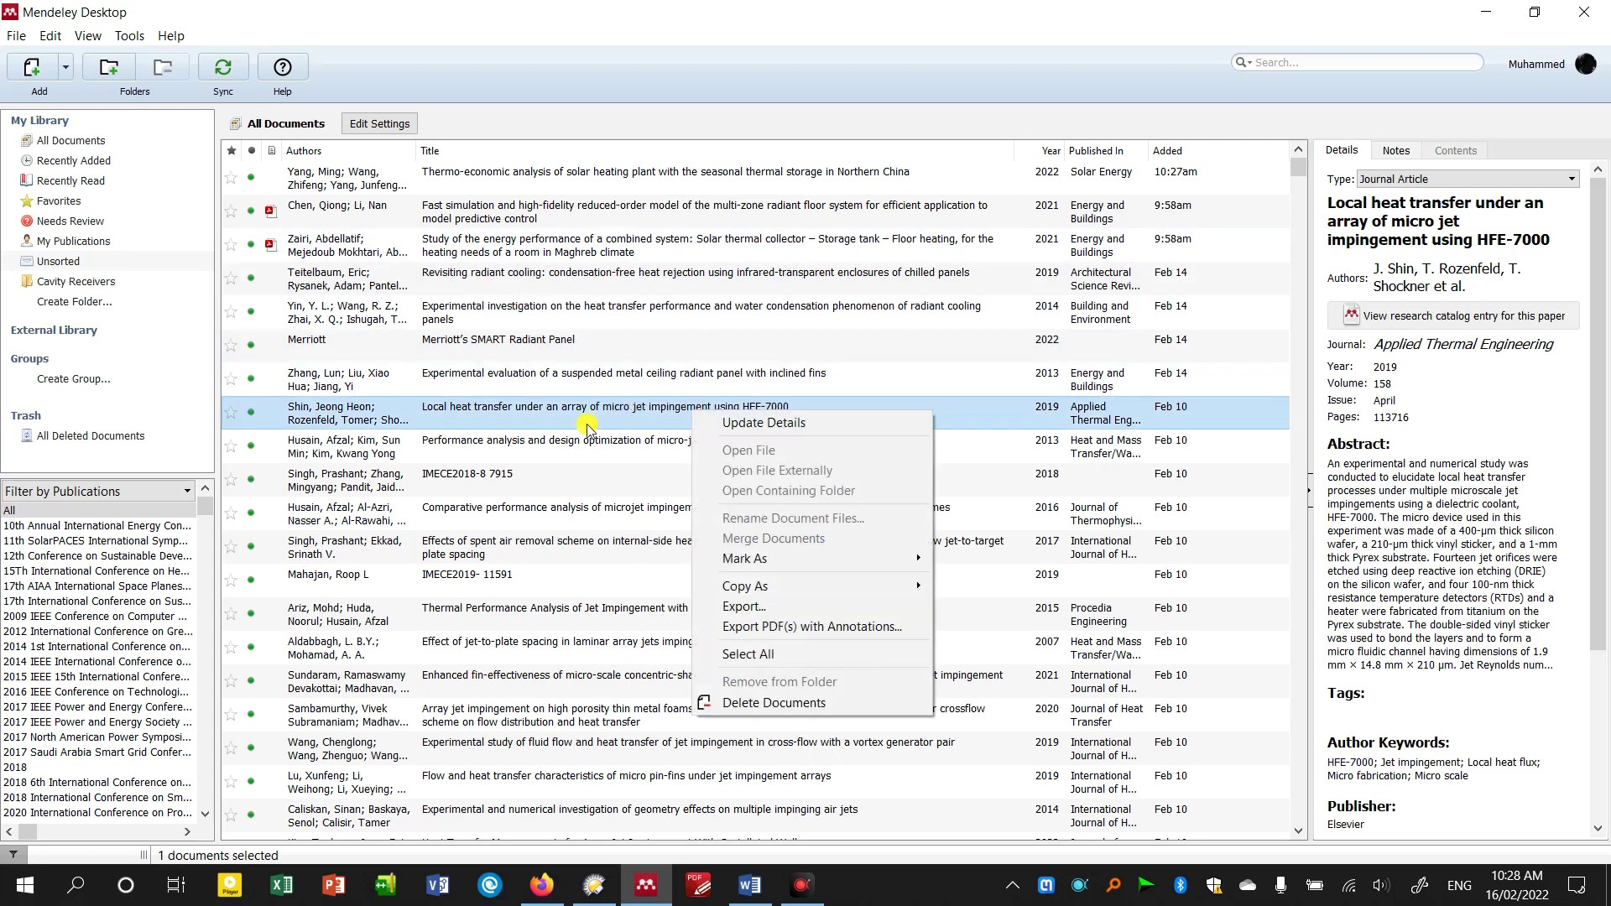
pyautogui.click(571, 478)
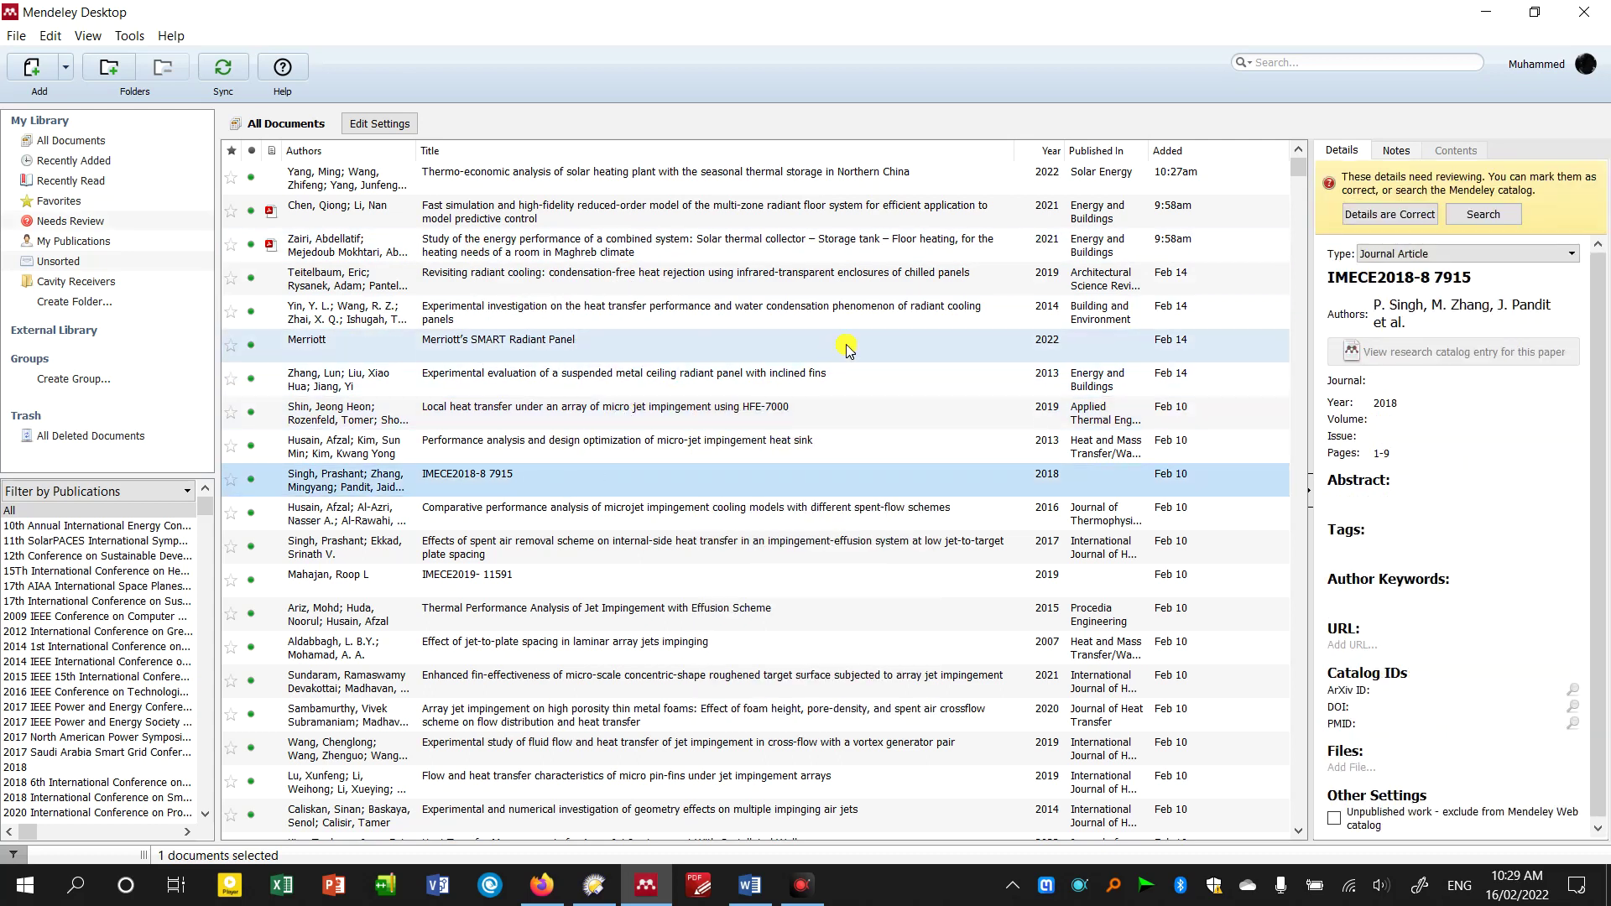